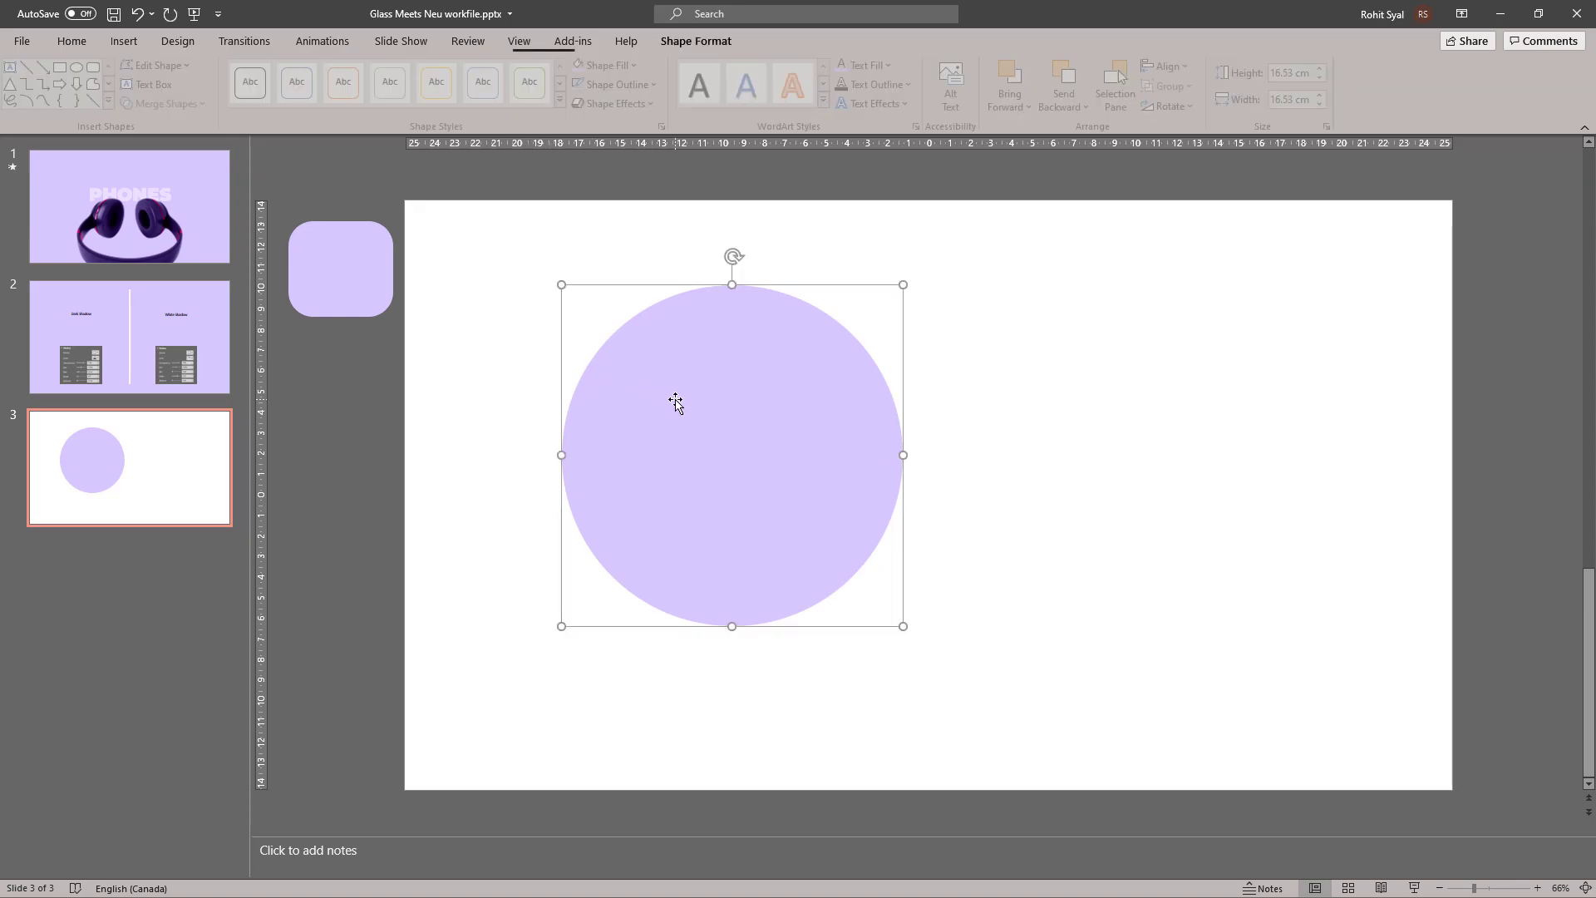
# Step: Copy the dark shadow settings picture from slide 2 onto slide 3 and place it beside the circle
pyautogui.click(137, 359)
pyautogui.click(626, 582)
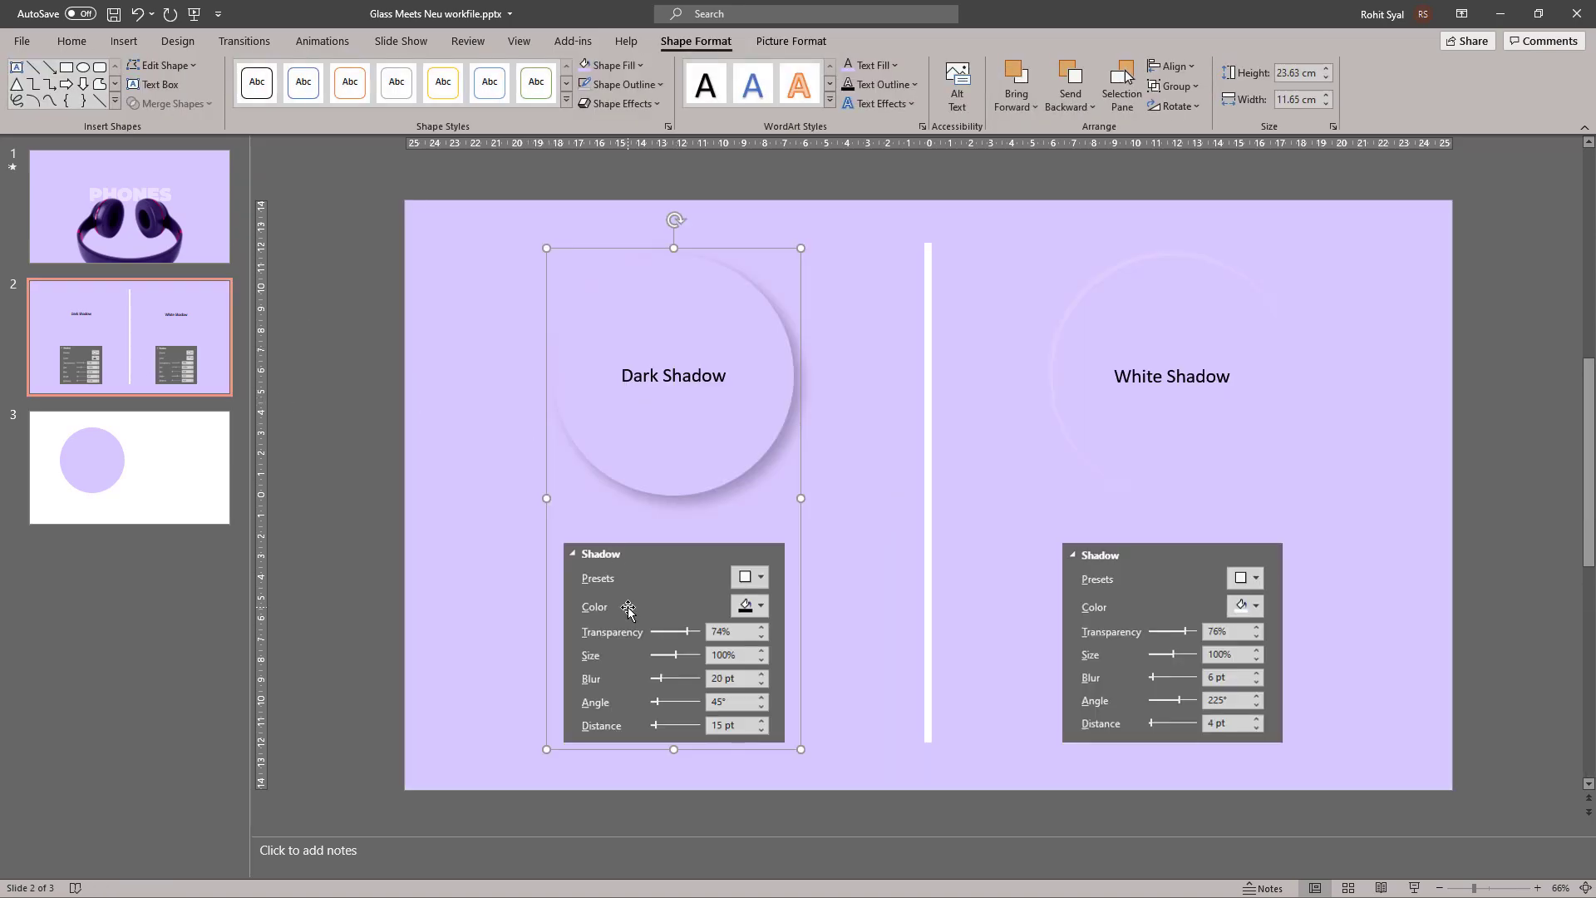
pyautogui.click(627, 608)
pyautogui.hotkey('ctrl', 'c')
pyautogui.click(199, 463)
pyautogui.hotkey('ctrl', 'v')
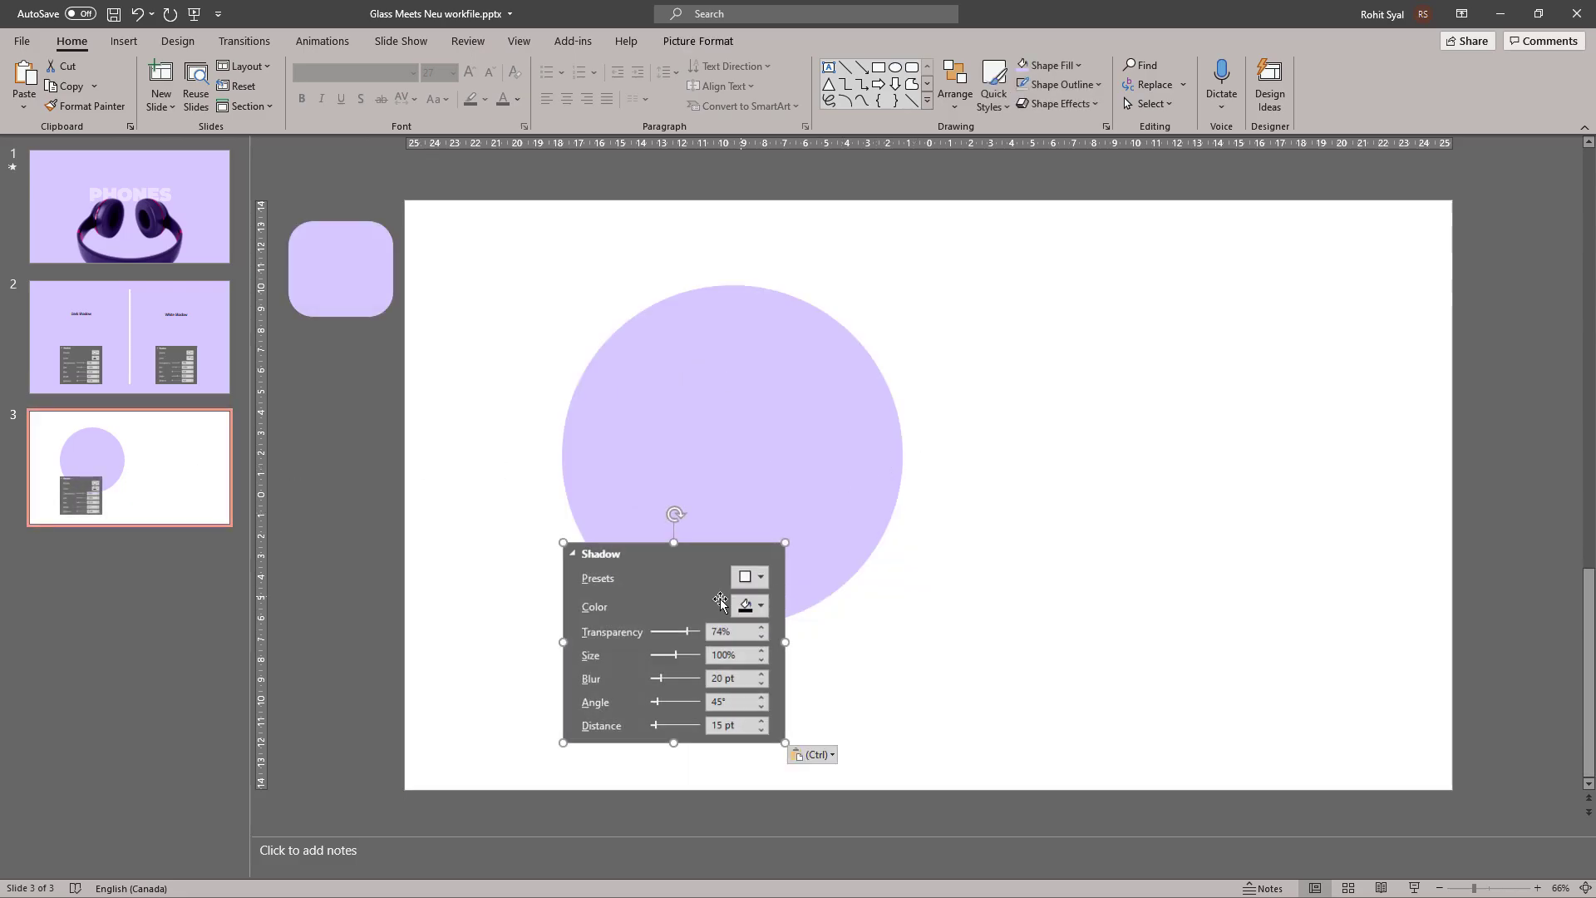
pyautogui.moveTo(653, 620); pyautogui.dragTo(1159, 434)
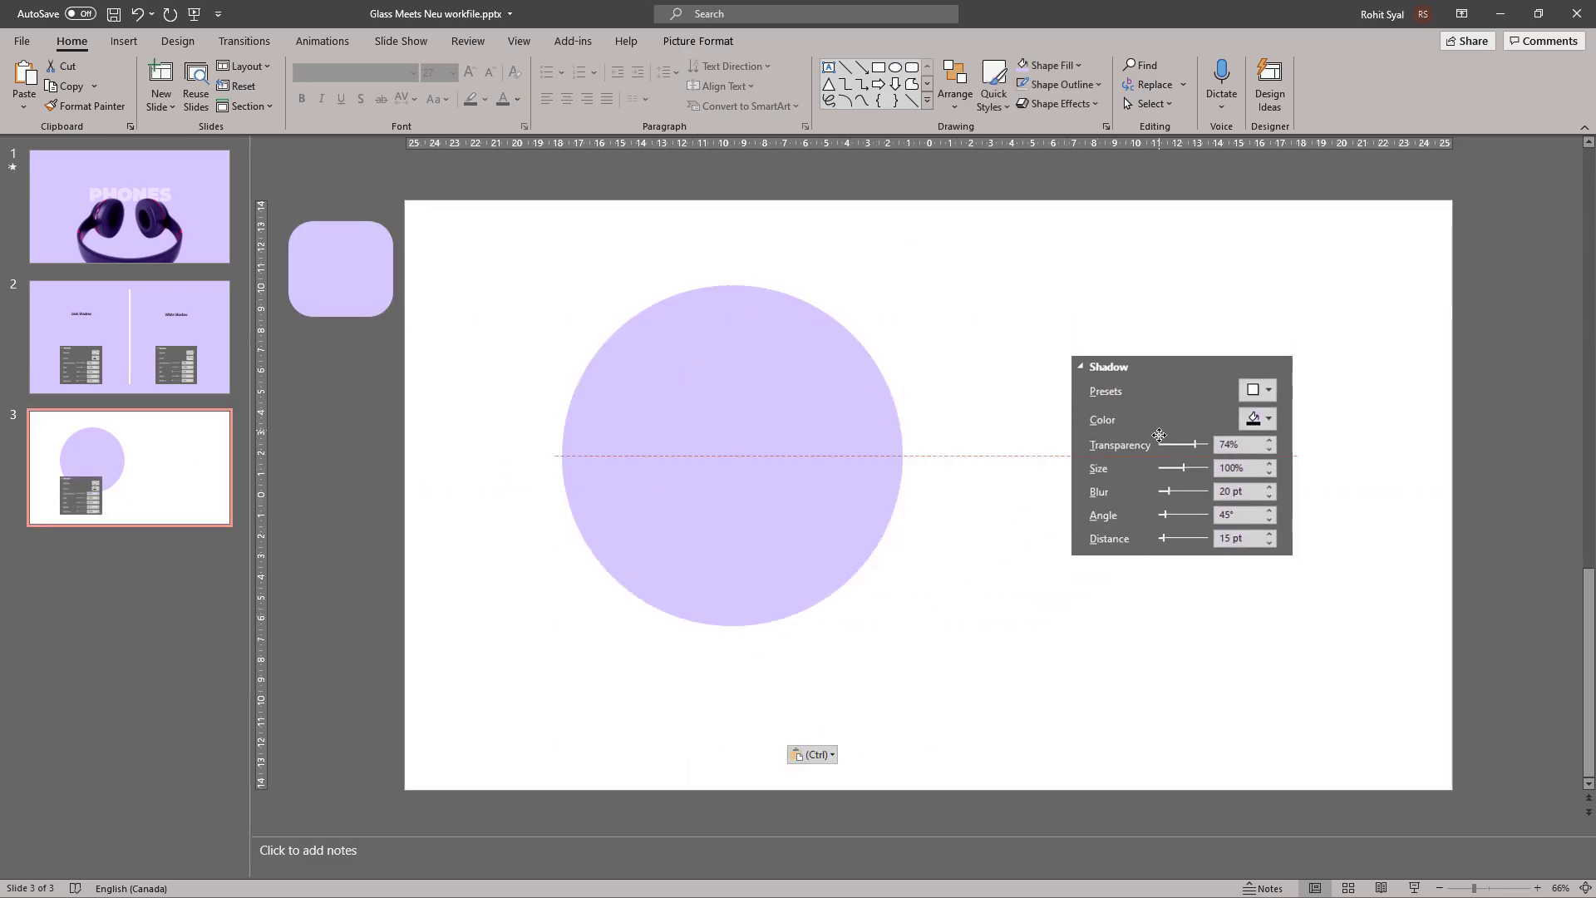
pyautogui.click(1115, 634)
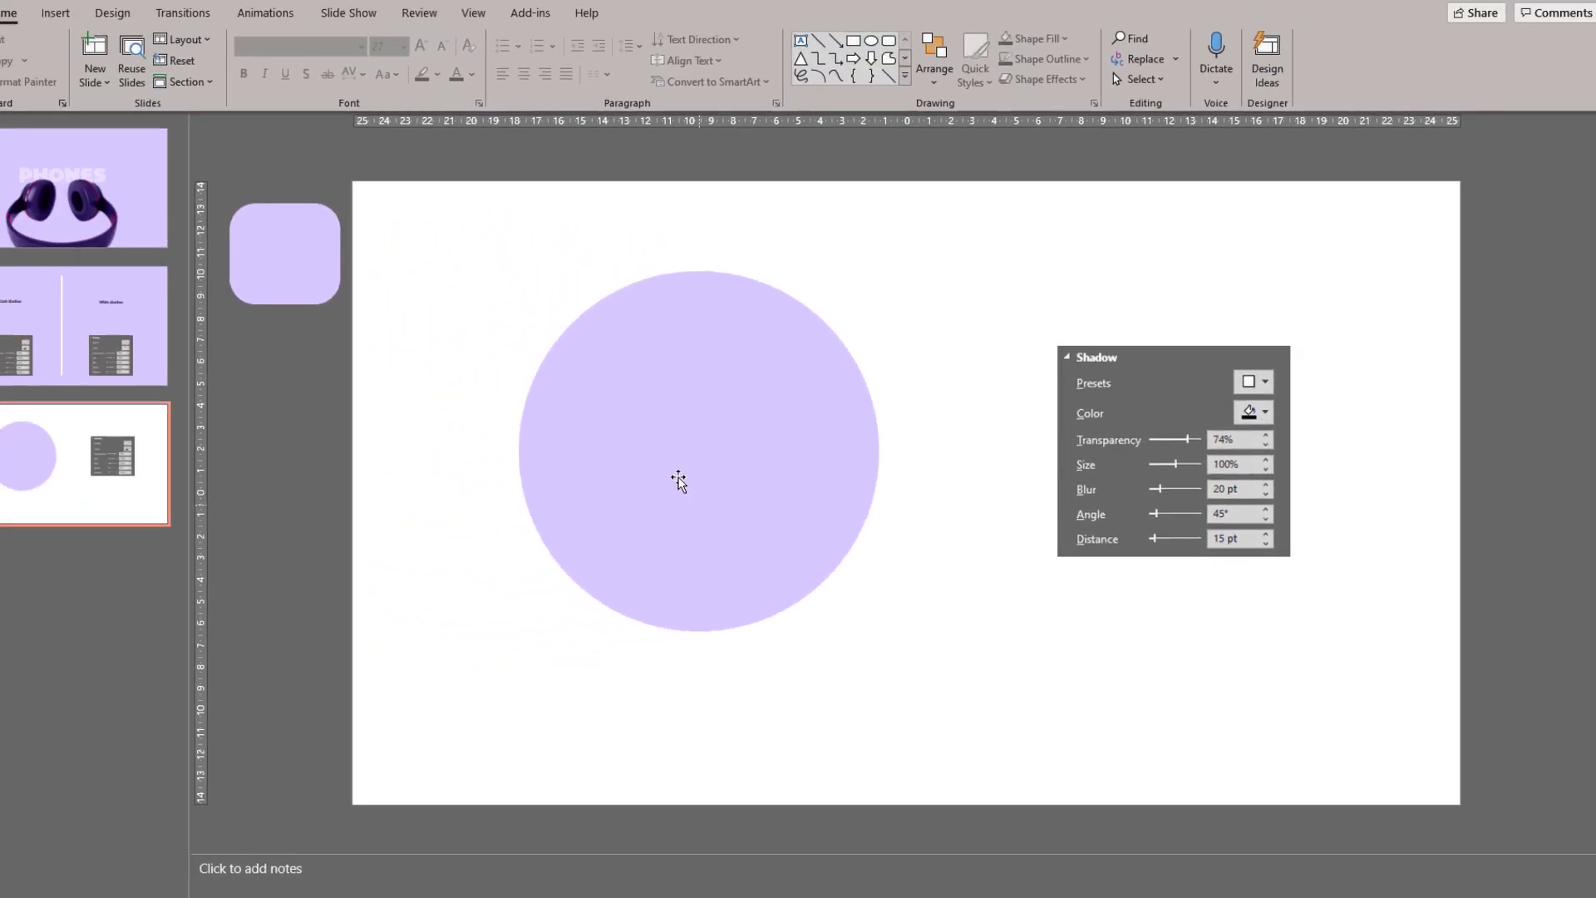
# Step: Apply the first outer shadow preset to the circle on slide 3
pyautogui.click(295, 338)
pyautogui.rightClick(681, 411)
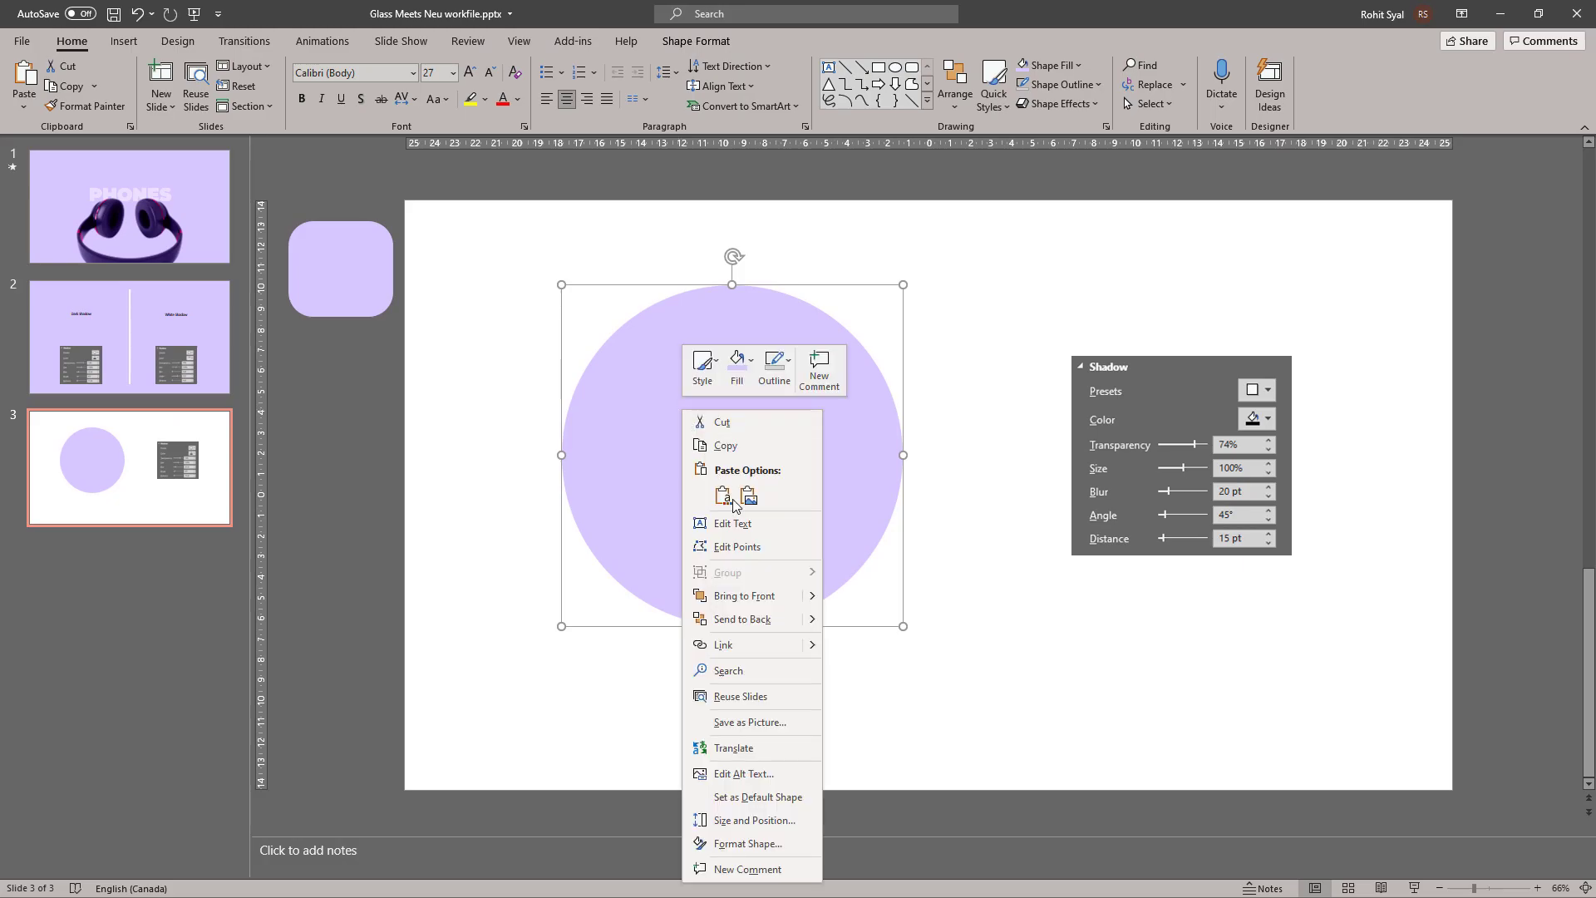
pyautogui.click(776, 843)
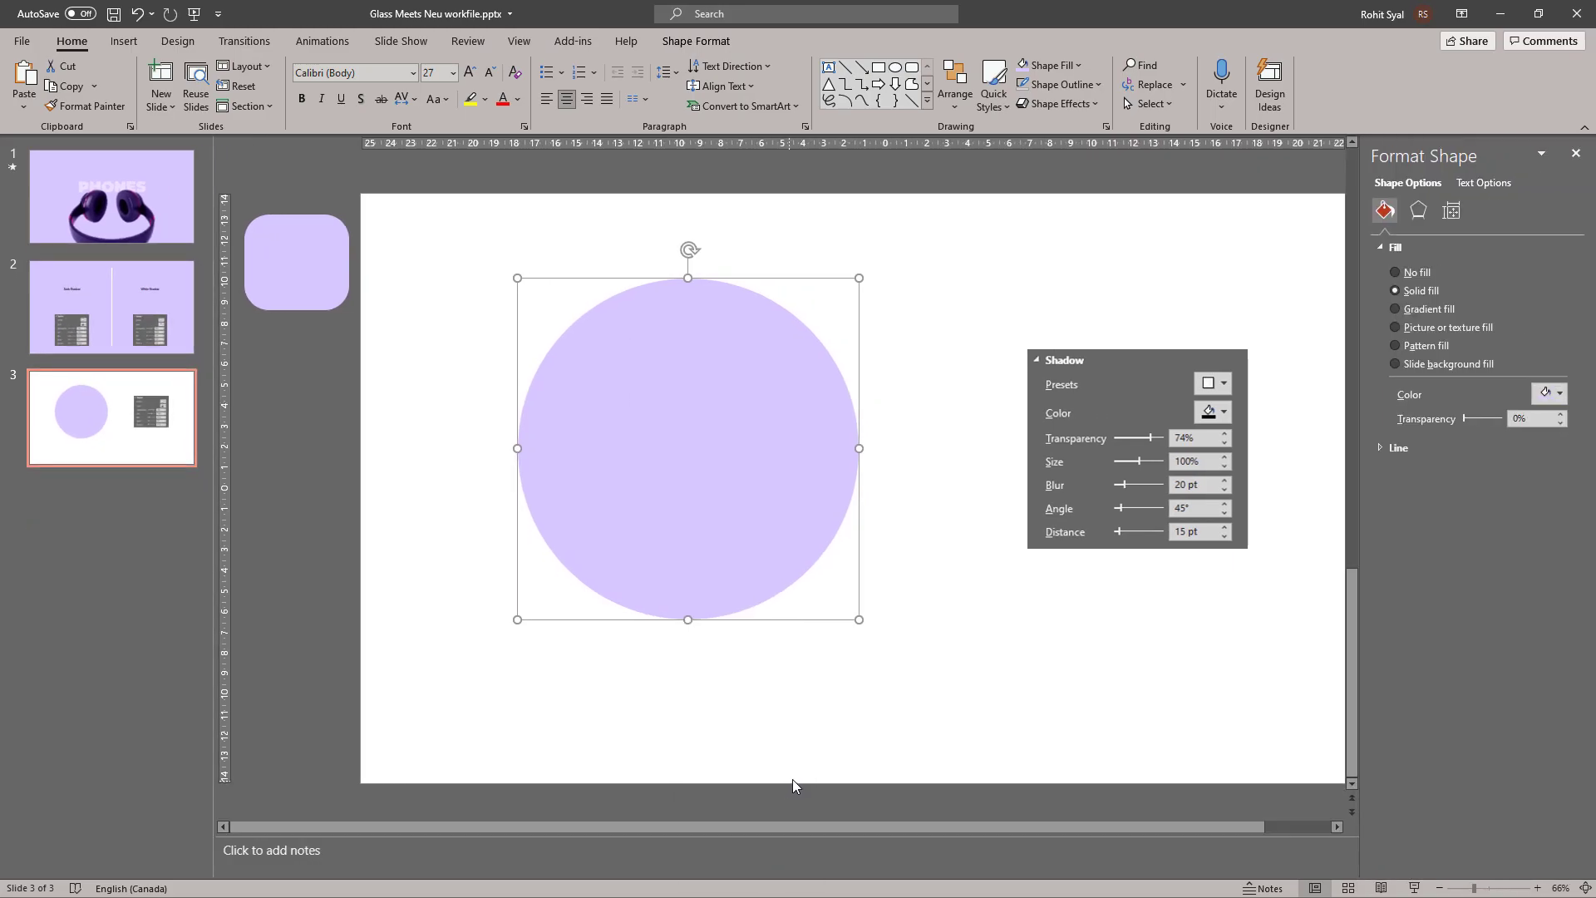
pyautogui.click(1417, 212)
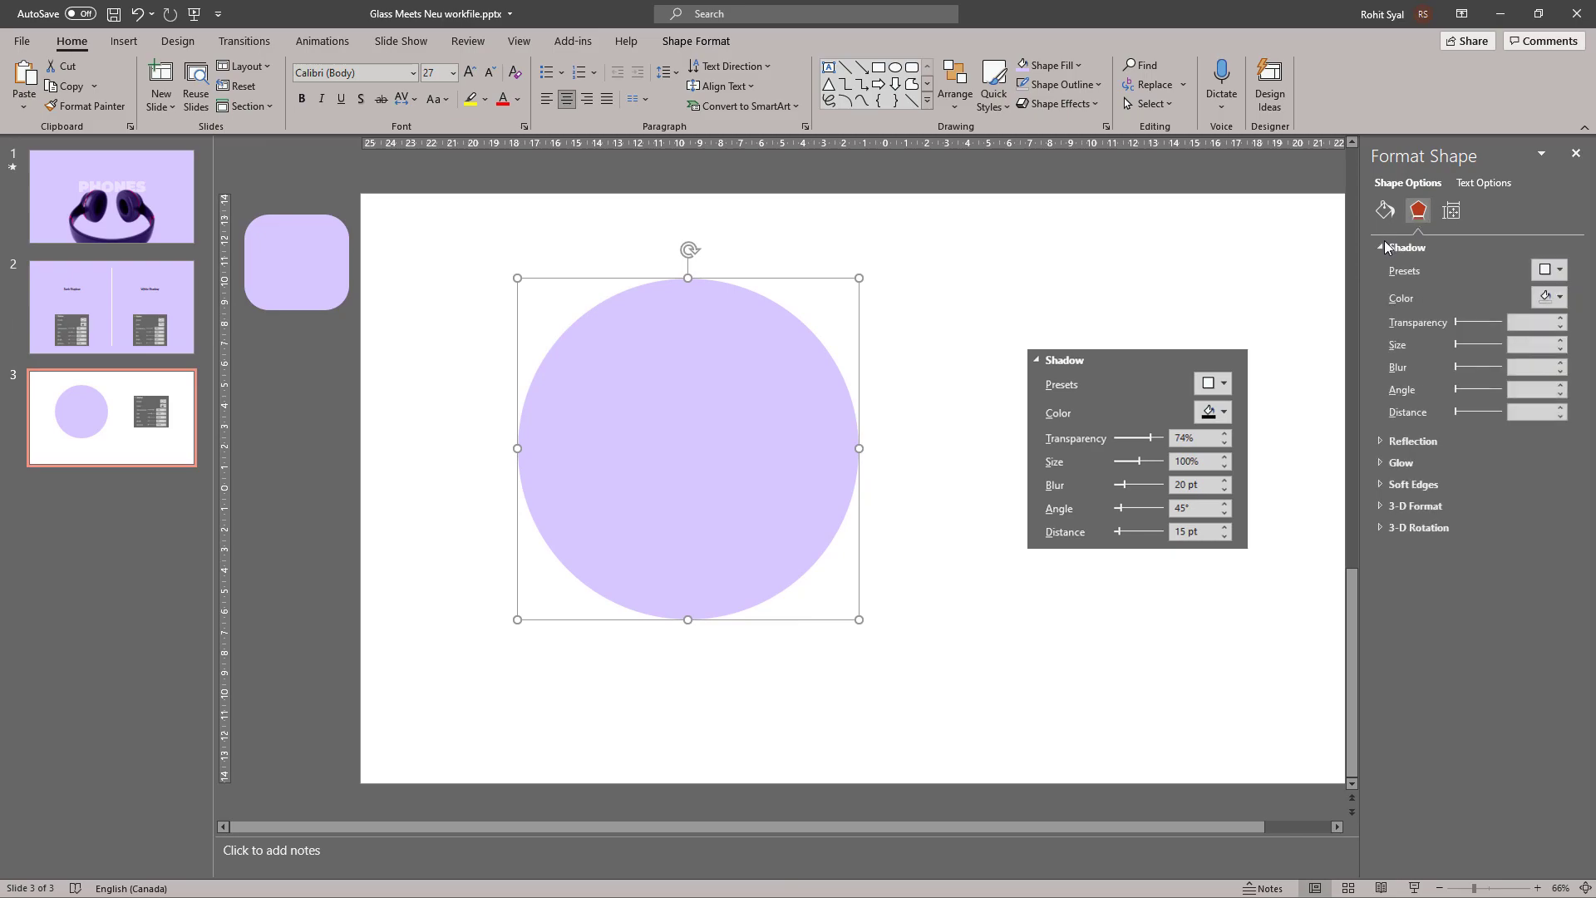
pyautogui.click(1549, 270)
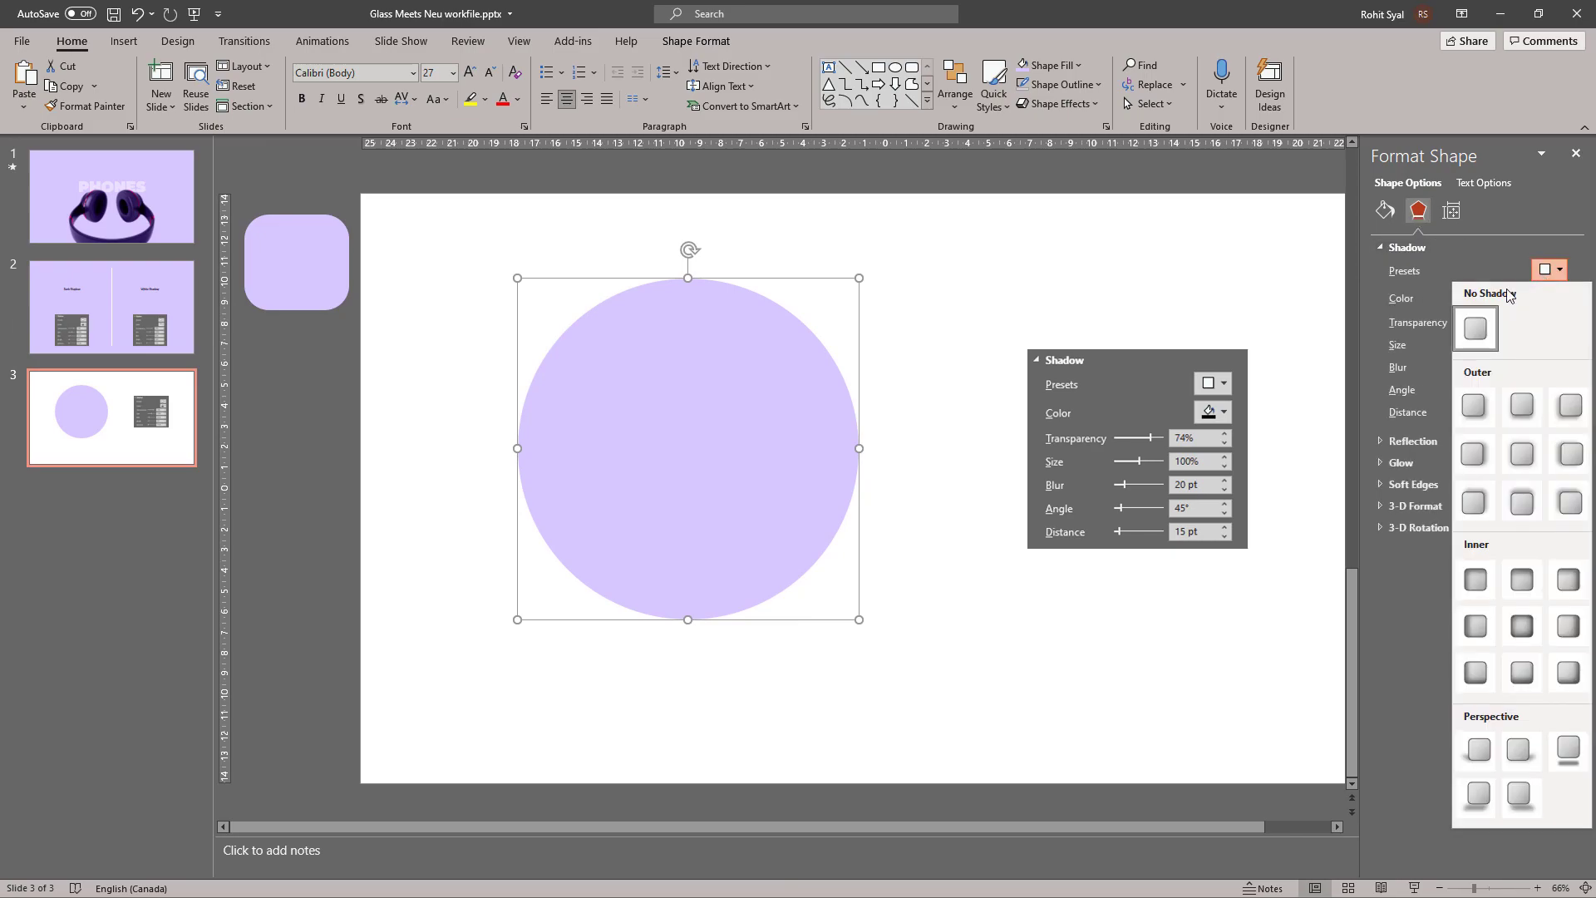
pyautogui.click(1473, 405)
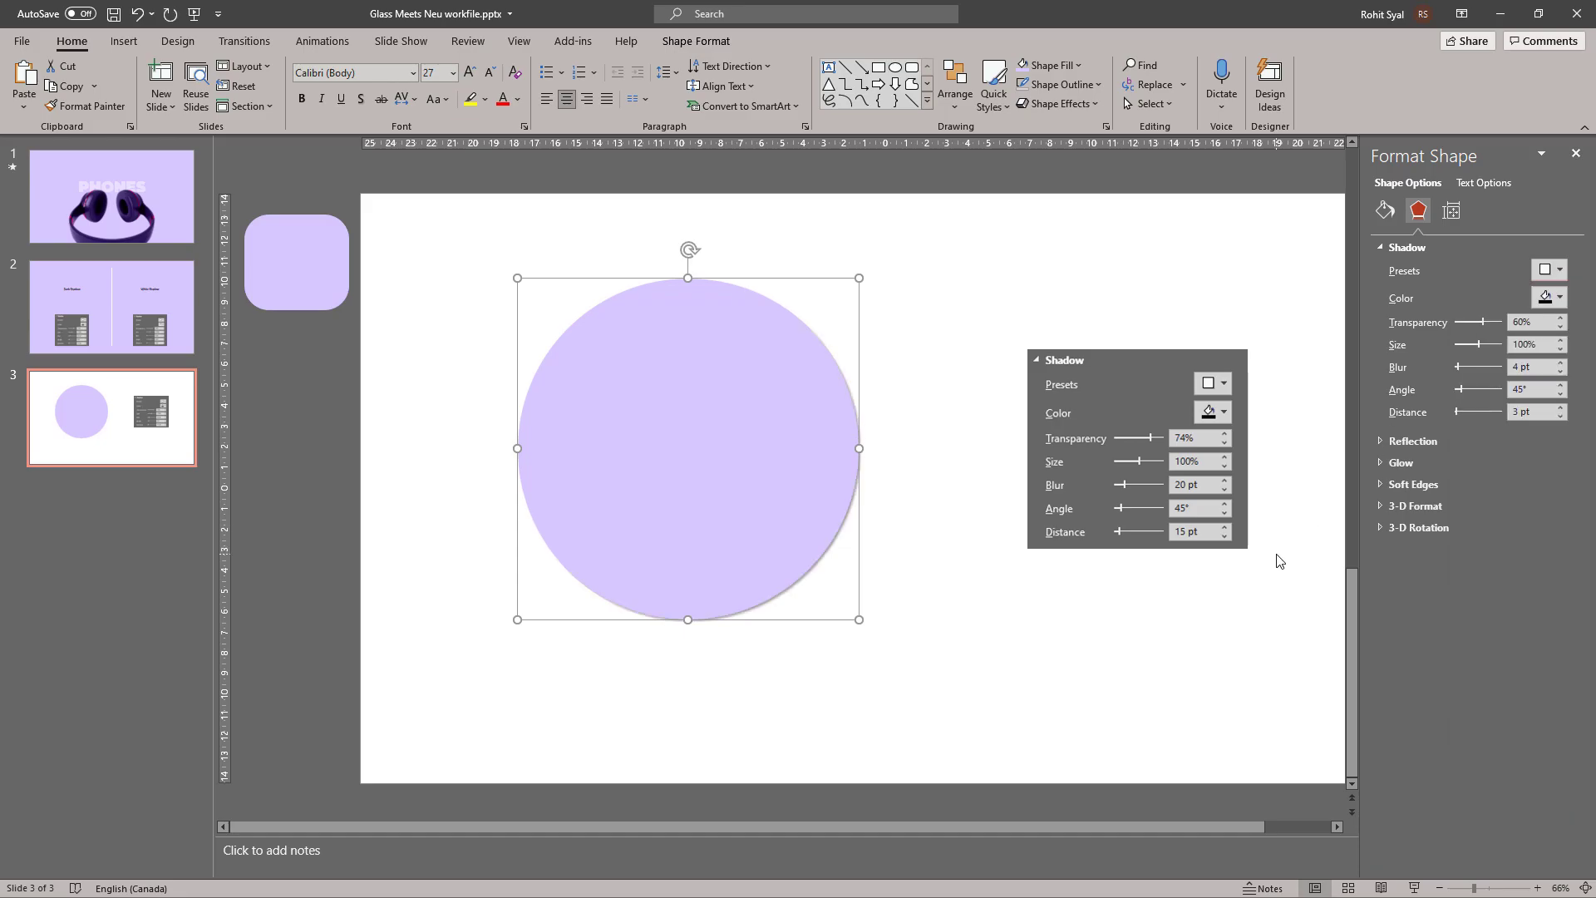
# Step: Set the circle's shadow to 74% transparency, 20 pt blur and 15 pt distance
pyautogui.click(1177, 462)
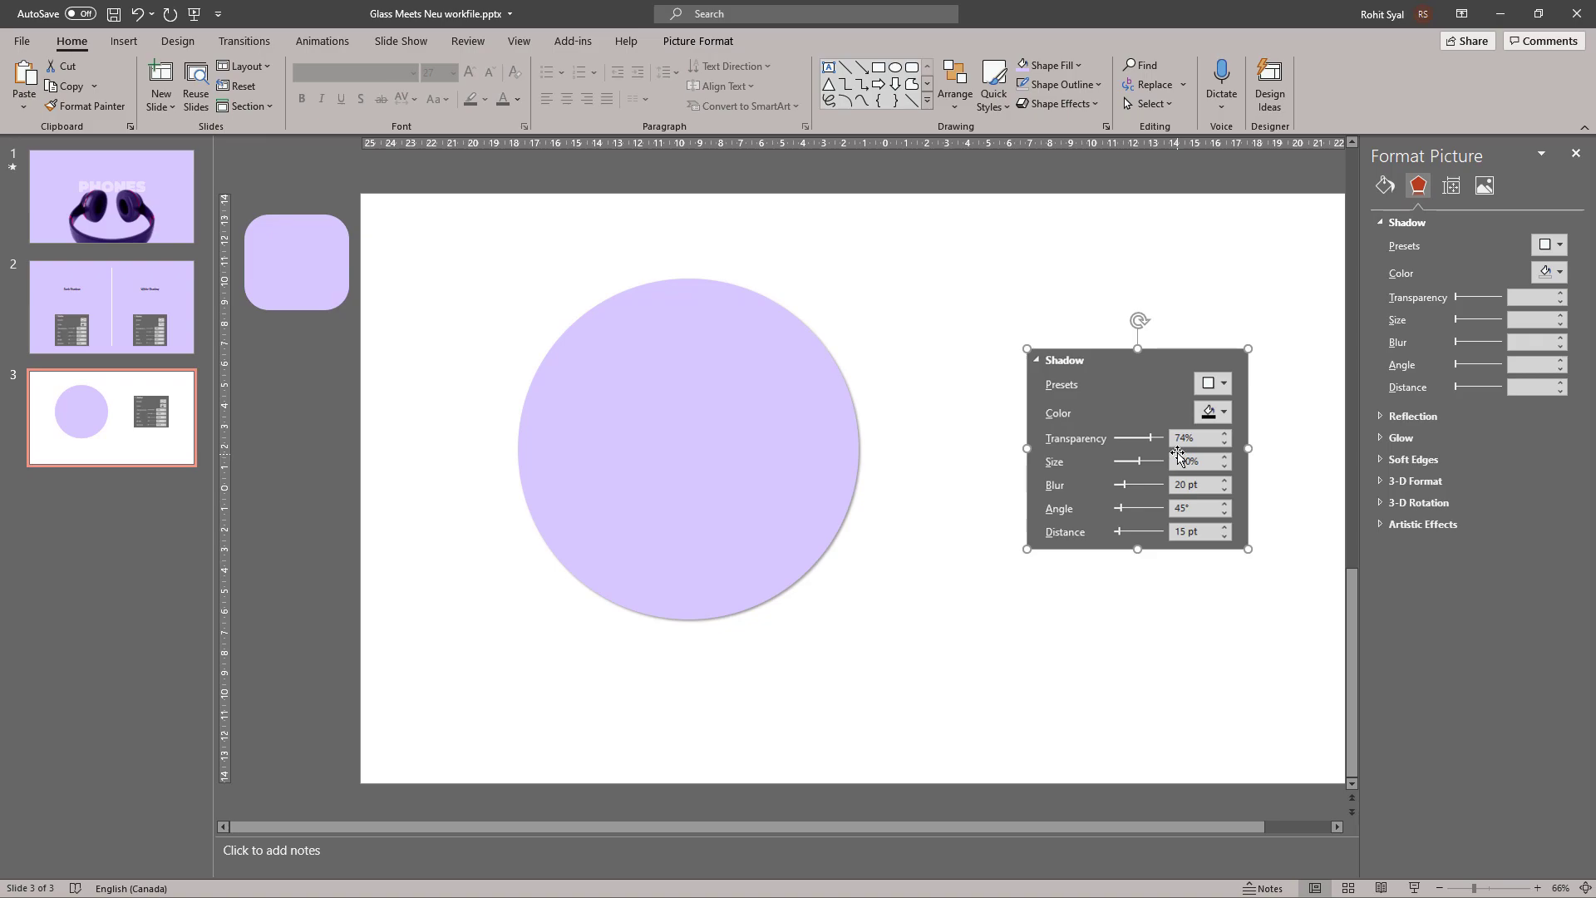
pyautogui.click(782, 414)
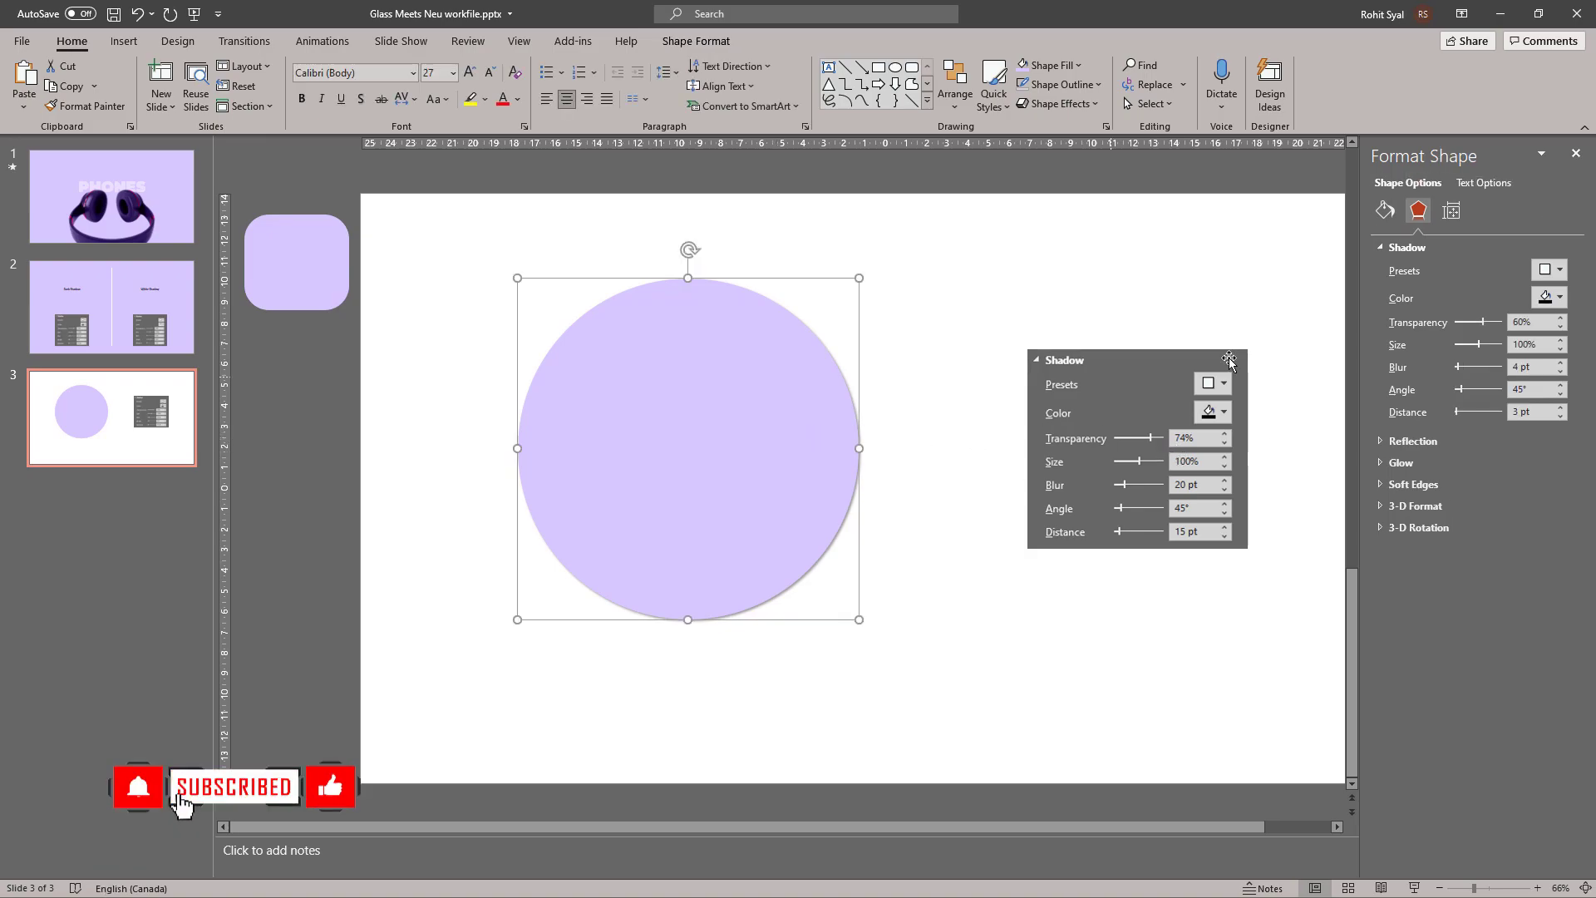
pyautogui.click(1561, 318)
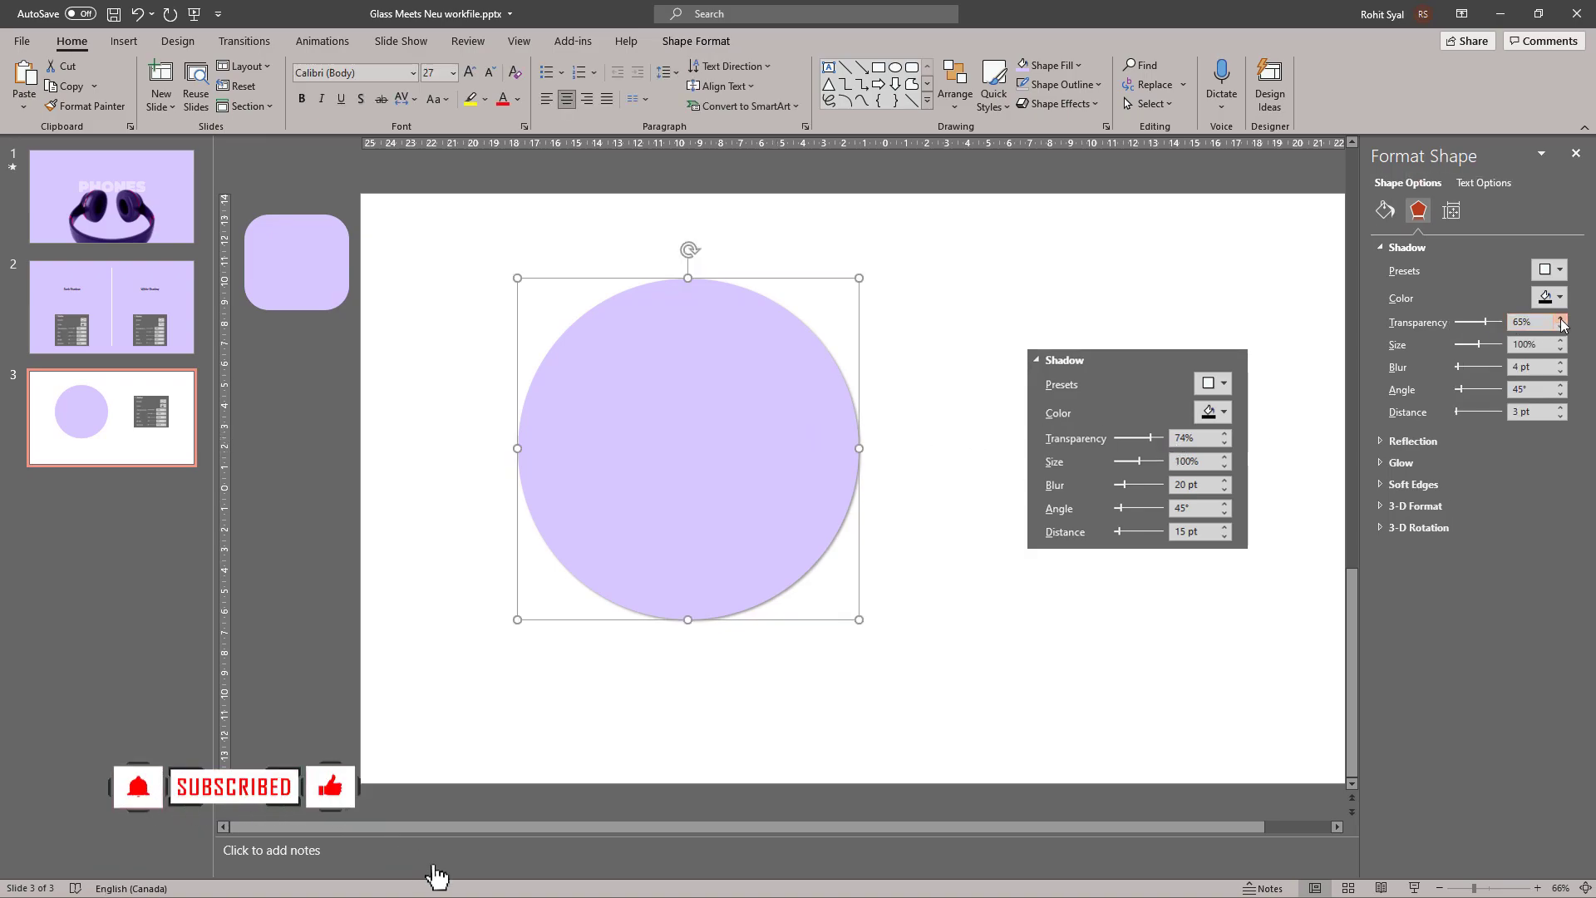
pyautogui.click(1561, 319)
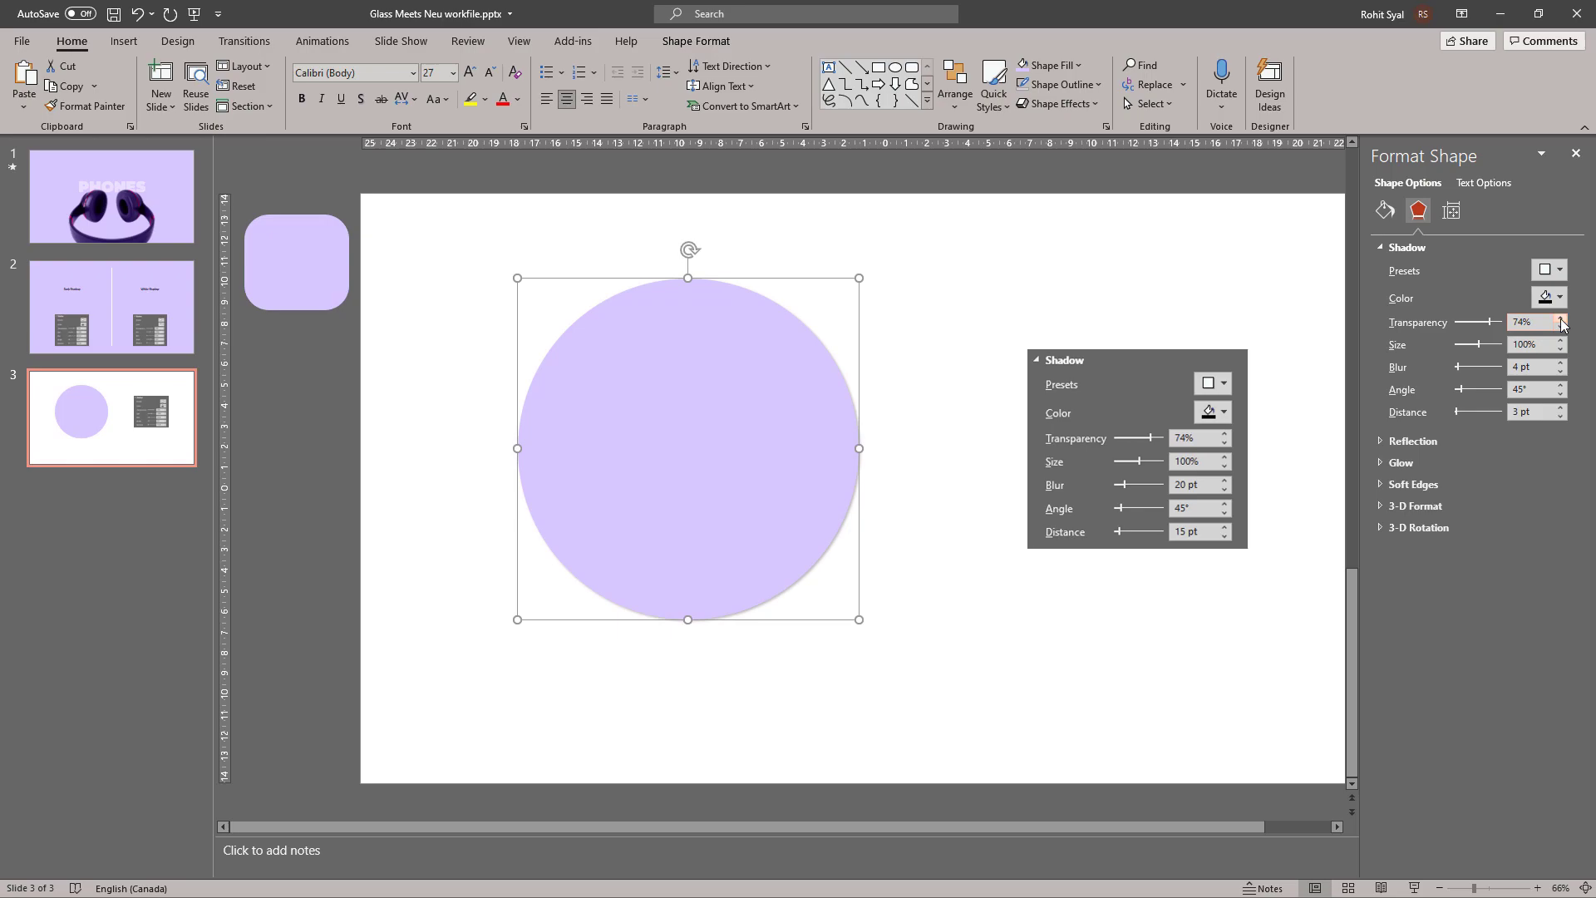
pyautogui.click(1561, 364)
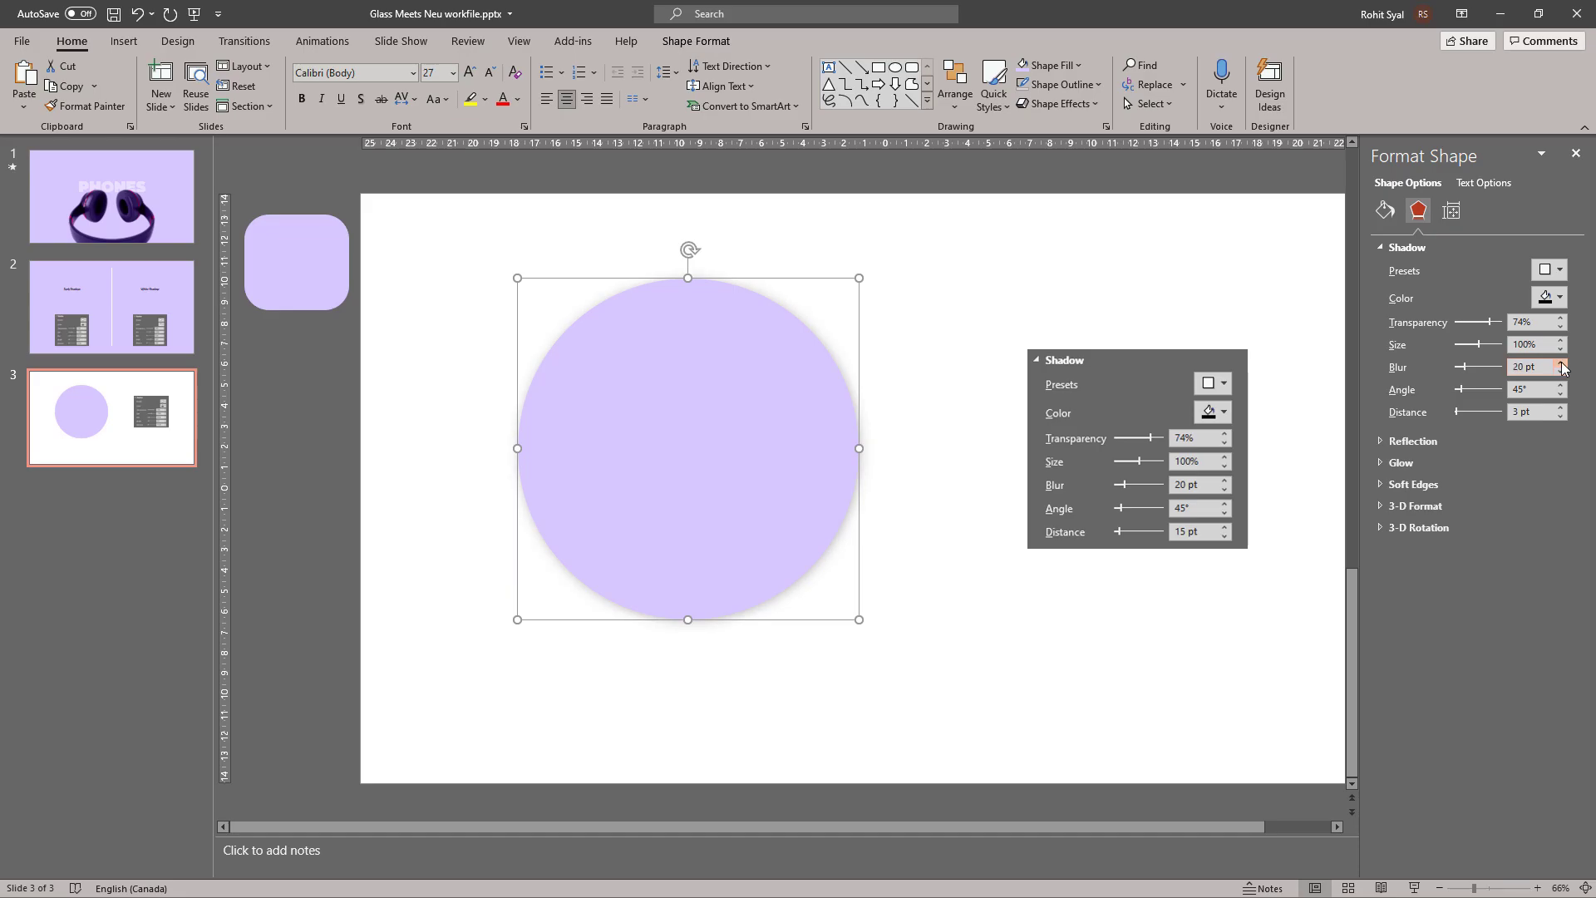
pyautogui.click(1560, 408)
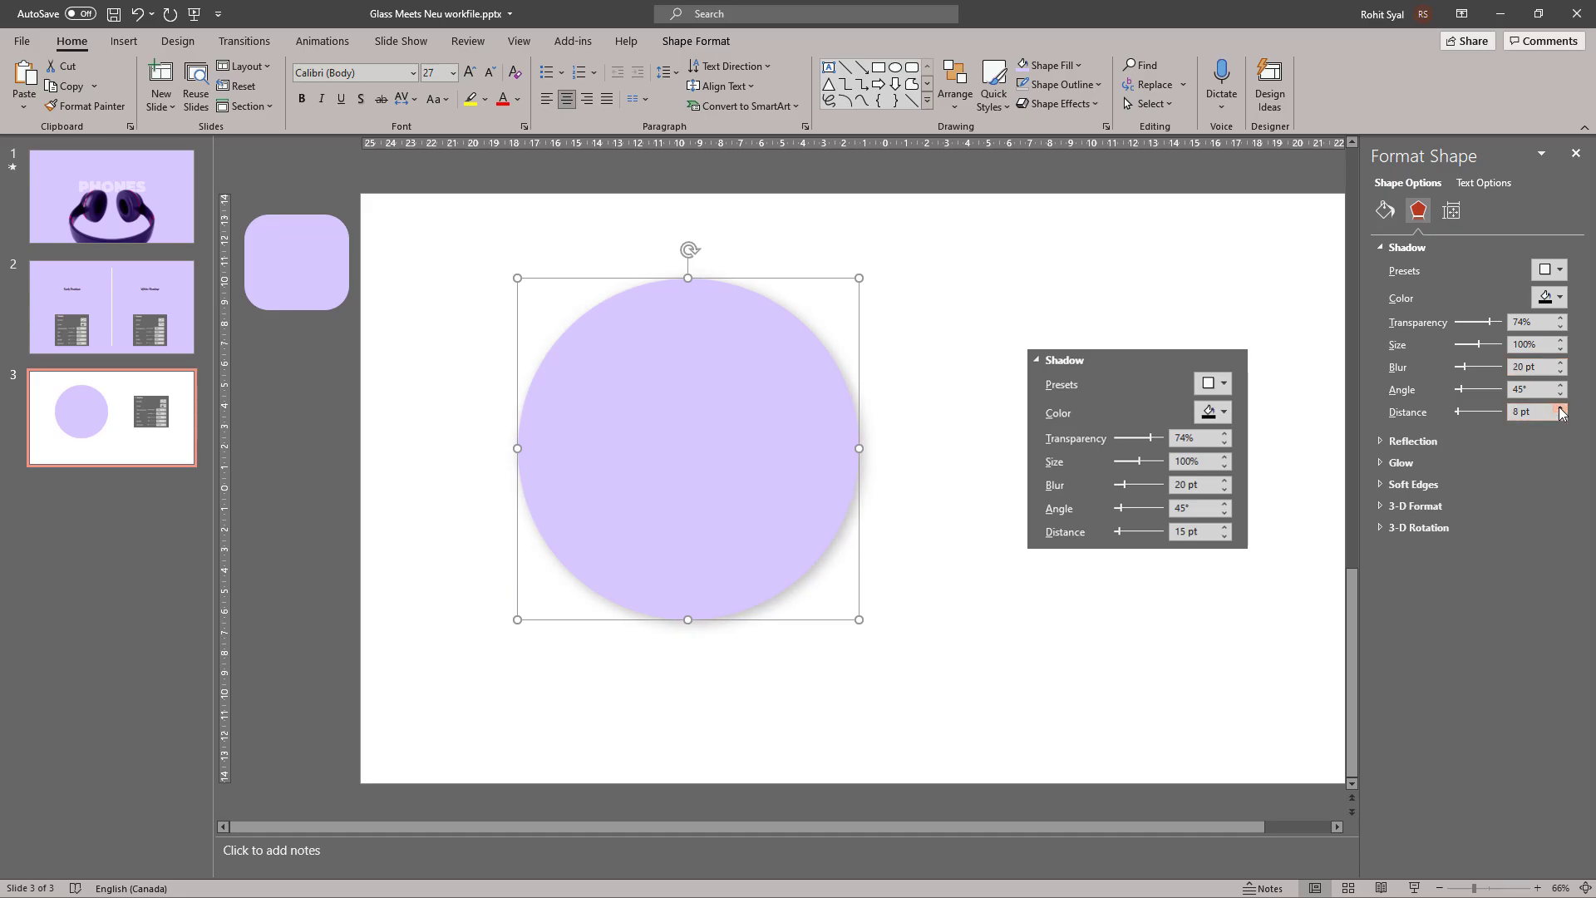
pyautogui.click(1560, 408)
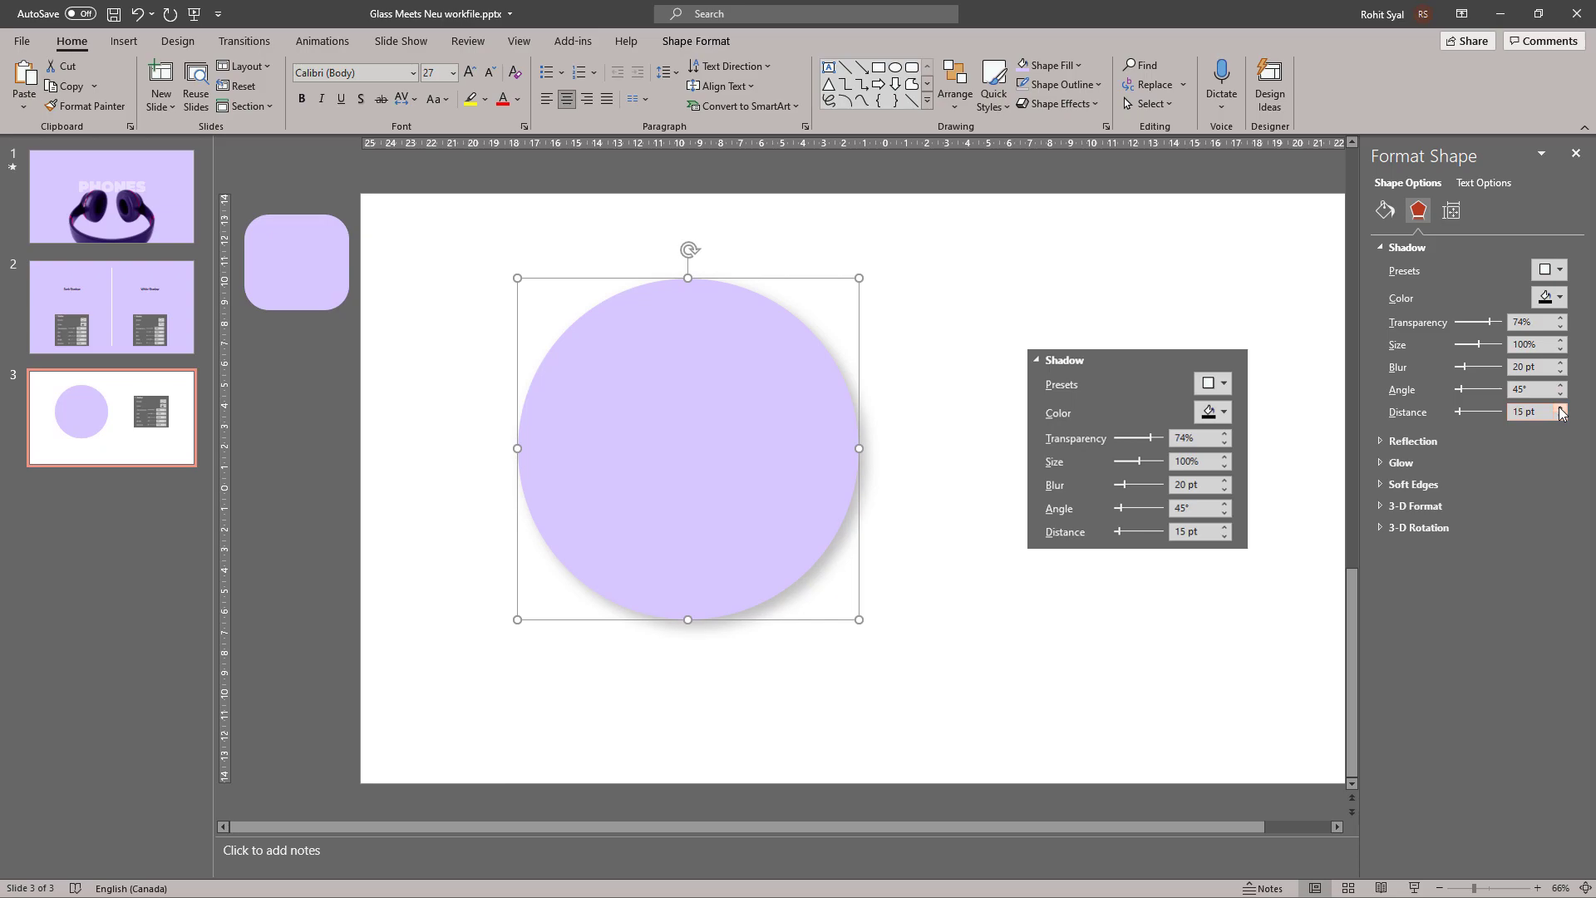
# Step: Move the circle toward the slide's left edge and place a duplicate level with it on the right
pyautogui.moveTo(756, 452); pyautogui.dragTo(687, 483)
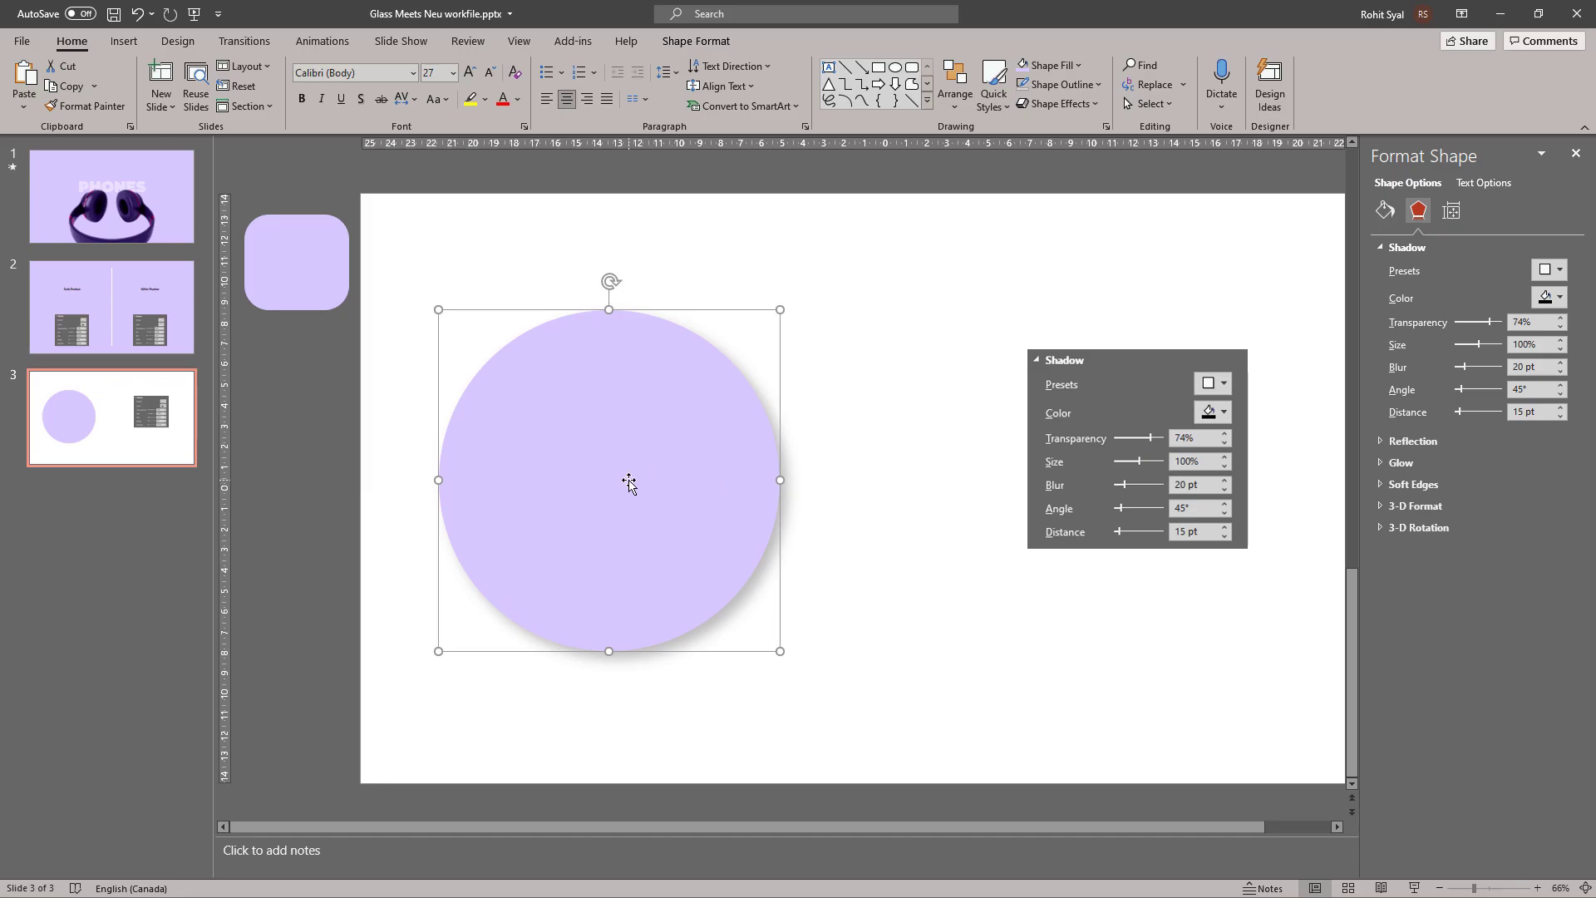
pyautogui.hotkey('ctrl', 'v')
pyautogui.moveTo(576, 495); pyautogui.dragTo(985, 494)
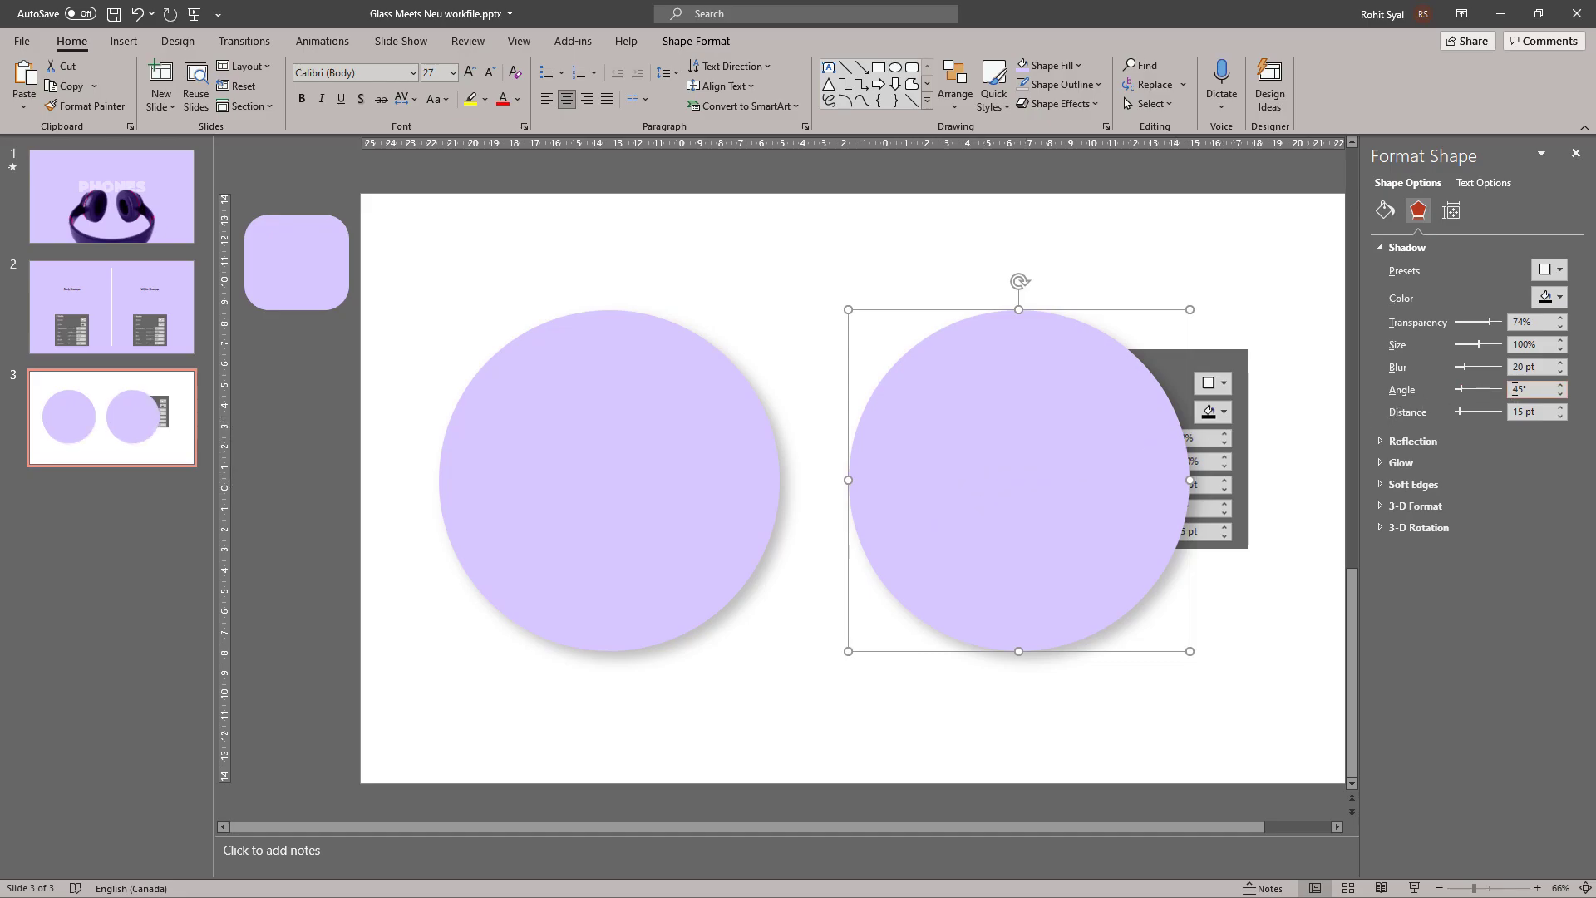
# Step: Set the duplicate circle's shadow angle to 225° and its shadow color to white
pyautogui.scroll(1, 944, 474)
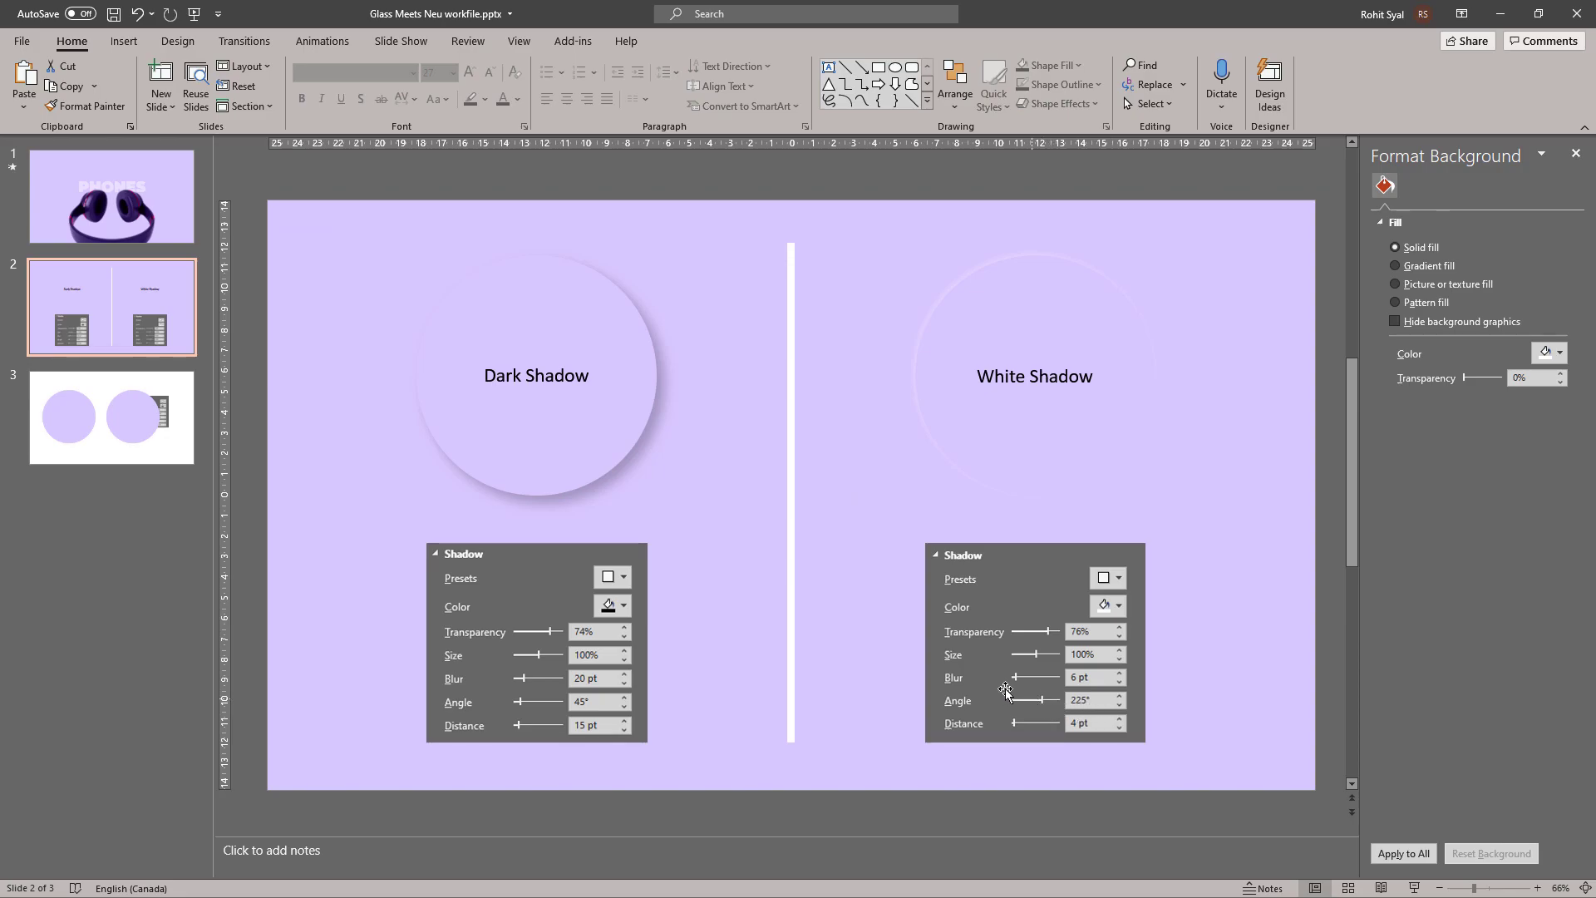
pyautogui.click(118, 421)
pyautogui.click(909, 509)
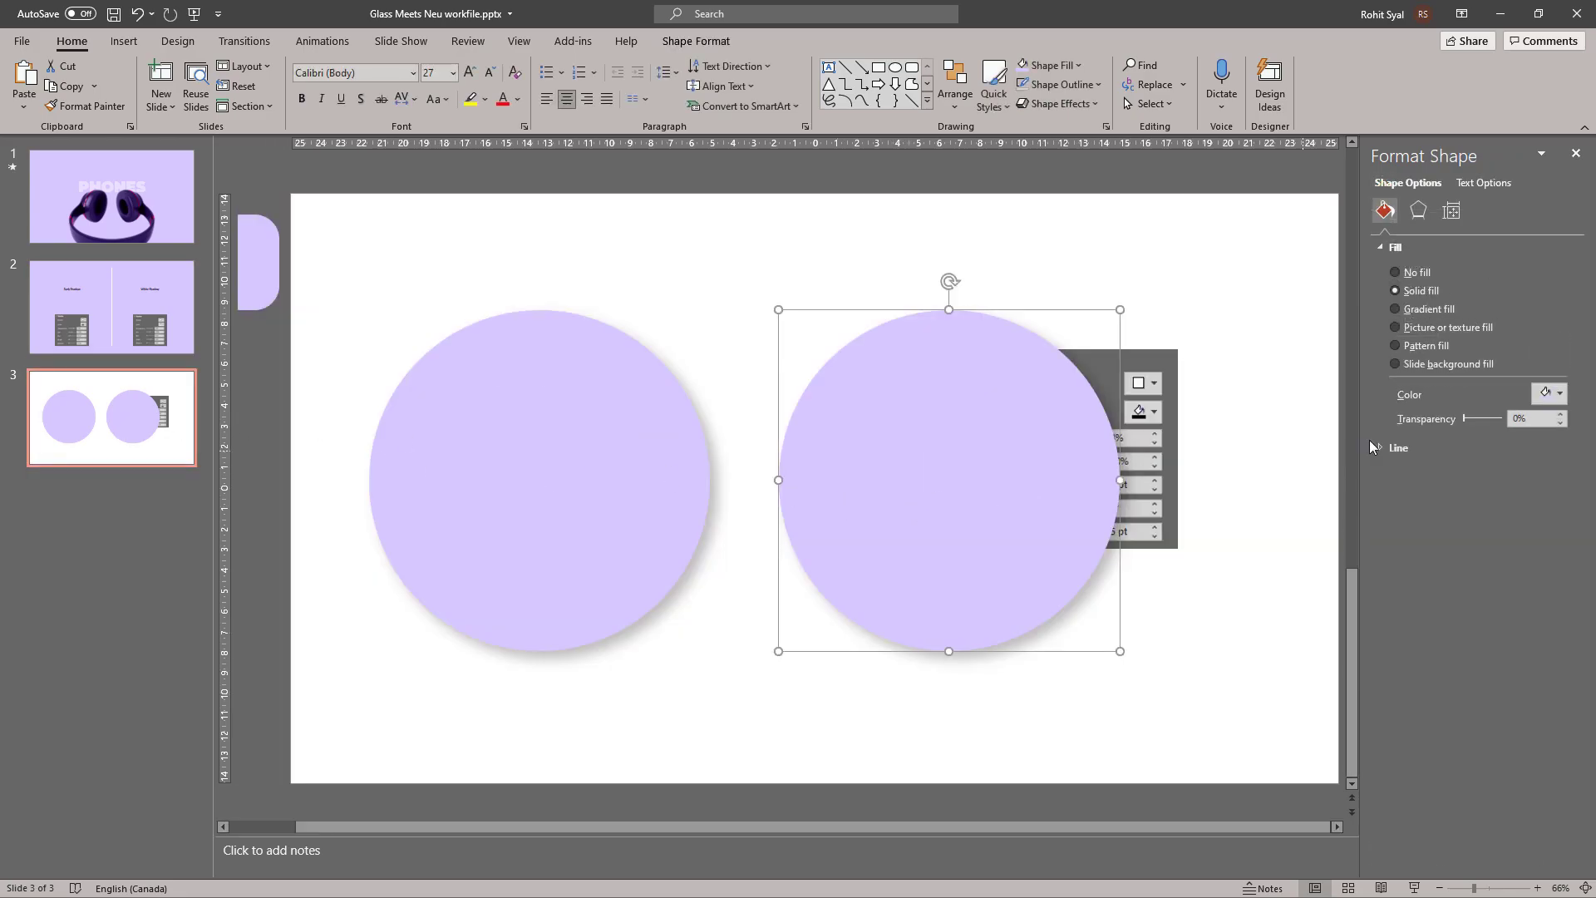
pyautogui.click(1418, 211)
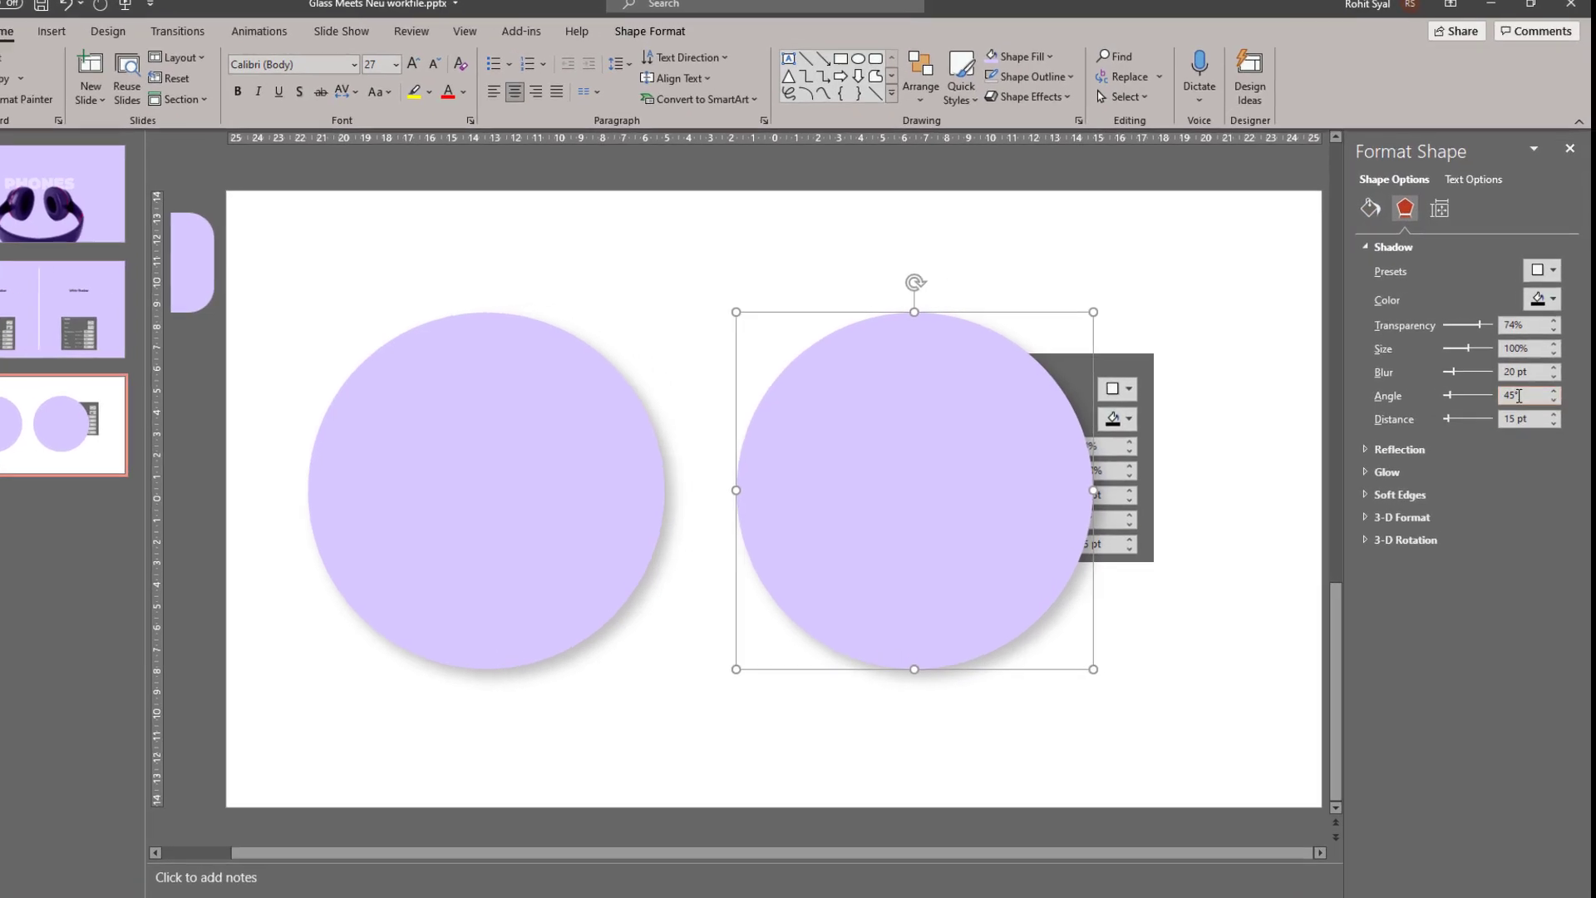
pyautogui.doubleClick(1519, 396)
pyautogui.write('225')
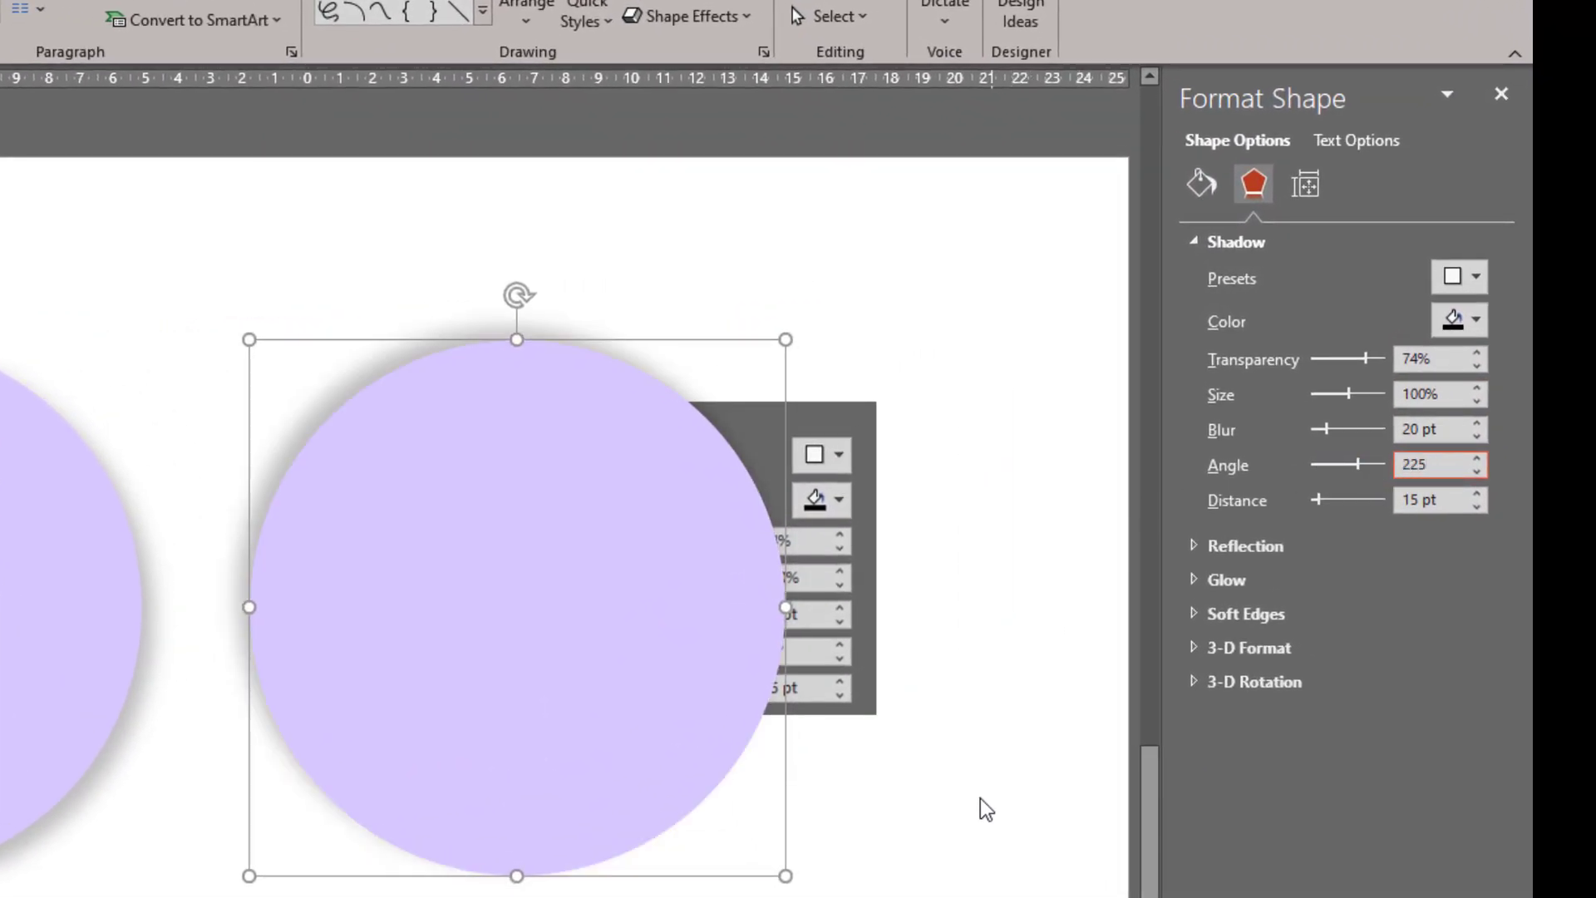
pyautogui.click(1451, 320)
pyautogui.click(1314, 388)
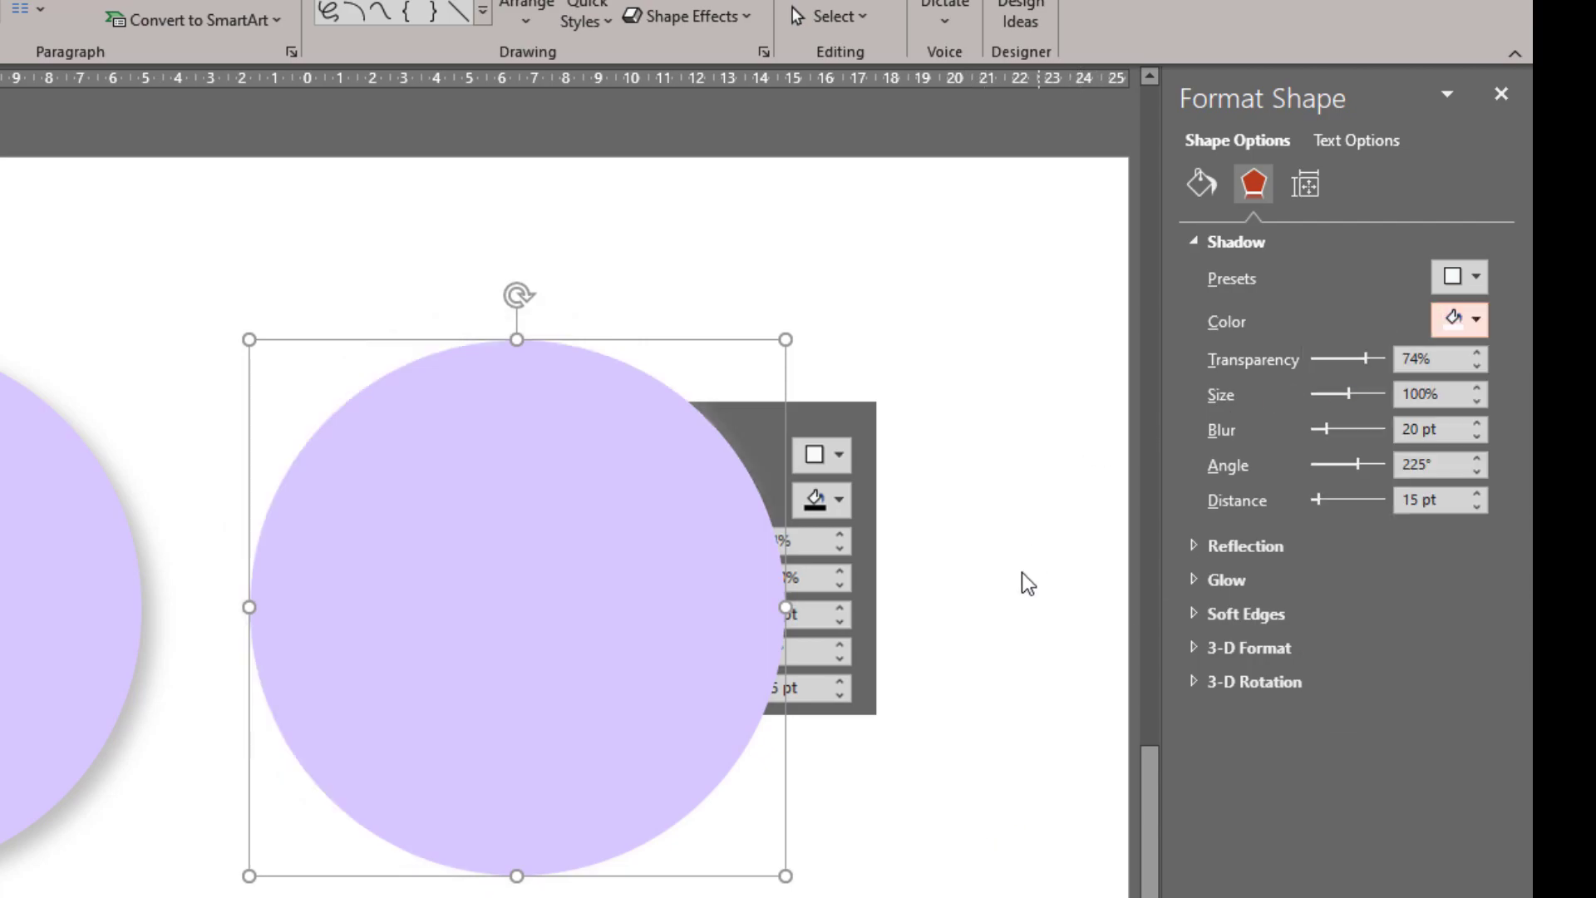
# Step: Delete the pasted shadow settings picture behind the second circle
pyautogui.click(947, 889)
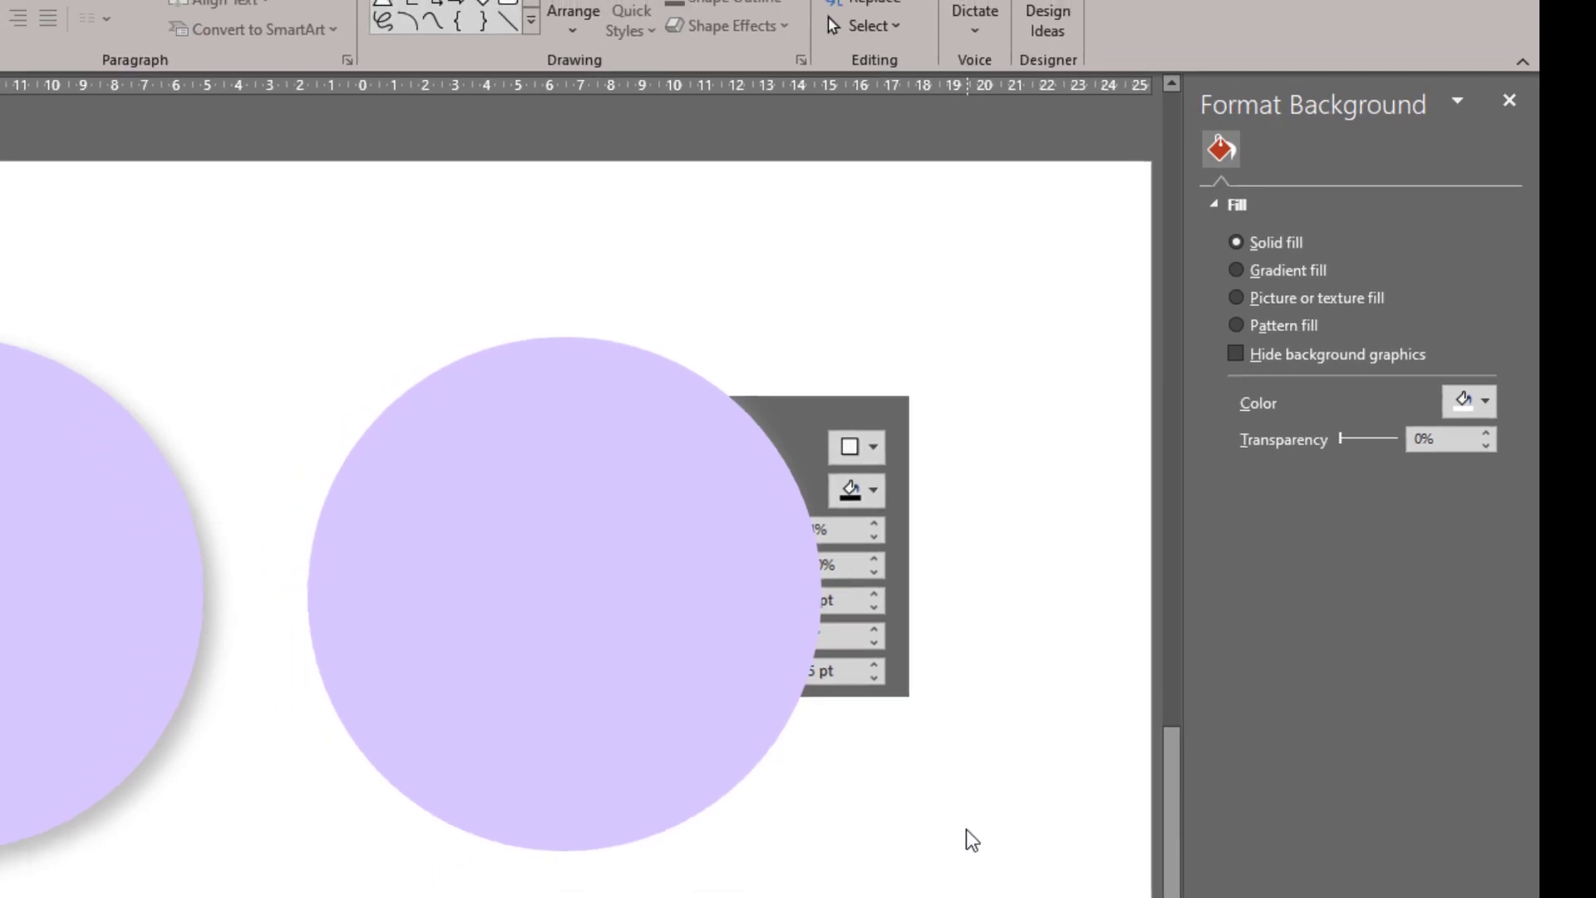
pyautogui.click(831, 679)
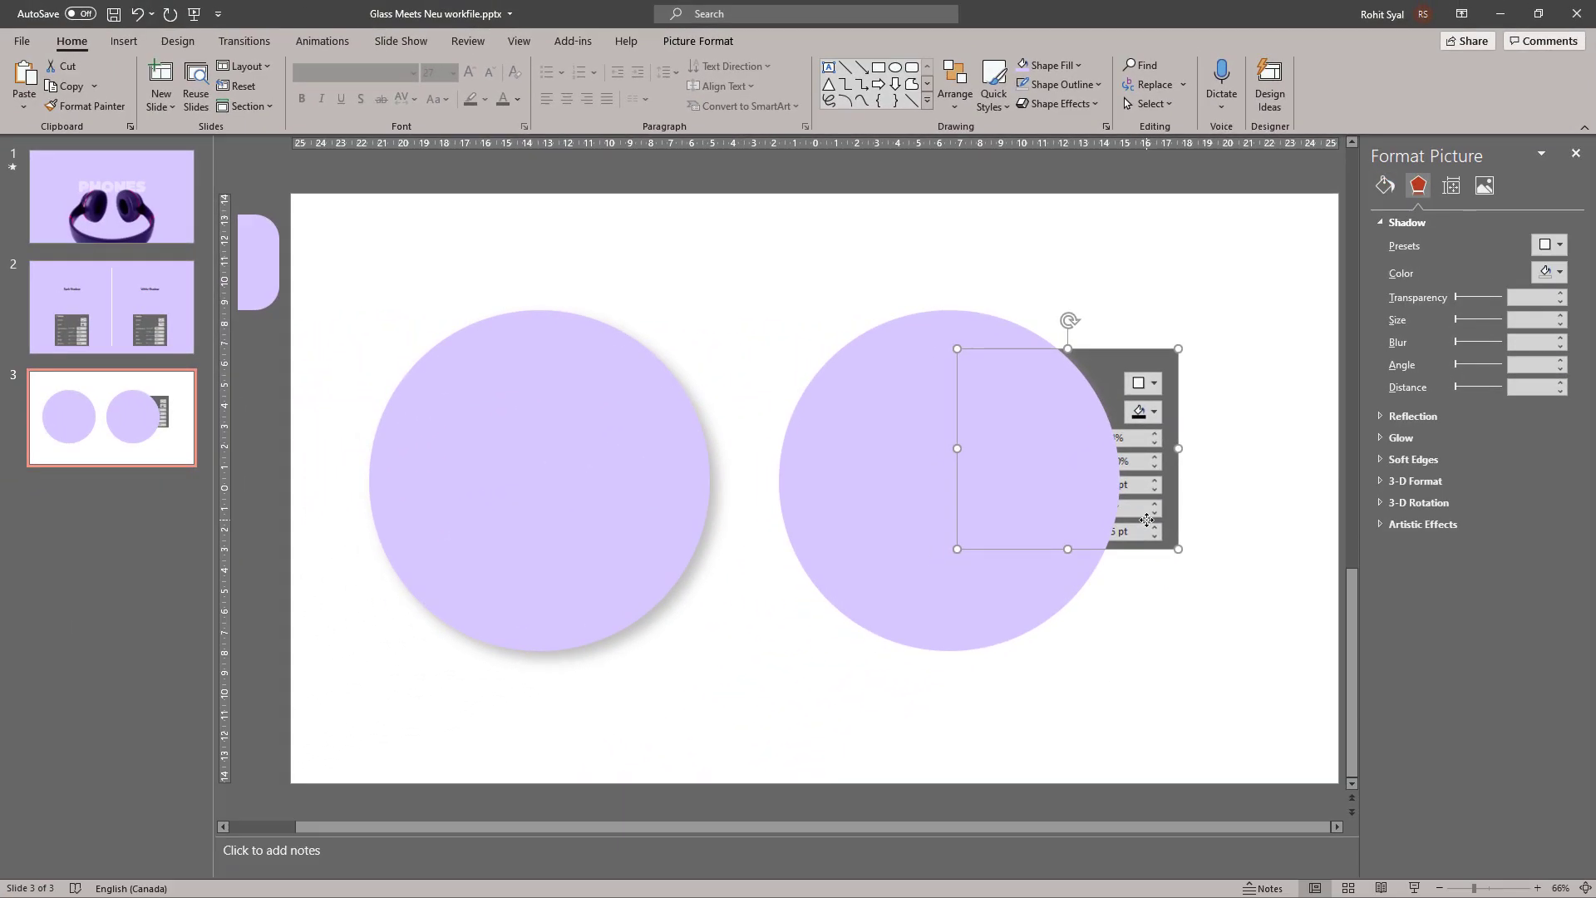
pyautogui.press('Delete')
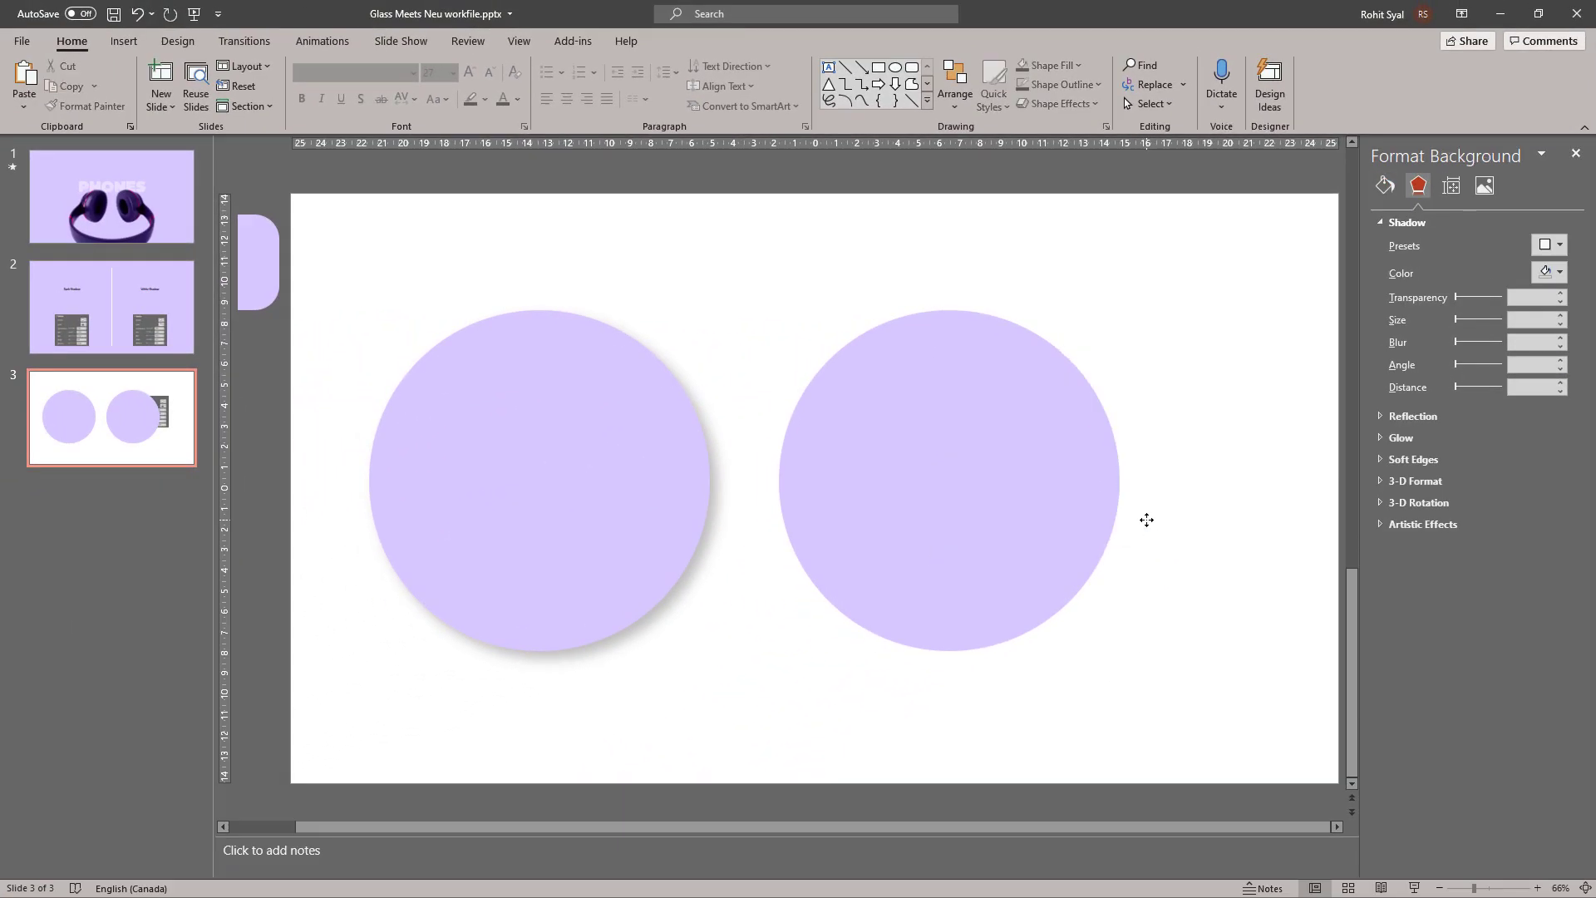
# Step: Add a 50.8 × 28.58 cm rectangle covering the whole slide behind both circles, filled with their light purple
pyautogui.click(878, 66)
pyautogui.moveTo(291, 192); pyautogui.dragTo(1338, 791)
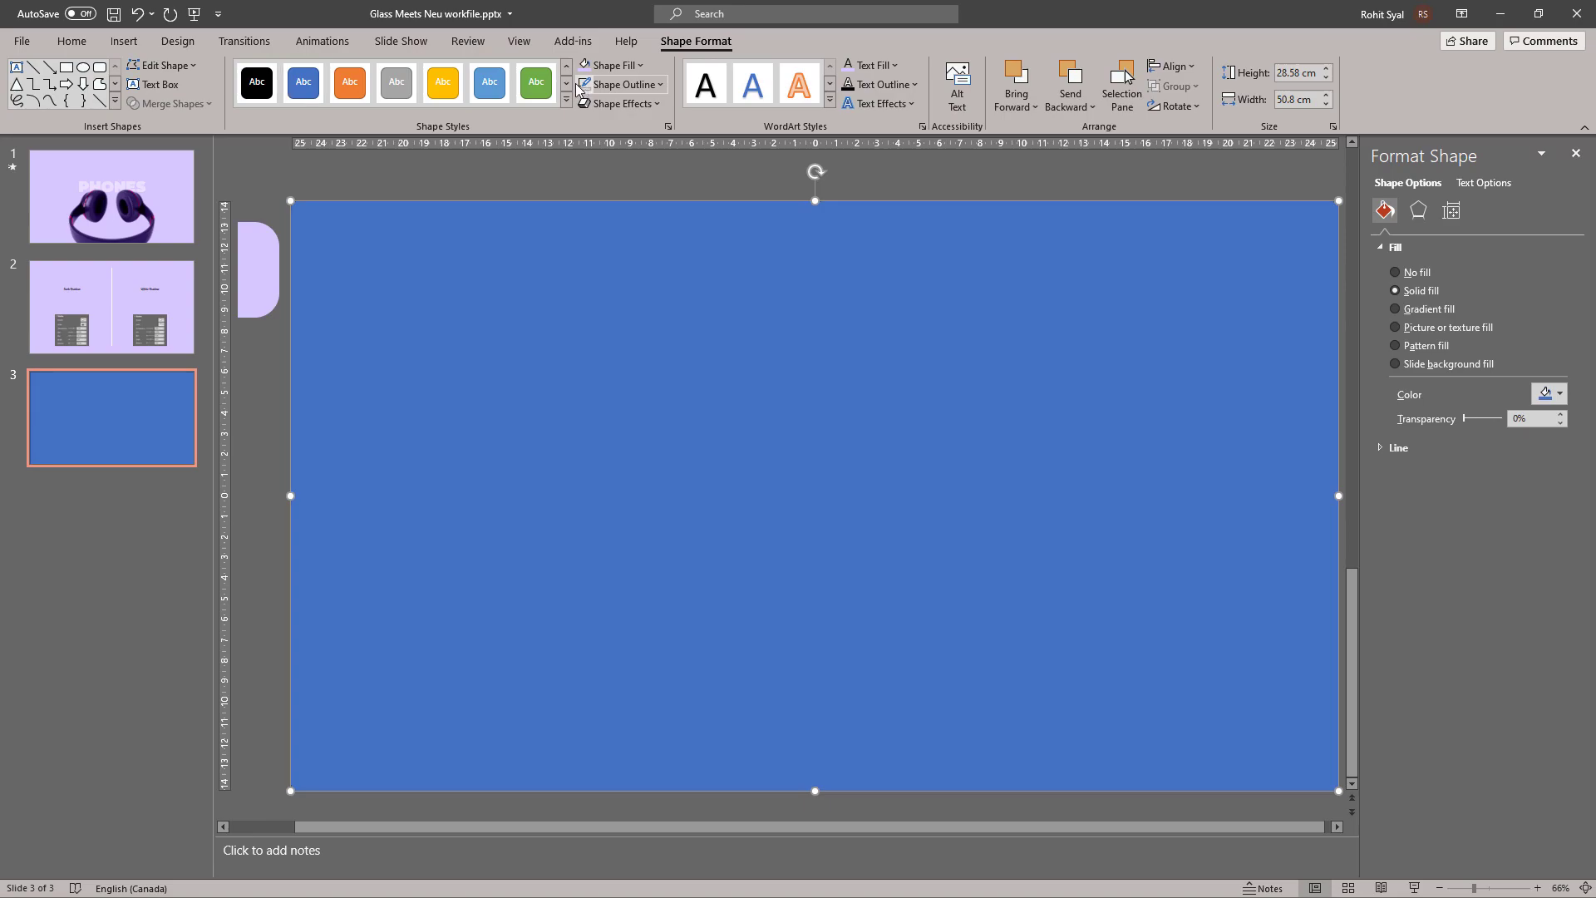
pyautogui.rightClick(498, 242)
pyautogui.click(558, 455)
pyautogui.click(581, 70)
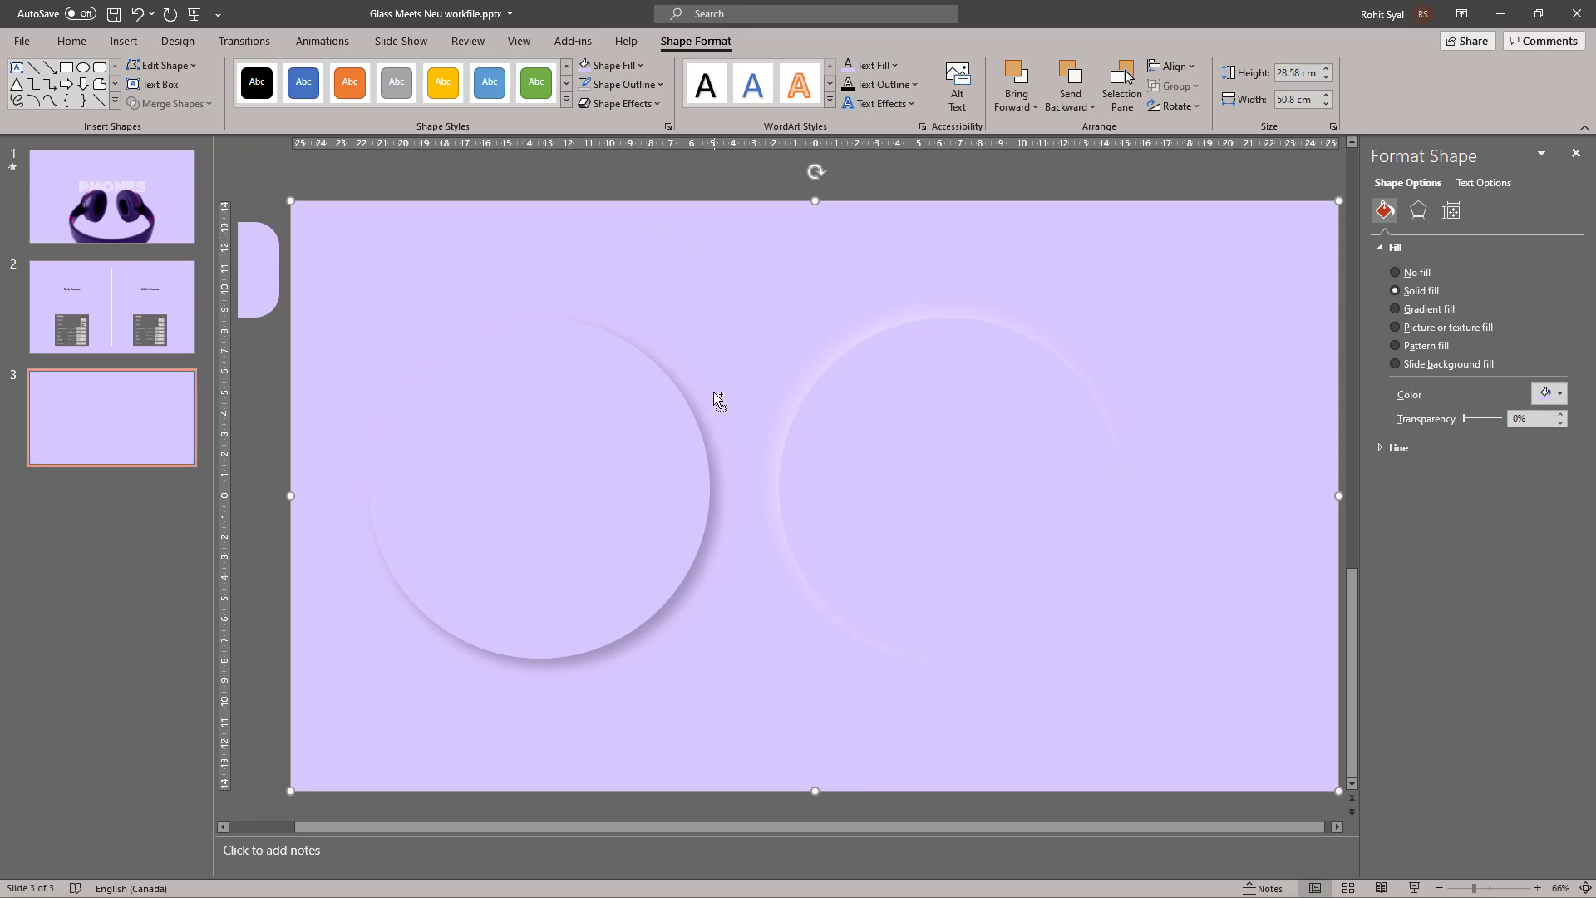
# Step: Stack the two circles exactly on each other using Align Center and Align Middle
pyautogui.scroll(-2, 714, 392)
pyautogui.click(633, 492)
pyautogui.click(805, 480)
pyautogui.click(539, 223)
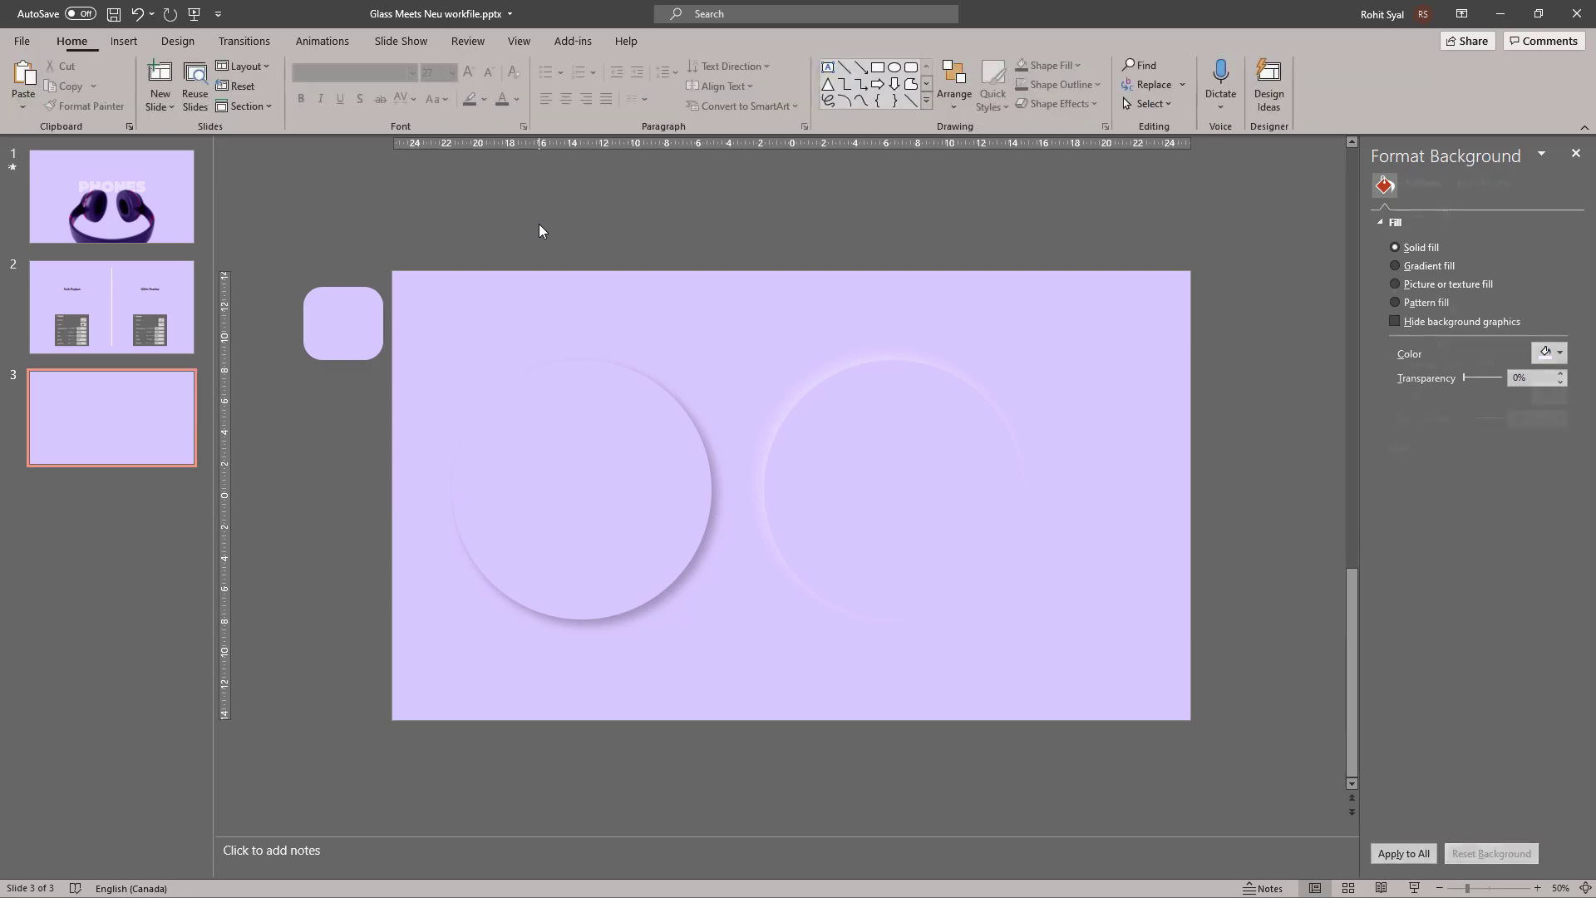
pyautogui.moveTo(438, 232); pyautogui.dragTo(1070, 705)
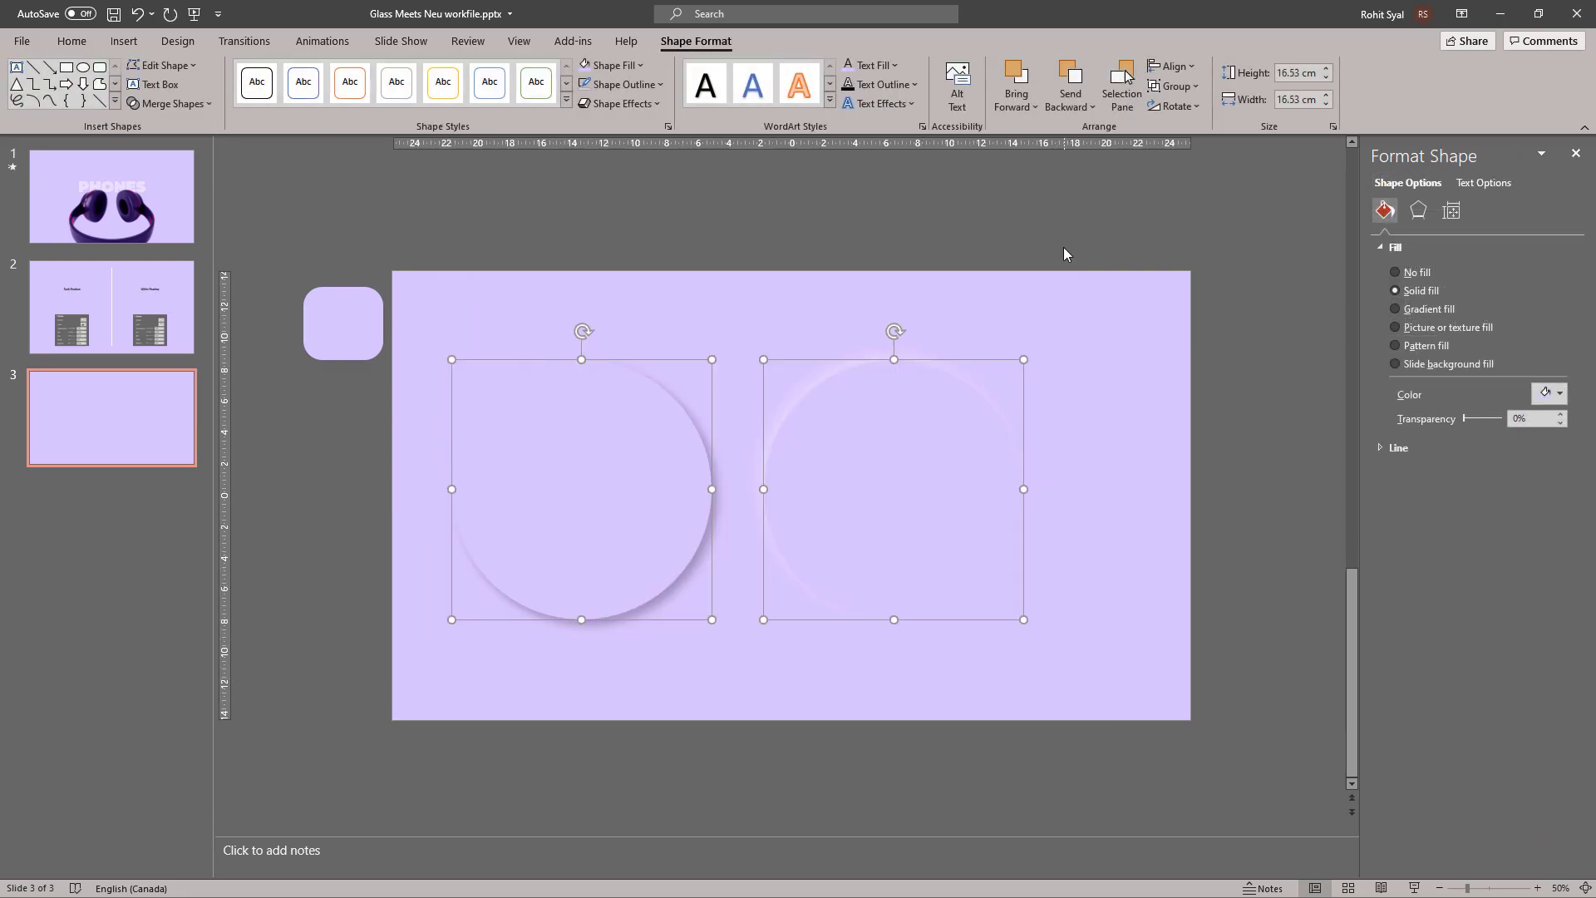
pyautogui.click(1169, 69)
pyautogui.click(1179, 105)
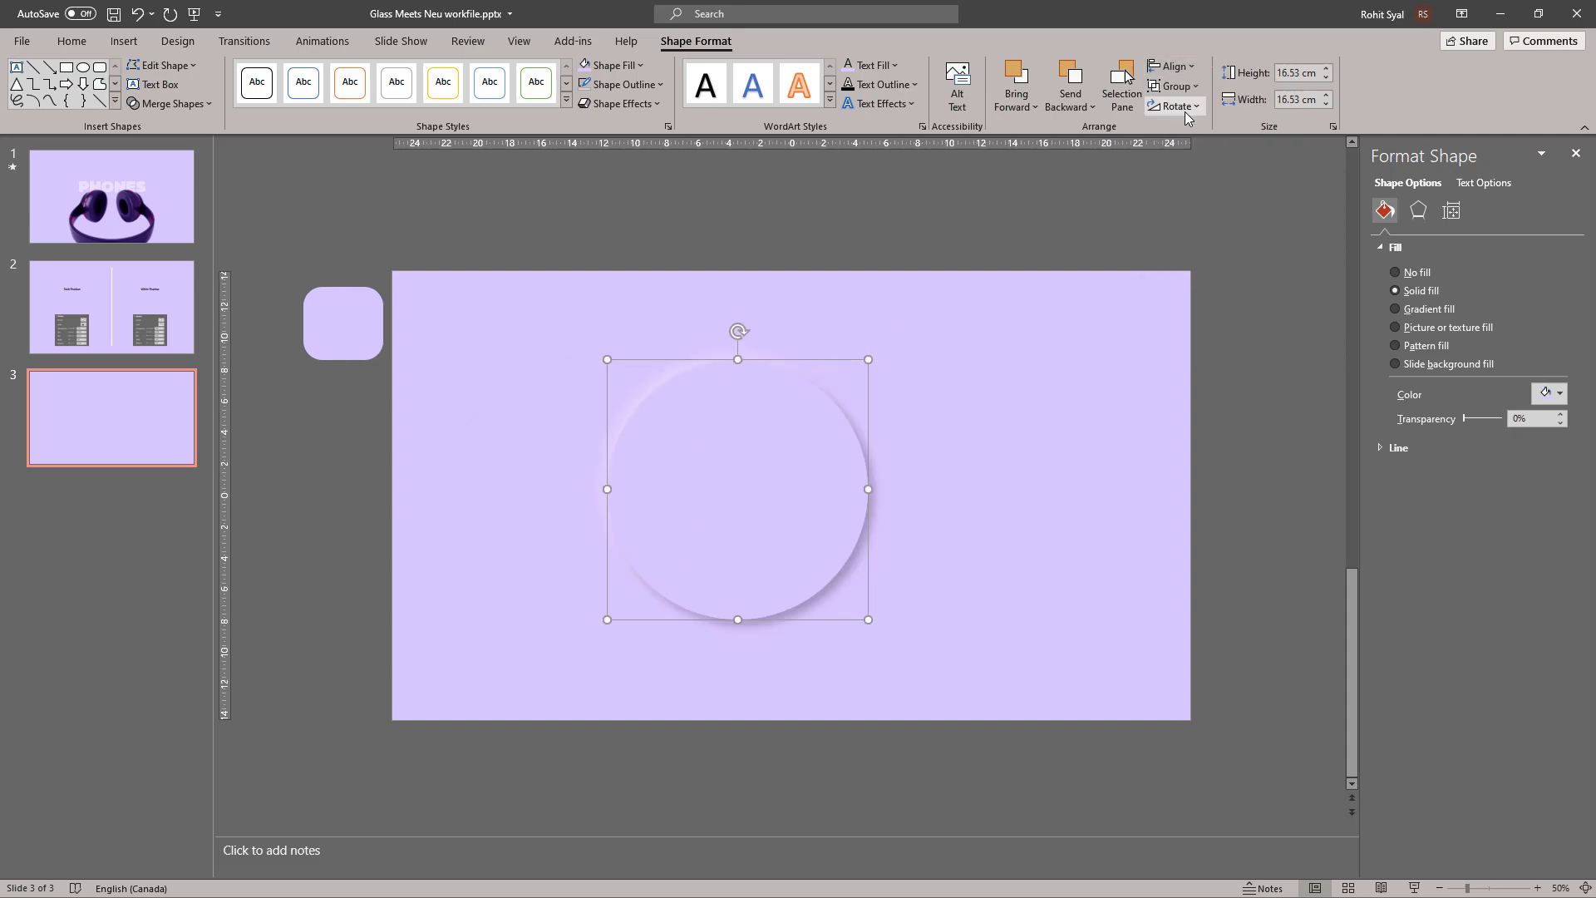
pyautogui.click(1172, 67)
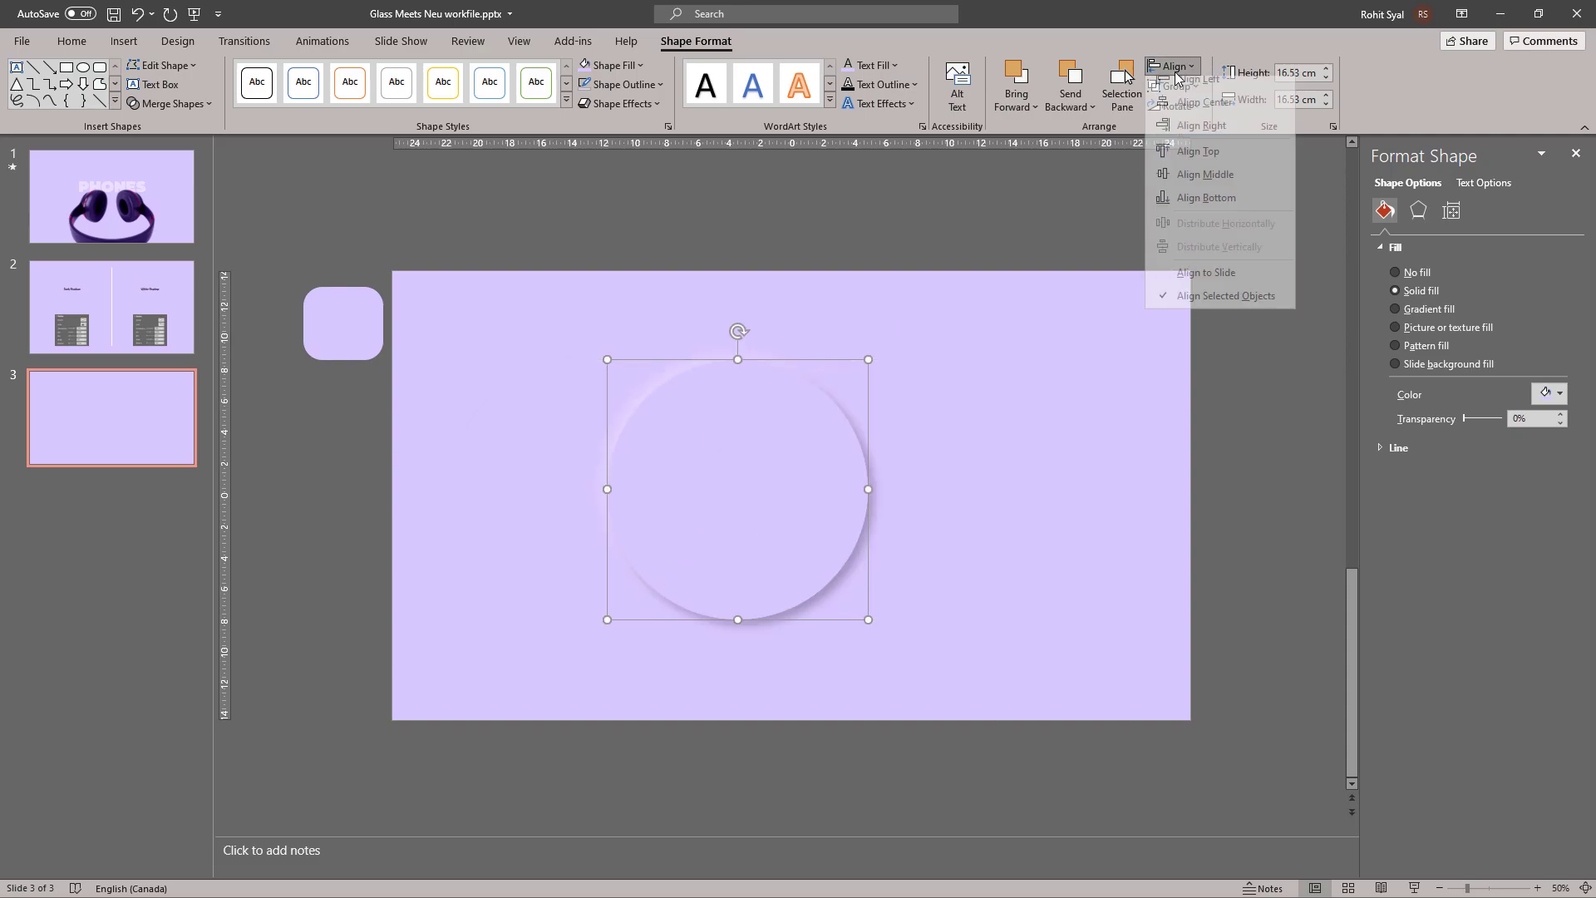
pyautogui.click(1184, 184)
pyautogui.click(837, 255)
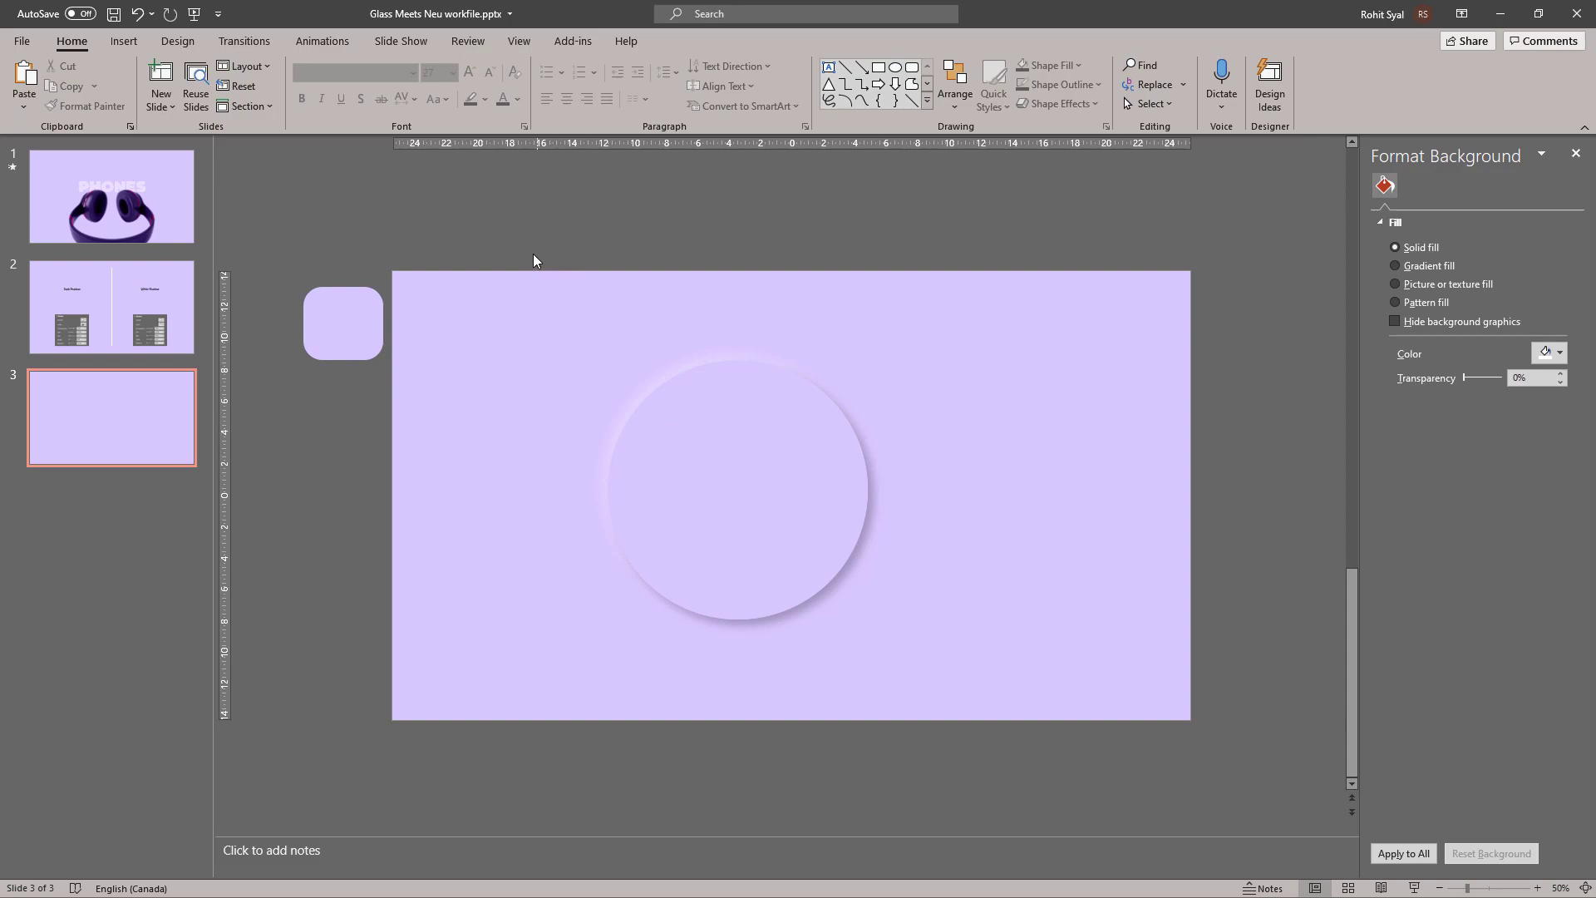
# Step: Group the two stacked circles into one object and move the group to the left half of the slide
pyautogui.moveTo(504, 226); pyautogui.dragTo(995, 711)
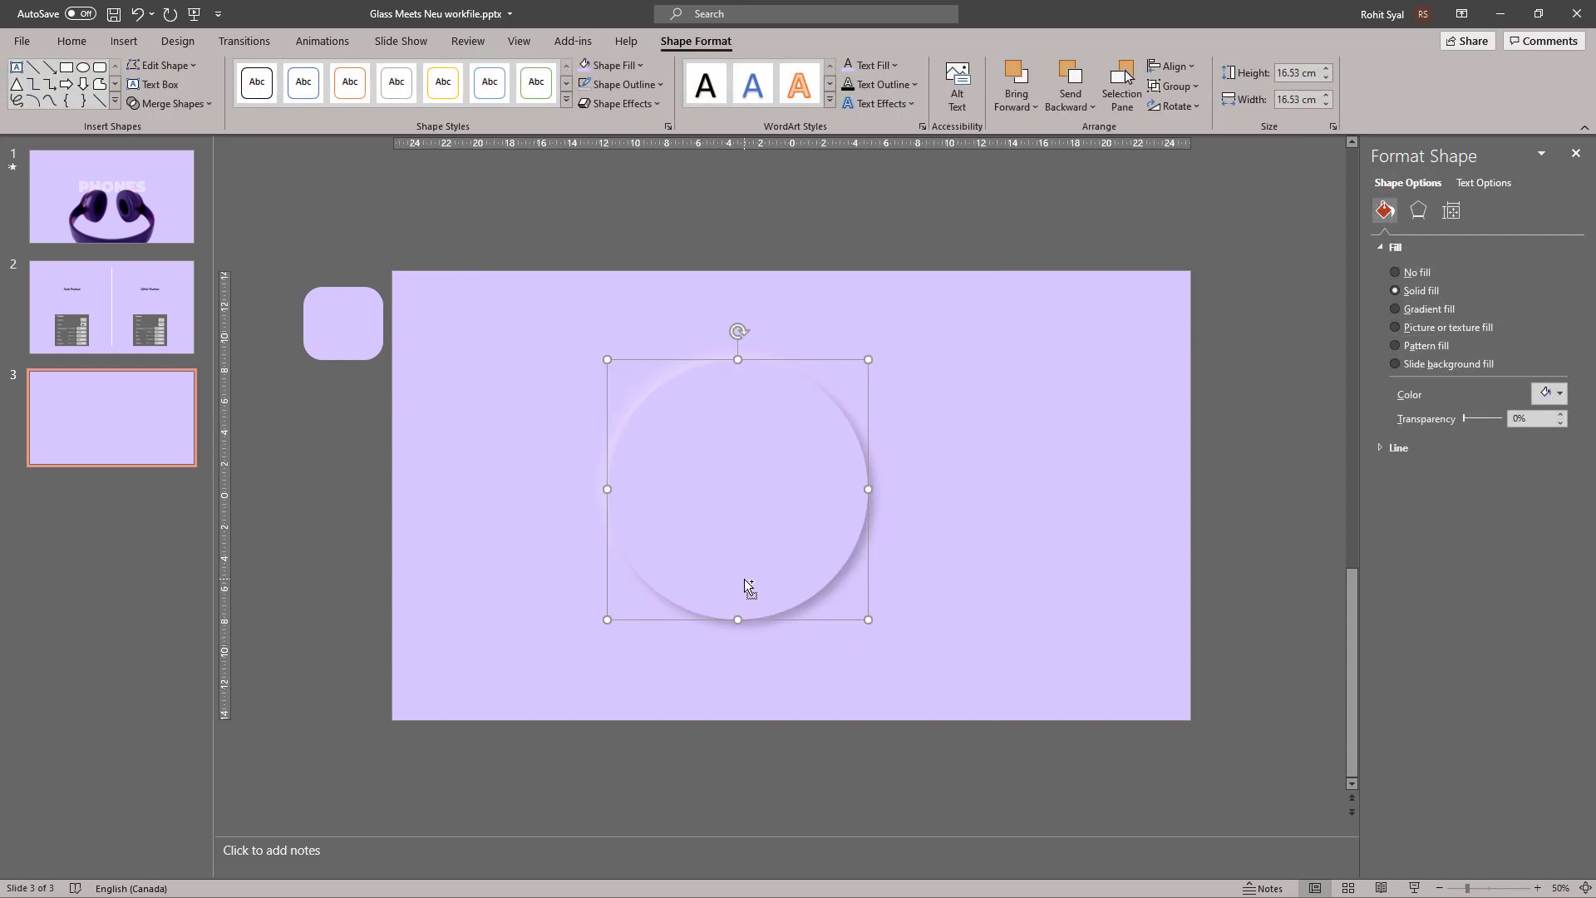
pyautogui.rightClick(730, 516)
pyautogui.moveTo(781, 640)
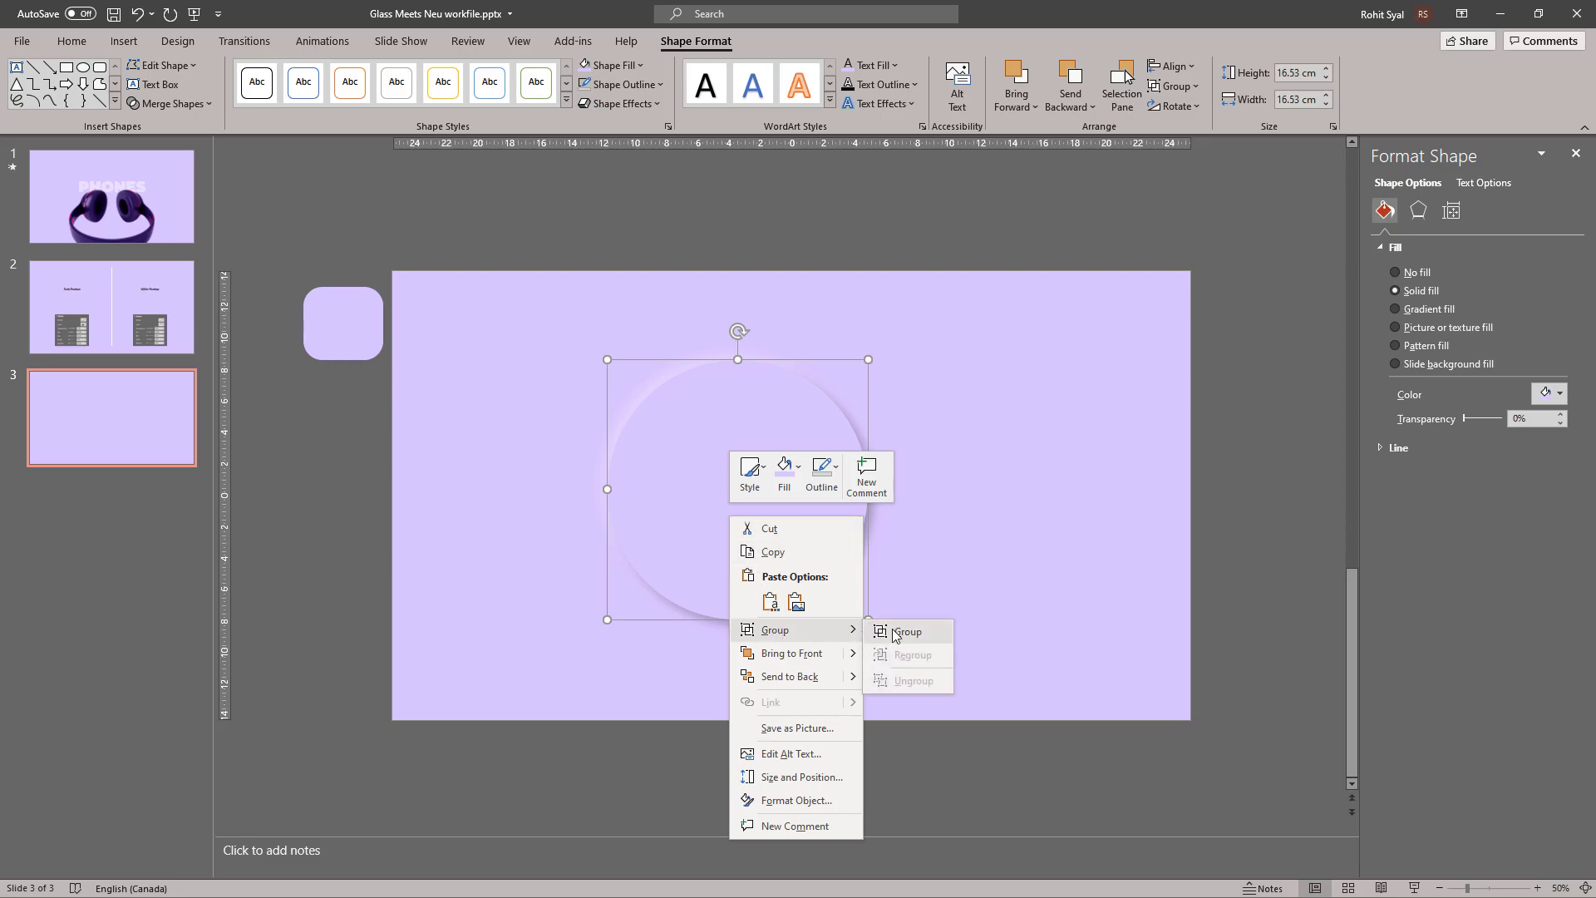
pyautogui.click(896, 632)
pyautogui.moveTo(716, 488); pyautogui.dragTo(572, 484)
pyautogui.click(339, 520)
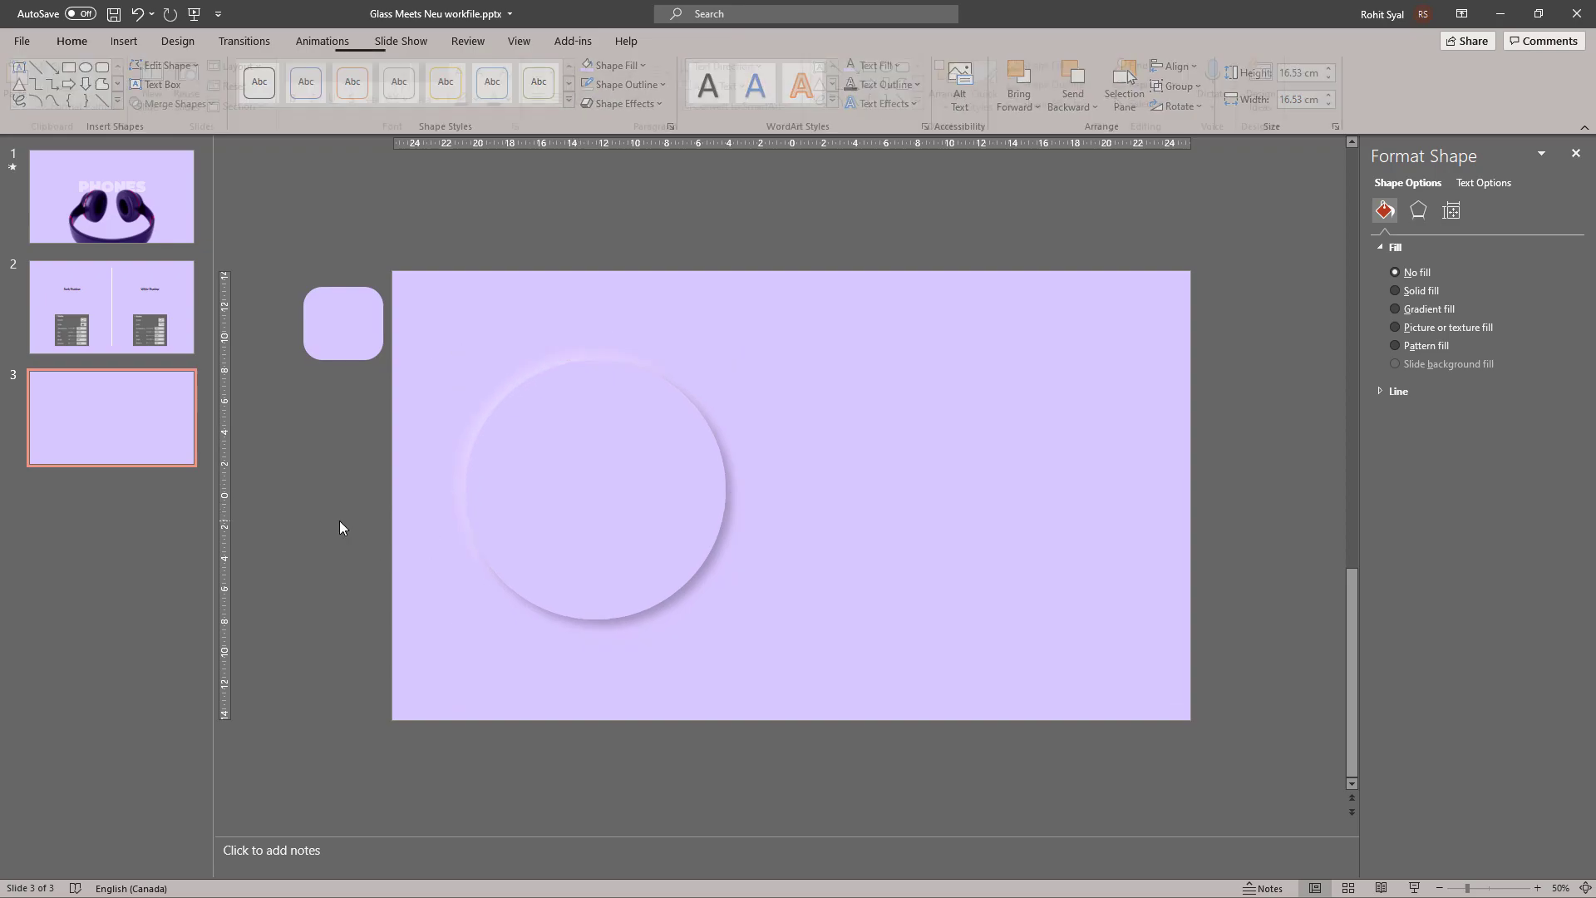
# Step: Enlarge the circle group proportionally from its center to about 22.66 cm
pyautogui.click(582, 492)
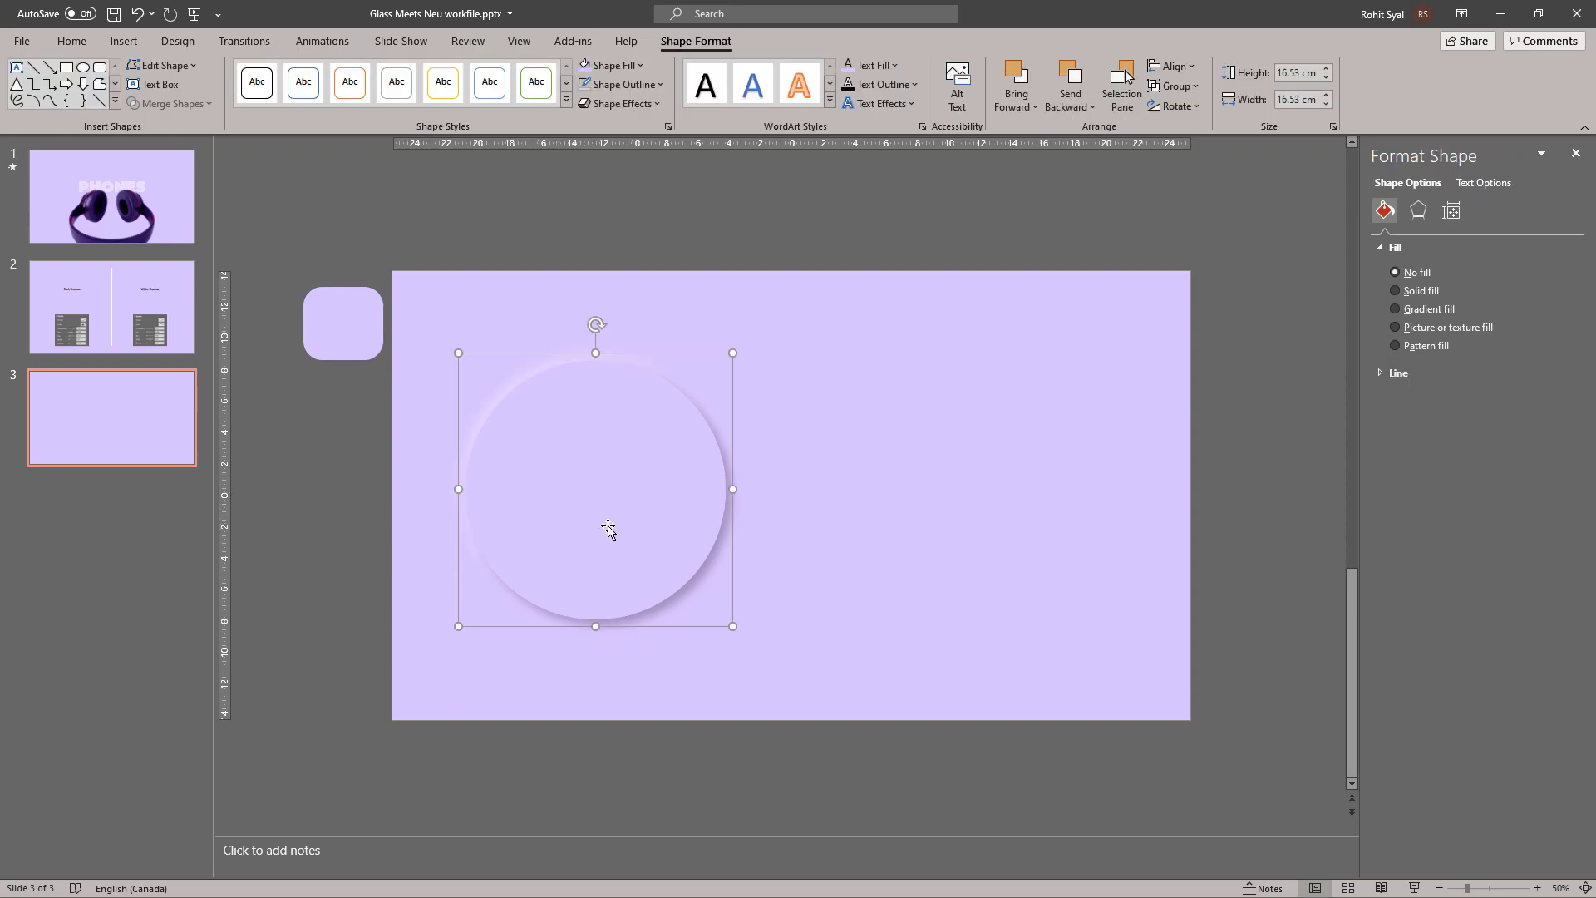
pyautogui.click(752, 653)
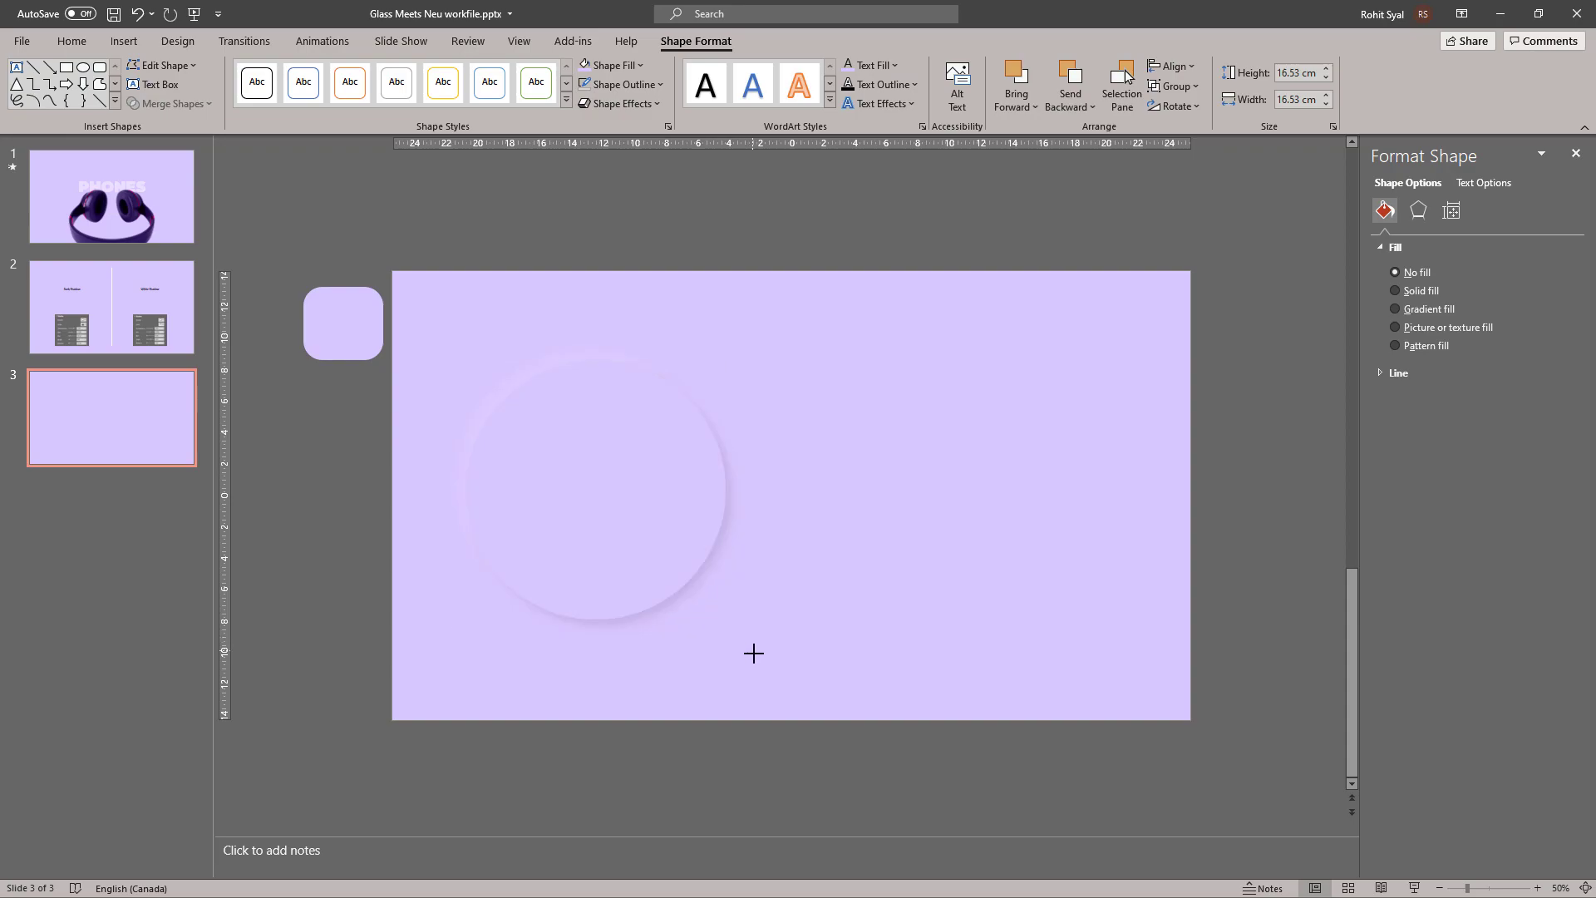
pyautogui.moveTo(765, 668); pyautogui.dragTo(768, 668)
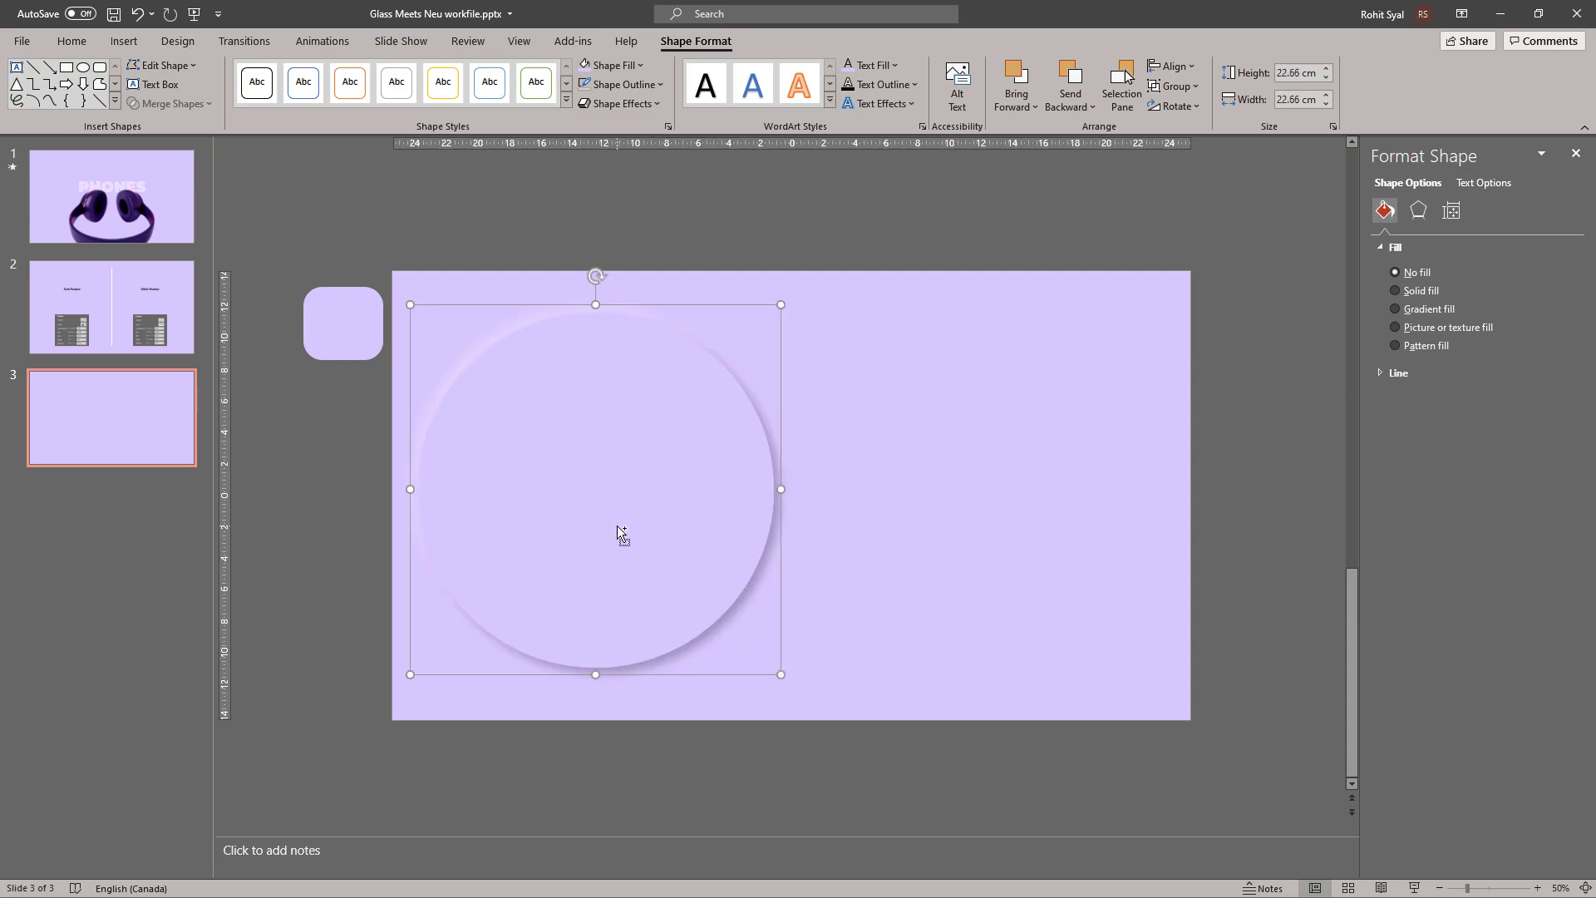
# Step: Duplicate the large circle group, scale the copy down to about 17 cm and place it inside the large circle
pyautogui.moveTo(613, 509); pyautogui.dragTo(679, 514)
pyautogui.moveTo(883, 687); pyautogui.dragTo(802, 609)
pyautogui.moveTo(659, 463); pyautogui.dragTo(600, 488)
pyautogui.moveTo(742, 637); pyautogui.dragTo(718, 618)
pyautogui.moveTo(587, 489); pyautogui.dragTo(584, 494)
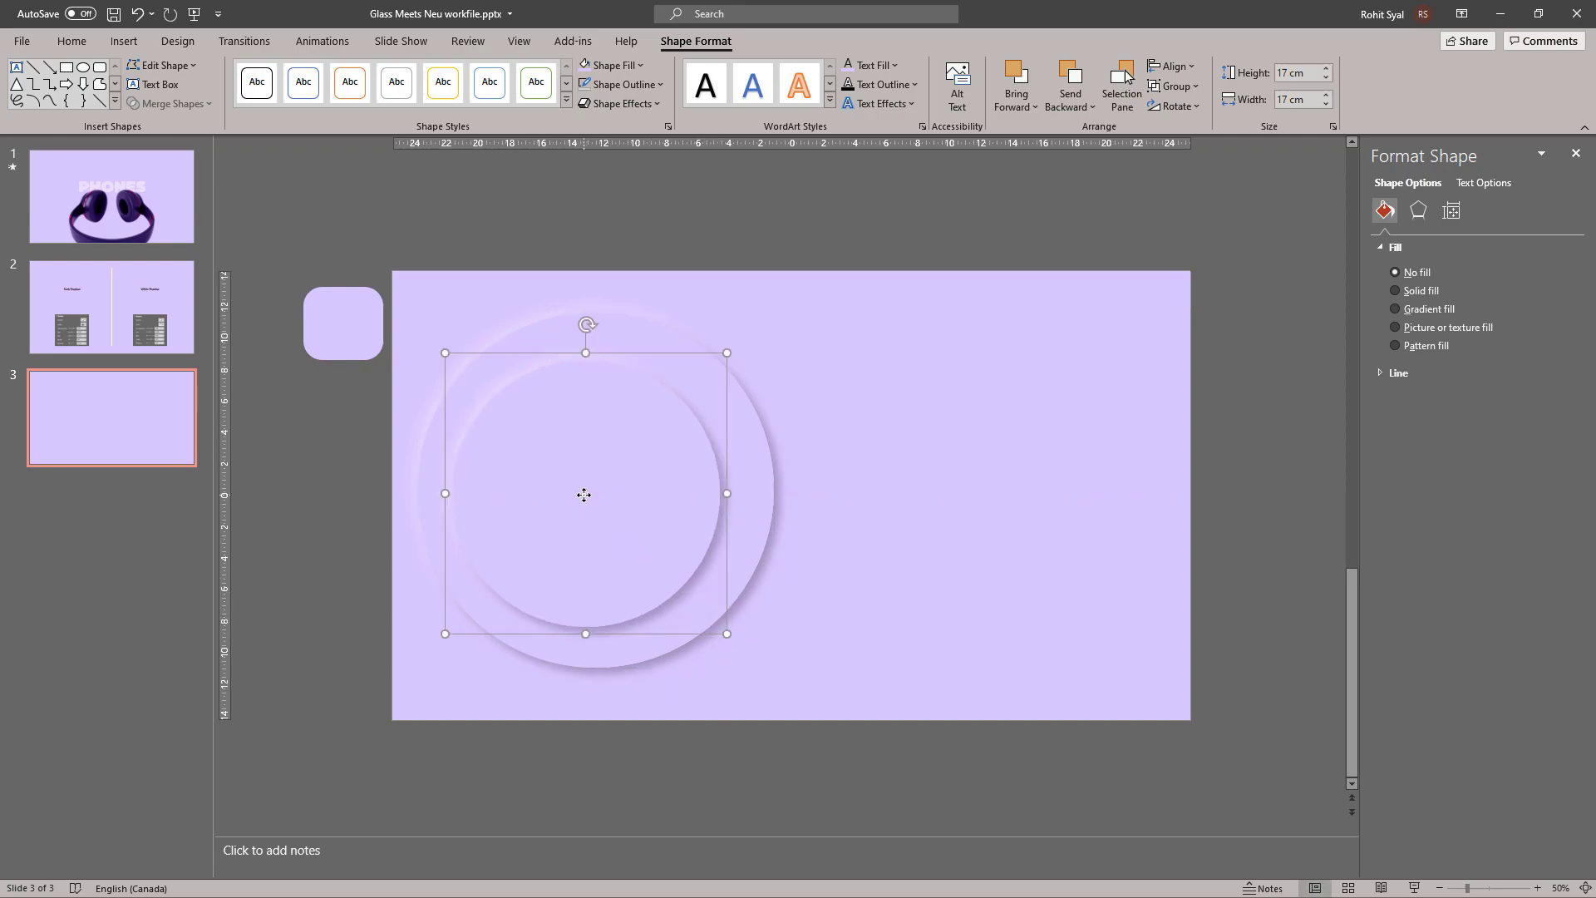
# Step: Duplicate the 17 cm circle group, scale the copy down further and place it inside the other two circles
pyautogui.moveTo(584, 495); pyautogui.dragTo(645, 544)
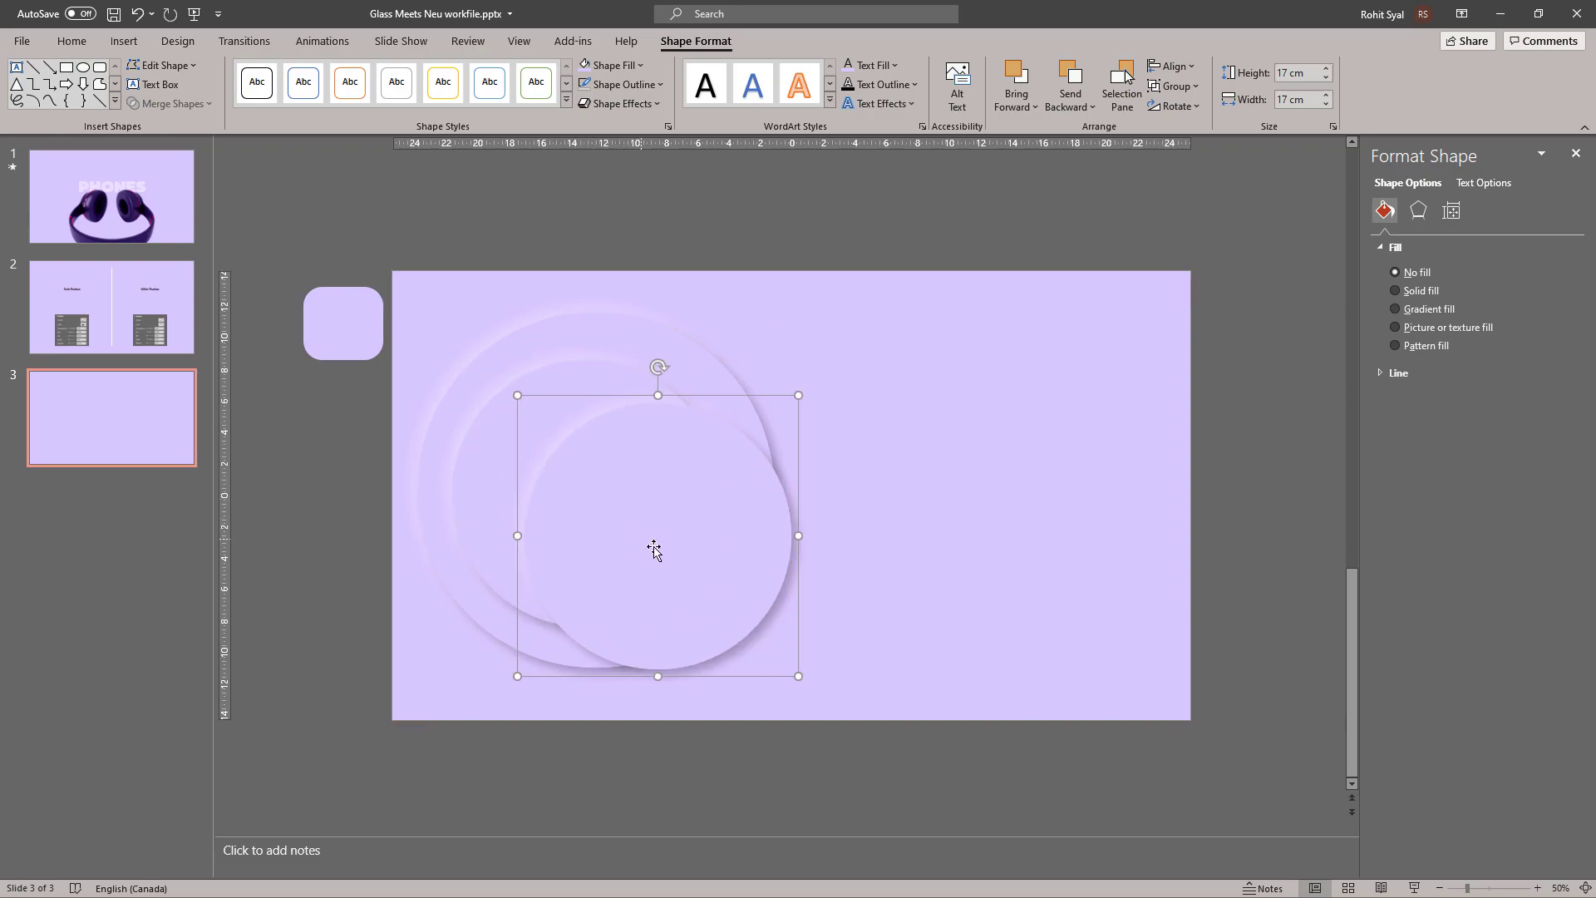
pyautogui.moveTo(797, 674); pyautogui.dragTo(713, 595)
pyautogui.moveTo(631, 502); pyautogui.dragTo(597, 492)
pyautogui.click(652, 761)
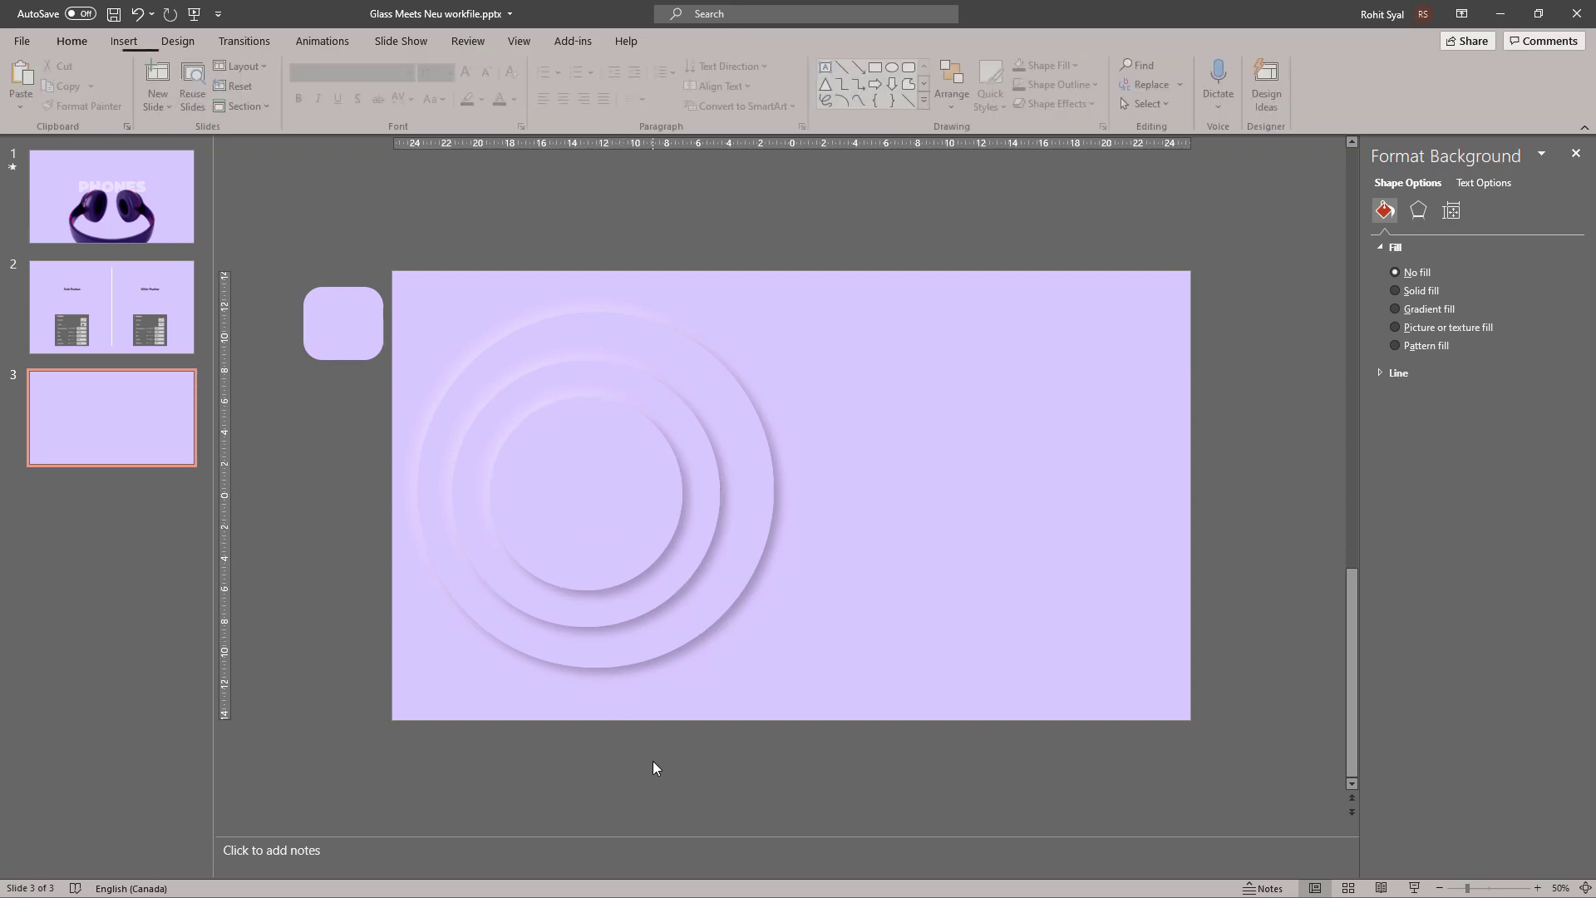
# Step: Make the three circle groups concentric using Align Center and Align Middle
pyautogui.moveTo(868, 231); pyautogui.dragTo(398, 729)
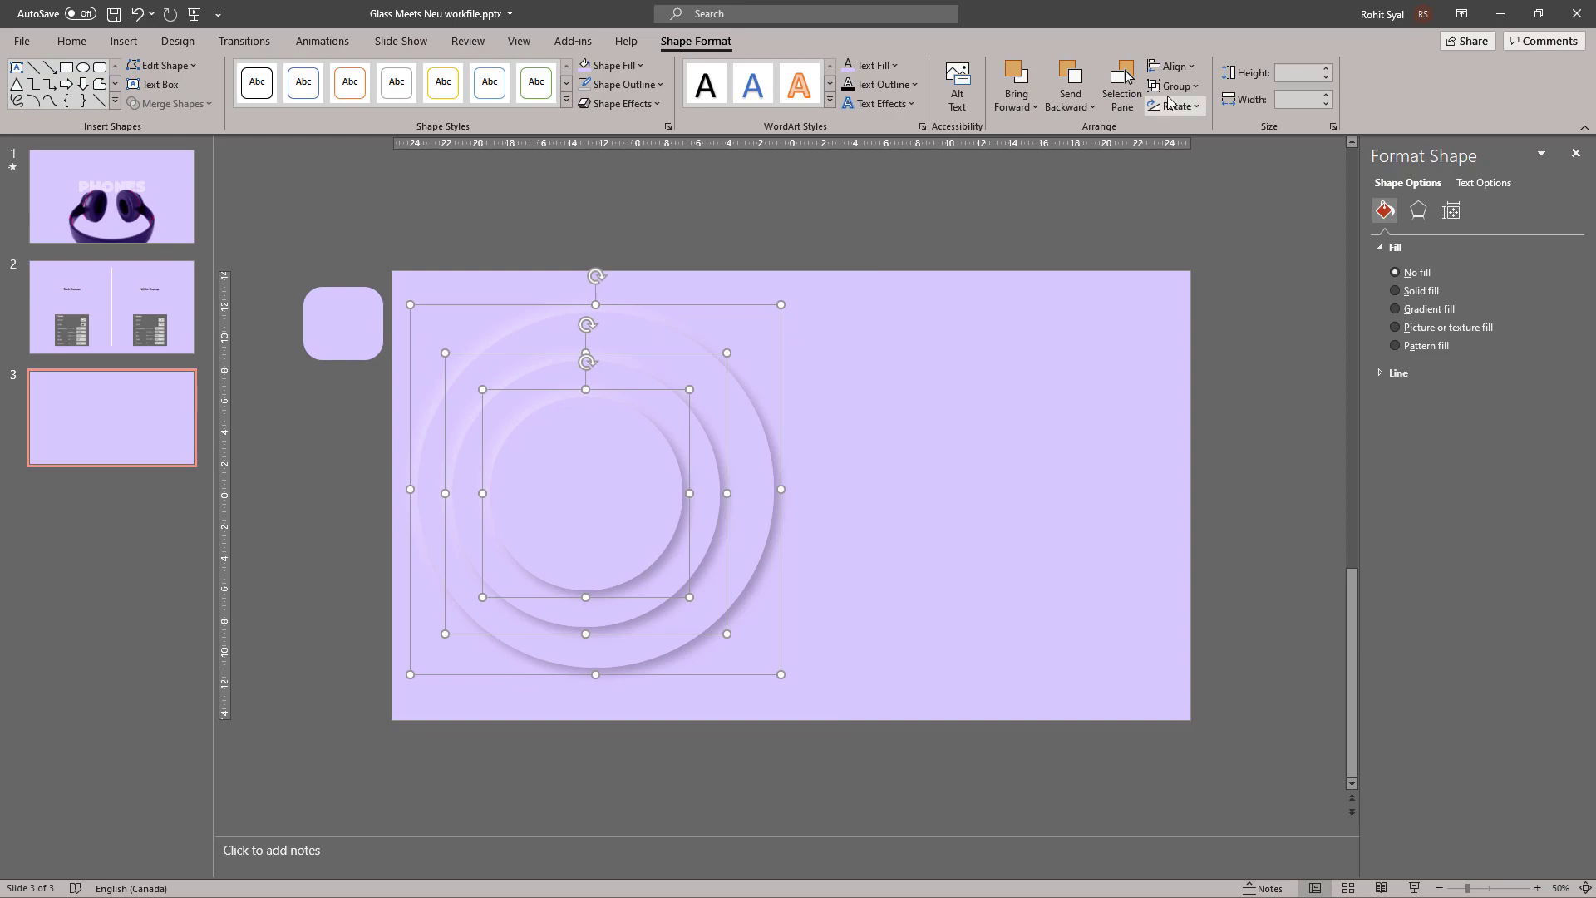
pyautogui.click(1172, 66)
pyautogui.click(1185, 115)
pyautogui.click(1172, 66)
pyautogui.click(1185, 184)
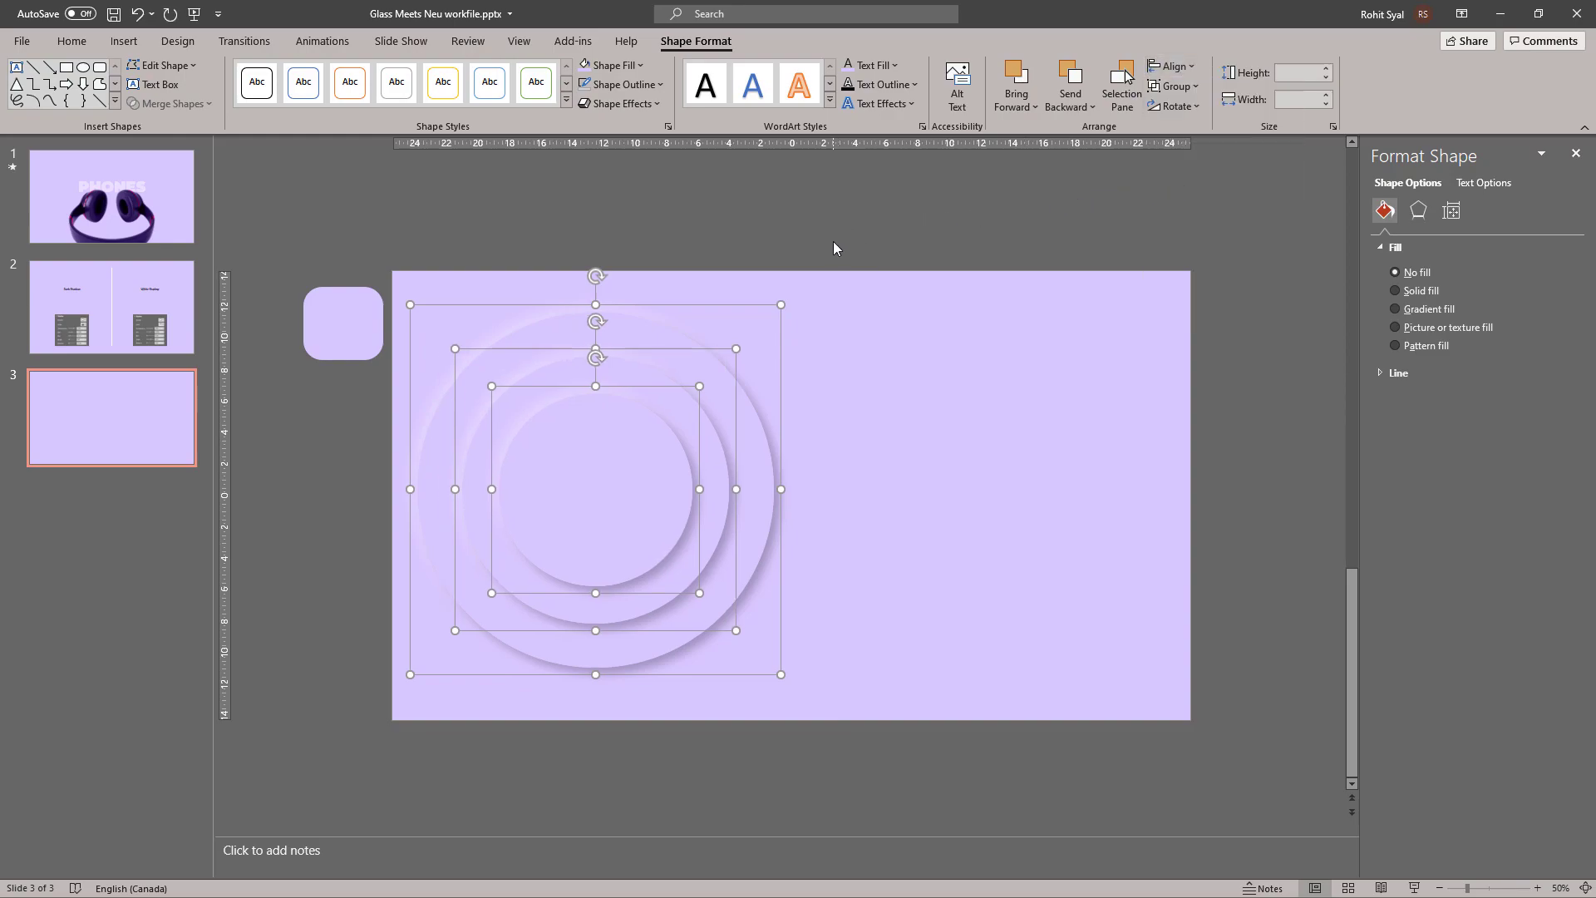
pyautogui.click(332, 447)
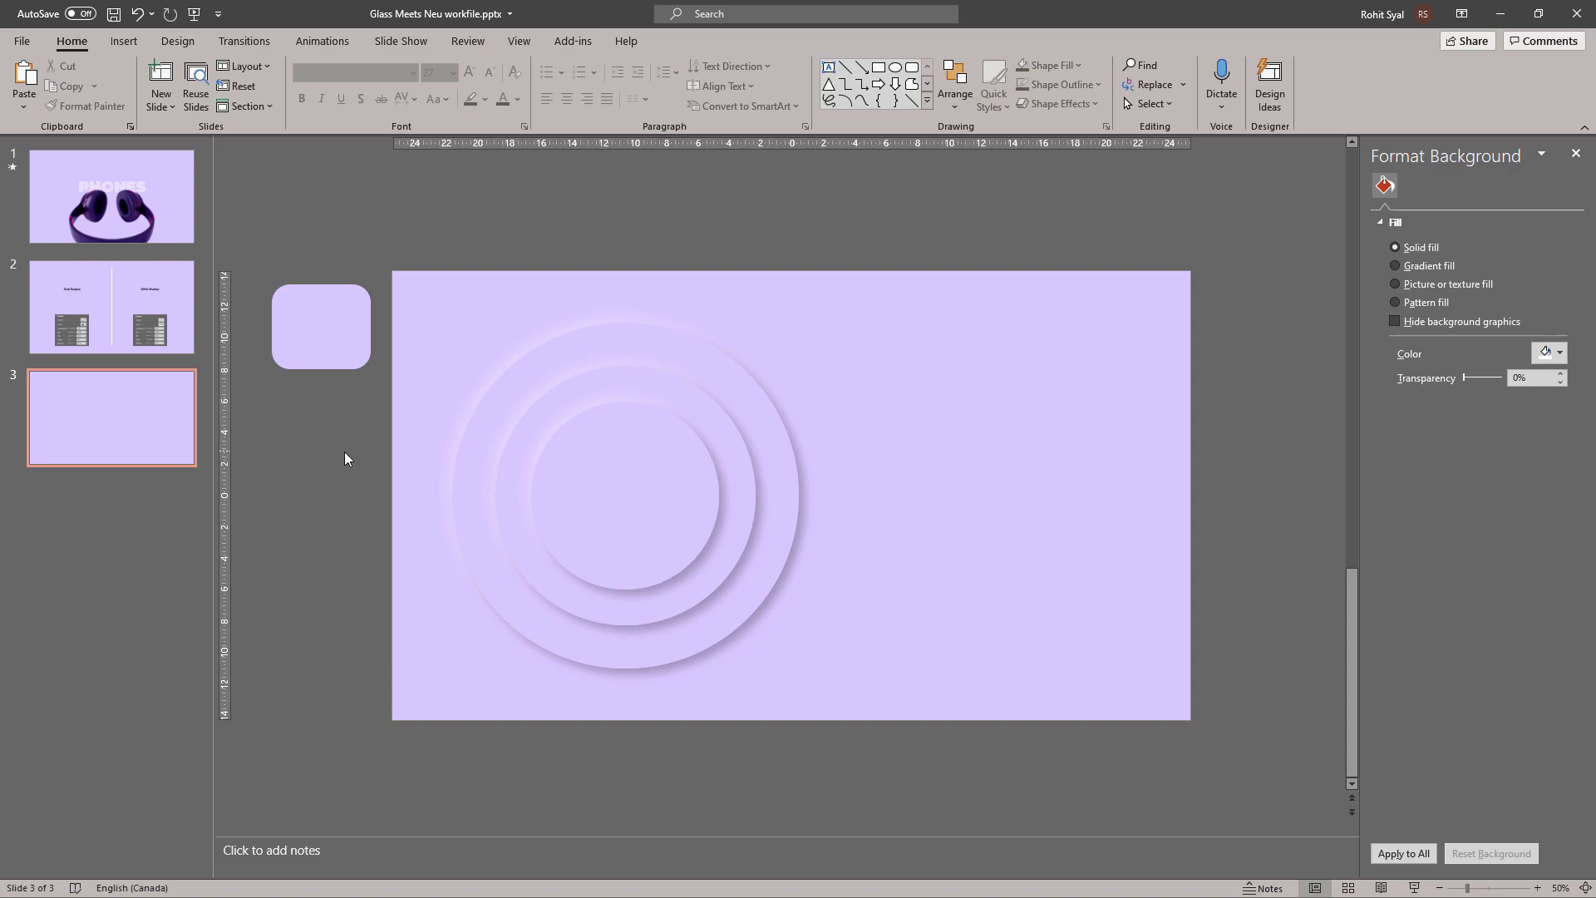
# Step: Add a Pulse emphasis animation to the innermost circle group
pyautogui.click(625, 485)
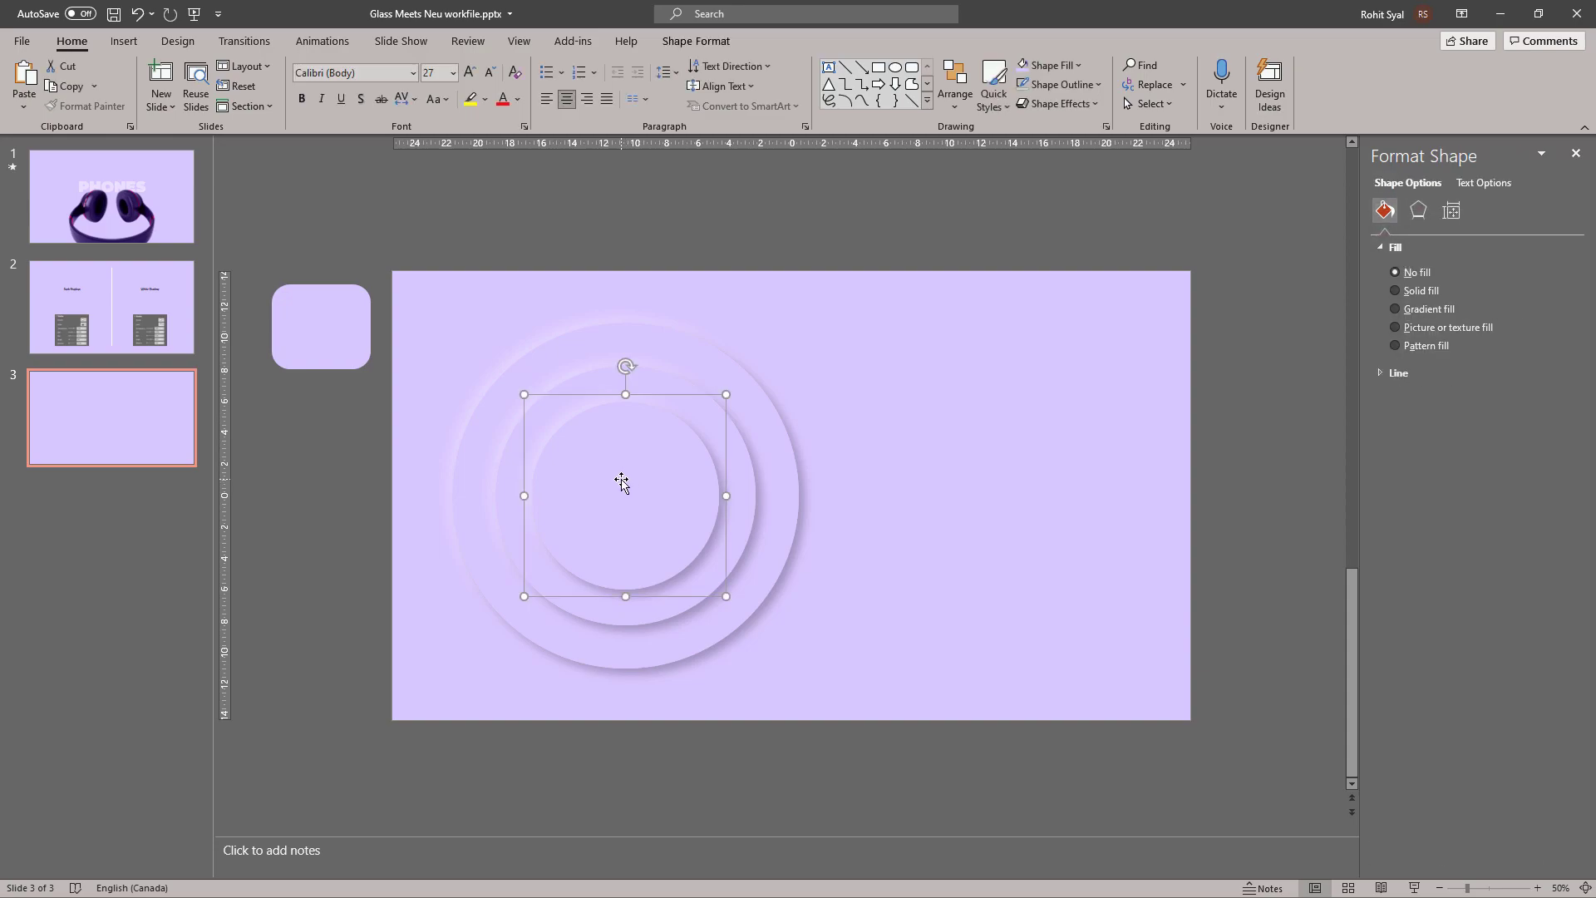
pyautogui.click(329, 42)
pyautogui.click(1185, 93)
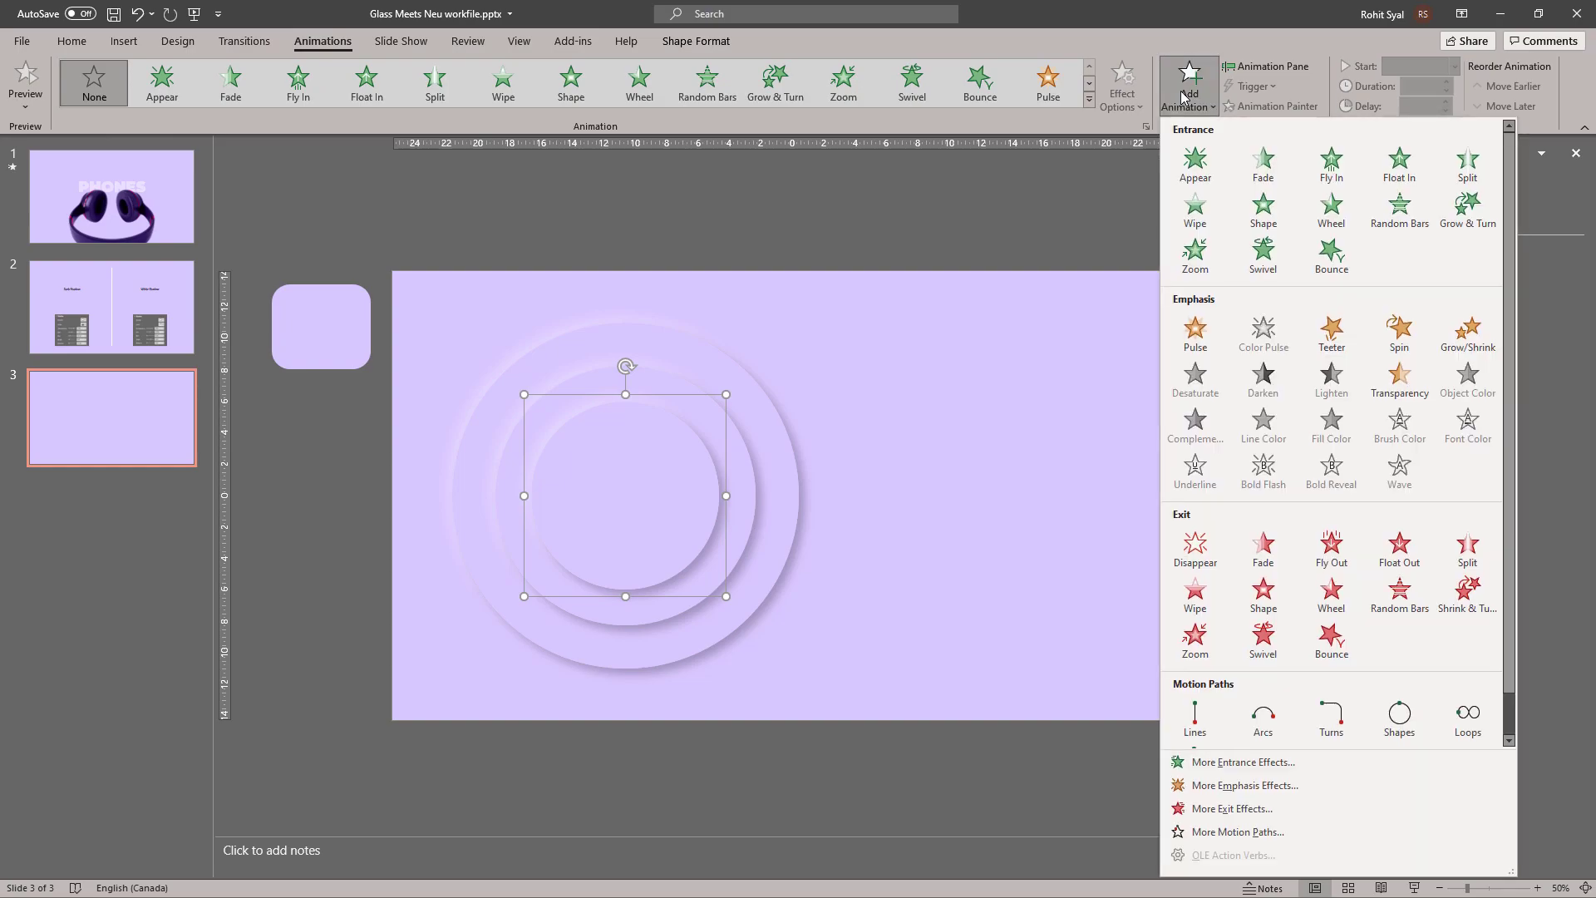
pyautogui.click(1194, 330)
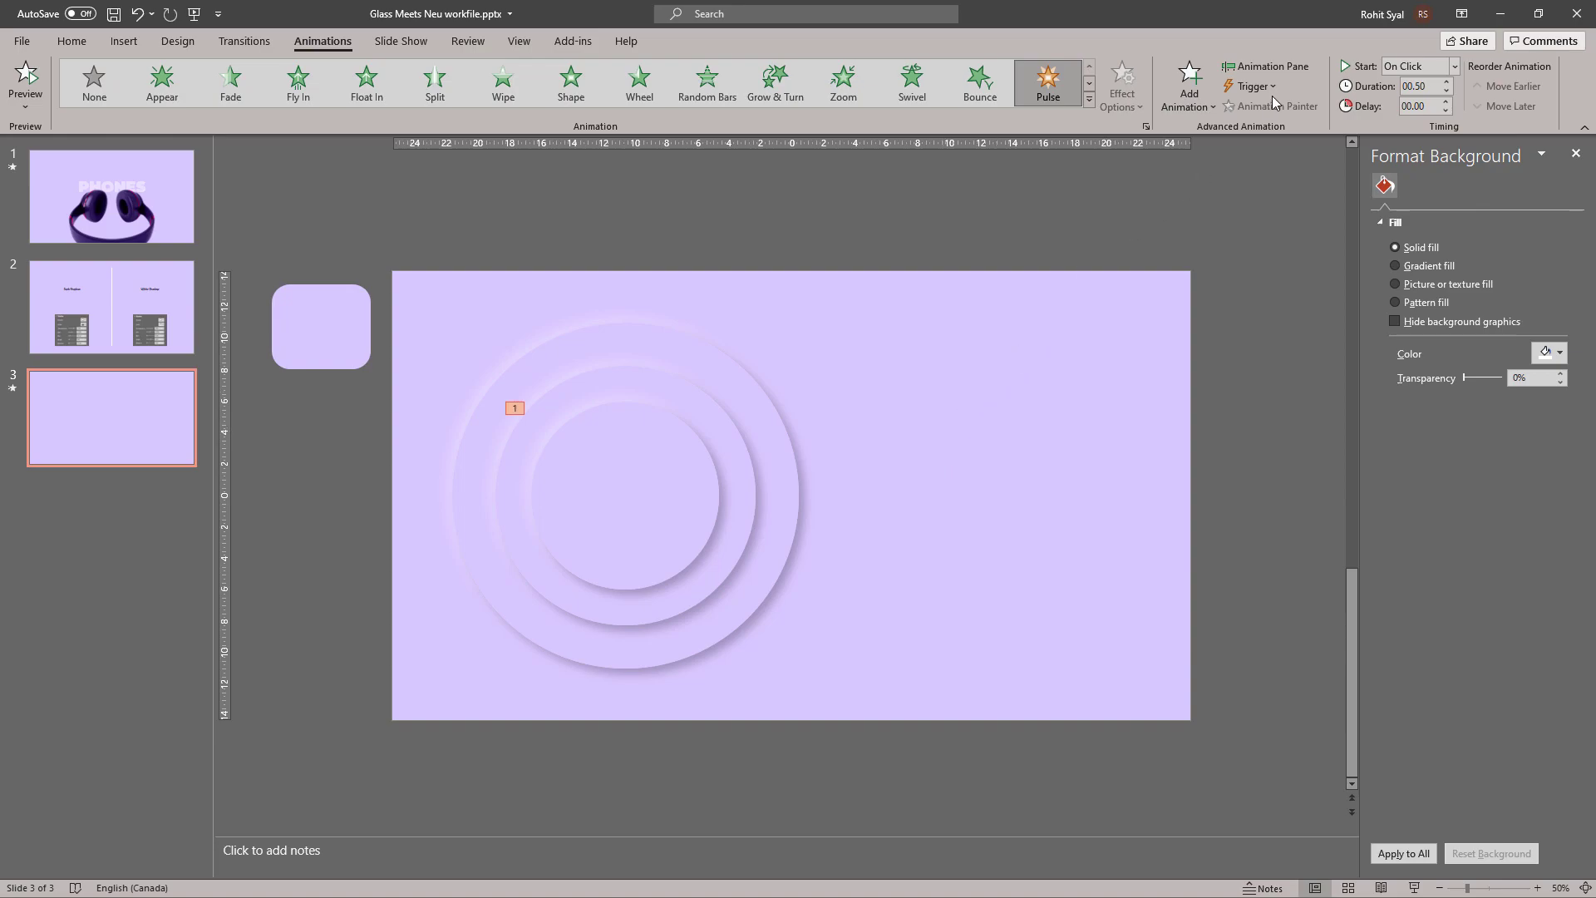
# Step: Set the innermost circle's Pulse animation to start With Previous and repeat Until End of Slide
pyautogui.click(1275, 72)
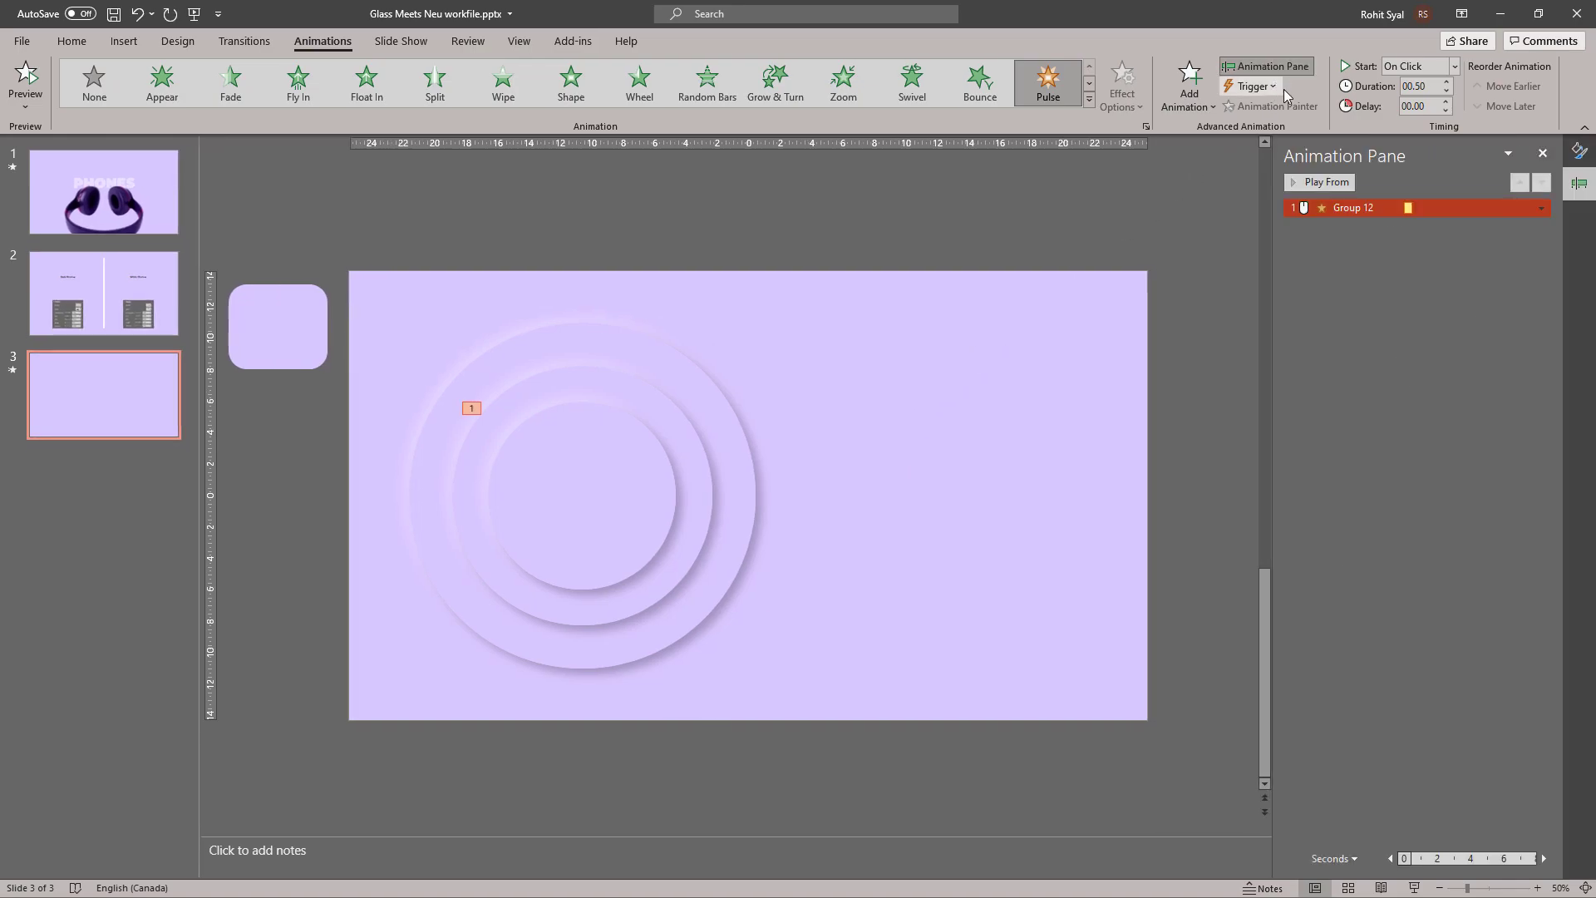
pyautogui.rightClick(1357, 204)
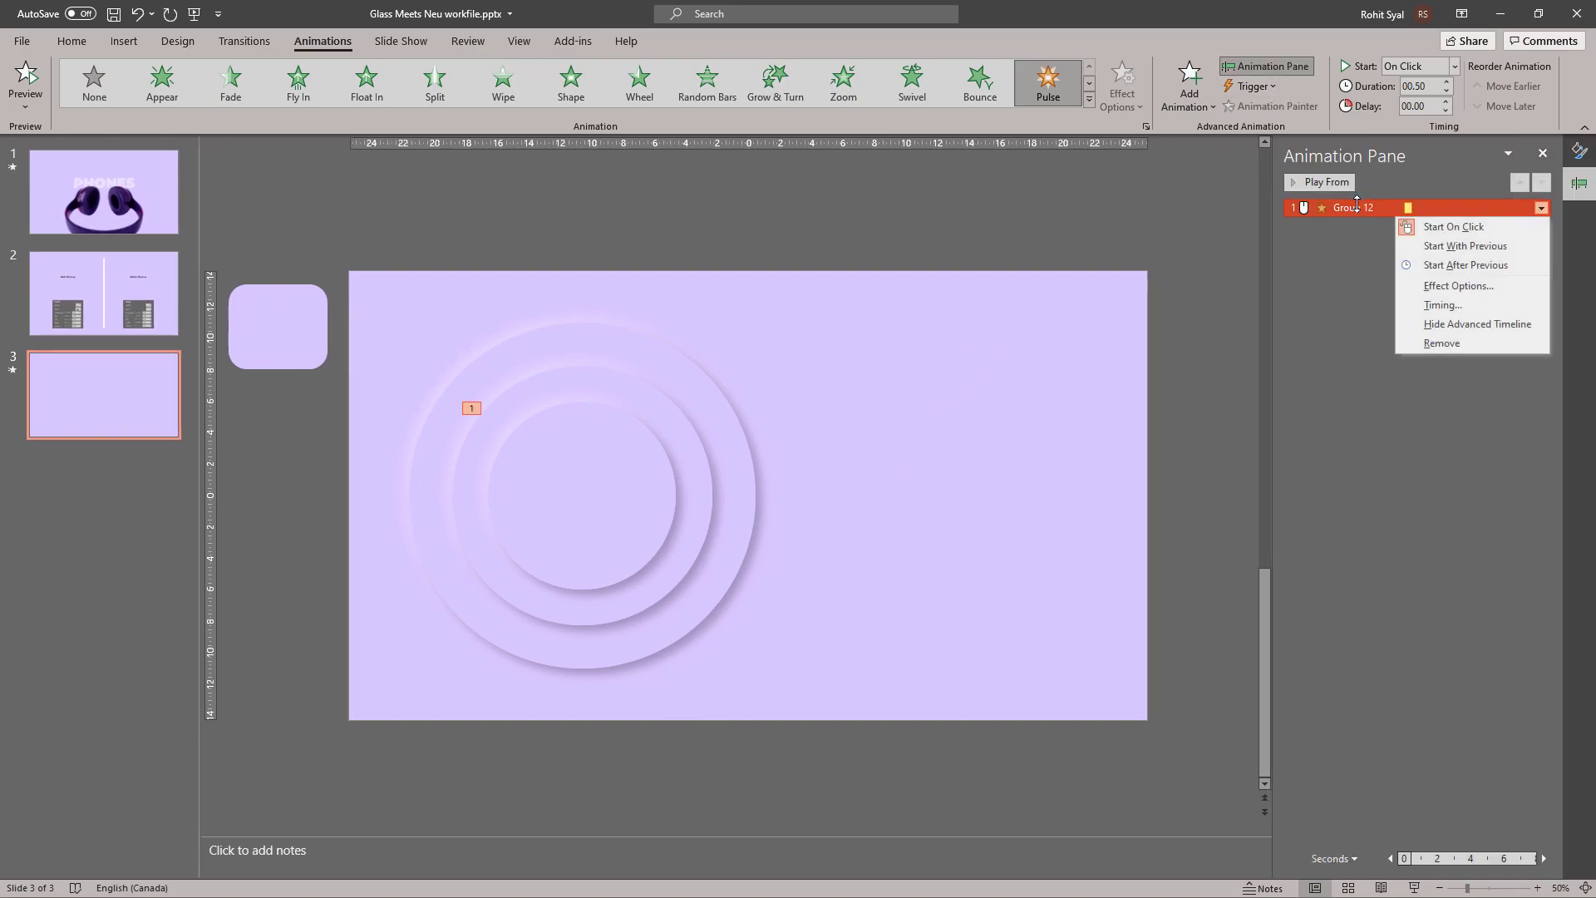
pyautogui.click(1433, 286)
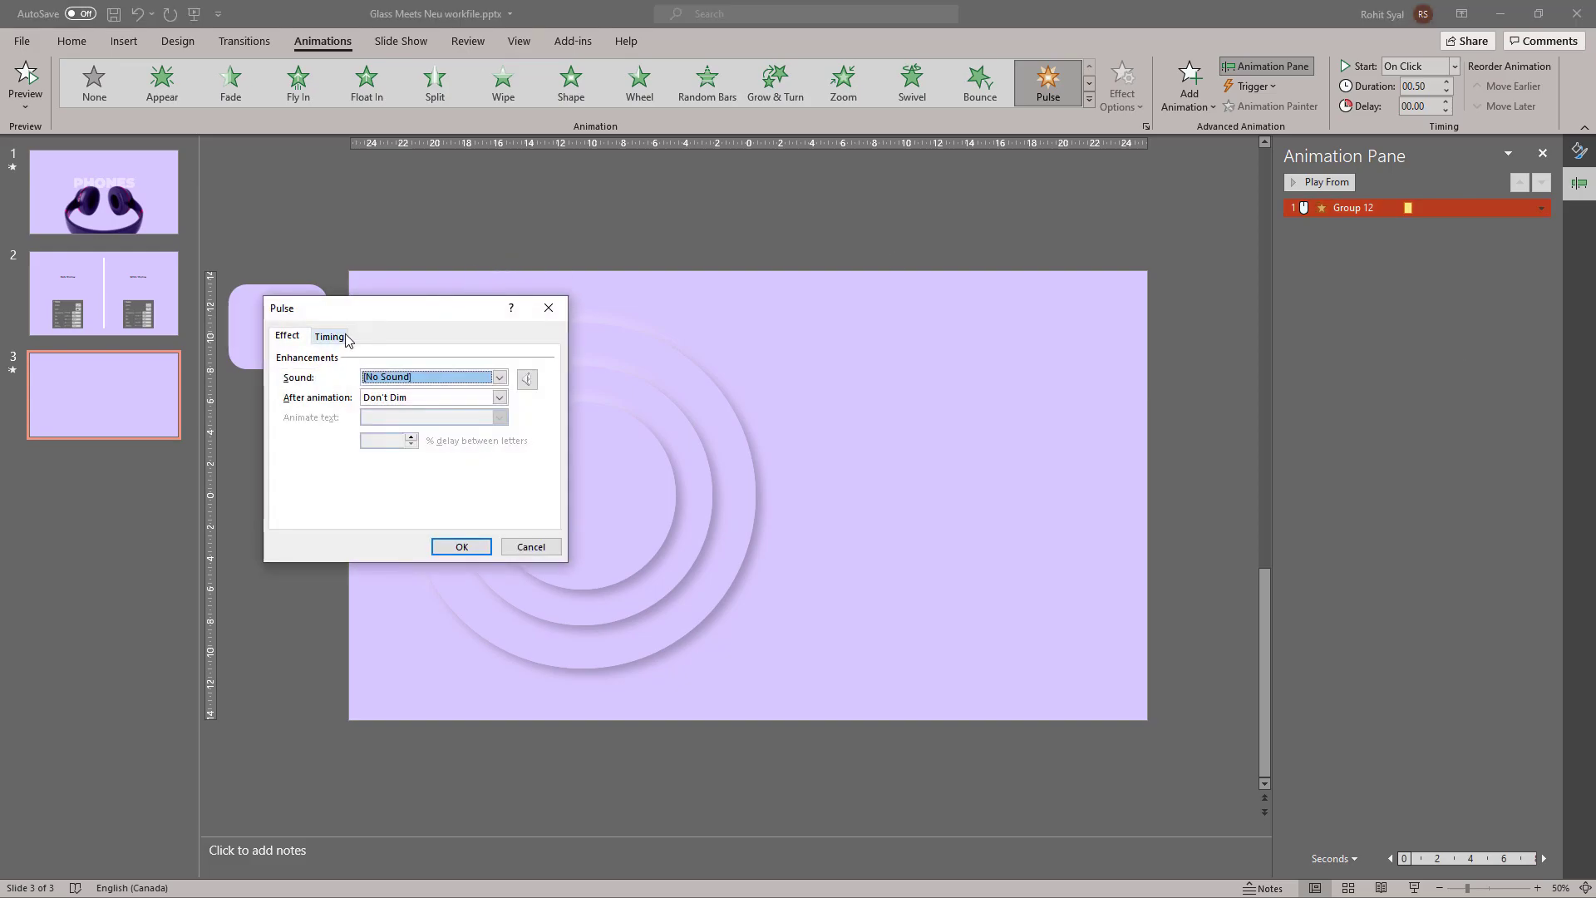
pyautogui.click(330, 337)
pyautogui.moveTo(418, 312); pyautogui.dragTo(966, 367)
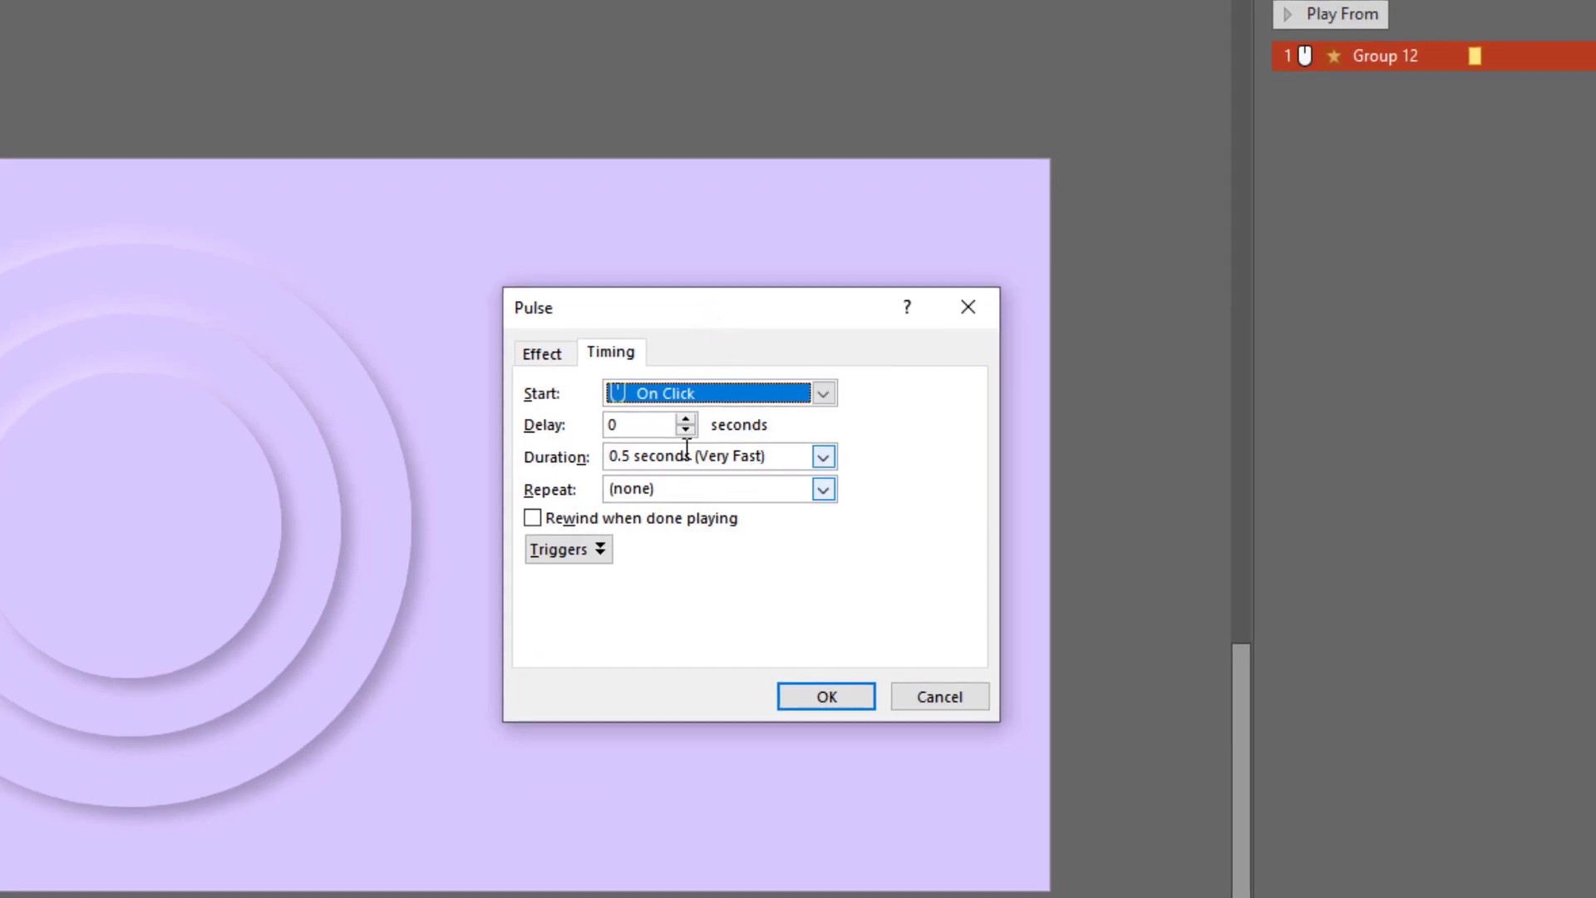
pyautogui.click(686, 393)
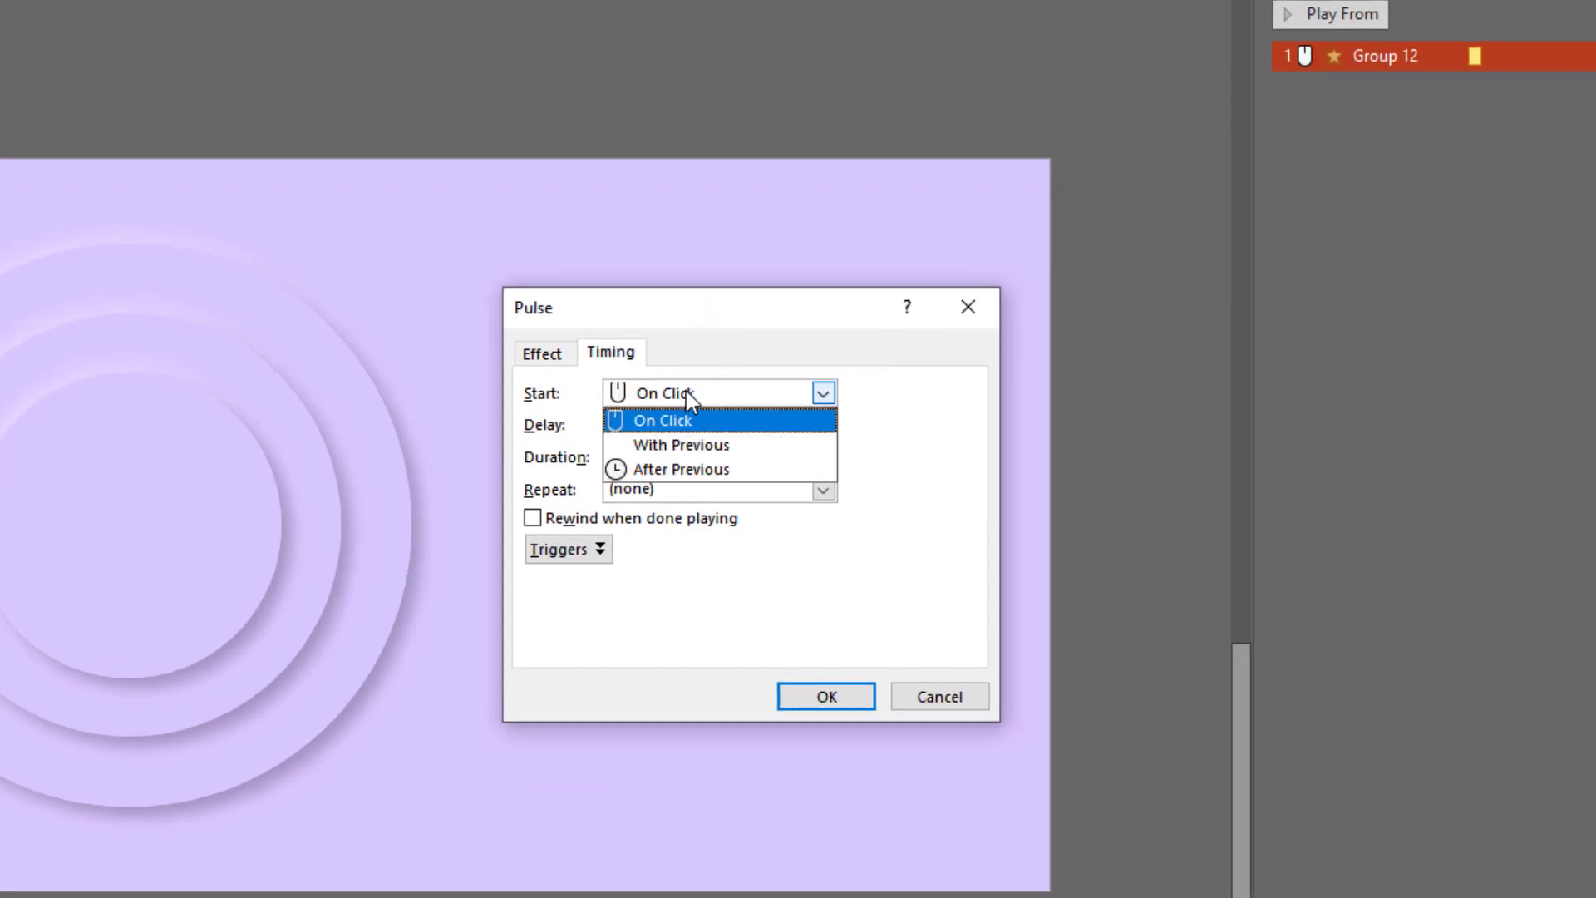
pyautogui.click(668, 446)
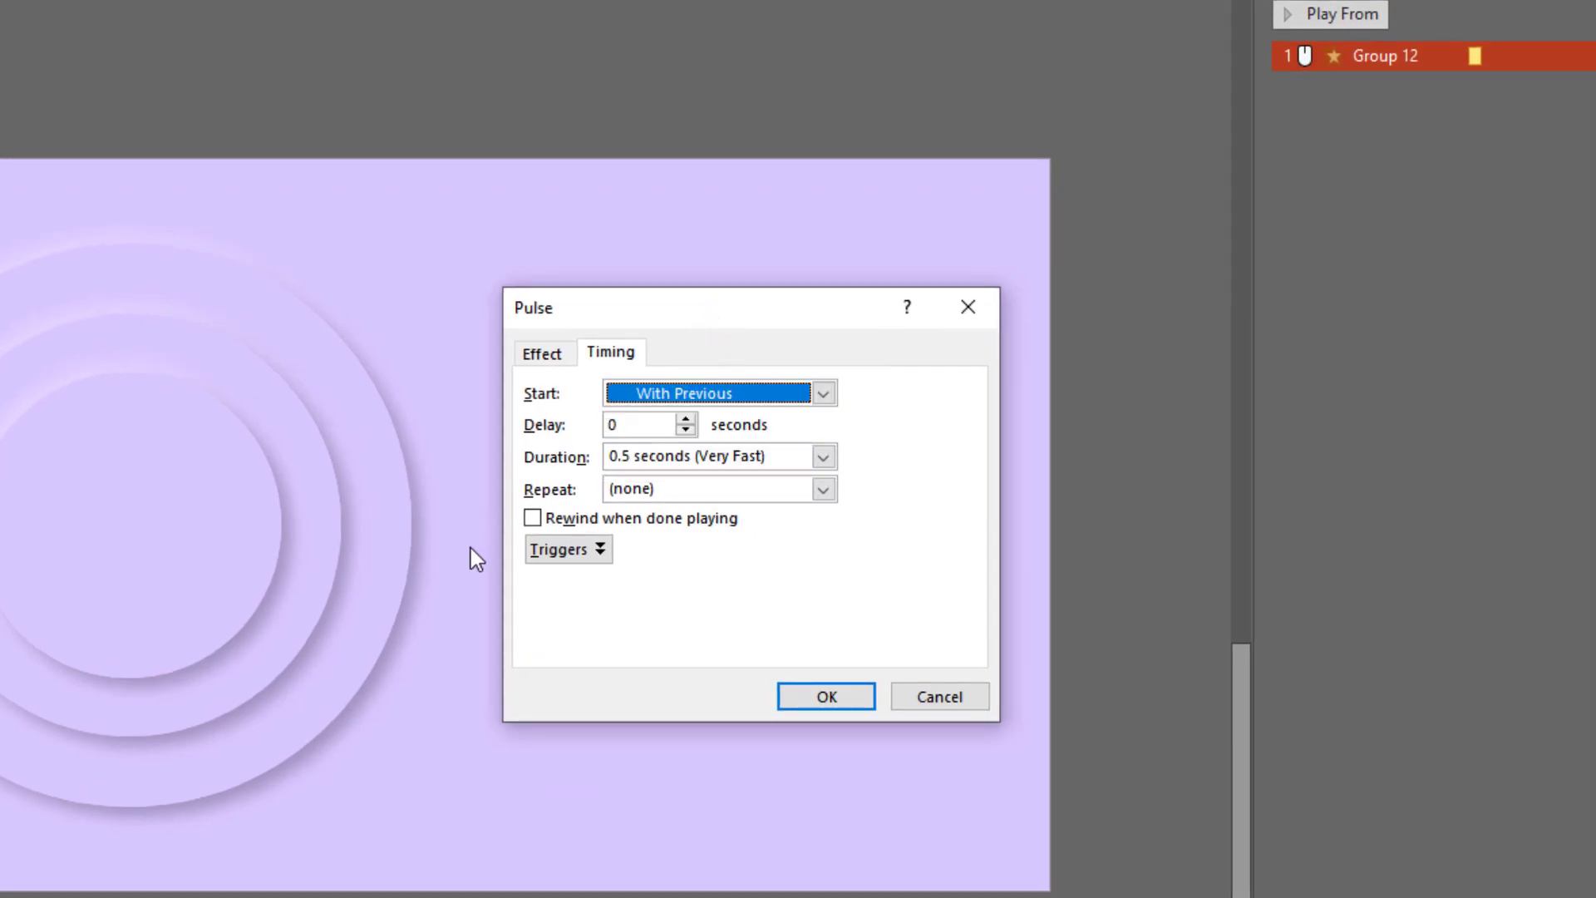
pyautogui.click(824, 491)
pyautogui.click(663, 639)
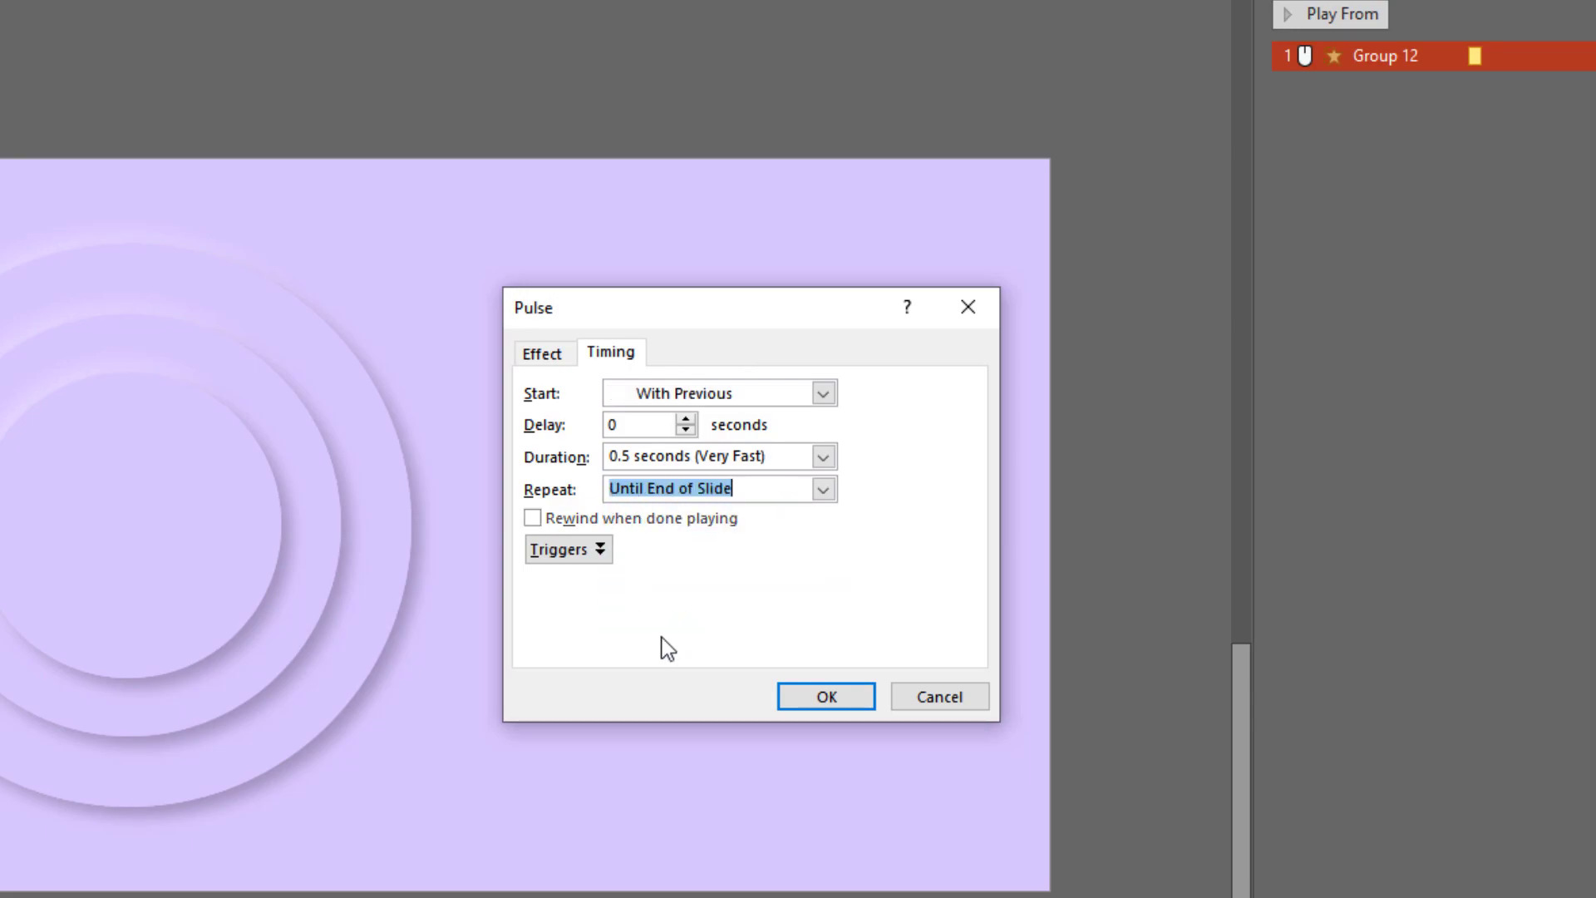
pyautogui.click(806, 701)
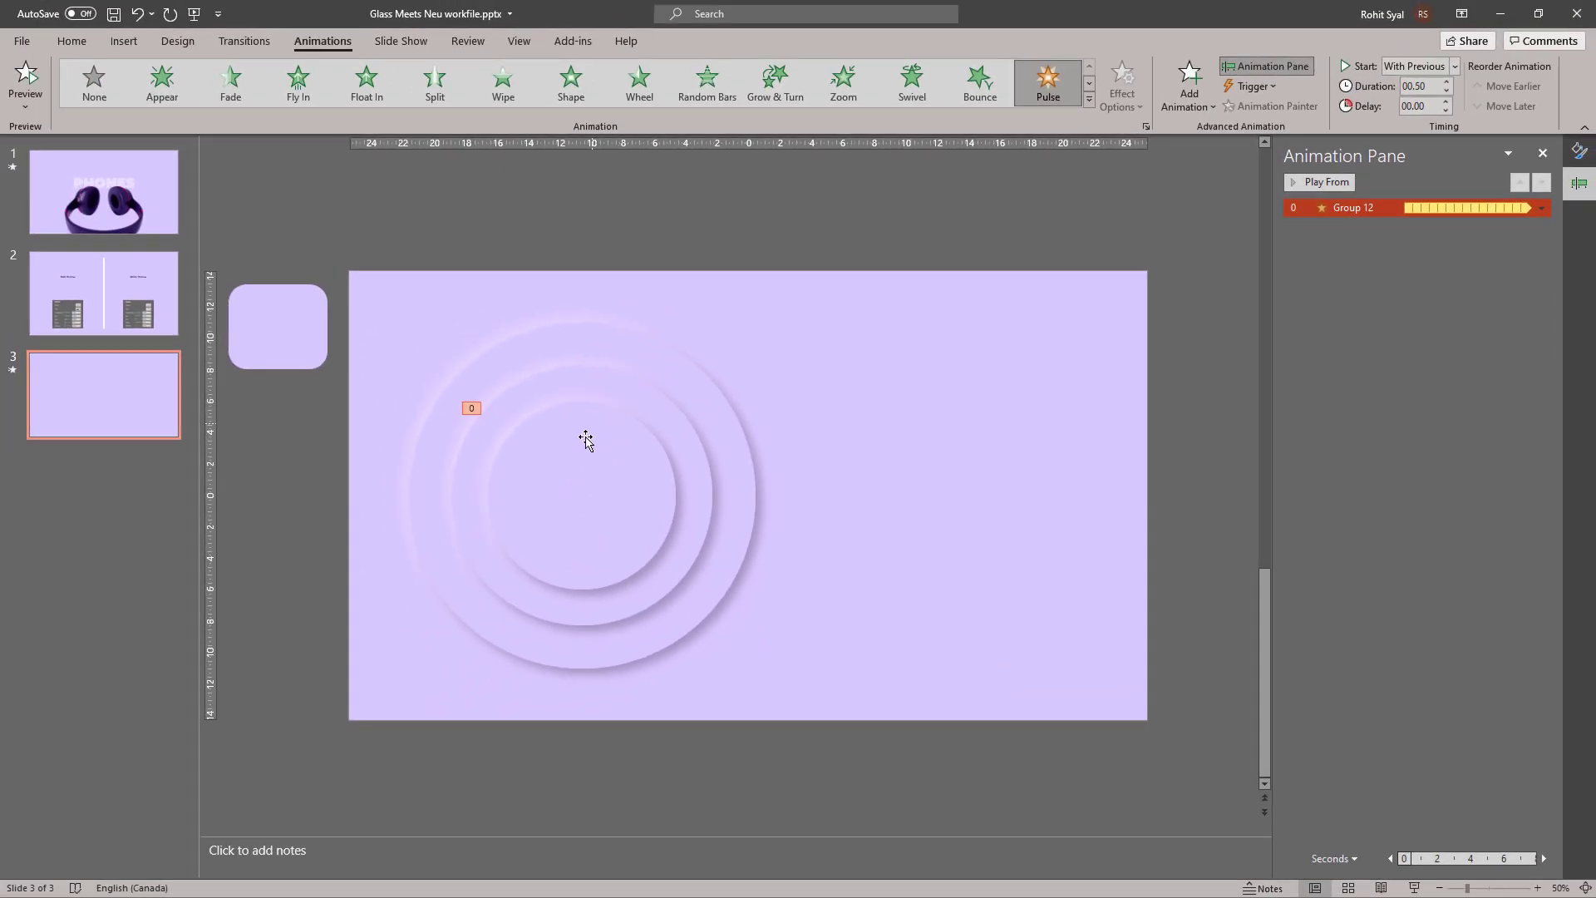
# Step: Copy the innermost circle's Pulse animation to the middle and outer circles with Animation Painter, and preview the slide show
pyautogui.click(582, 468)
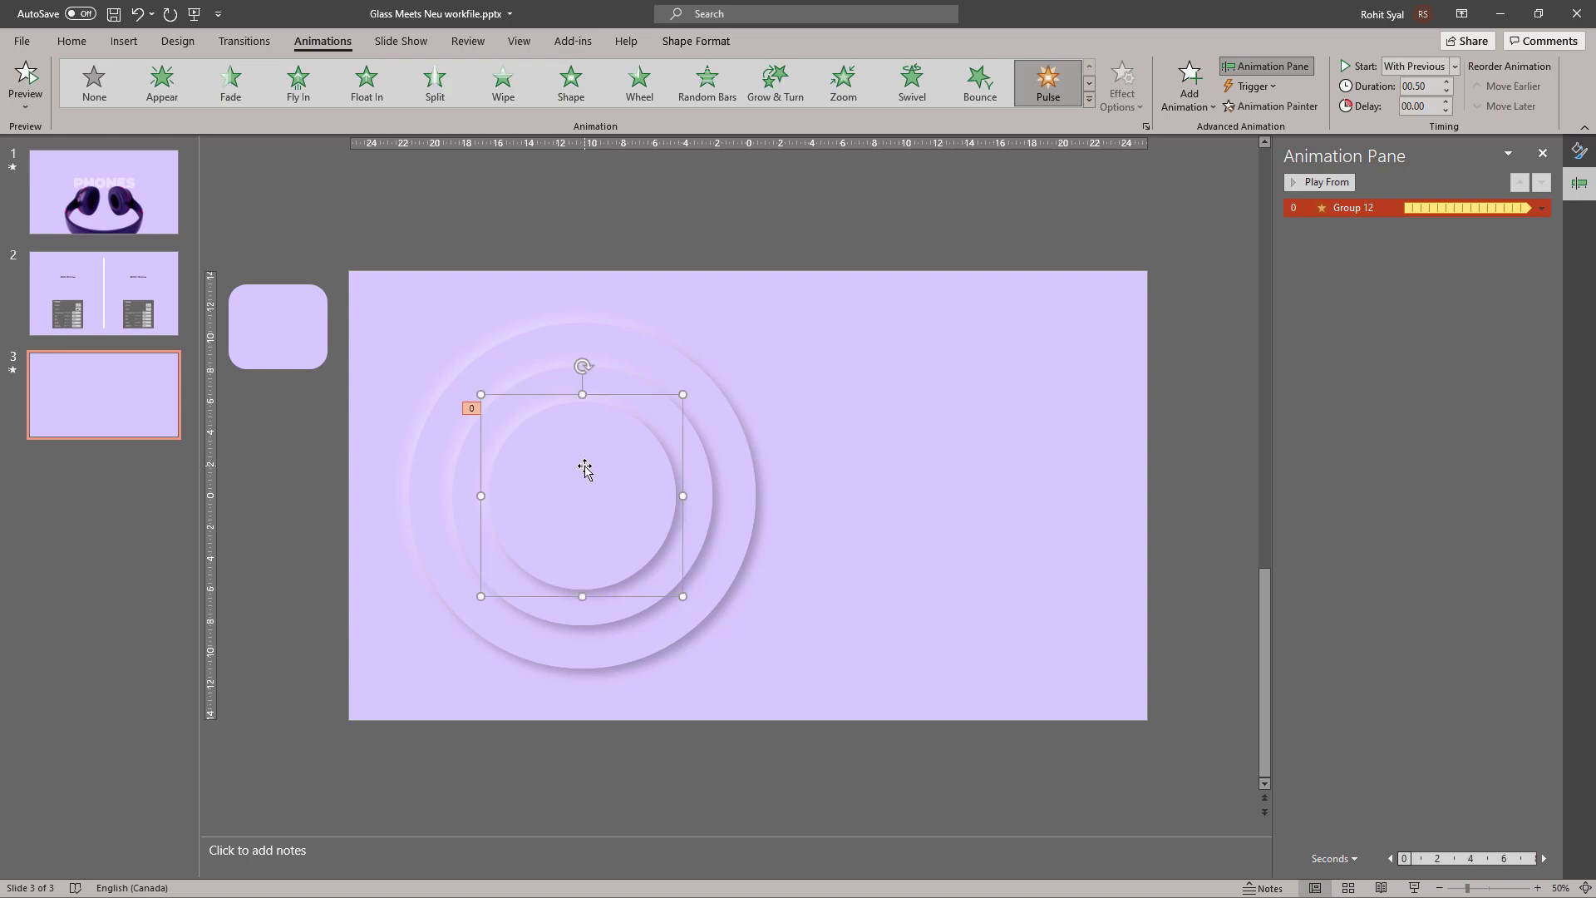
pyautogui.click(1244, 108)
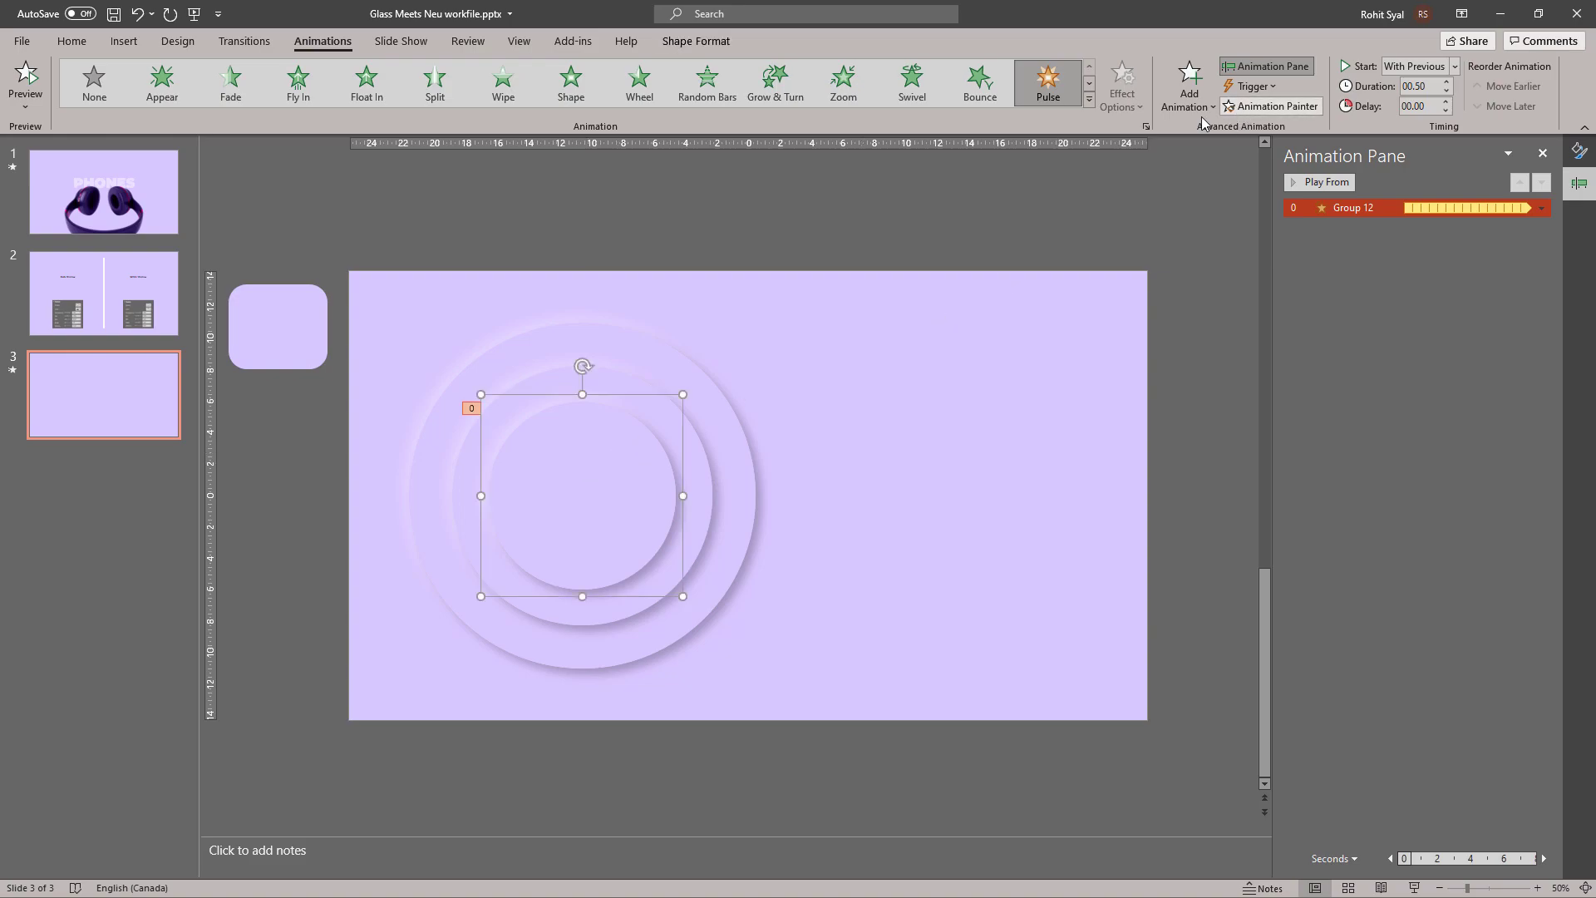
pyautogui.click(545, 384)
pyautogui.click(554, 343)
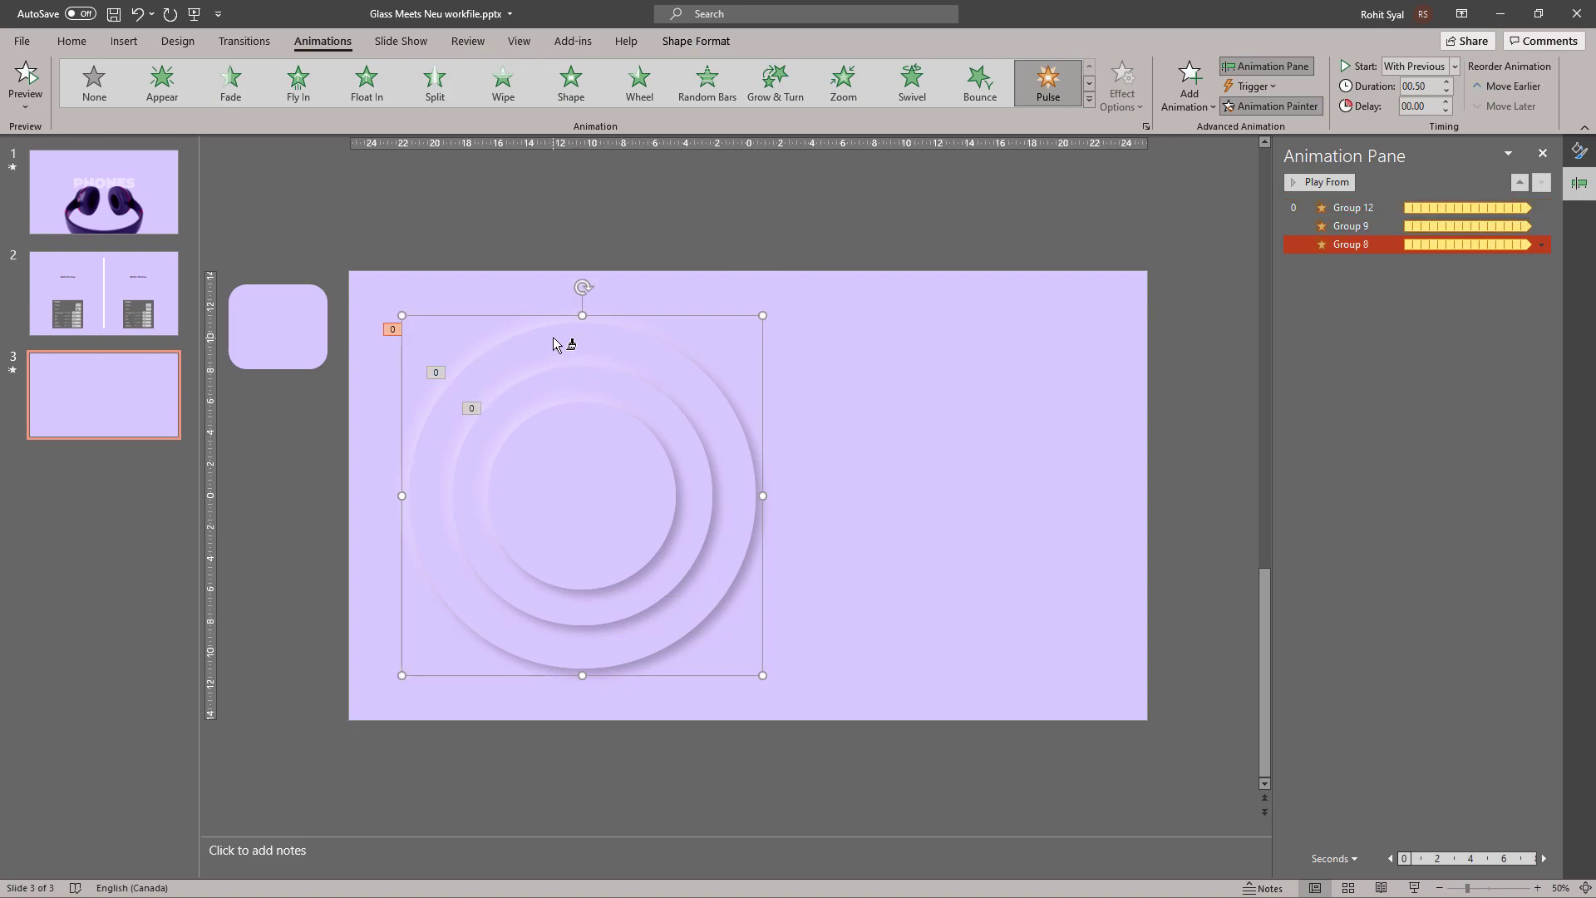
pyautogui.click(540, 240)
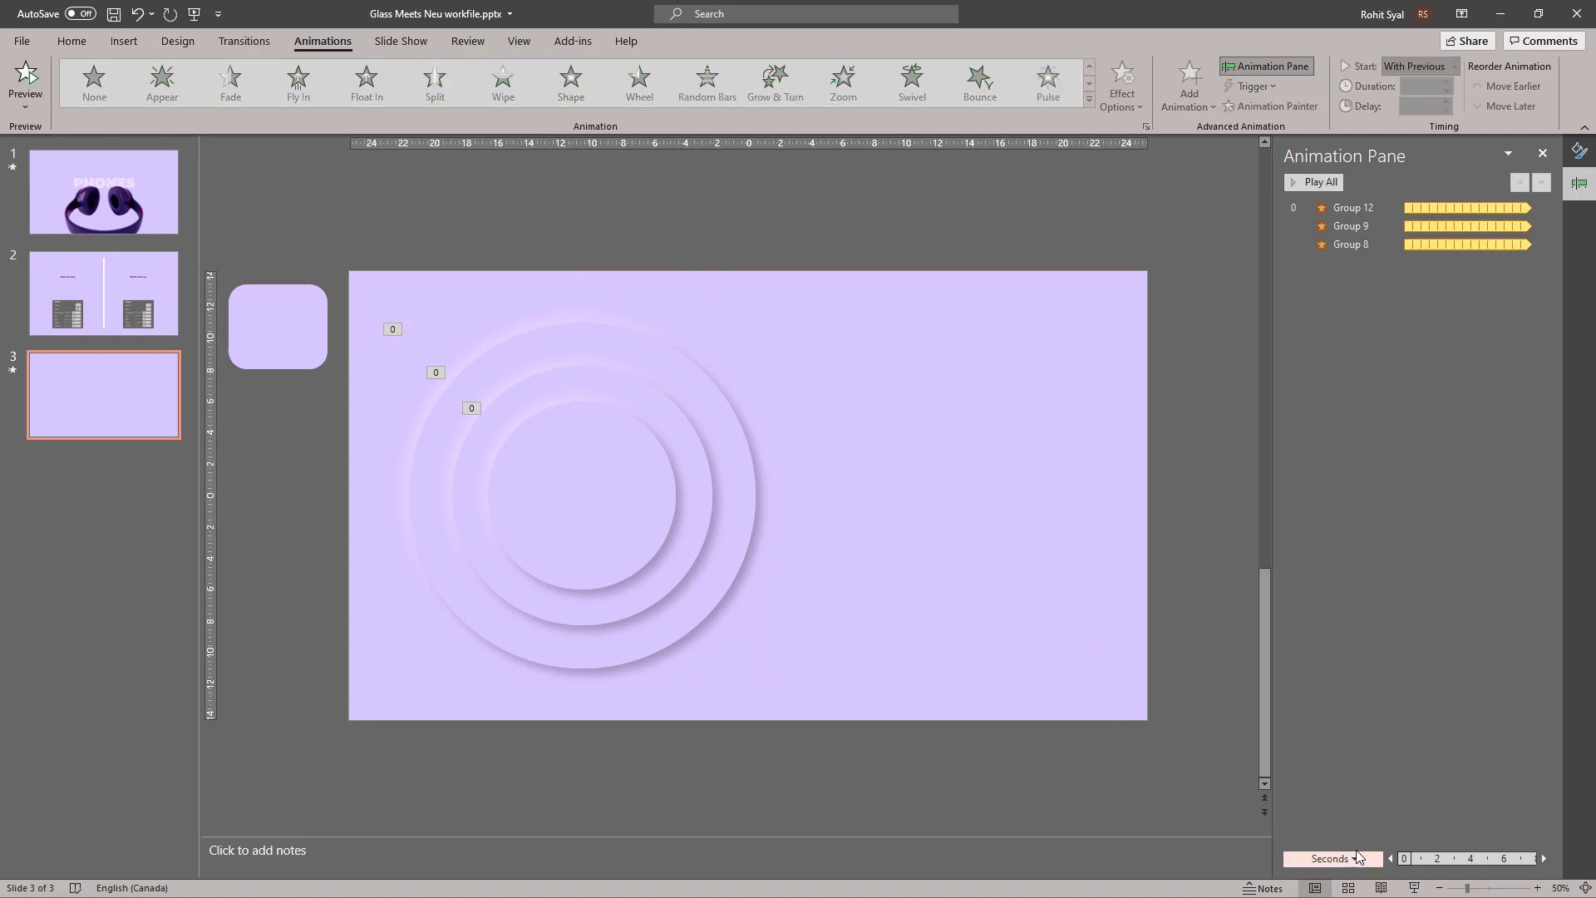
pyautogui.click(1416, 888)
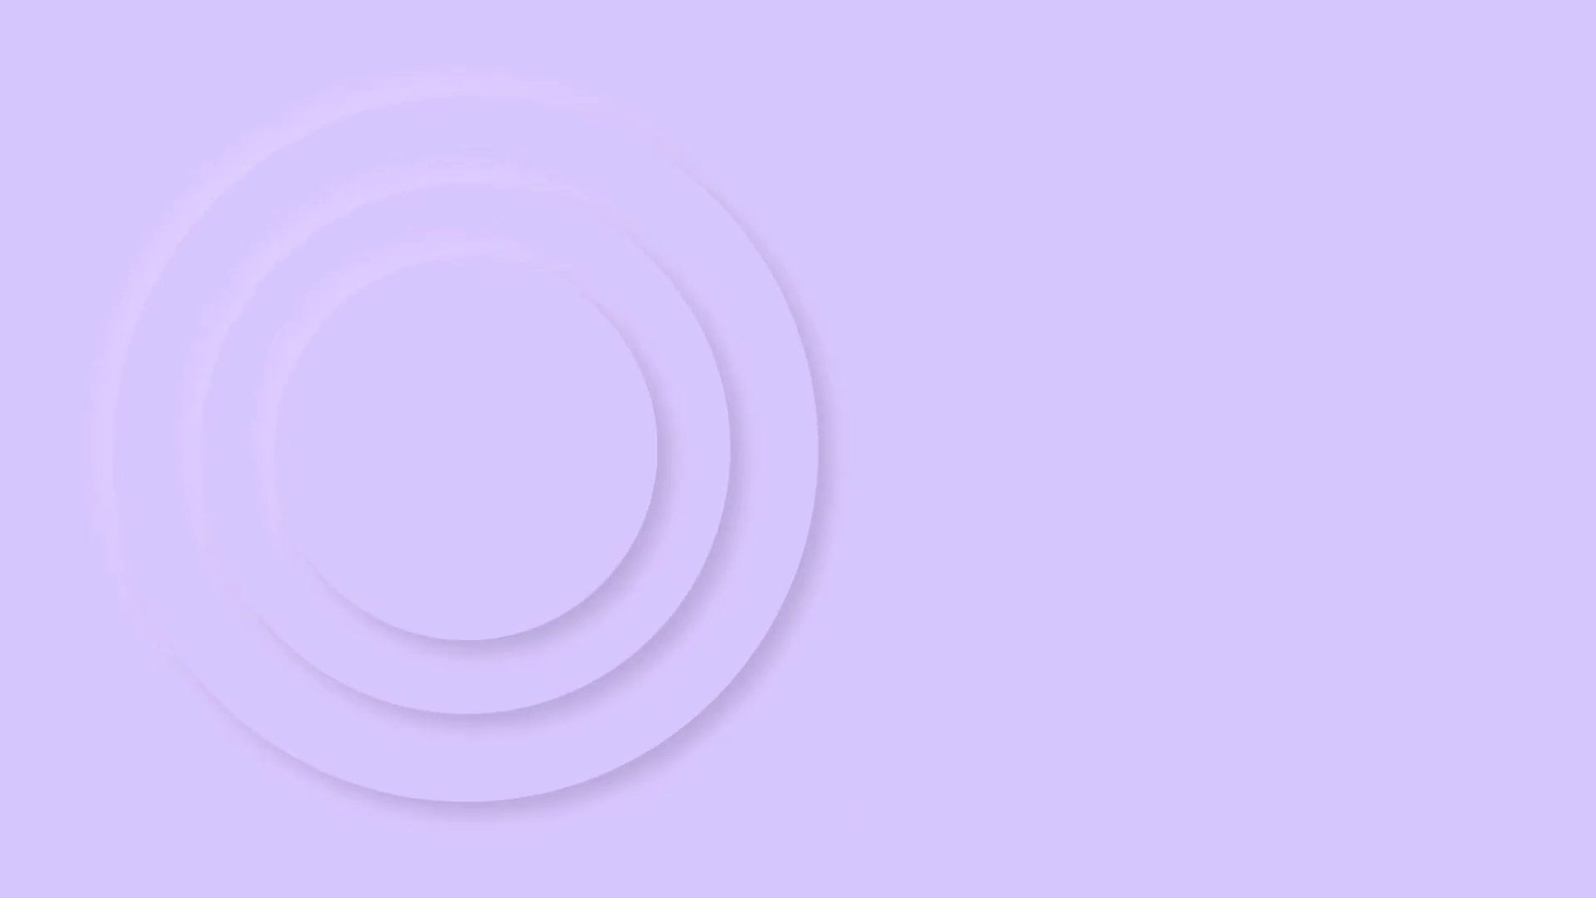
pyautogui.press('Right')
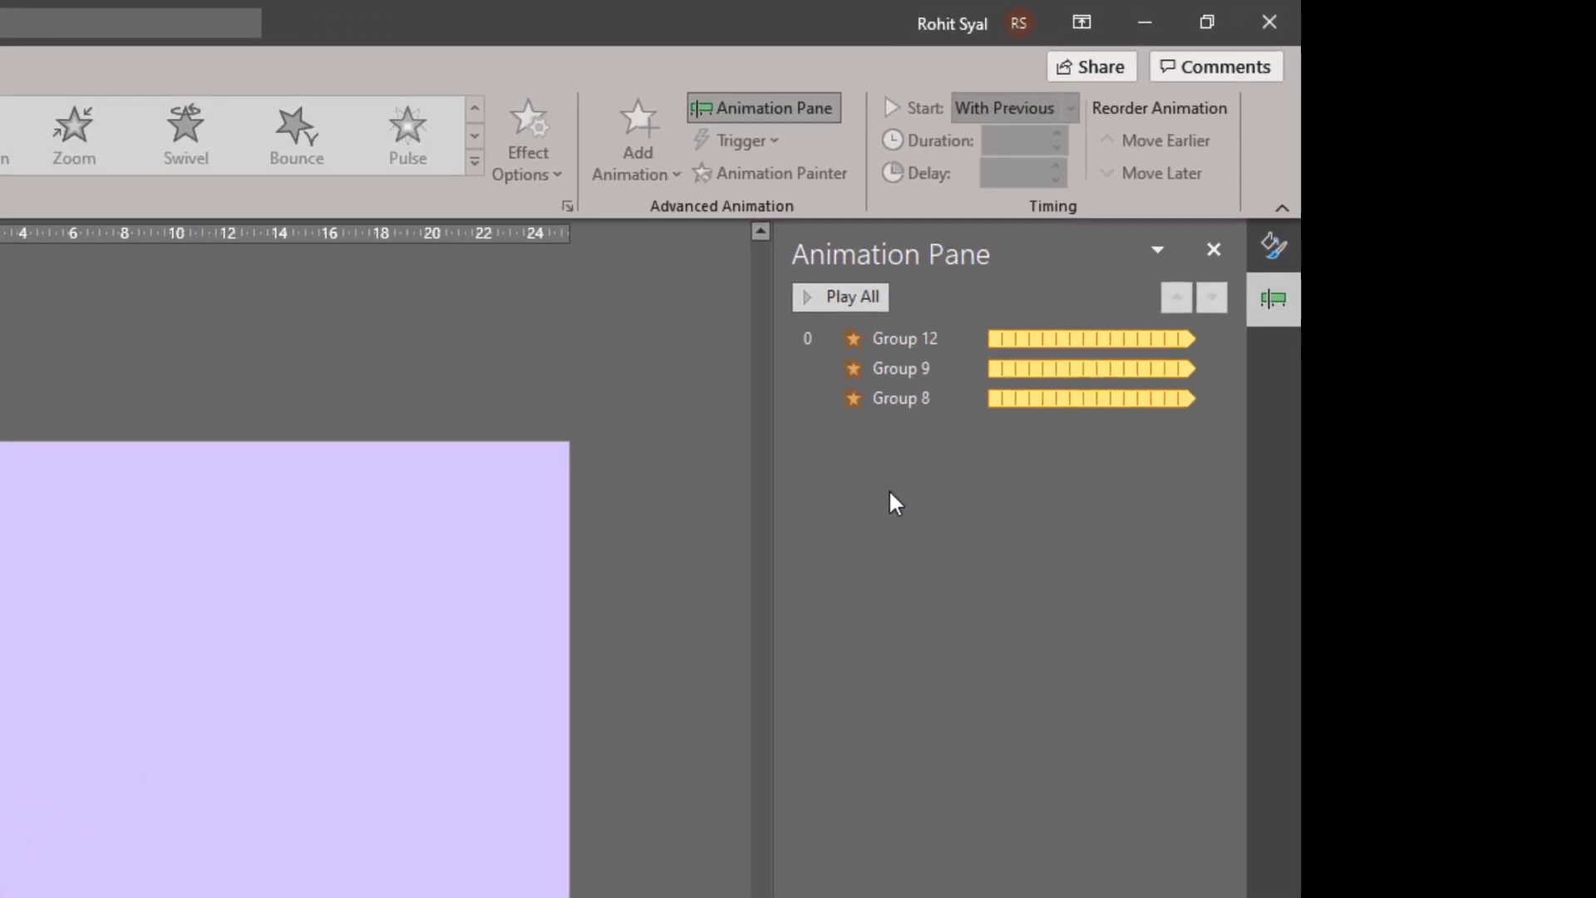
# Step: Stagger the Pulse animations by starting the middle circle slightly late and the outer circle later still, and preview the slide show
pyautogui.click(1014, 368)
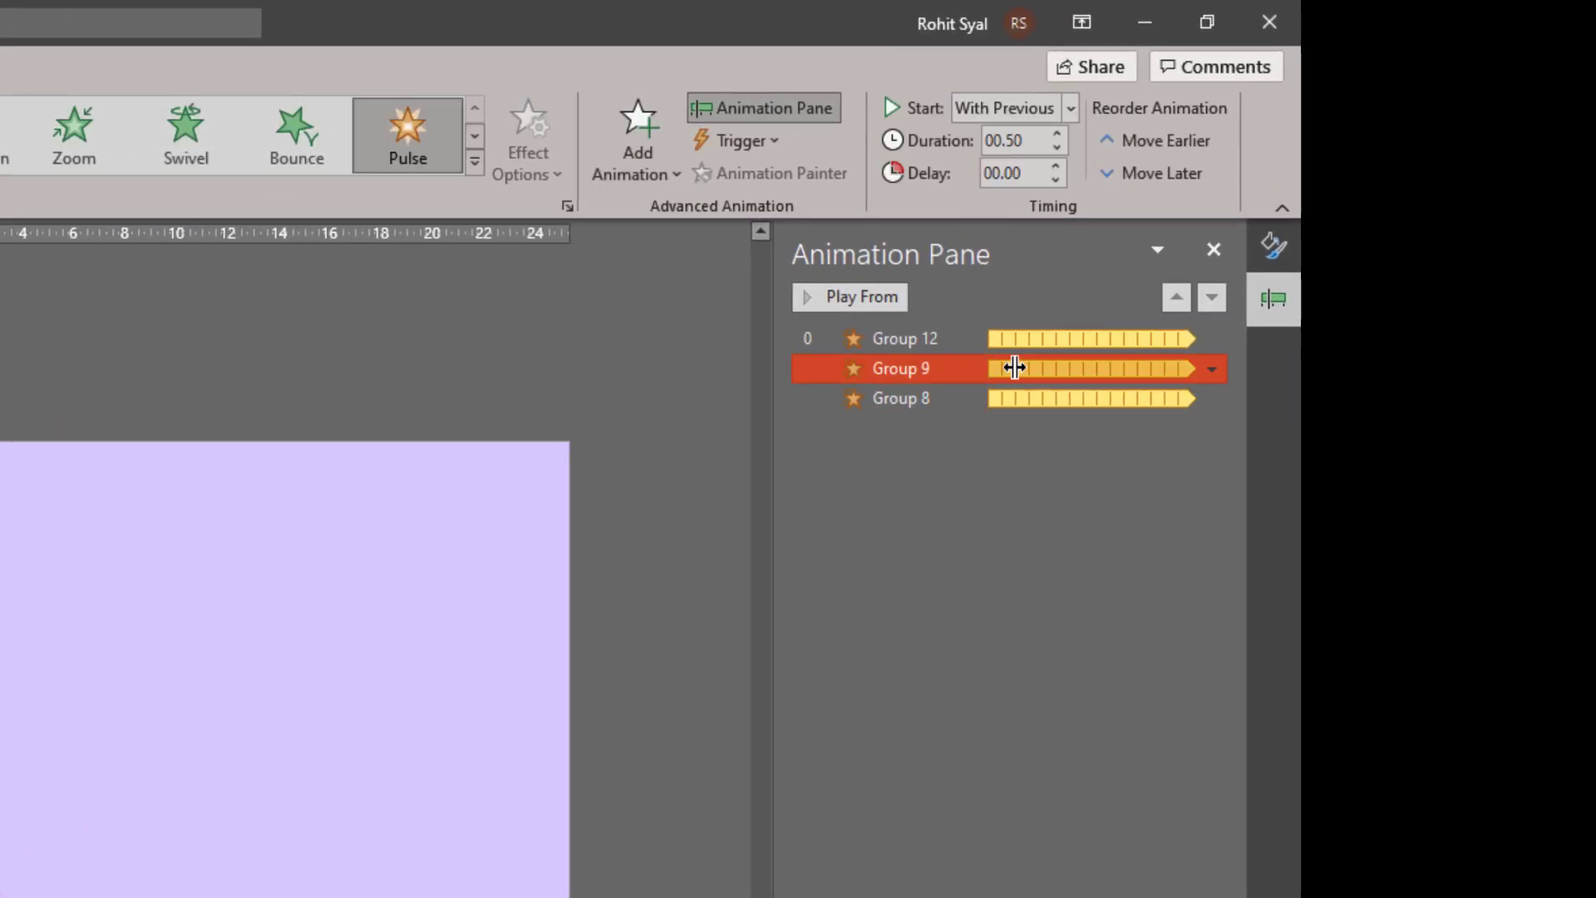
pyautogui.moveTo(1009, 369); pyautogui.dragTo(1053, 399)
pyautogui.click(1023, 399)
pyautogui.click(1026, 540)
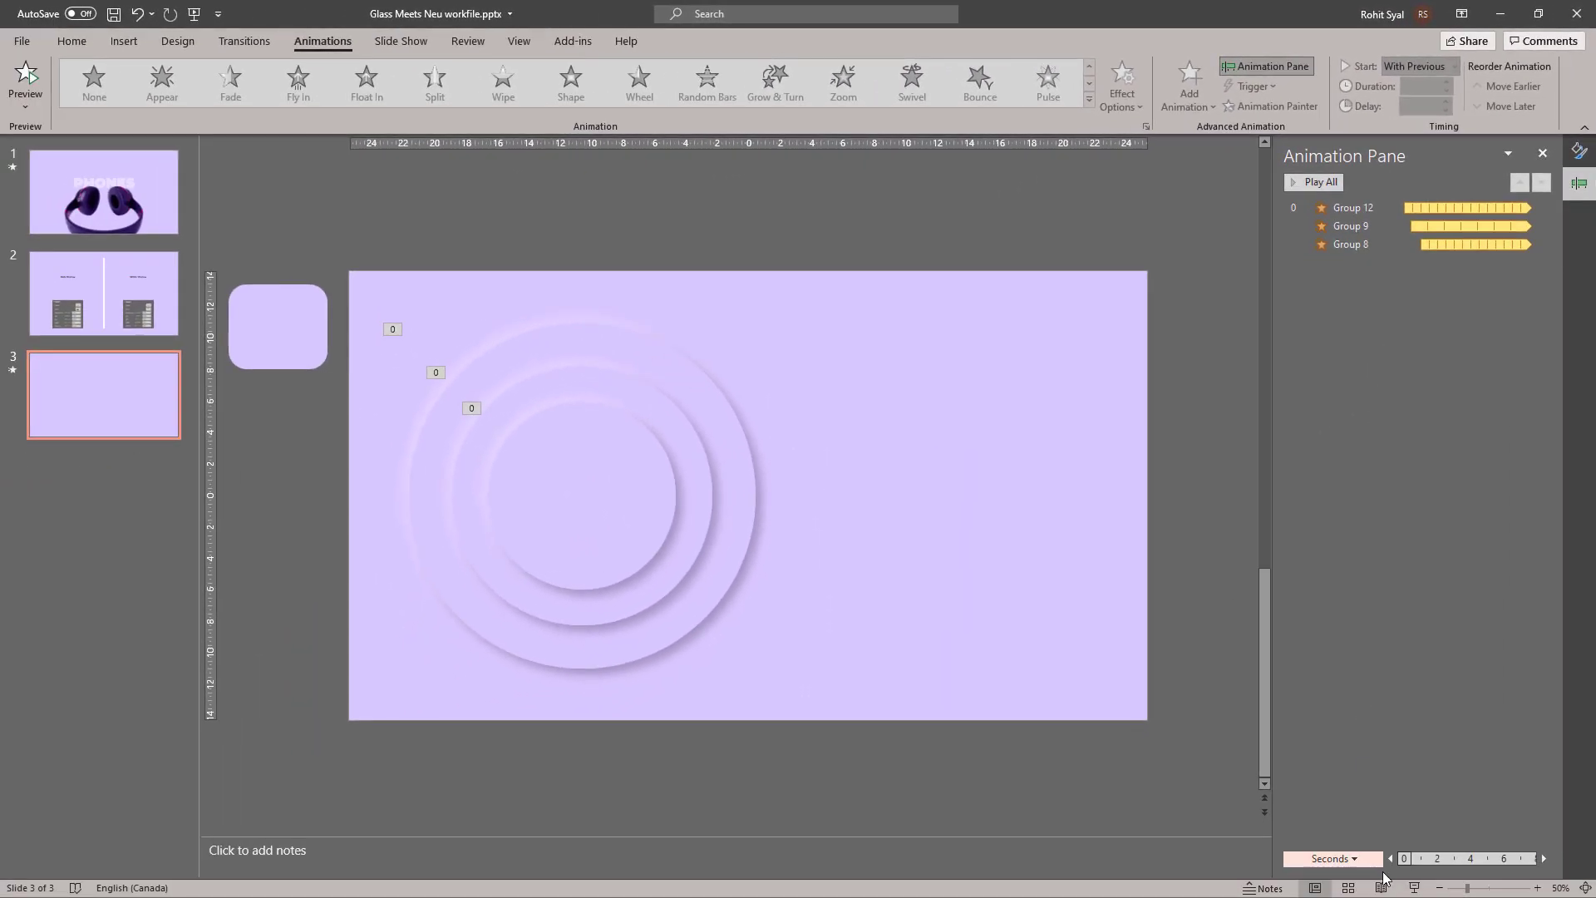
pyautogui.click(1413, 887)
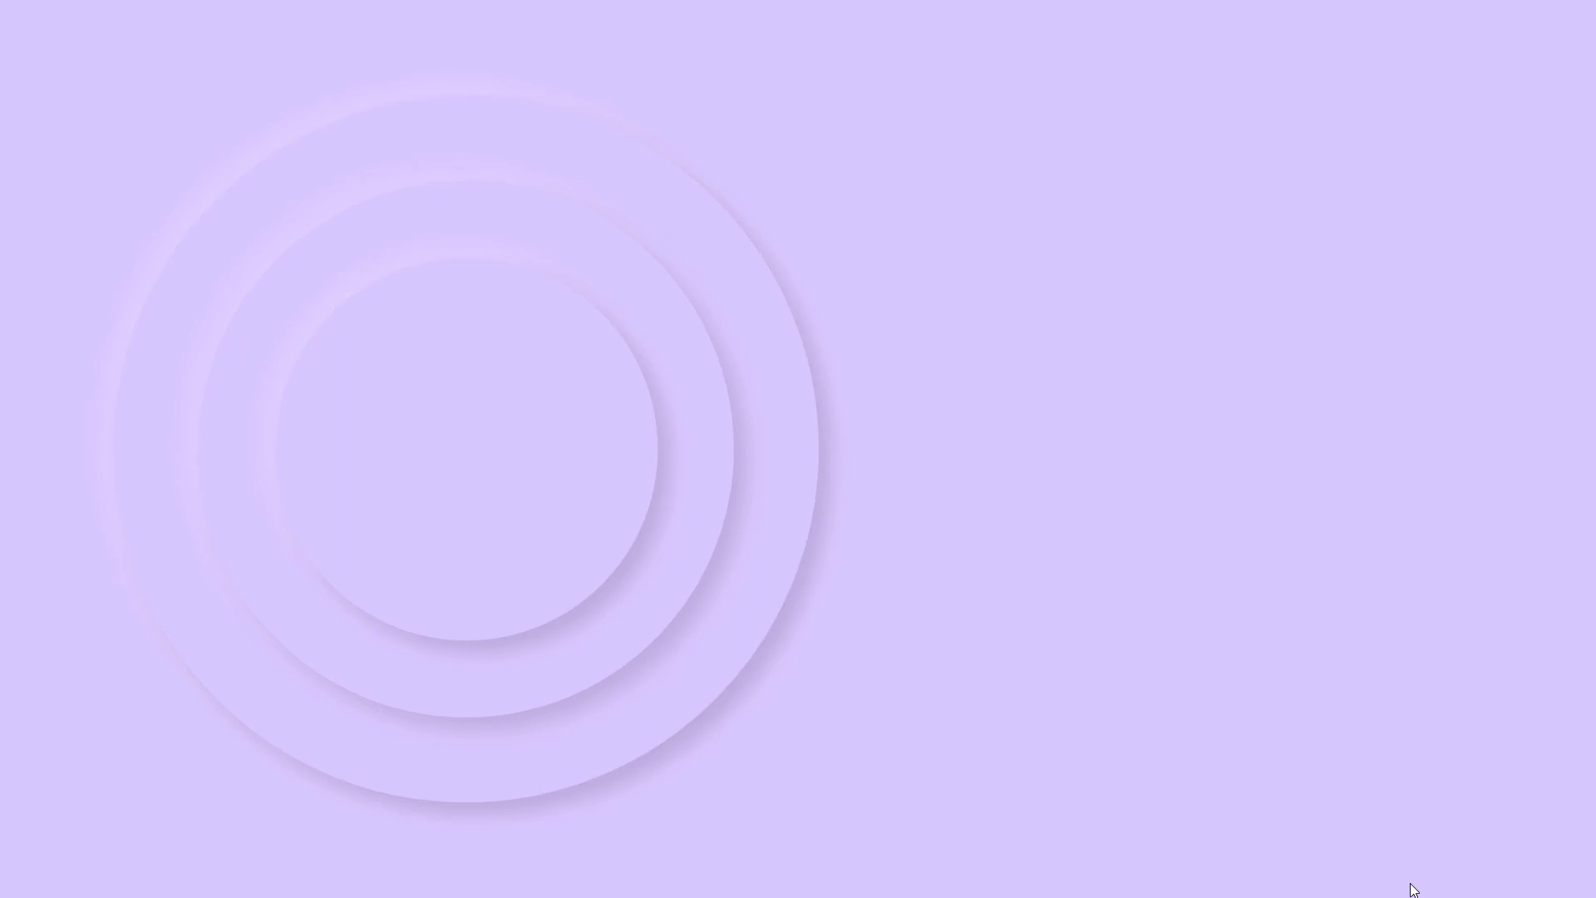
pyautogui.press('Escape')
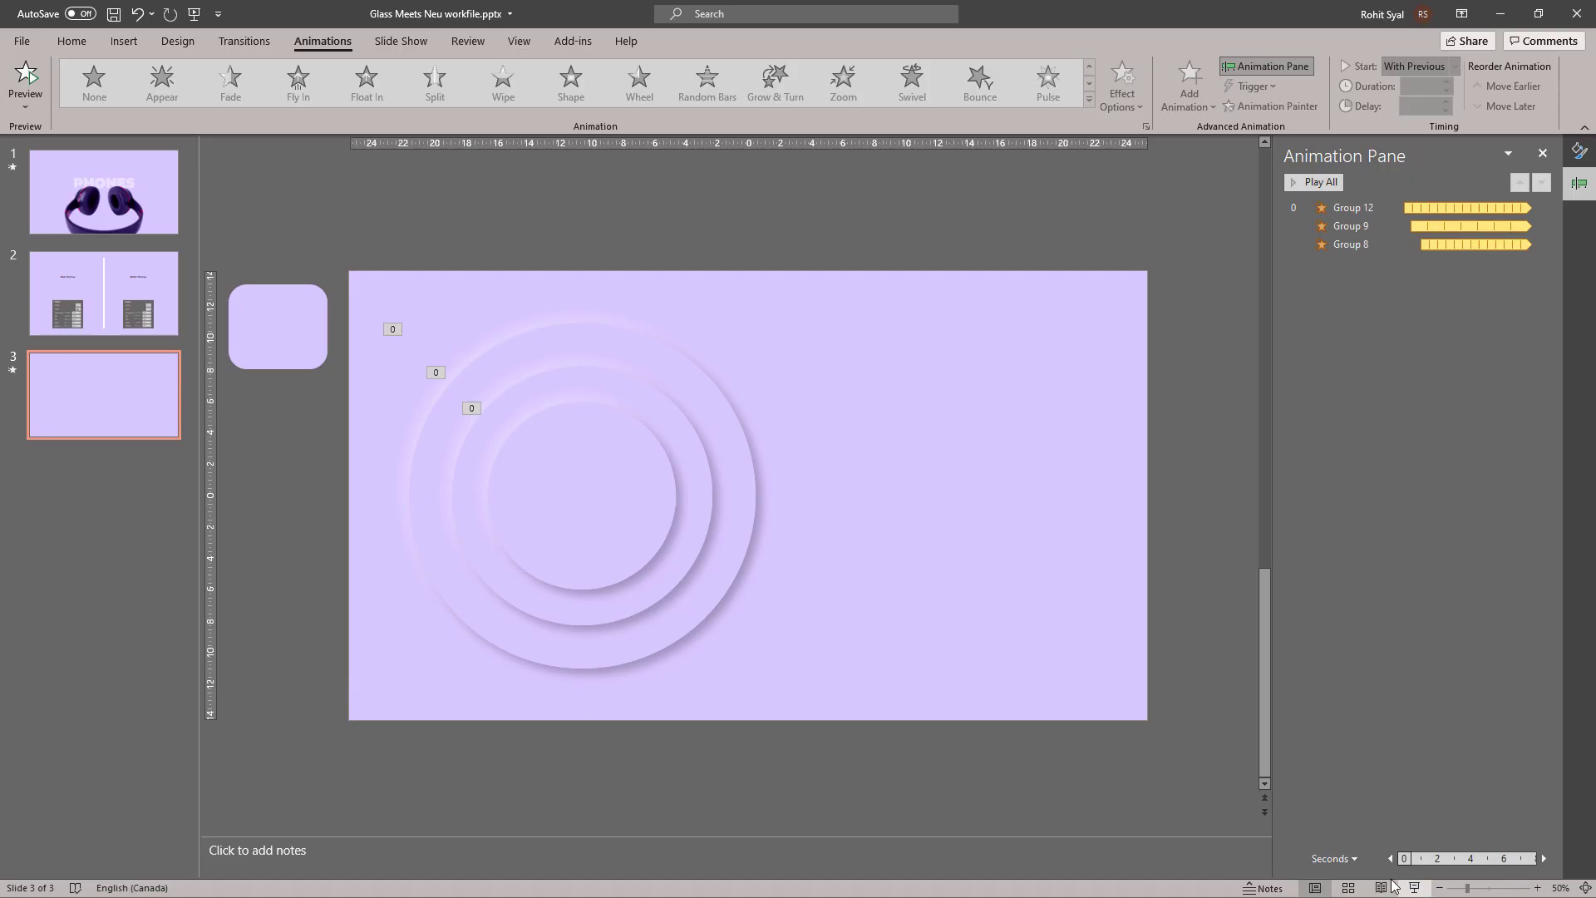
# Step: Delete the rounded square lying outside the slide
pyautogui.click(304, 340)
pyautogui.press('Delete')
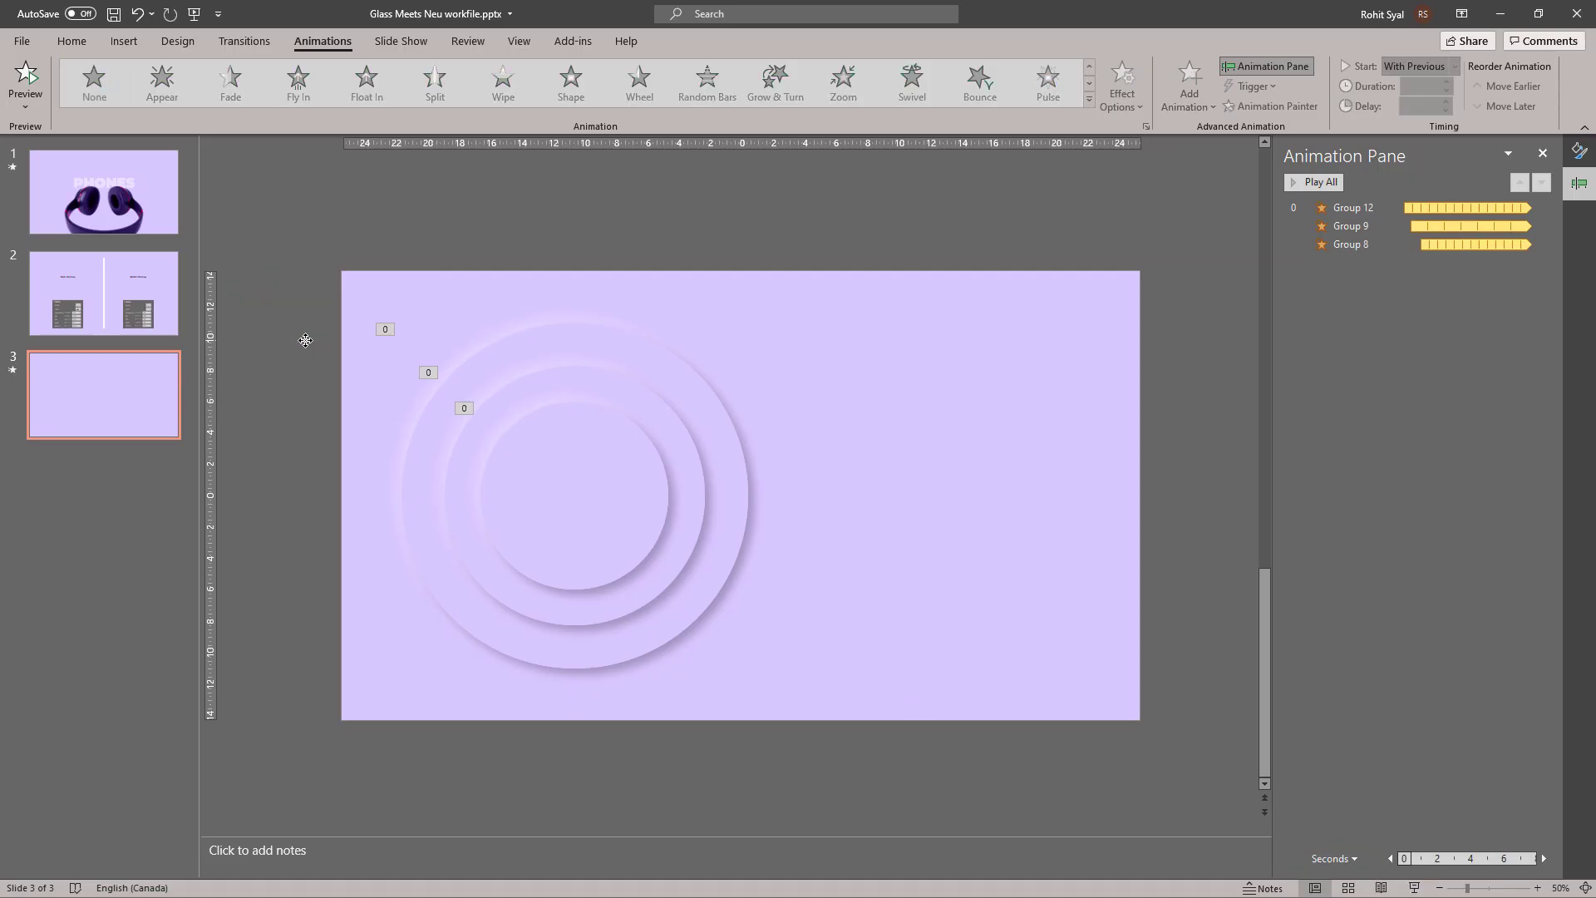
# Step: Move the three animated circles over the slide's upper-left corner and place a copy of the set on the slide's right half
pyautogui.moveTo(271, 214); pyautogui.dragTo(823, 747)
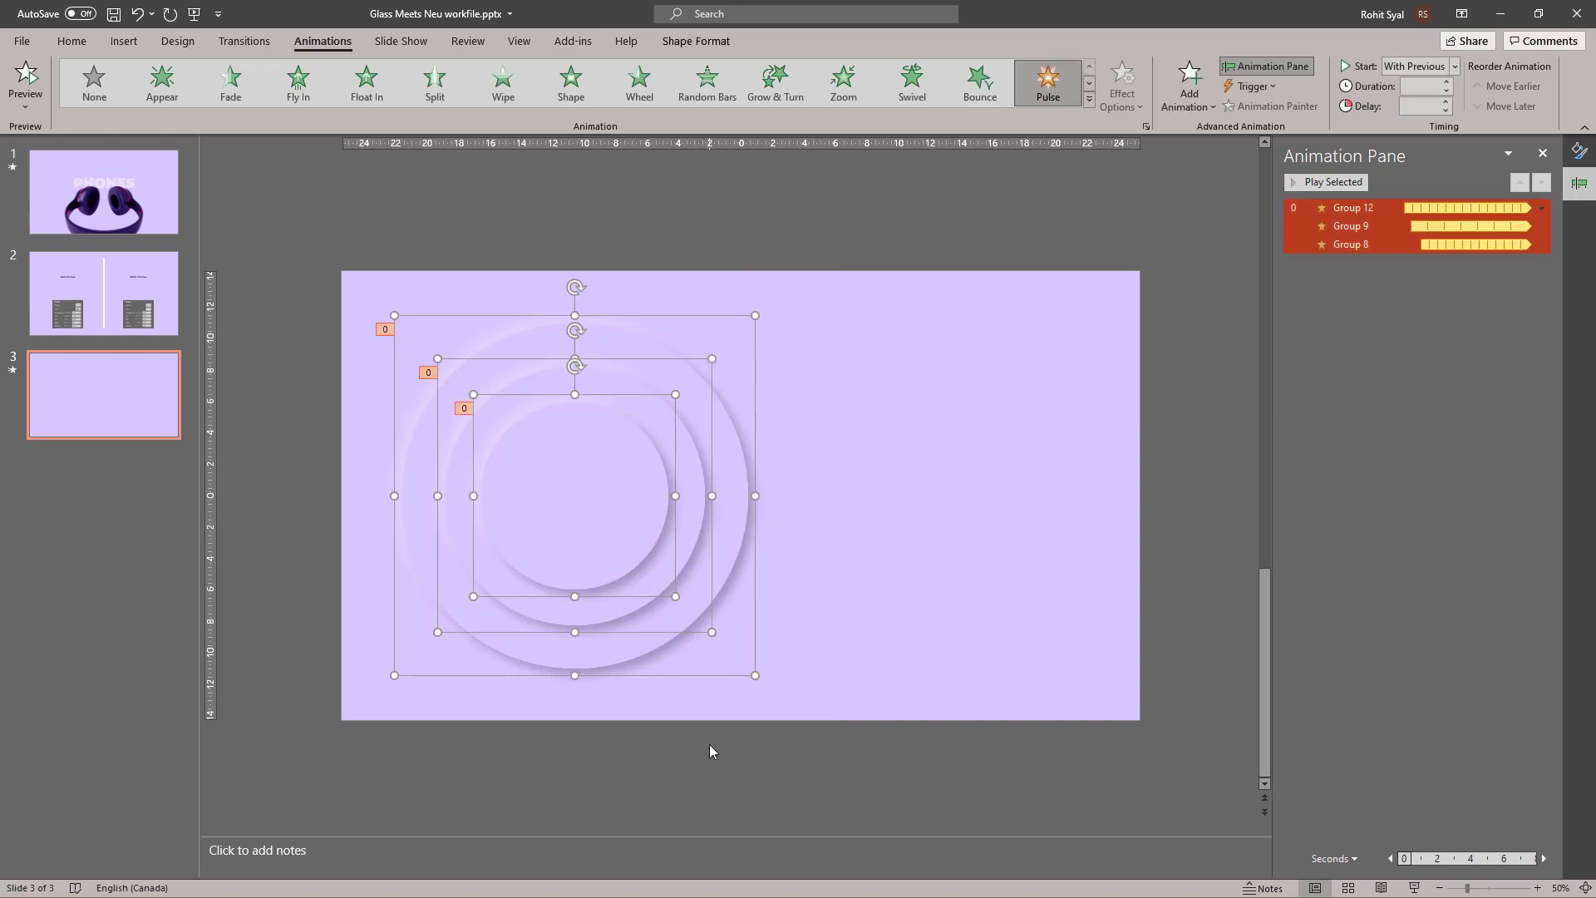
pyautogui.moveTo(598, 522); pyautogui.dragTo(431, 330)
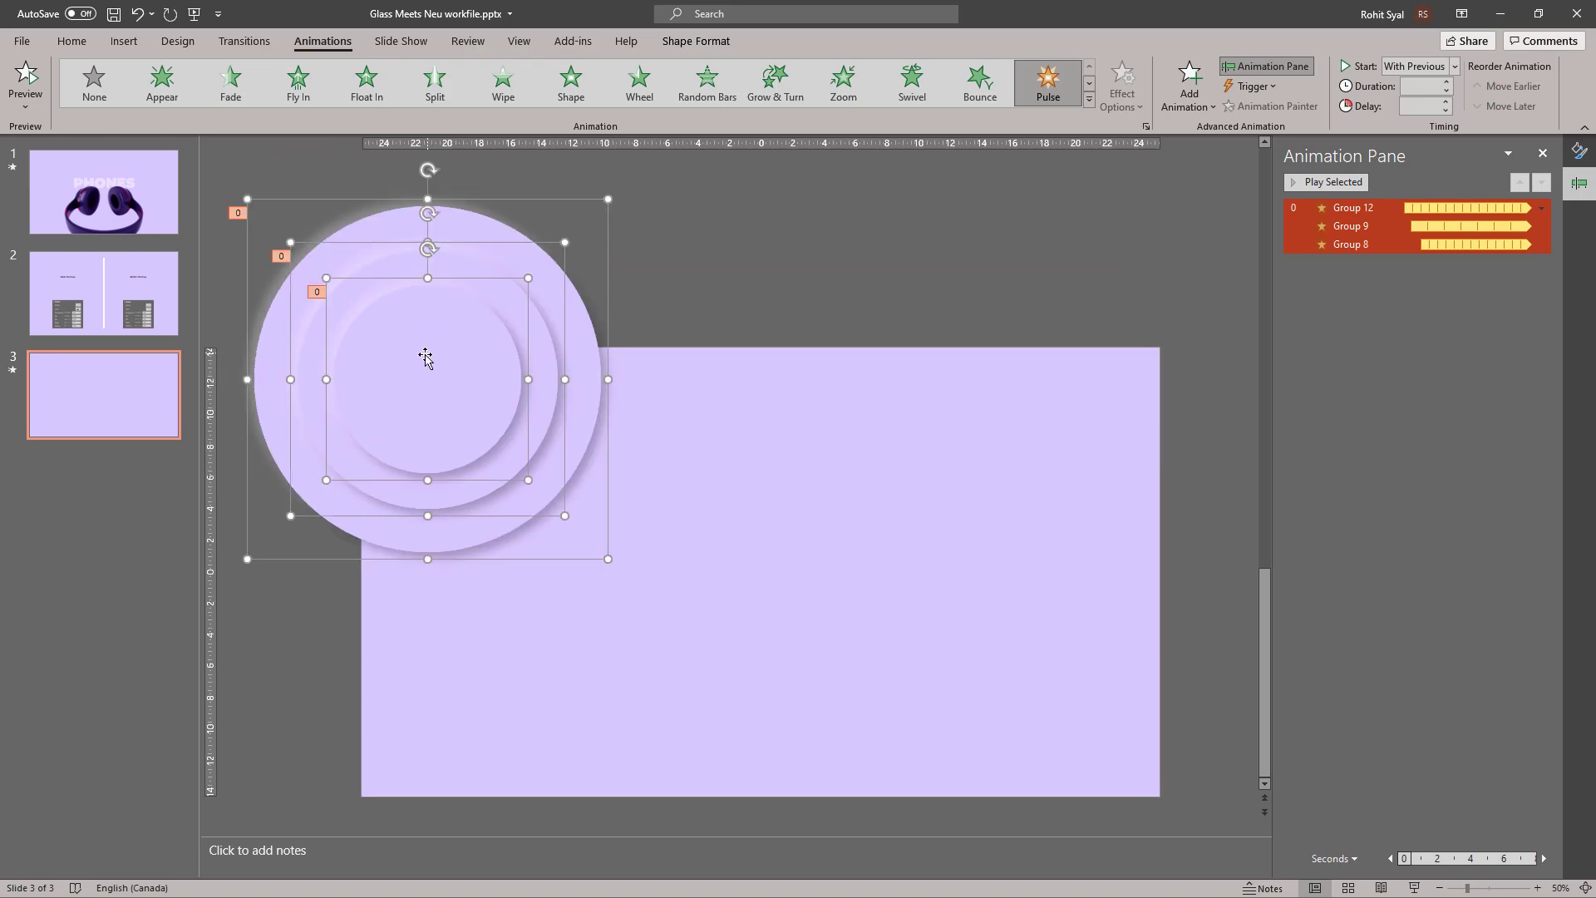
pyautogui.hotkey('ctrl', 'v')
pyautogui.moveTo(427, 357); pyautogui.dragTo(941, 521)
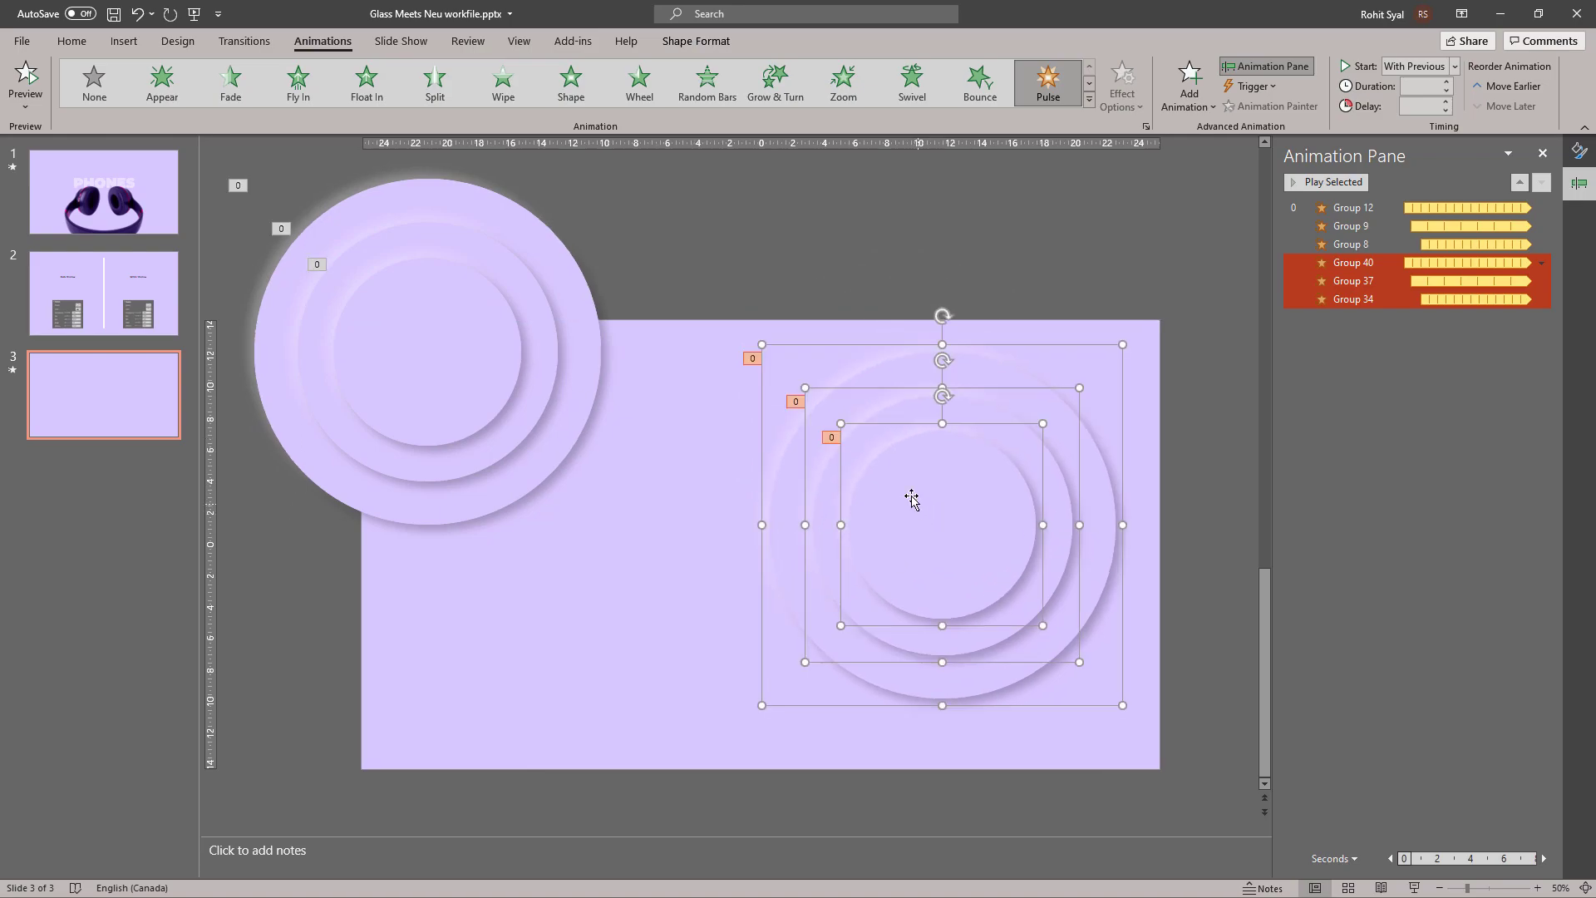
# Step: Scale down the copied circles around their centre, move them over the slide's upper-right corner, and preview the slide show
pyautogui.click(759, 344)
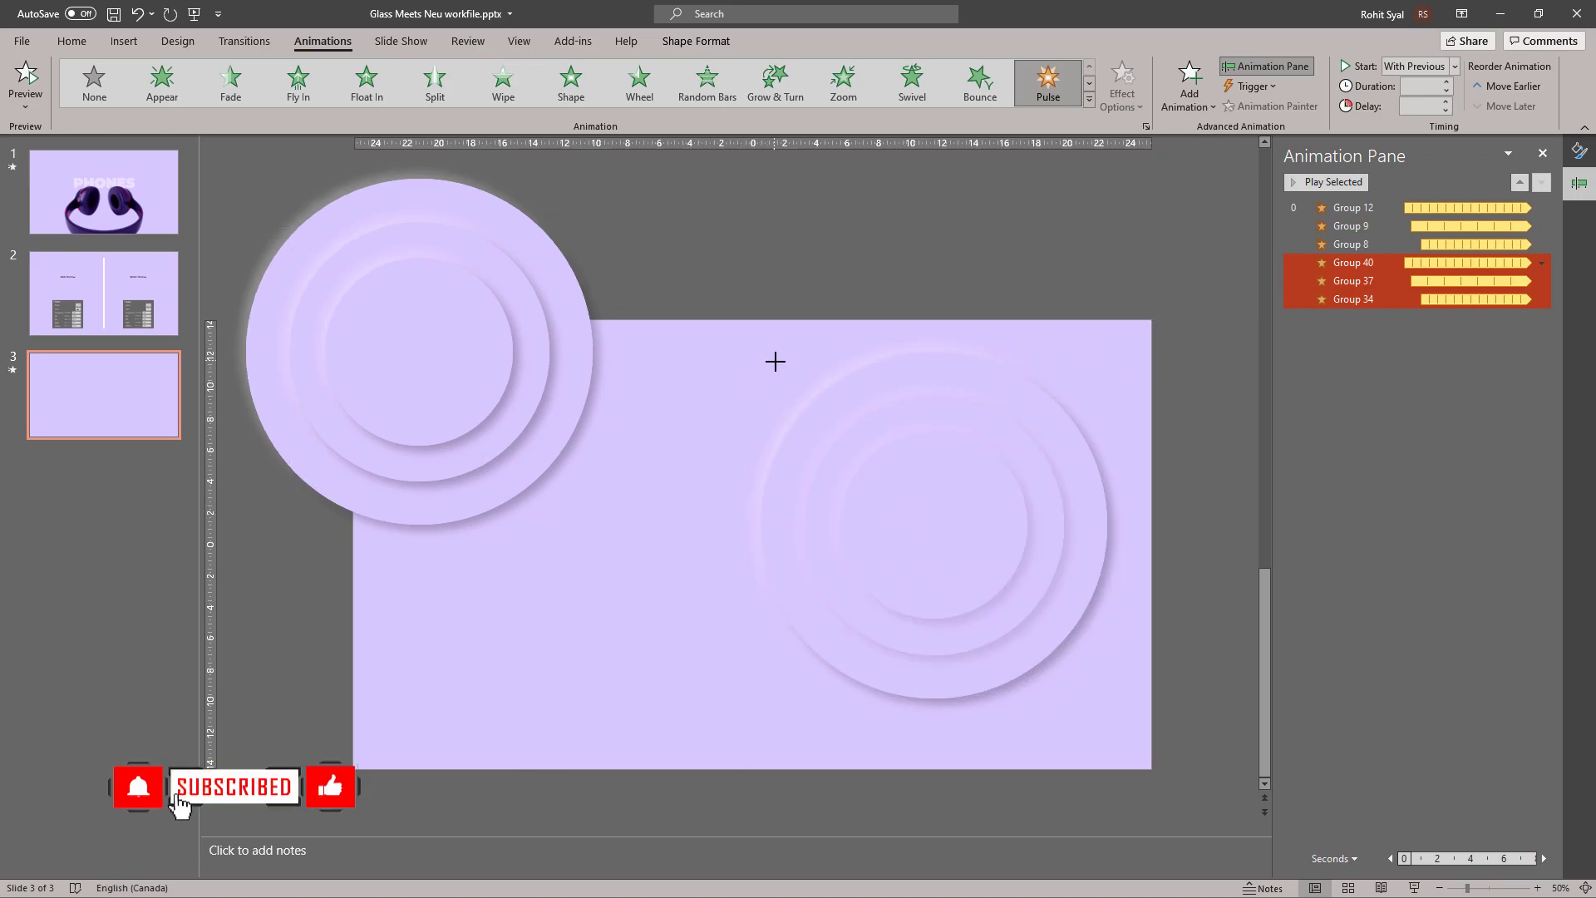
pyautogui.click(788, 384)
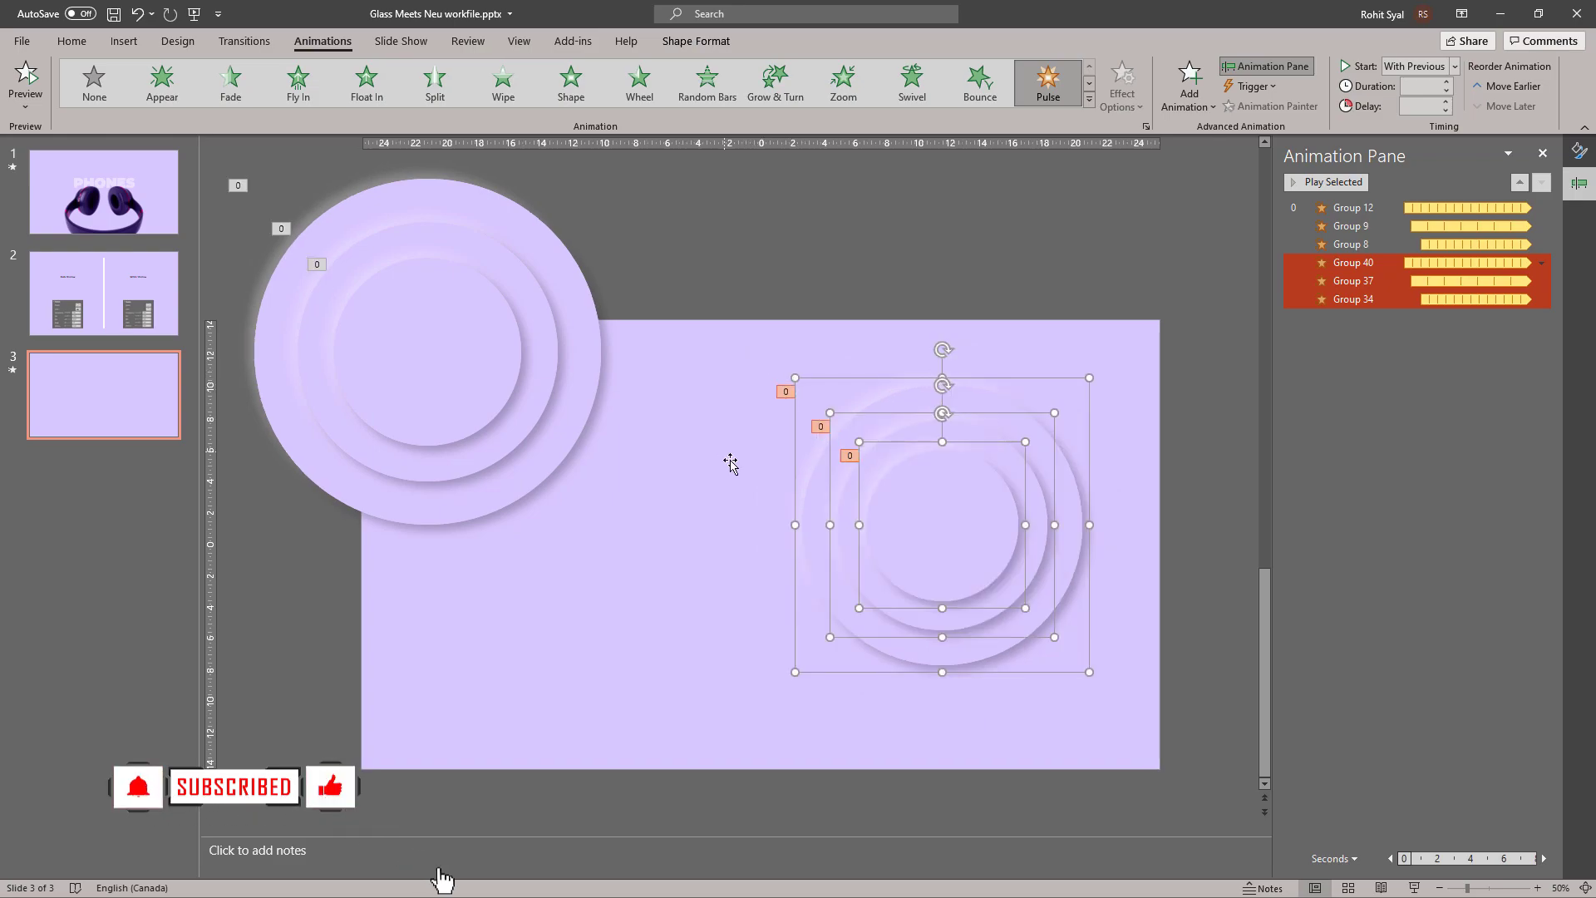
pyautogui.moveTo(967, 557); pyautogui.dragTo(1129, 367)
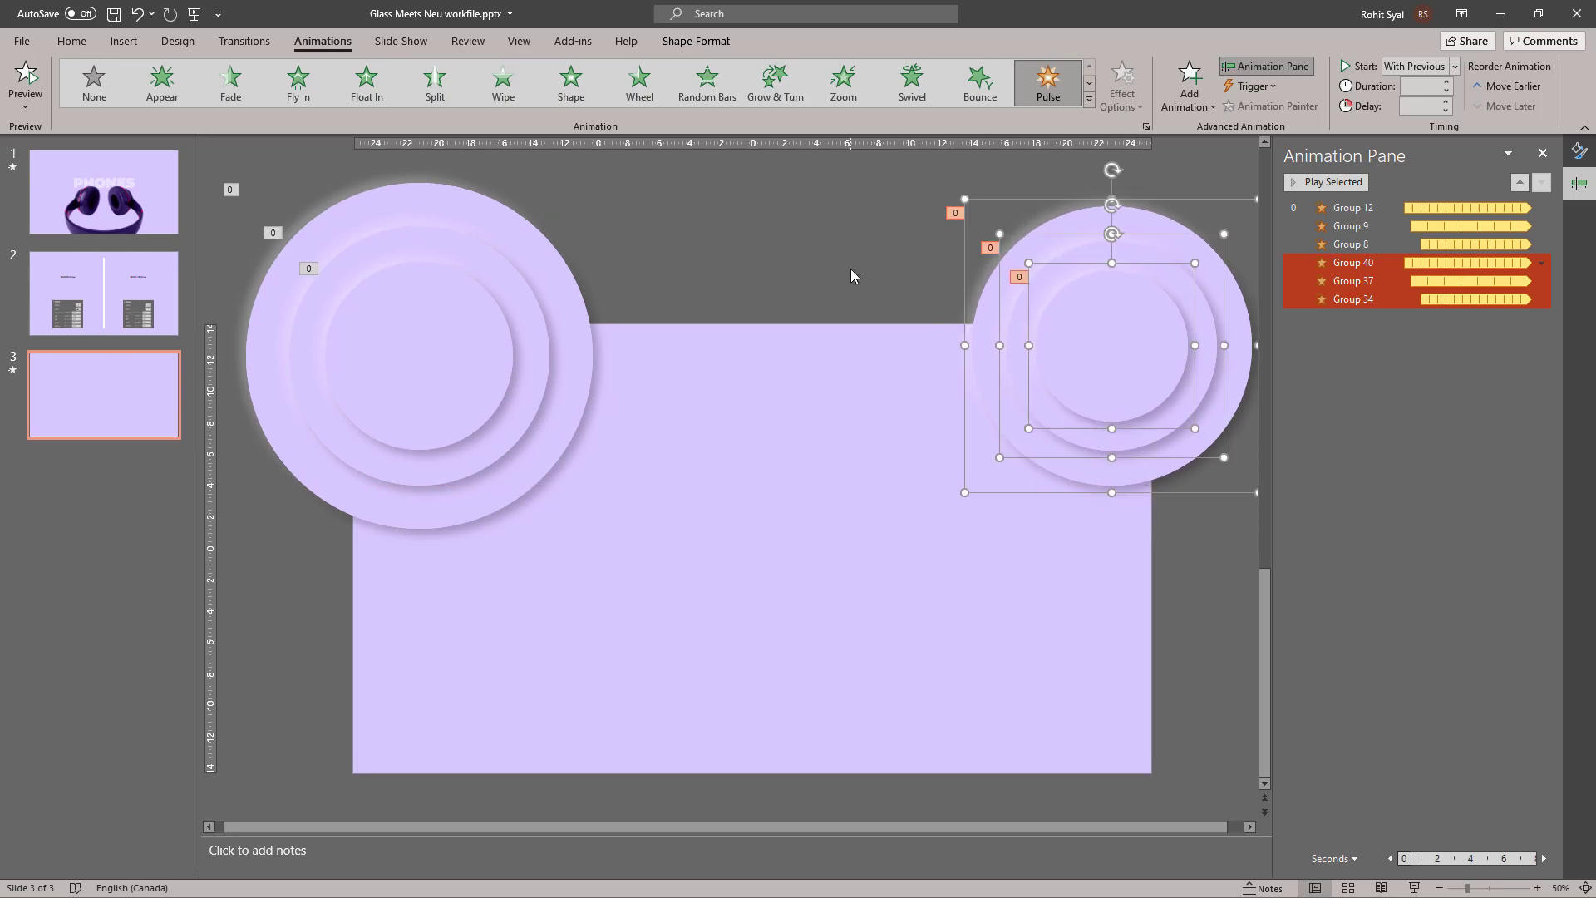
pyautogui.click(851, 271)
pyautogui.click(1413, 888)
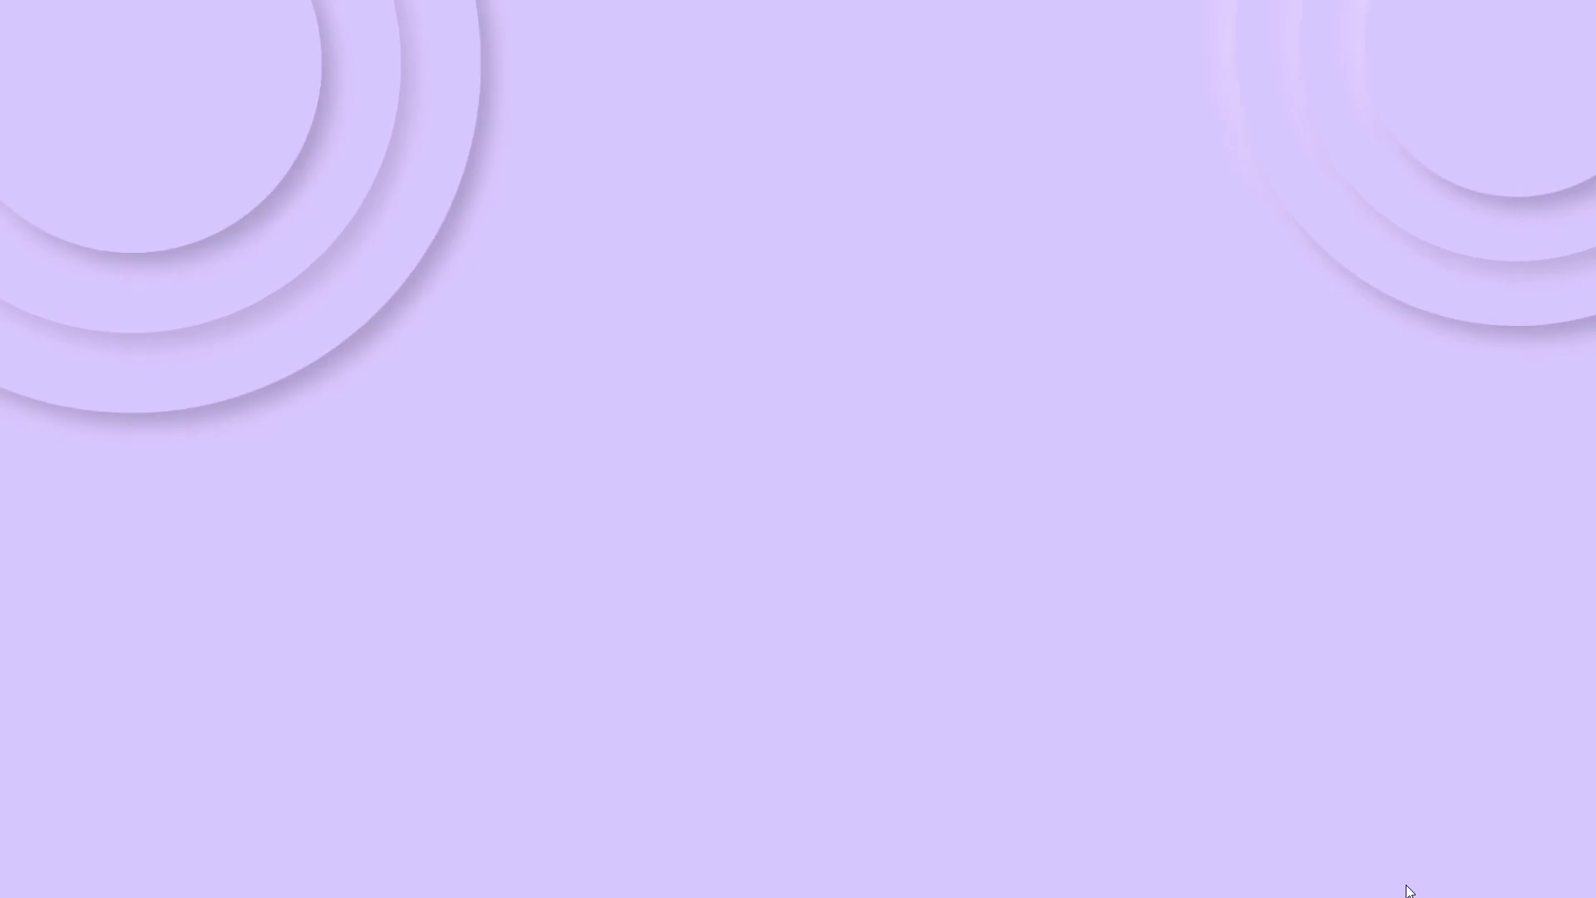
pyautogui.press('Escape')
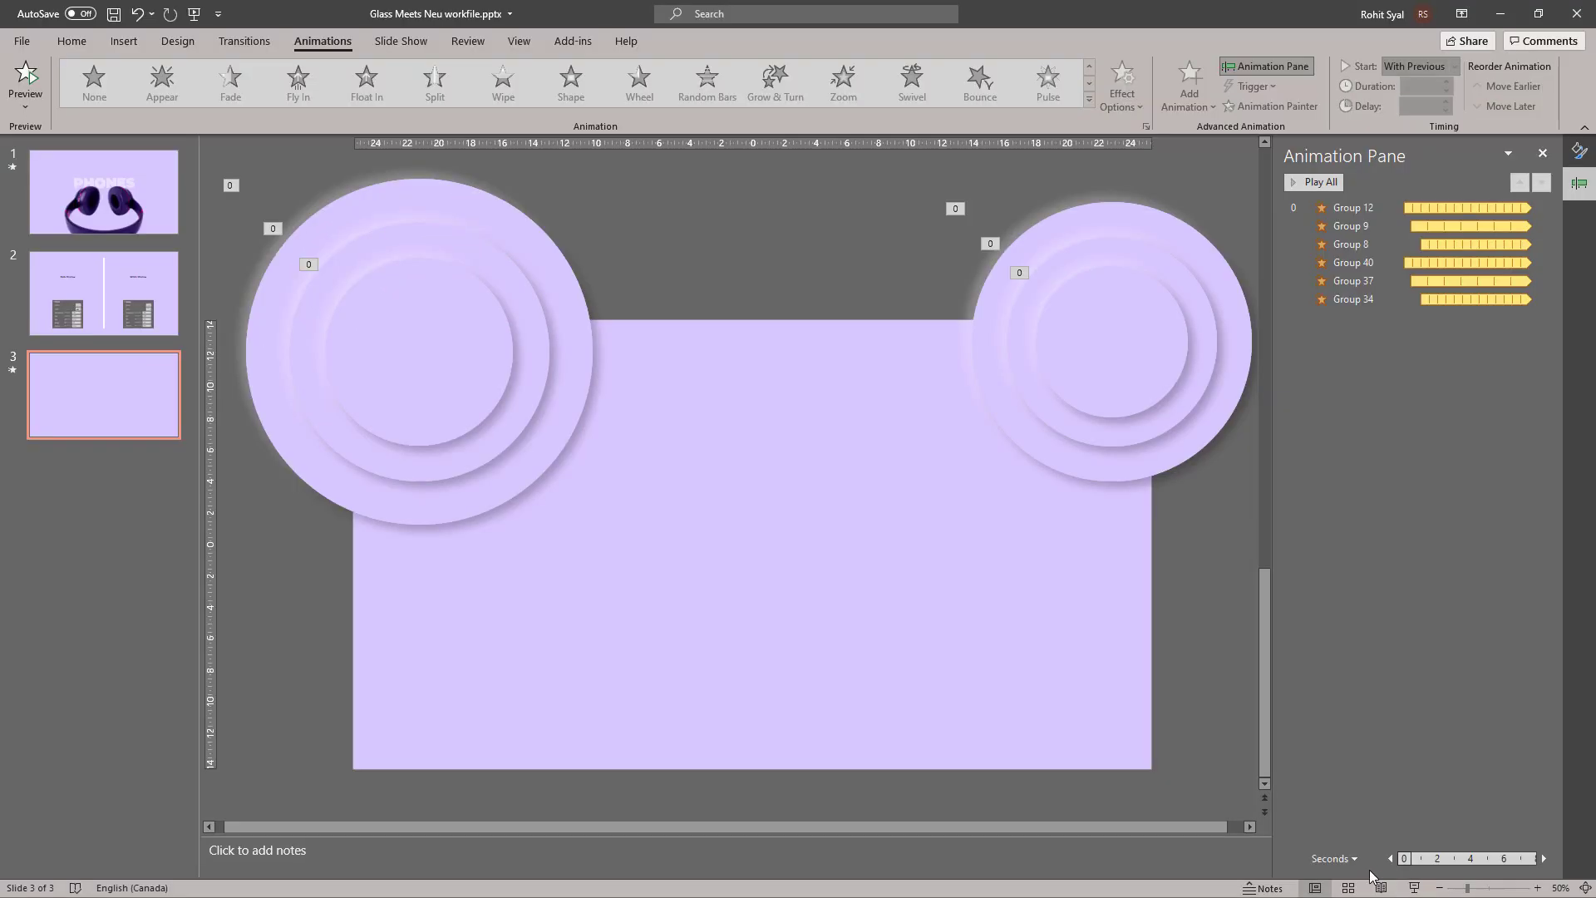
# Step: Add a text box reading HEAD above the slide and set its font to Montserrat Black
pyautogui.click(72, 42)
pyautogui.click(828, 69)
pyautogui.click(663, 266)
pyautogui.write('HEAD')
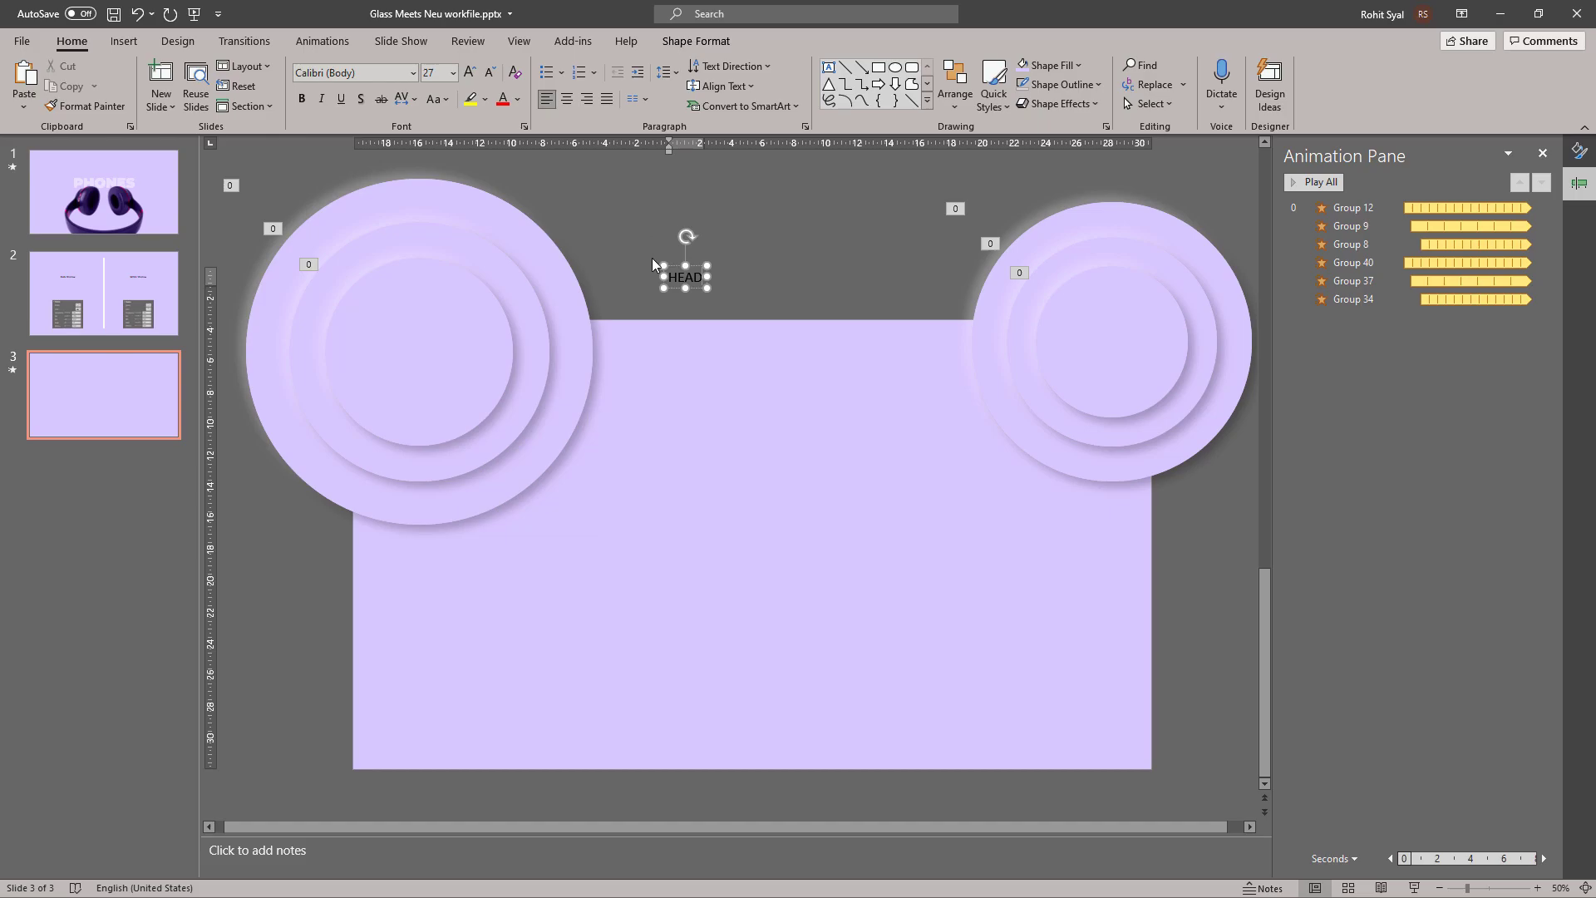
pyautogui.click(663, 265)
pyautogui.click(361, 73)
pyautogui.write('Montserrat Black')
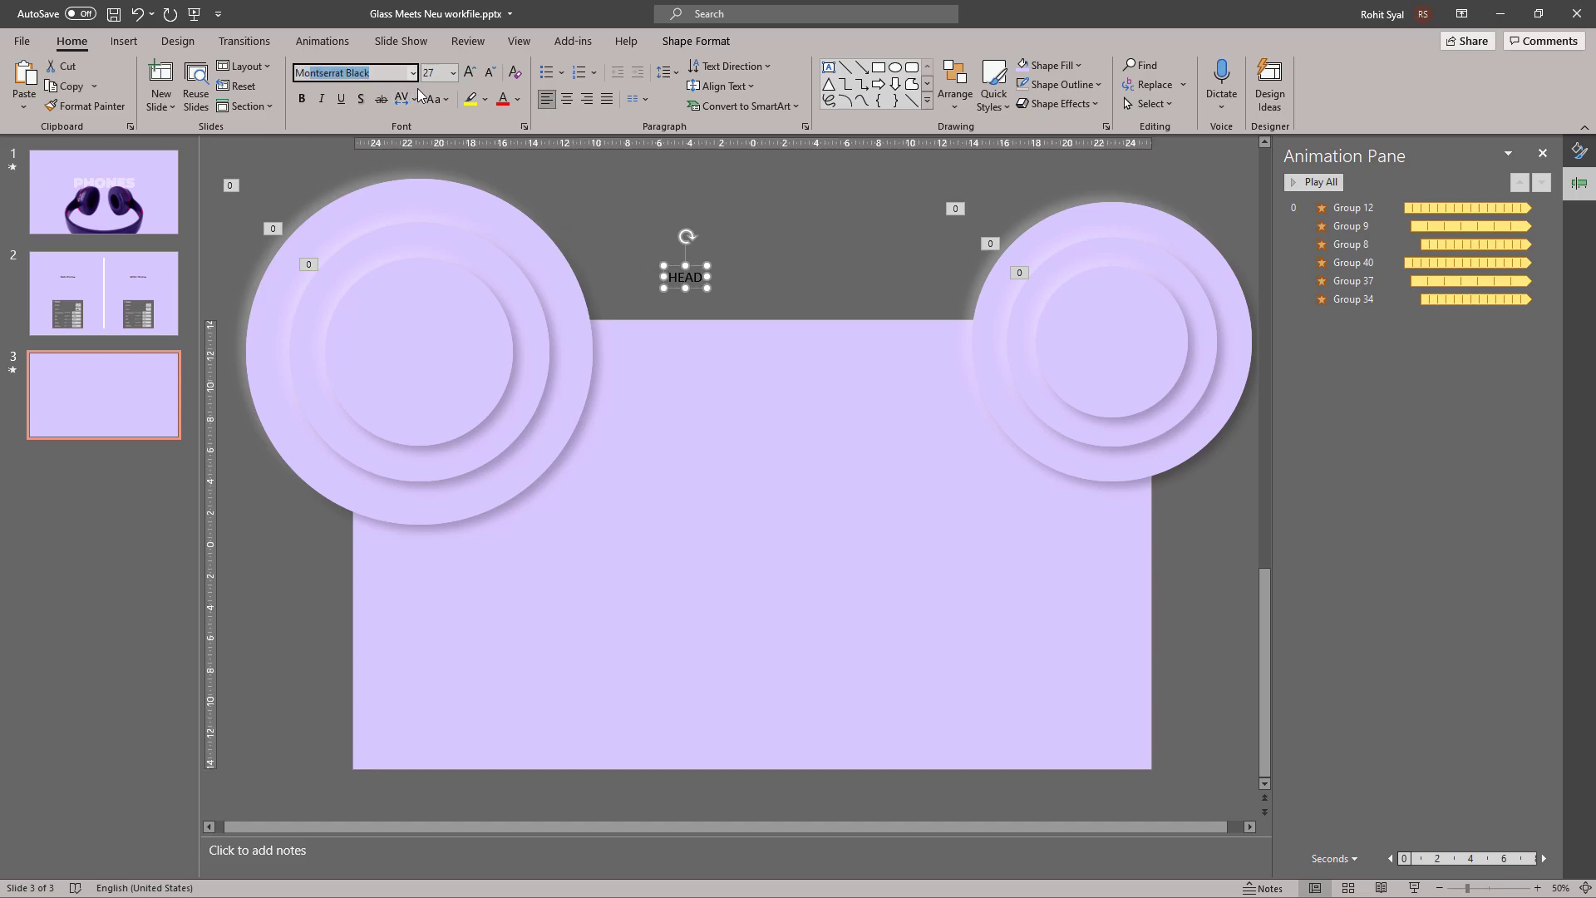
pyautogui.press('Return')
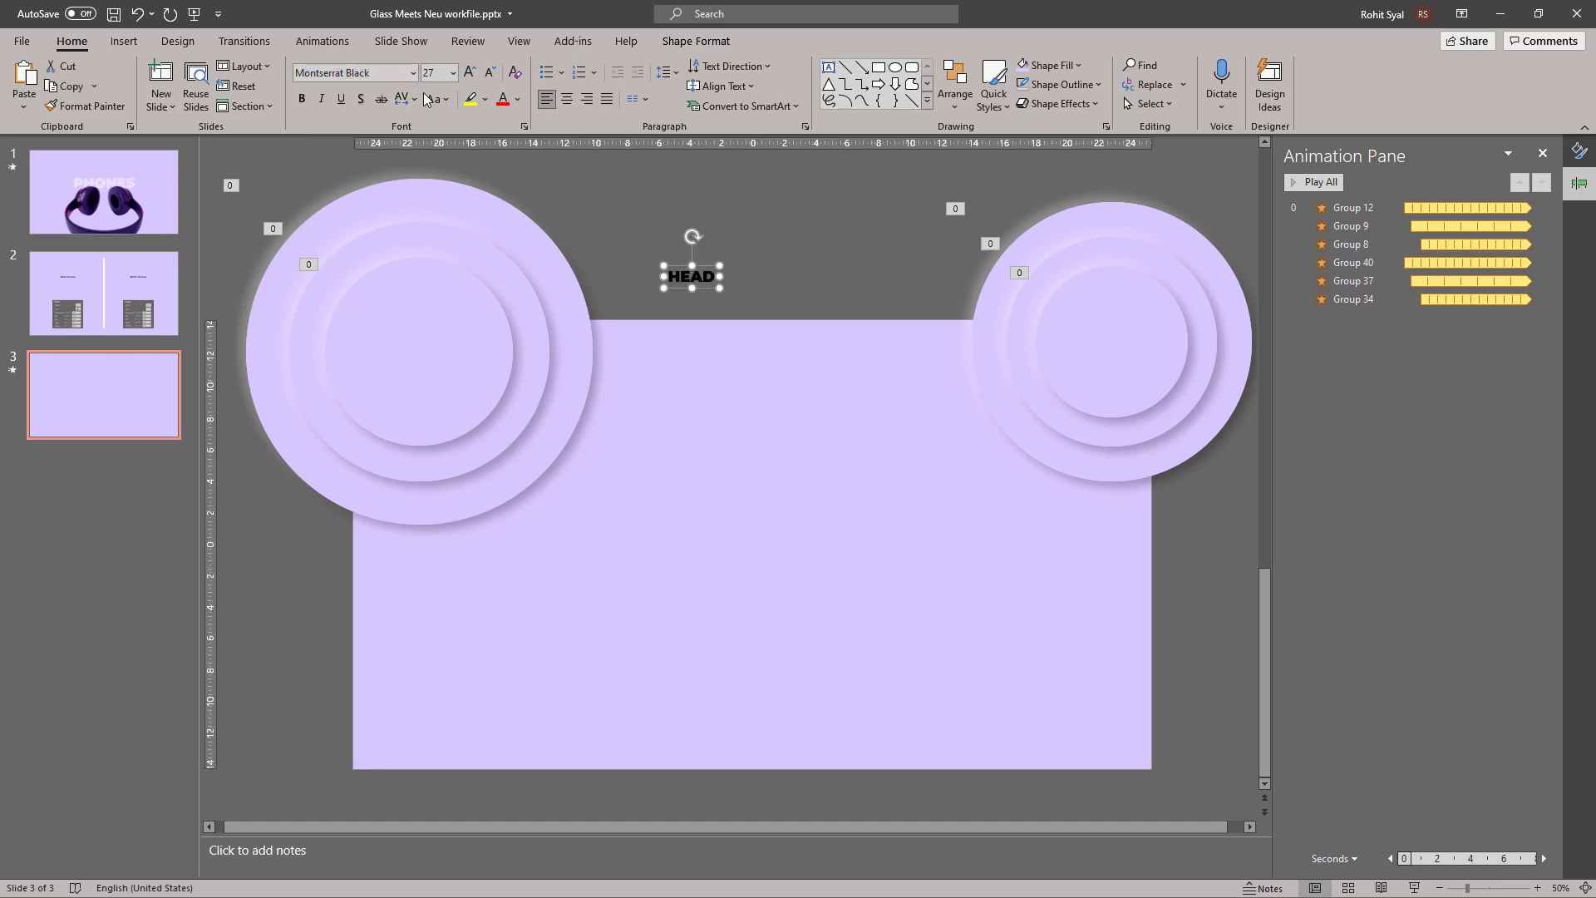
# Step: Move the HEAD text onto the slide, enlarge it to 115 pt, and centre it horizontally
pyautogui.moveTo(674, 295); pyautogui.dragTo(717, 500)
pyautogui.click(471, 73)
pyautogui.click(470, 73)
pyautogui.click(471, 74)
pyautogui.click(470, 73)
pyautogui.click(471, 73)
pyautogui.click(471, 73)
pyautogui.click(471, 73)
pyautogui.click(470, 73)
pyautogui.click(470, 73)
pyautogui.click(470, 73)
pyautogui.click(470, 74)
pyautogui.click(470, 73)
pyautogui.click(471, 74)
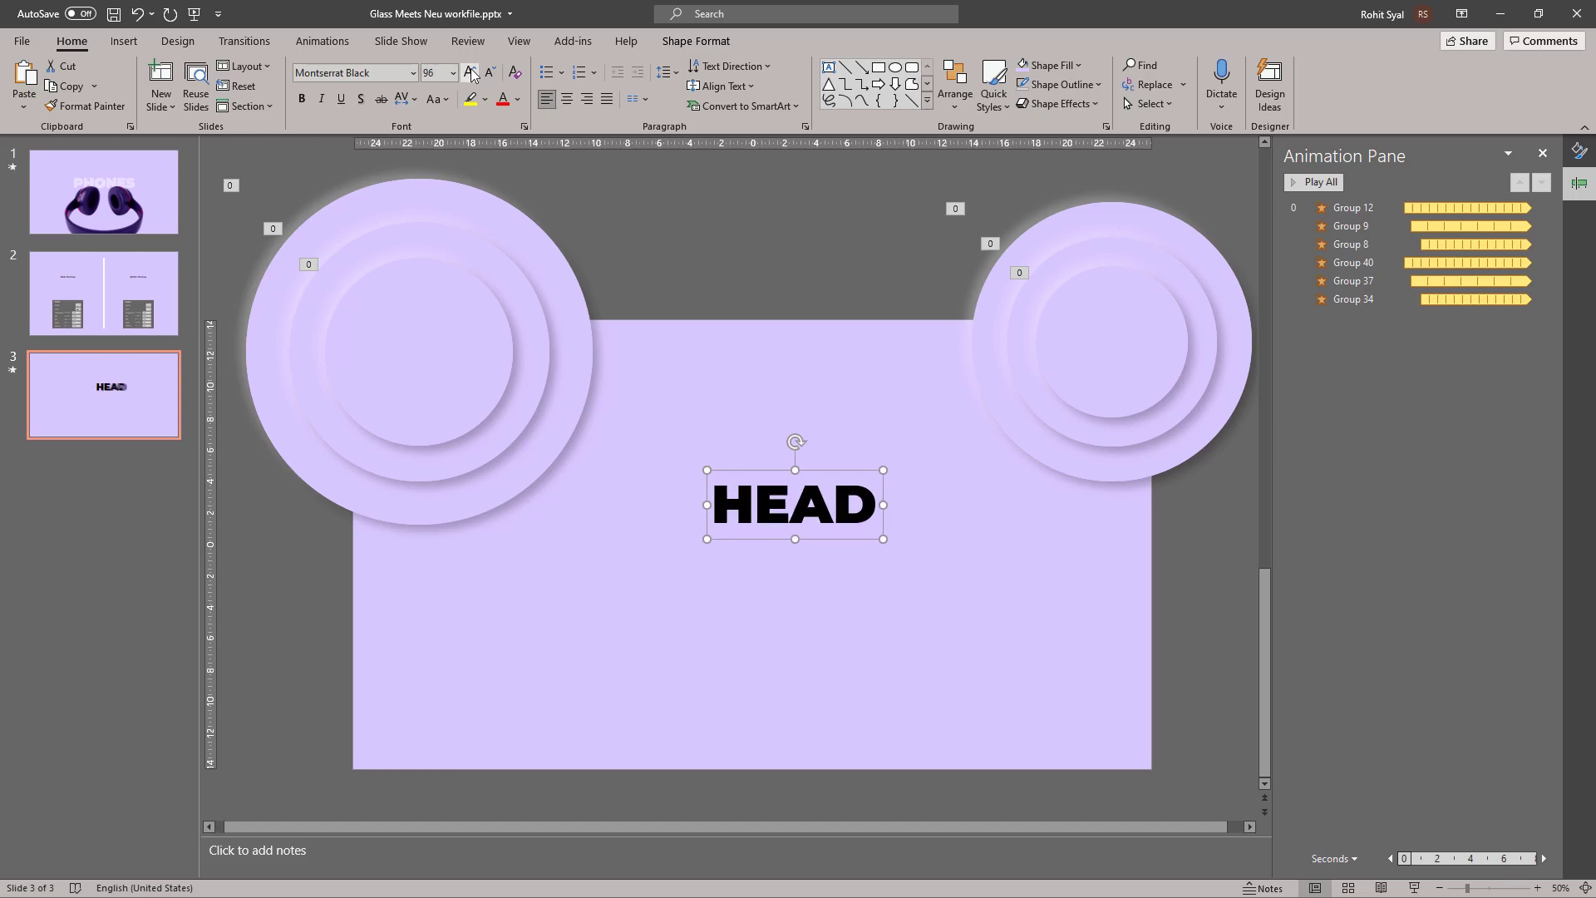
pyautogui.click(471, 73)
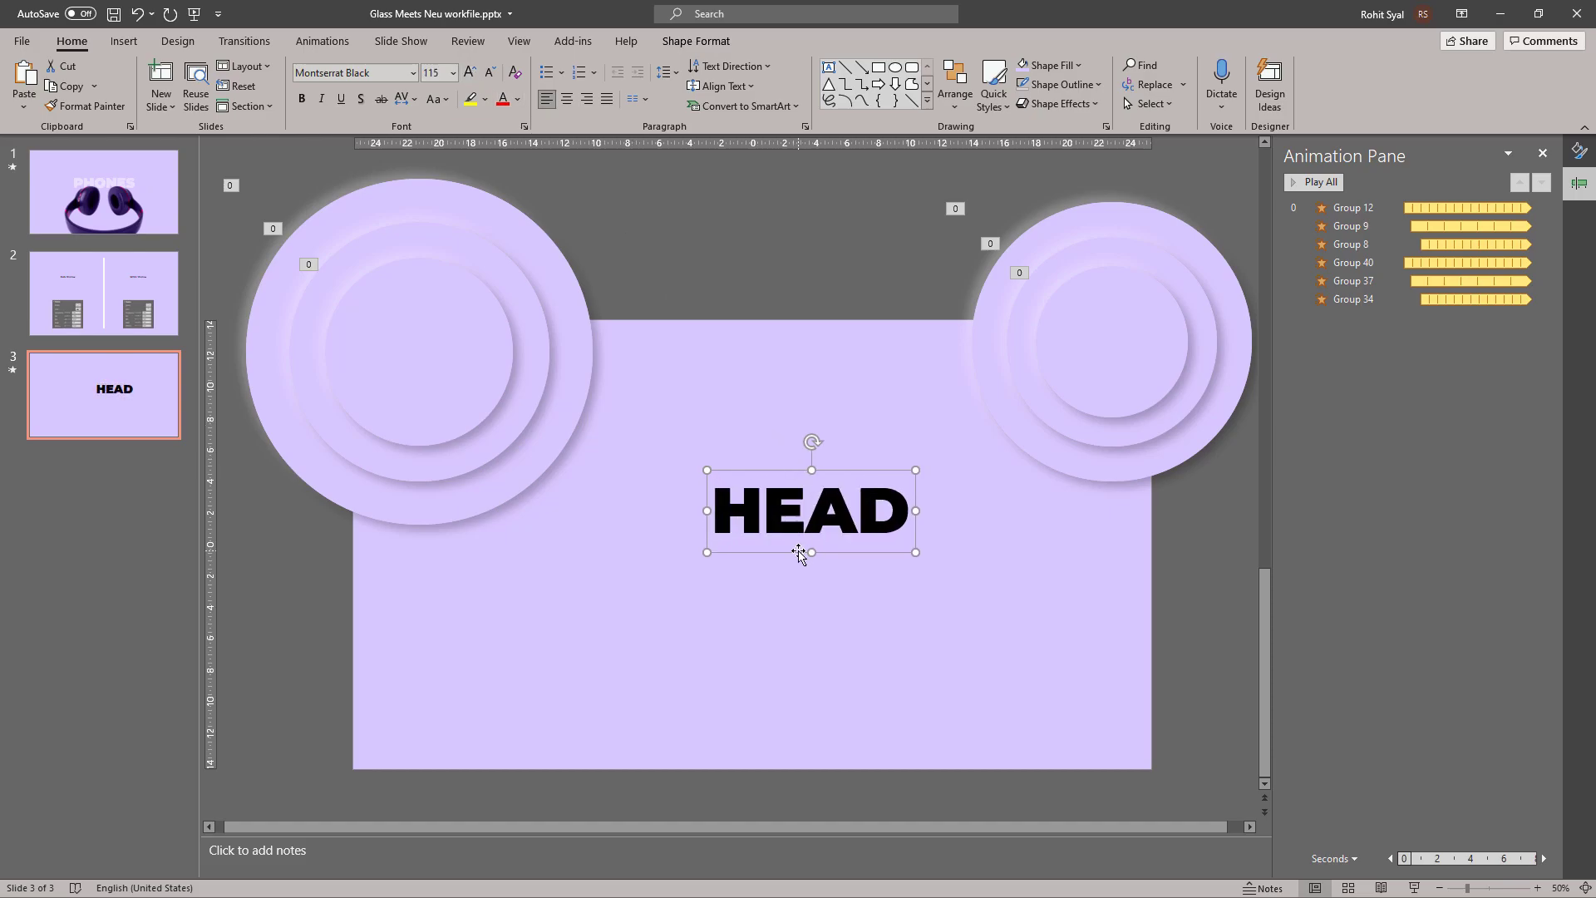
pyautogui.moveTo(796, 555); pyautogui.dragTo(741, 542)
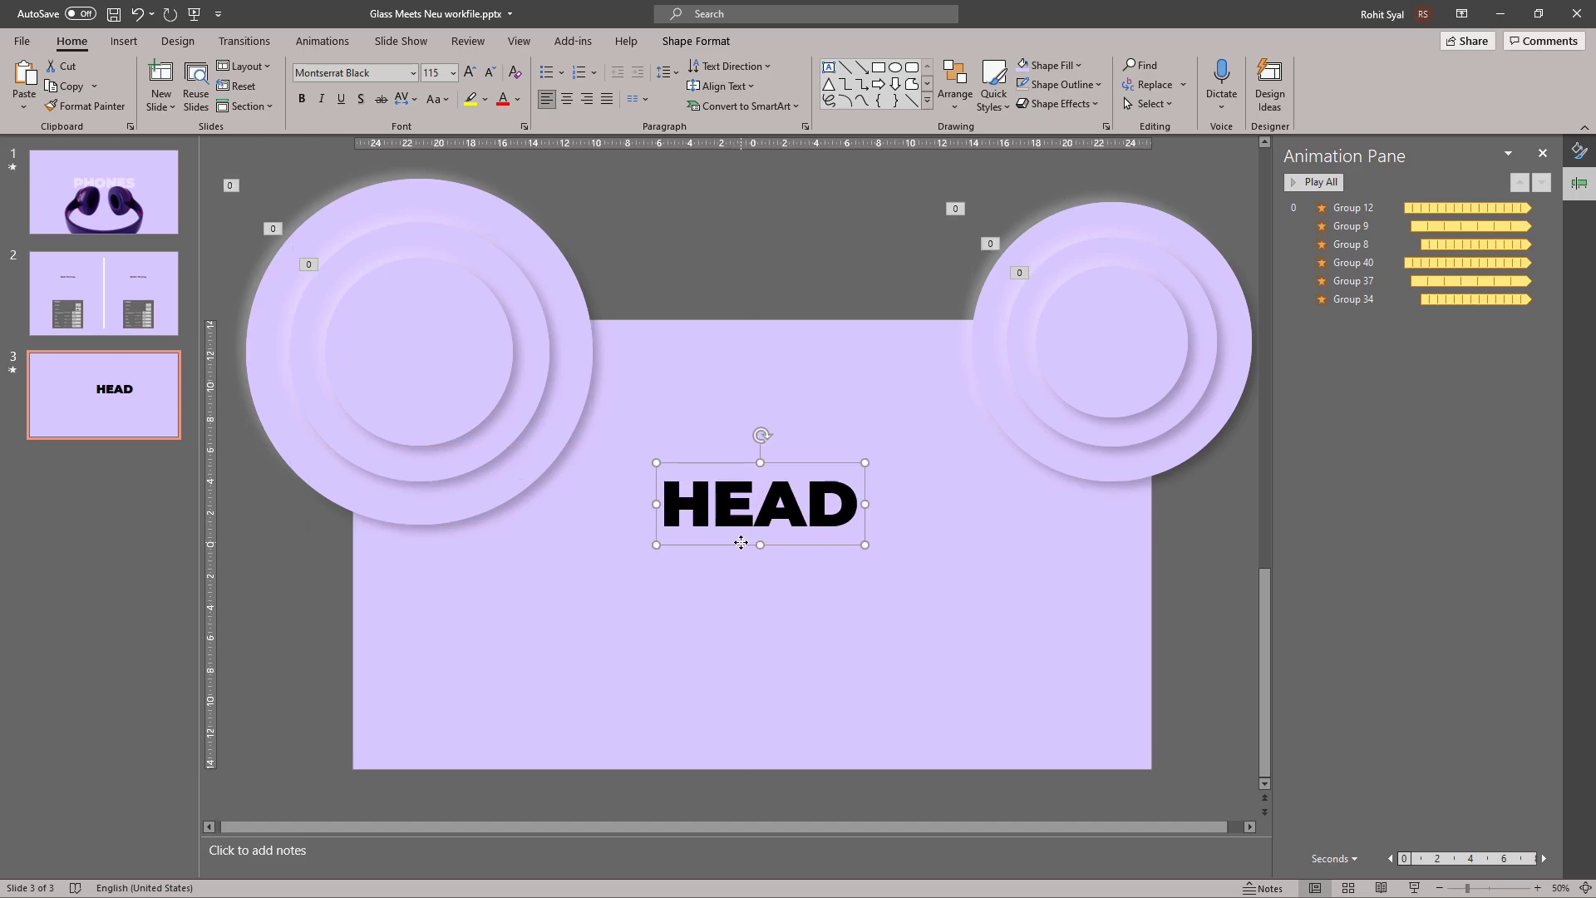
# Step: Close the animation and formatting panes and fill the HEAD text with the slide's lavender background colour
pyautogui.click(1542, 153)
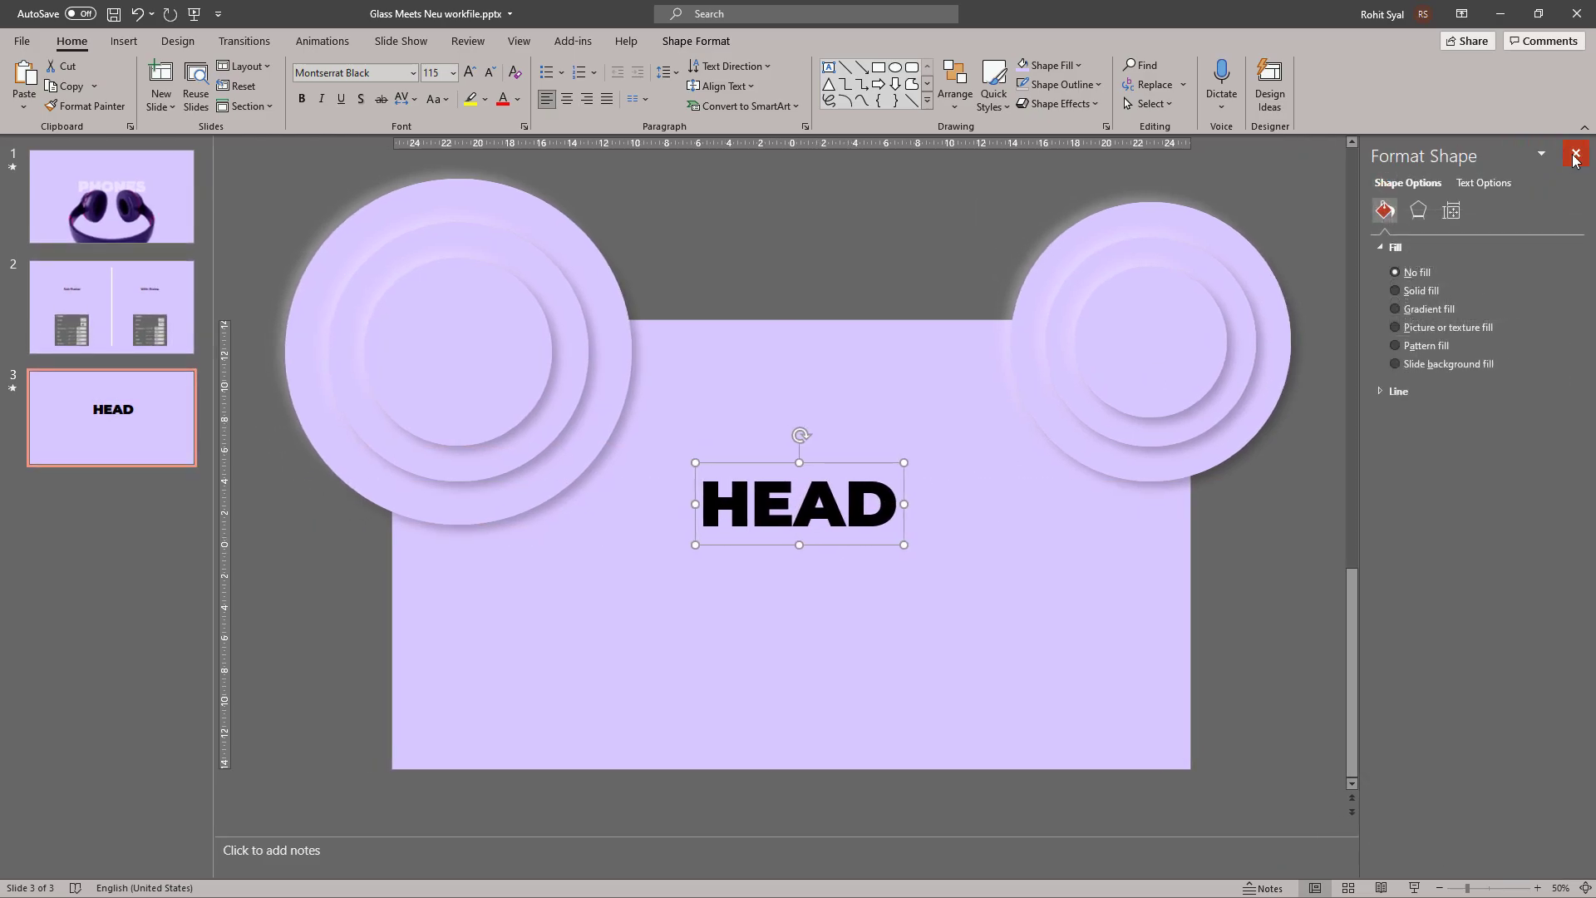
pyautogui.click(1579, 150)
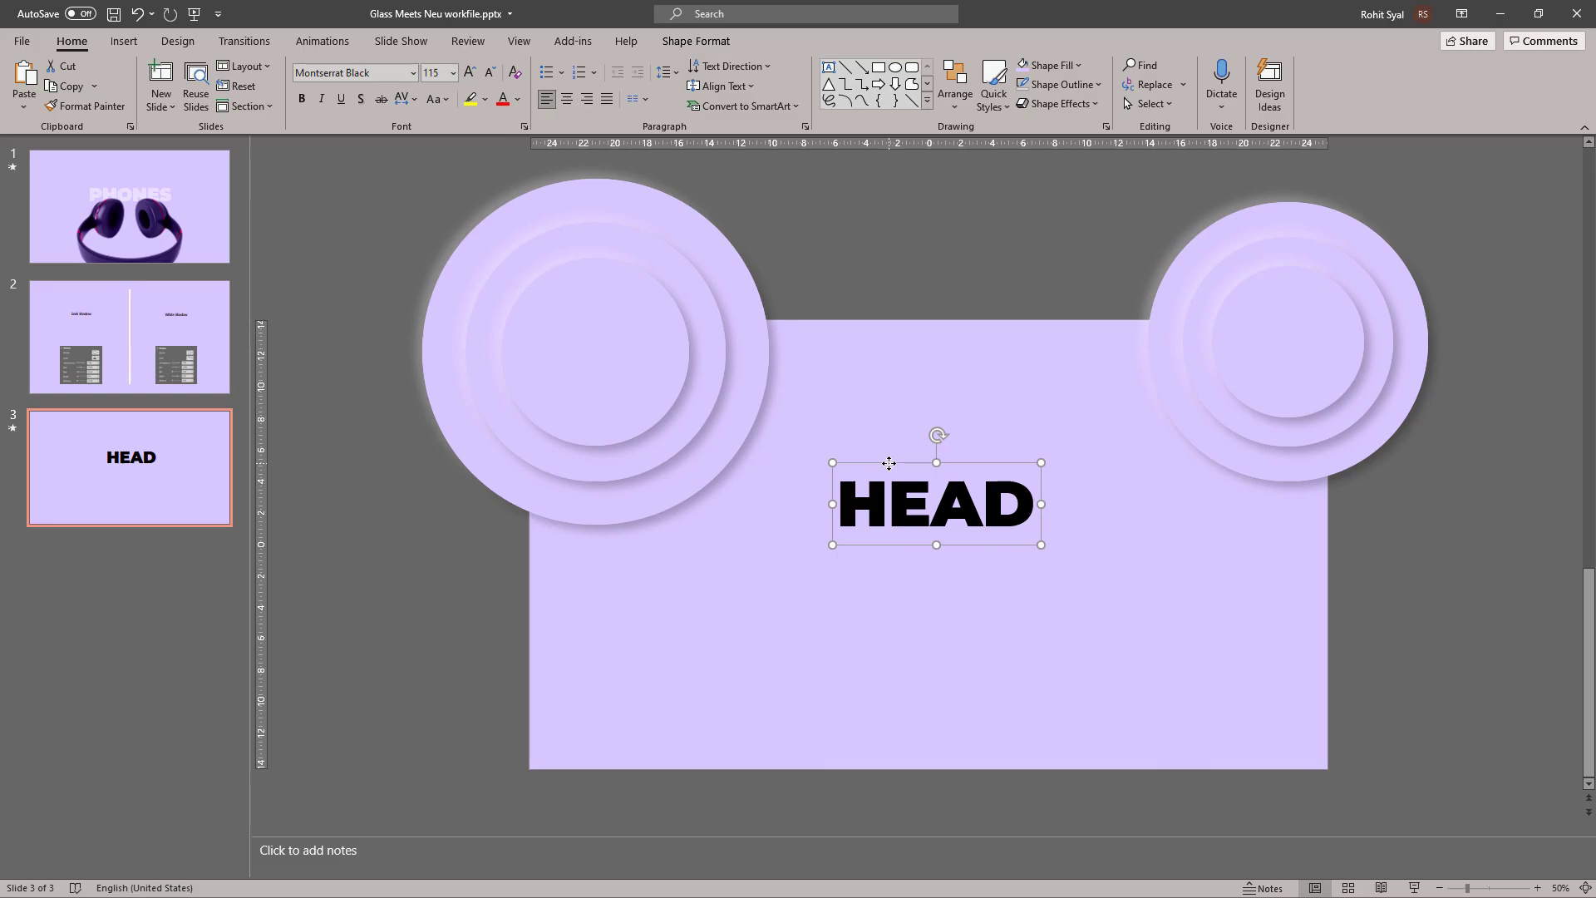
pyautogui.click(698, 50)
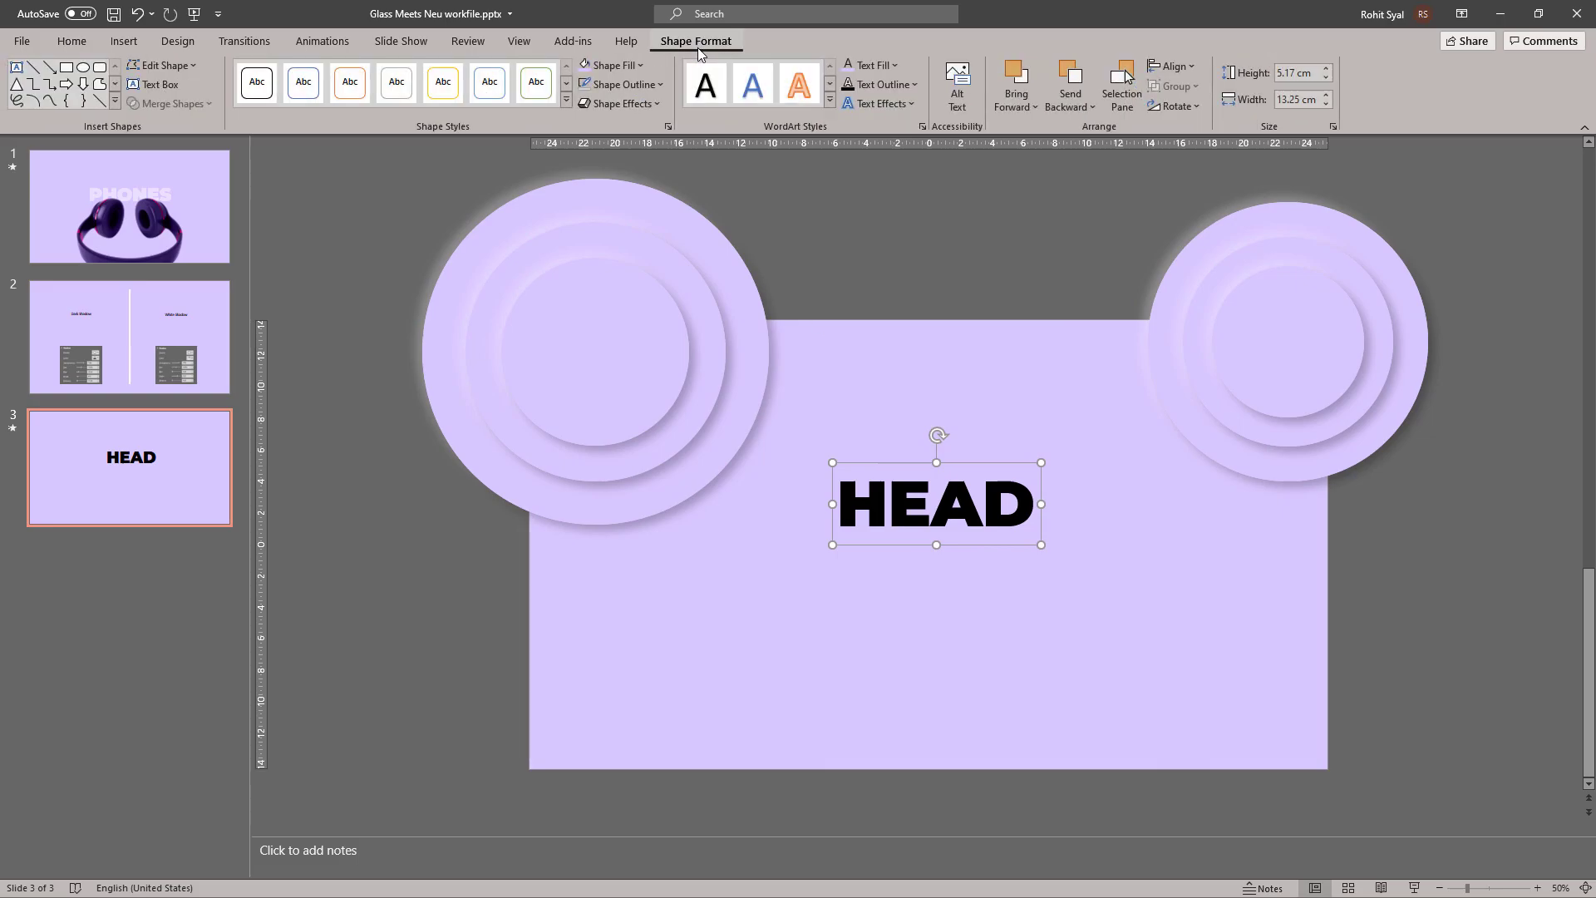
pyautogui.click(847, 71)
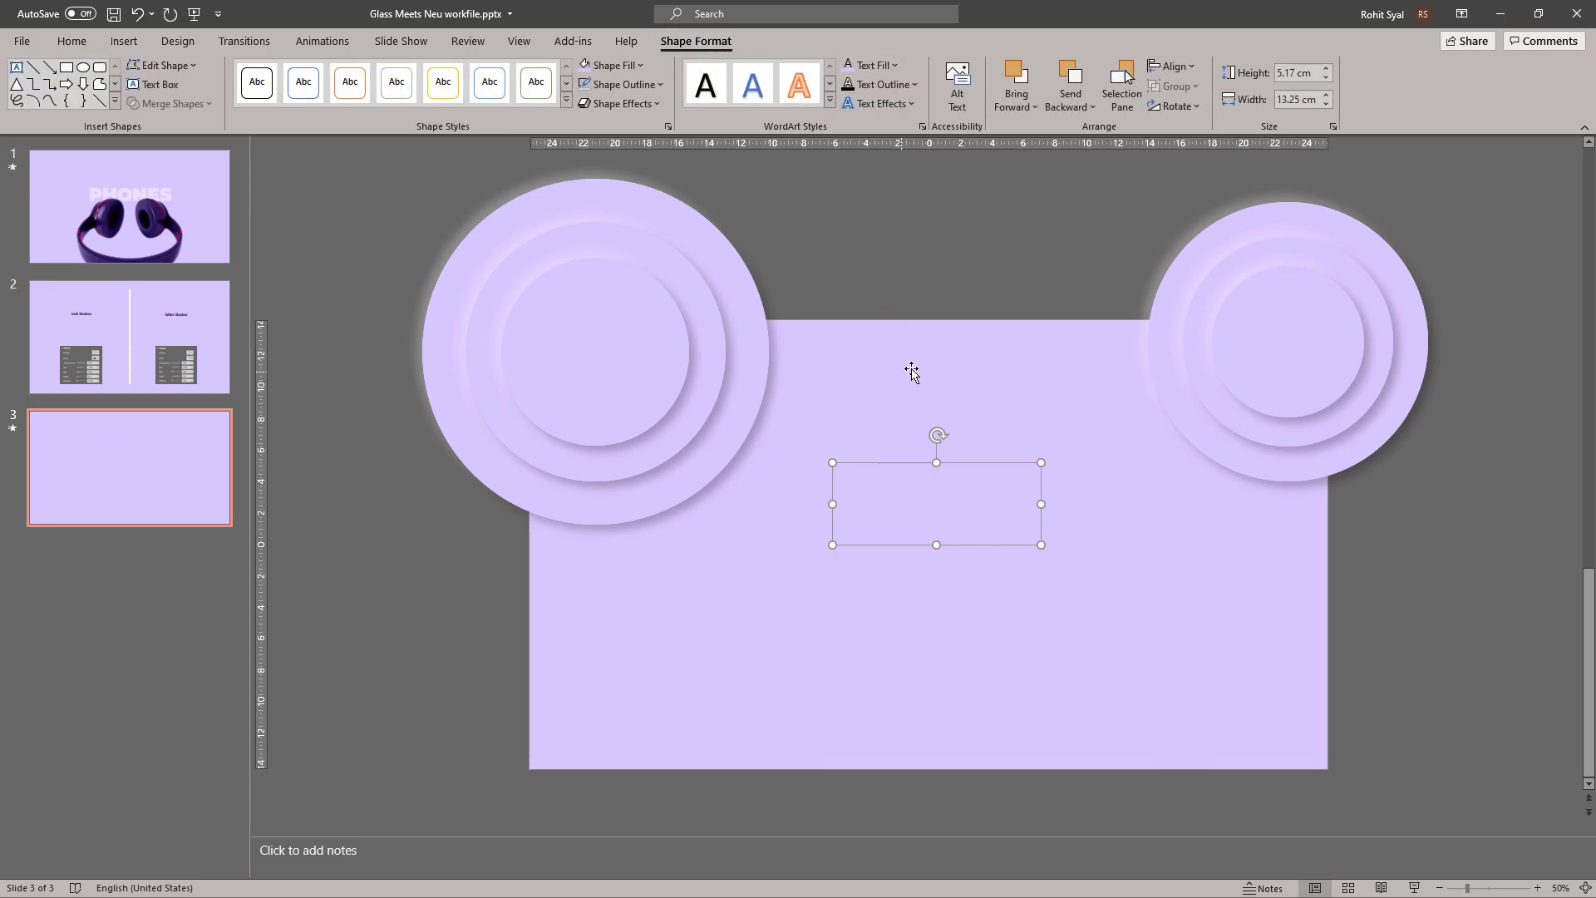
# Step: Apply an outer shadow preset that falls toward the lower right to the HEAD text
pyautogui.rightClick(881, 463)
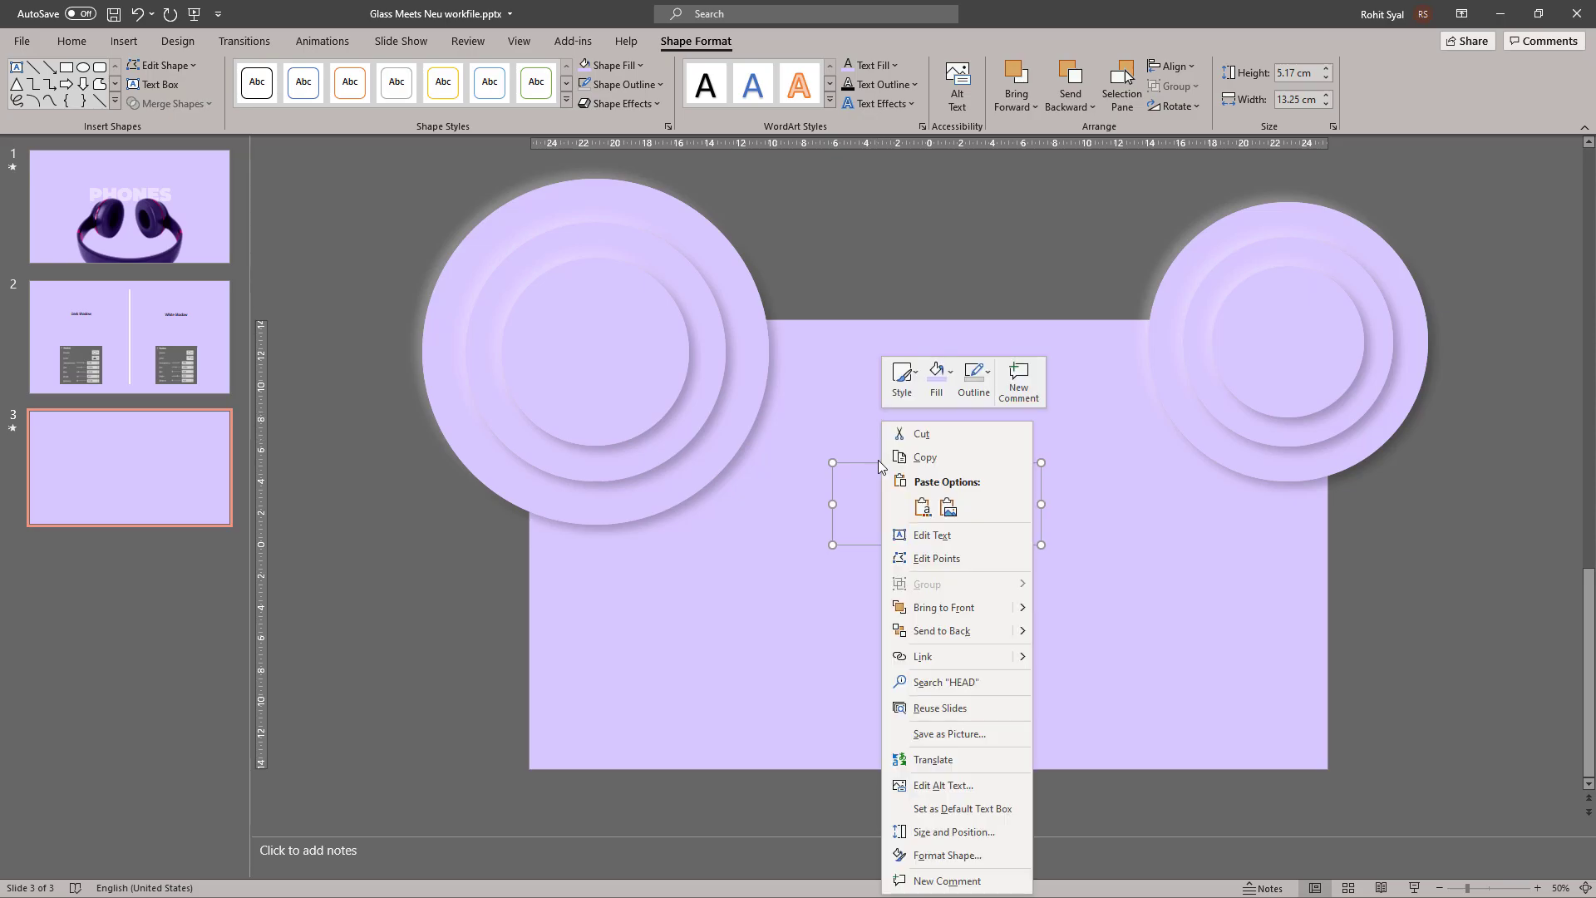
pyautogui.click(924, 857)
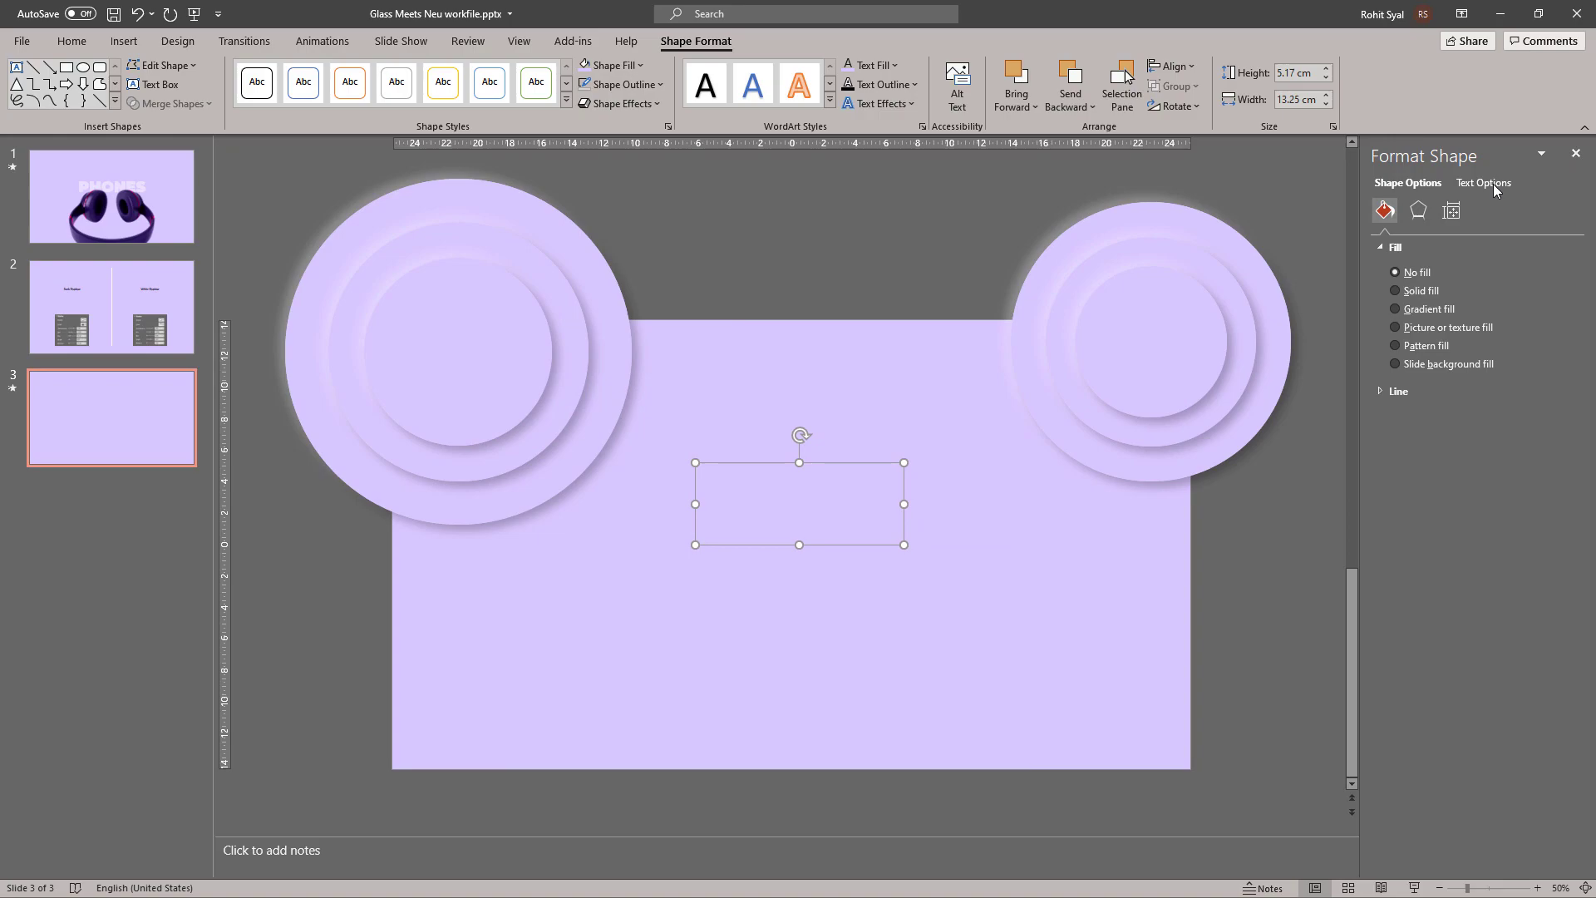
pyautogui.click(1488, 183)
pyautogui.click(1418, 213)
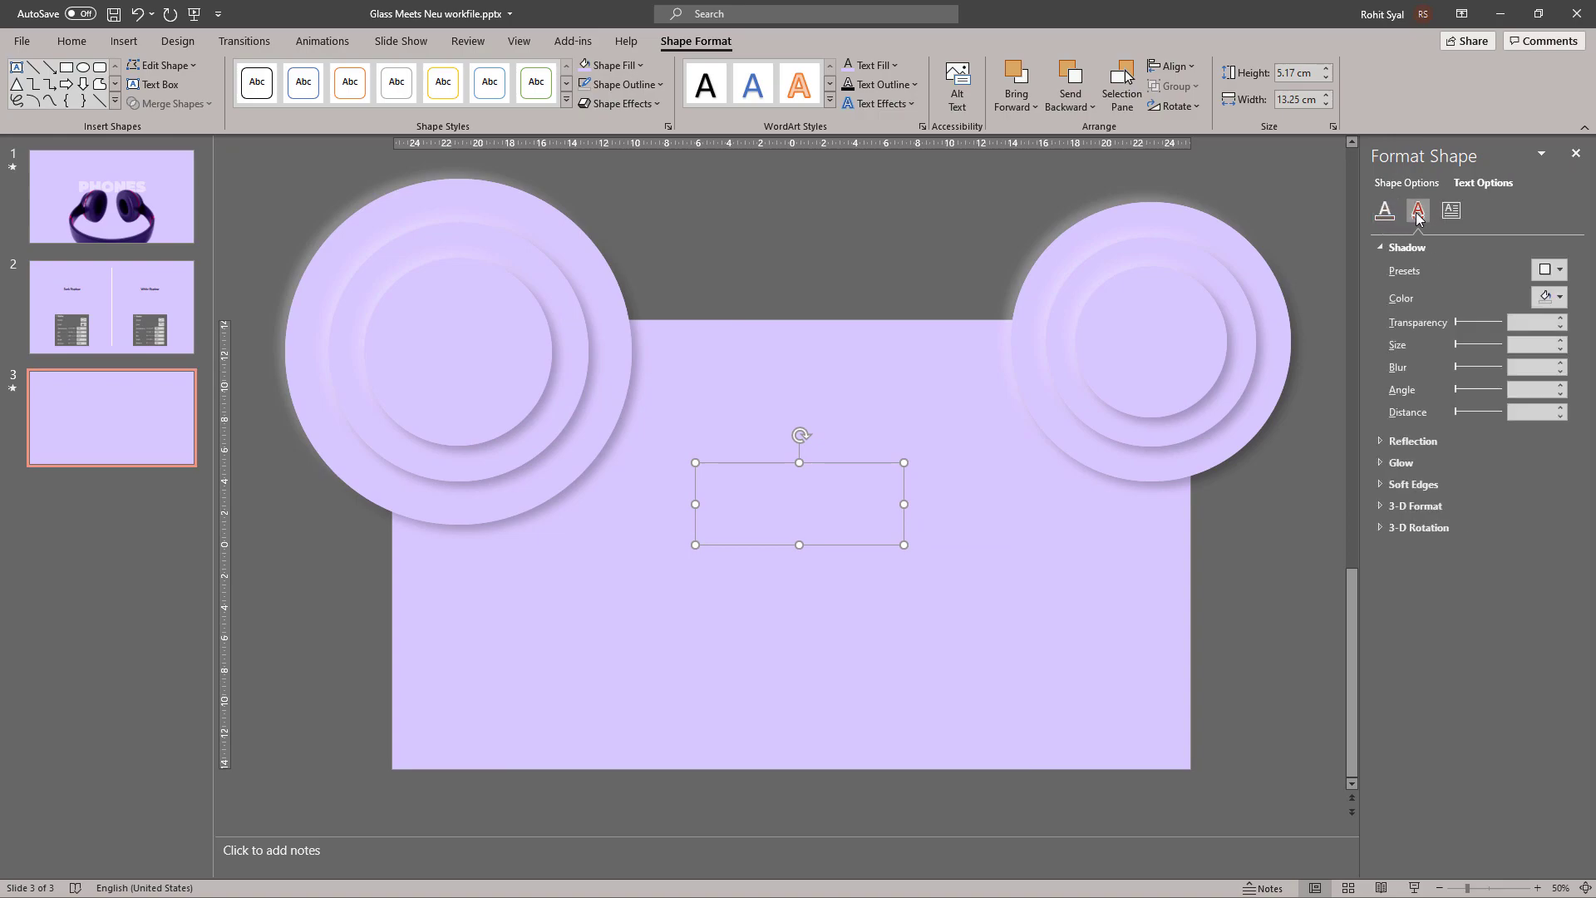
pyautogui.click(1550, 270)
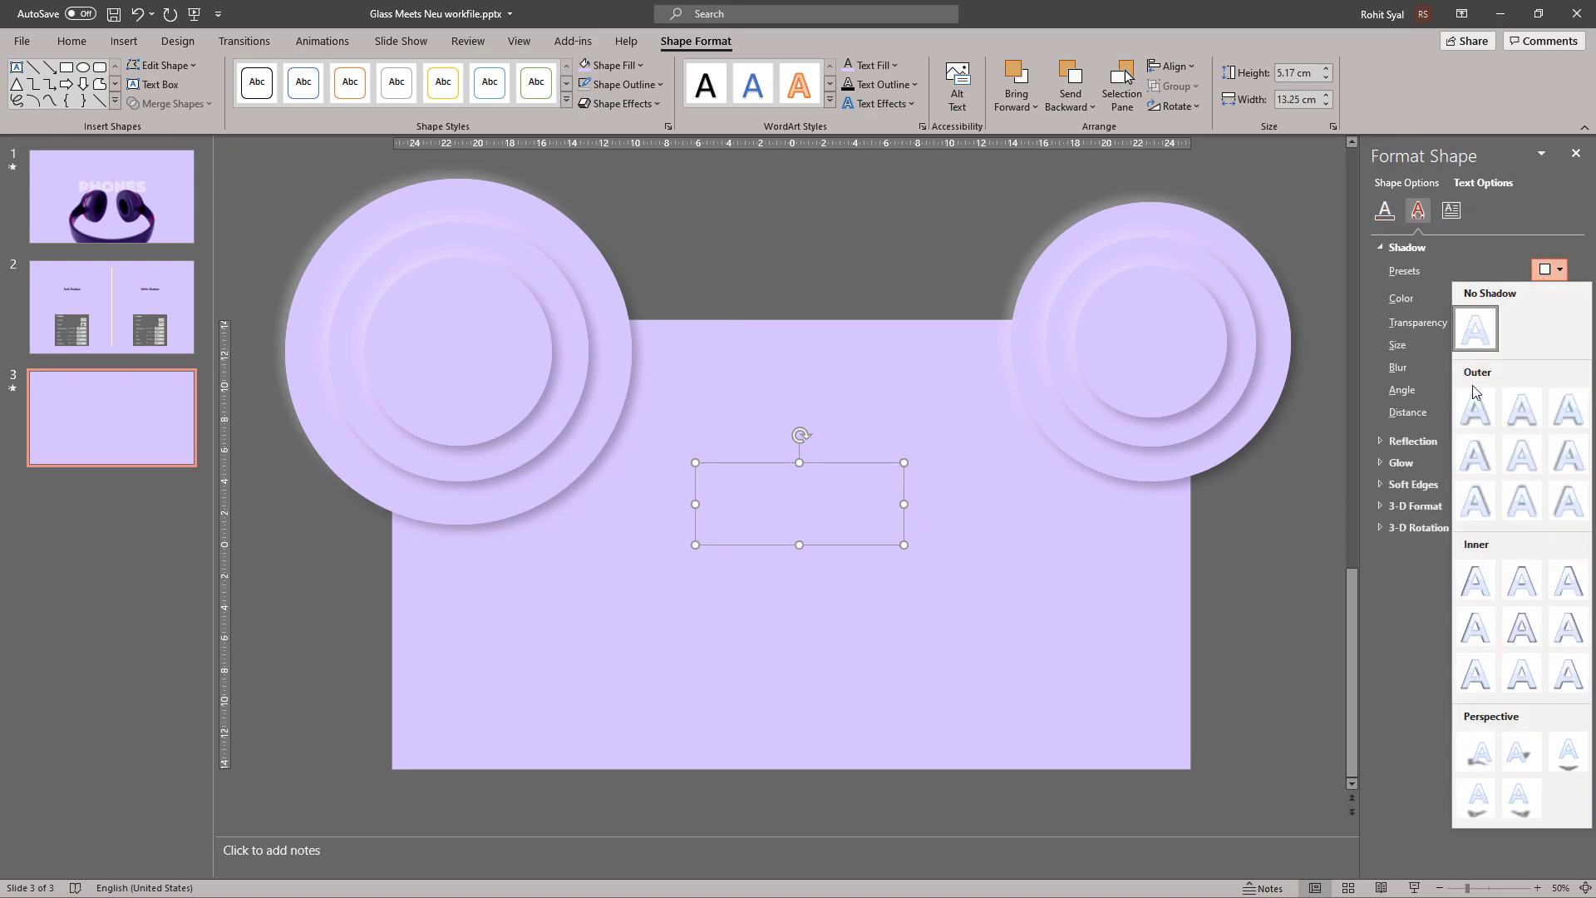
pyautogui.click(1473, 411)
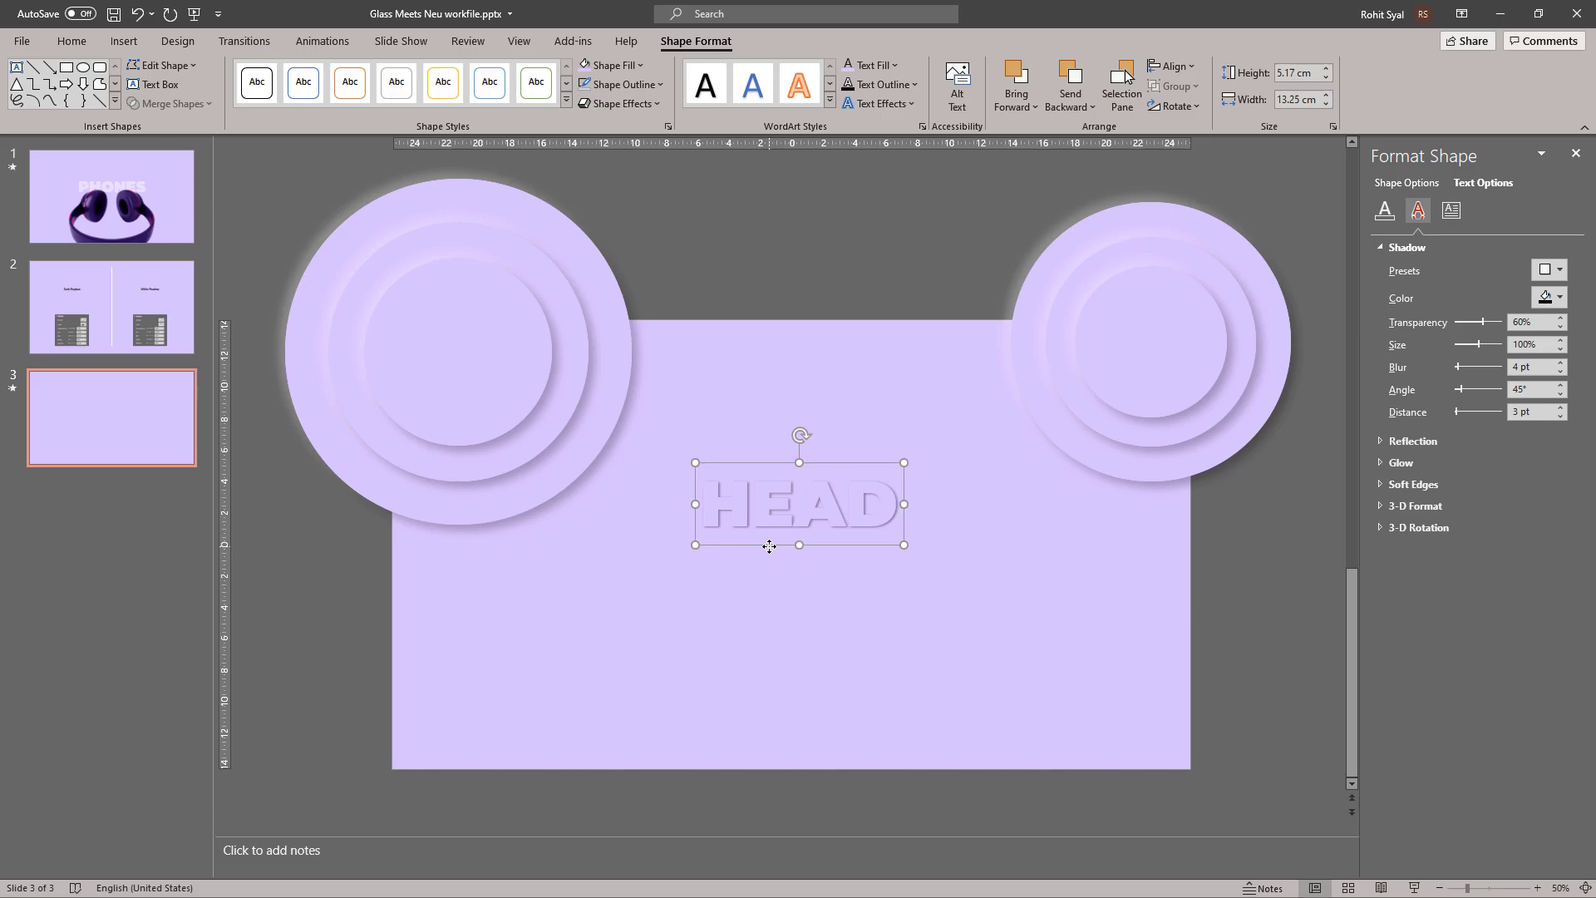
# Step: Duplicate the HEAD text below the original and give the copy a white shadow at a 225° angle
pyautogui.hotkey('ctrl', 'v')
pyautogui.moveTo(782, 548); pyautogui.dragTo(769, 618)
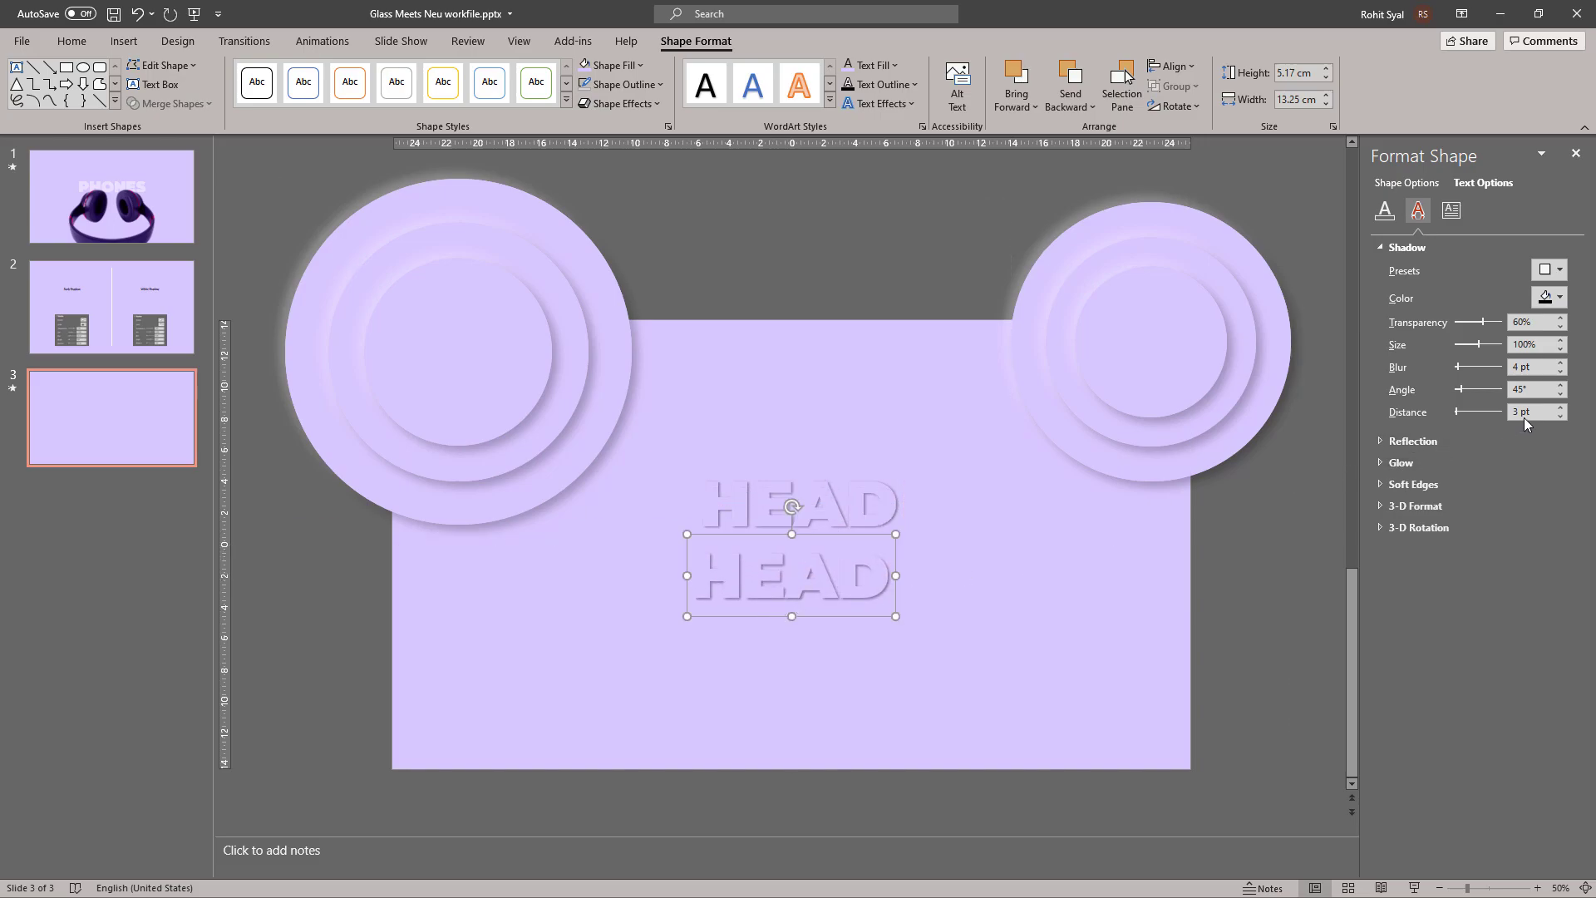
pyautogui.write('225')
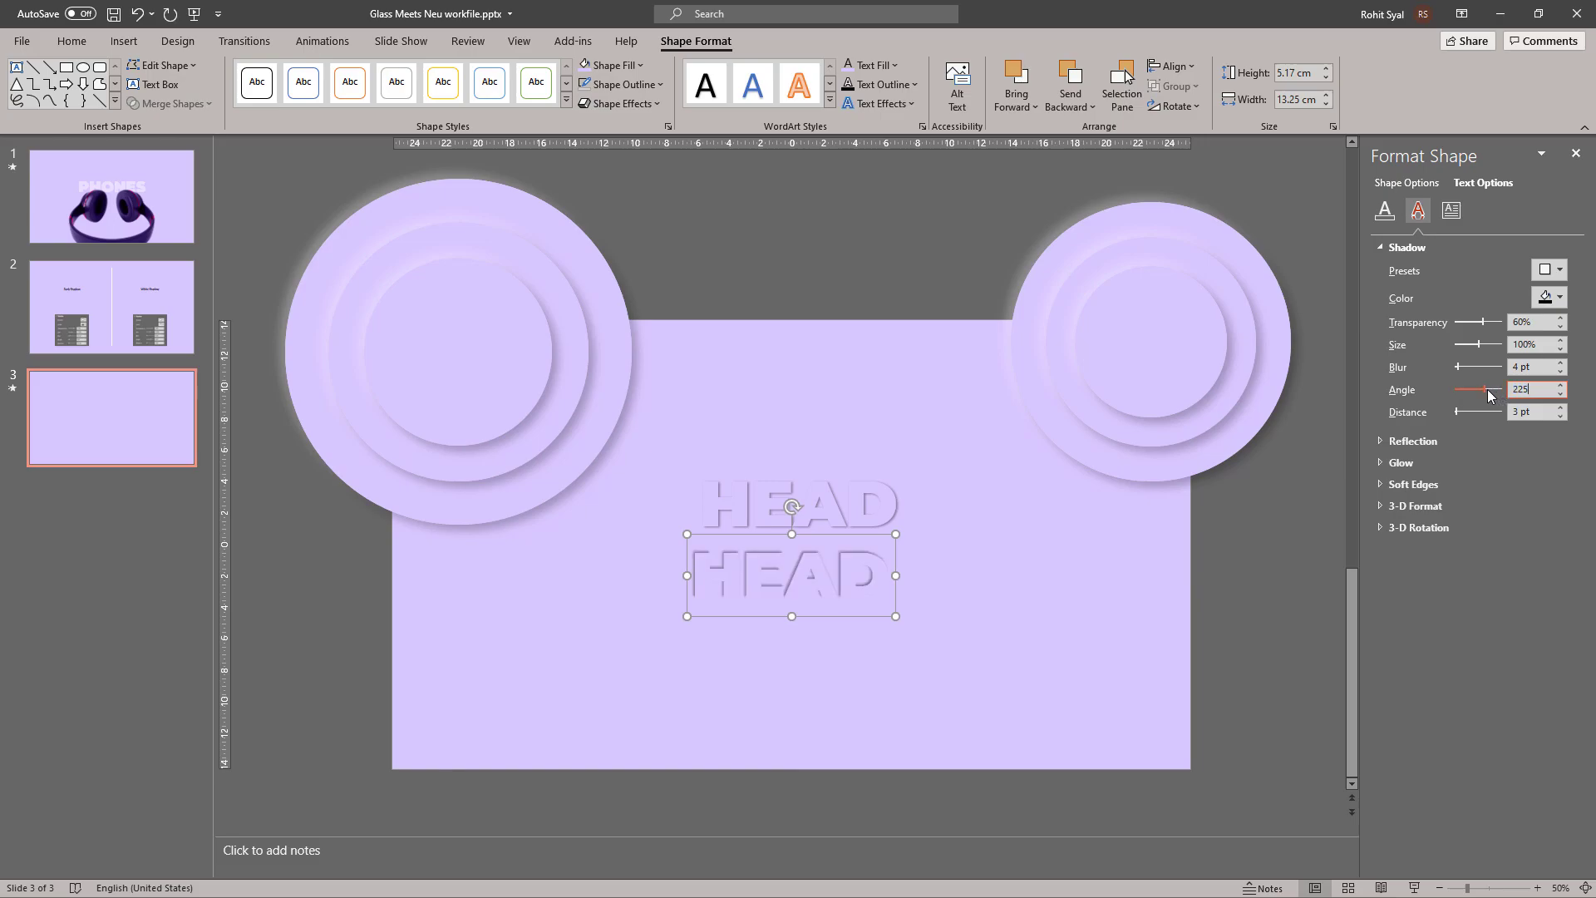
pyautogui.click(1552, 299)
pyautogui.click(1458, 341)
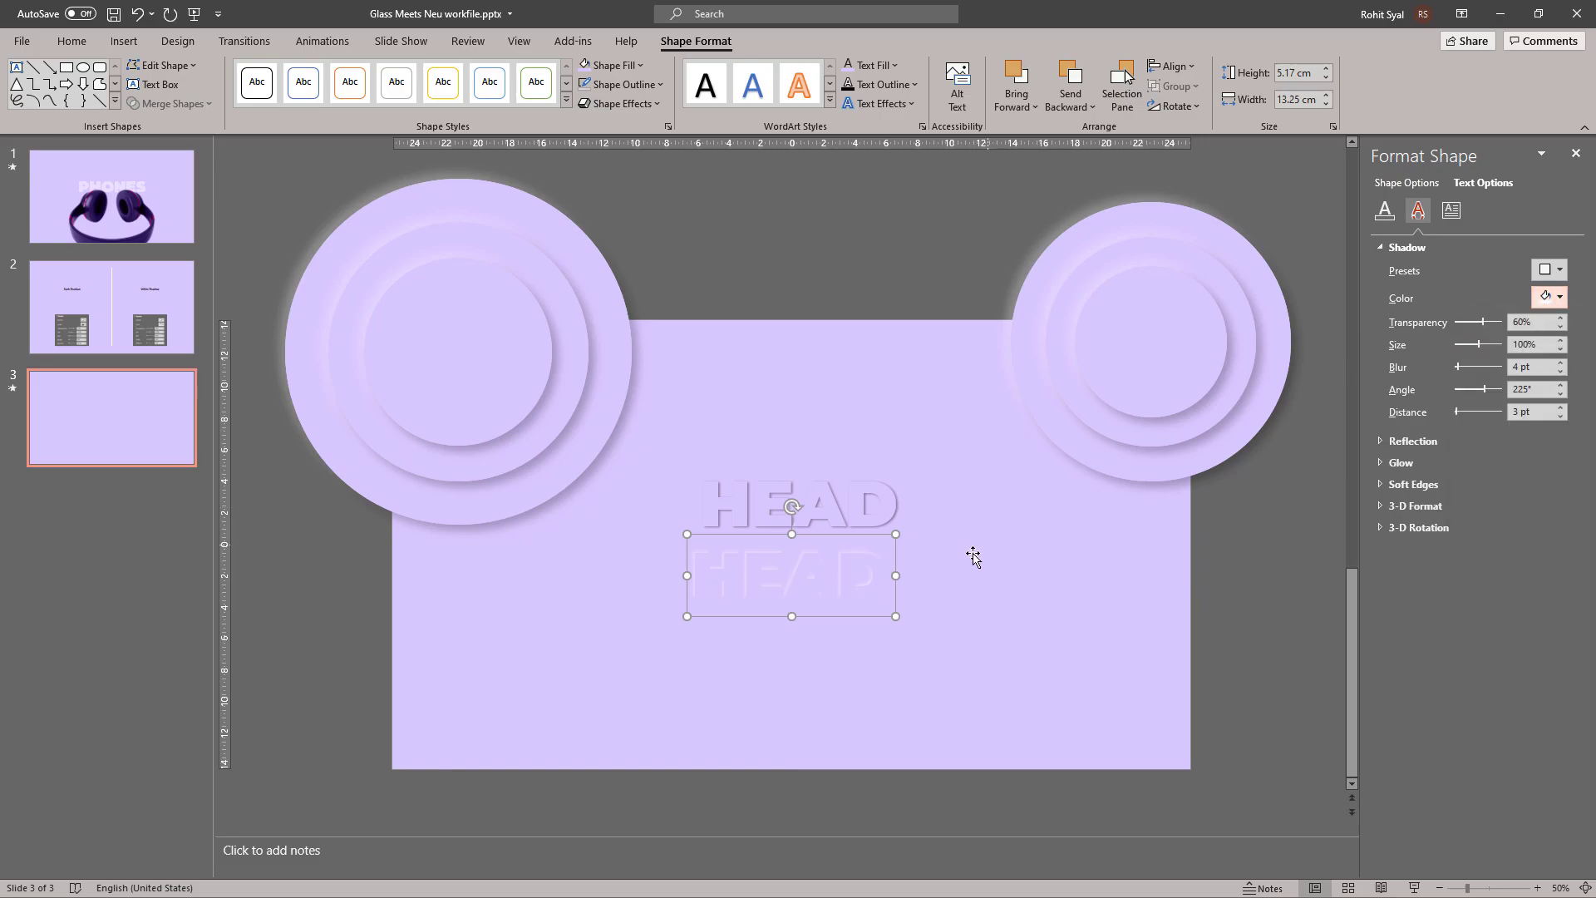
# Step: Line up the two HEAD texts horizontally, overlay them with Align Middle, and preview the slide show
pyautogui.moveTo(879, 619); pyautogui.dragTo(886, 599)
pyautogui.moveTo(655, 288); pyautogui.dragTo(948, 615)
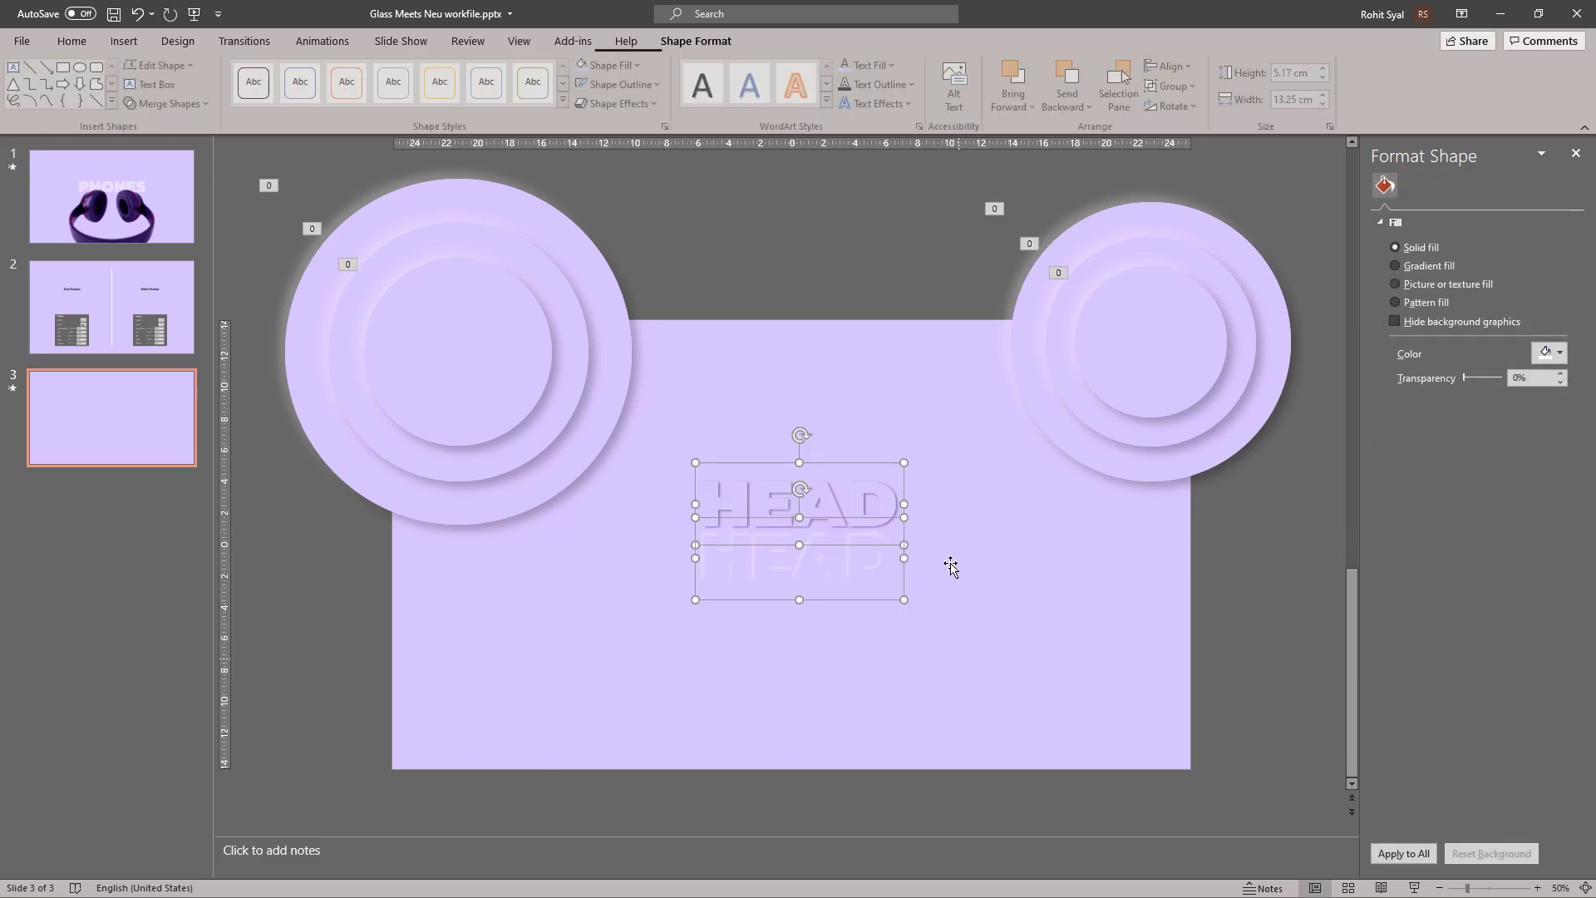
pyautogui.click(1172, 67)
pyautogui.click(1172, 66)
pyautogui.click(1172, 67)
pyautogui.click(1190, 184)
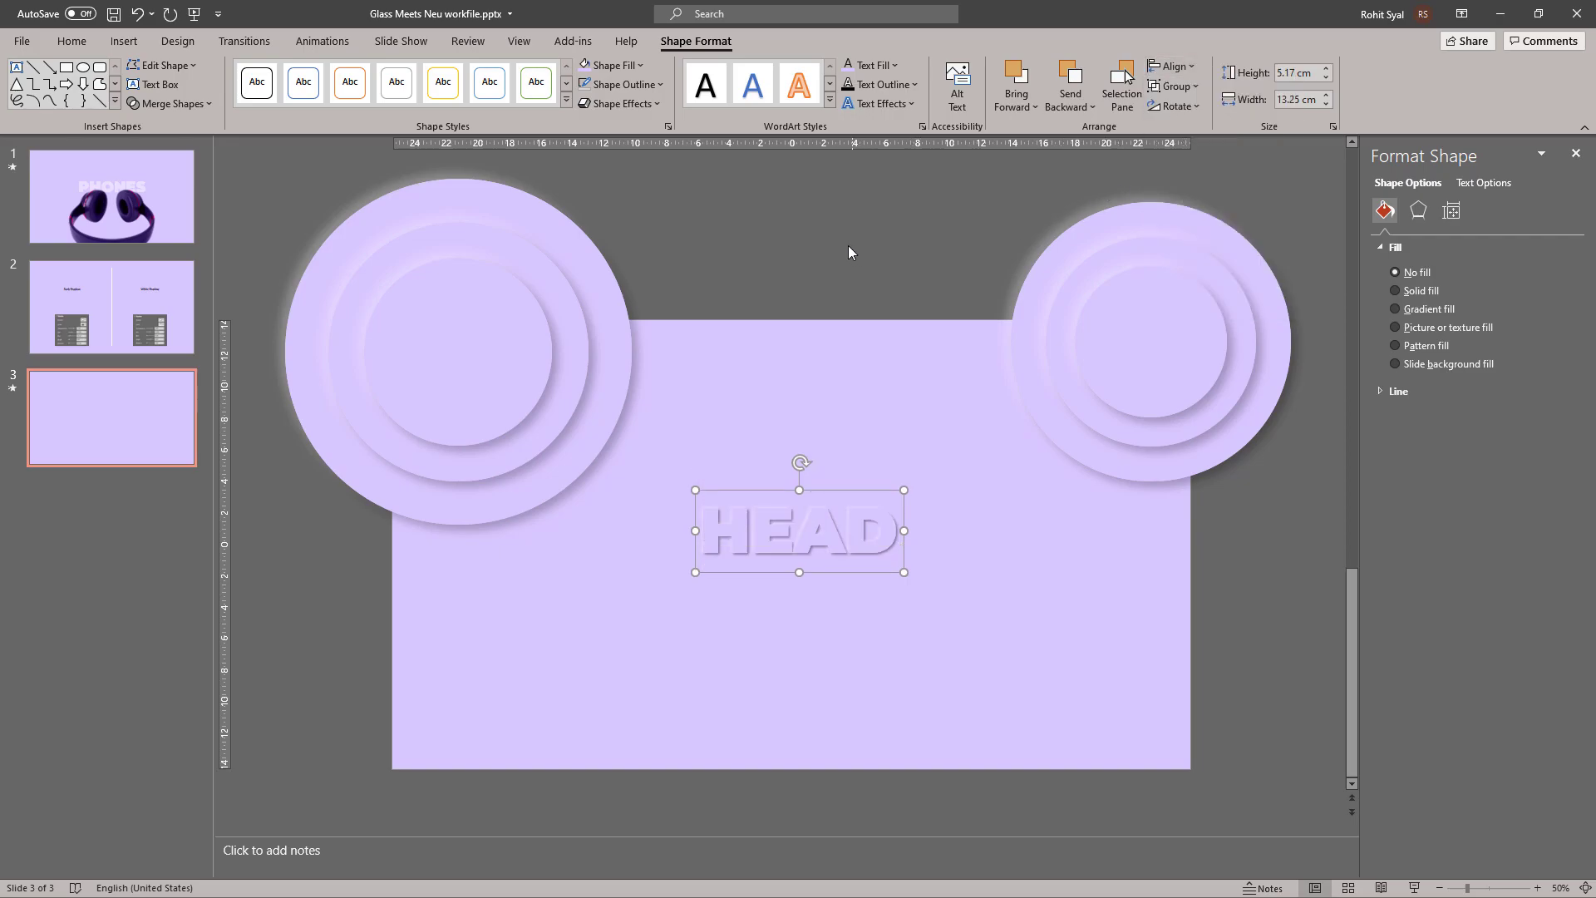
pyautogui.click(796, 253)
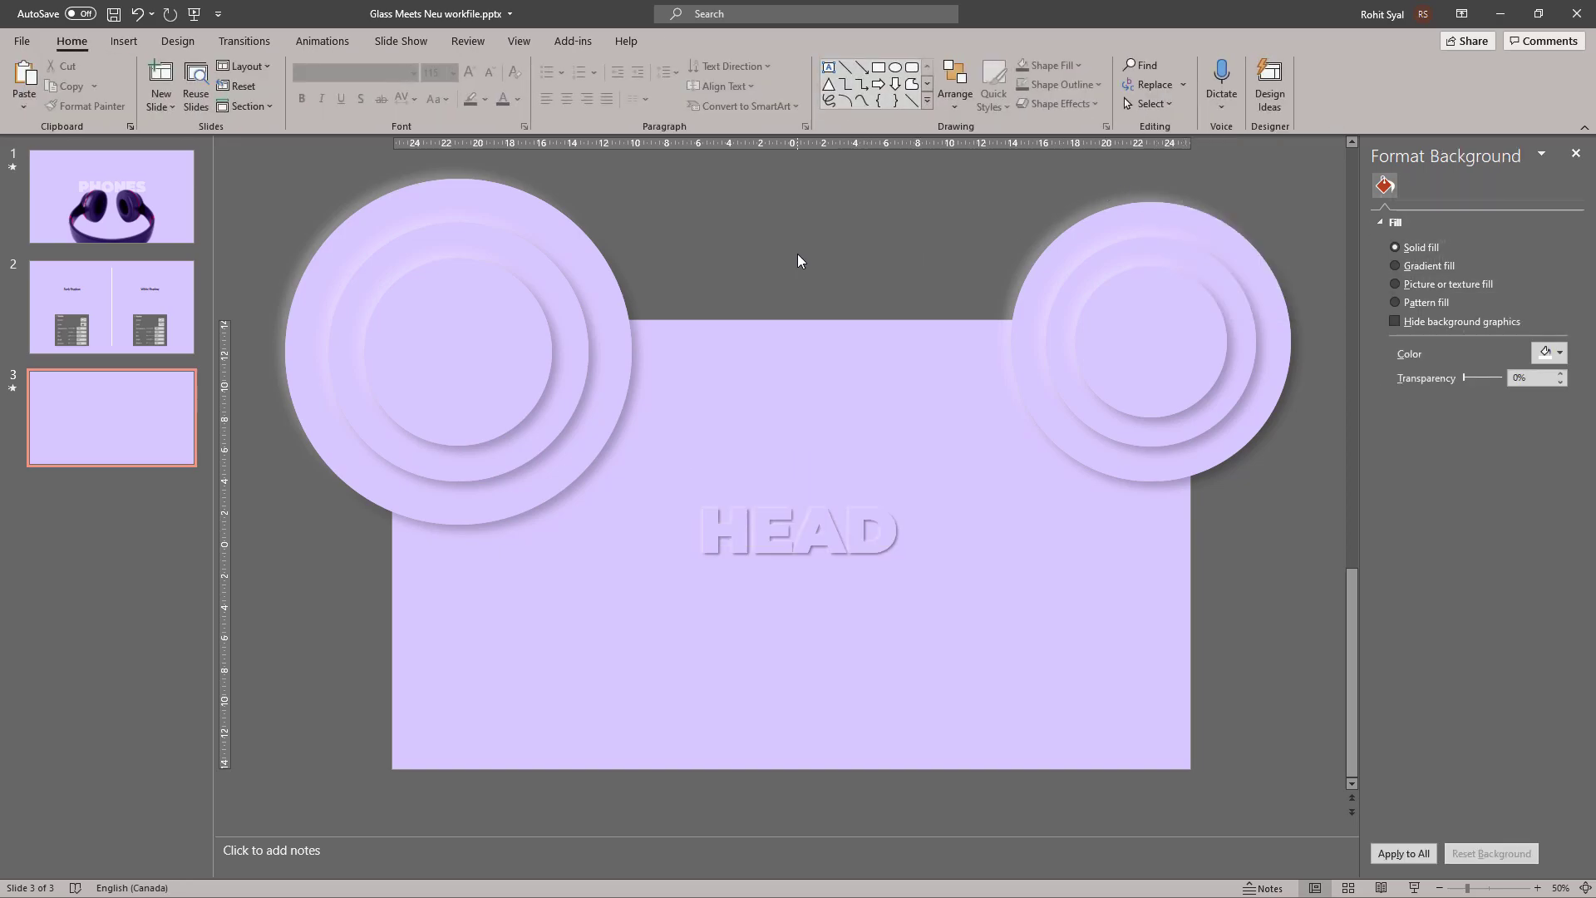
pyautogui.click(1415, 888)
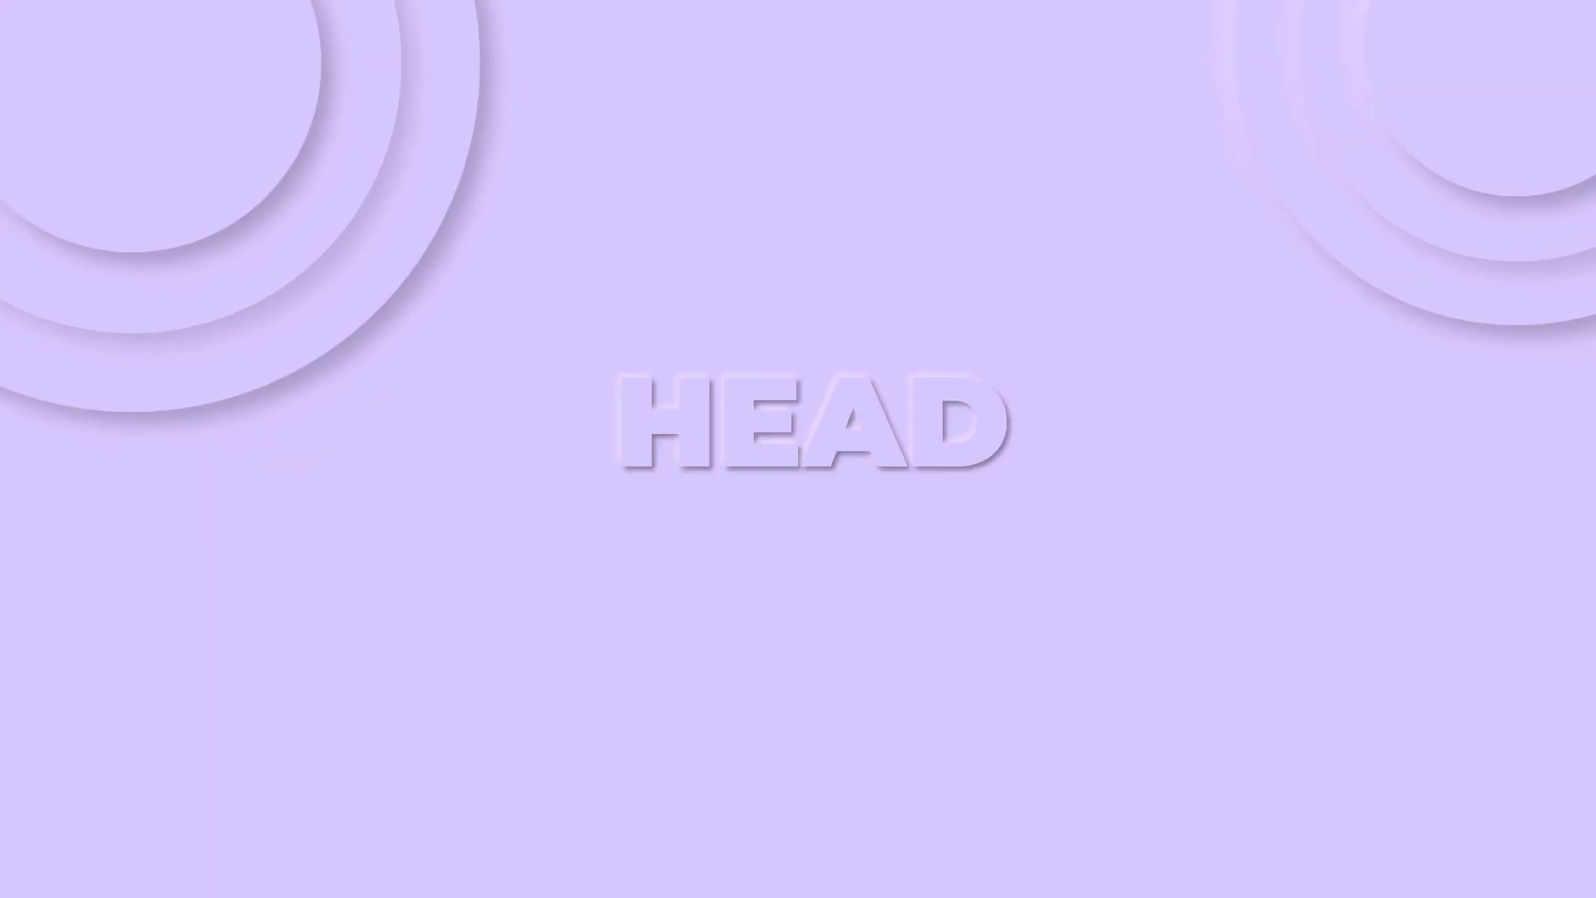
pyautogui.press('Escape')
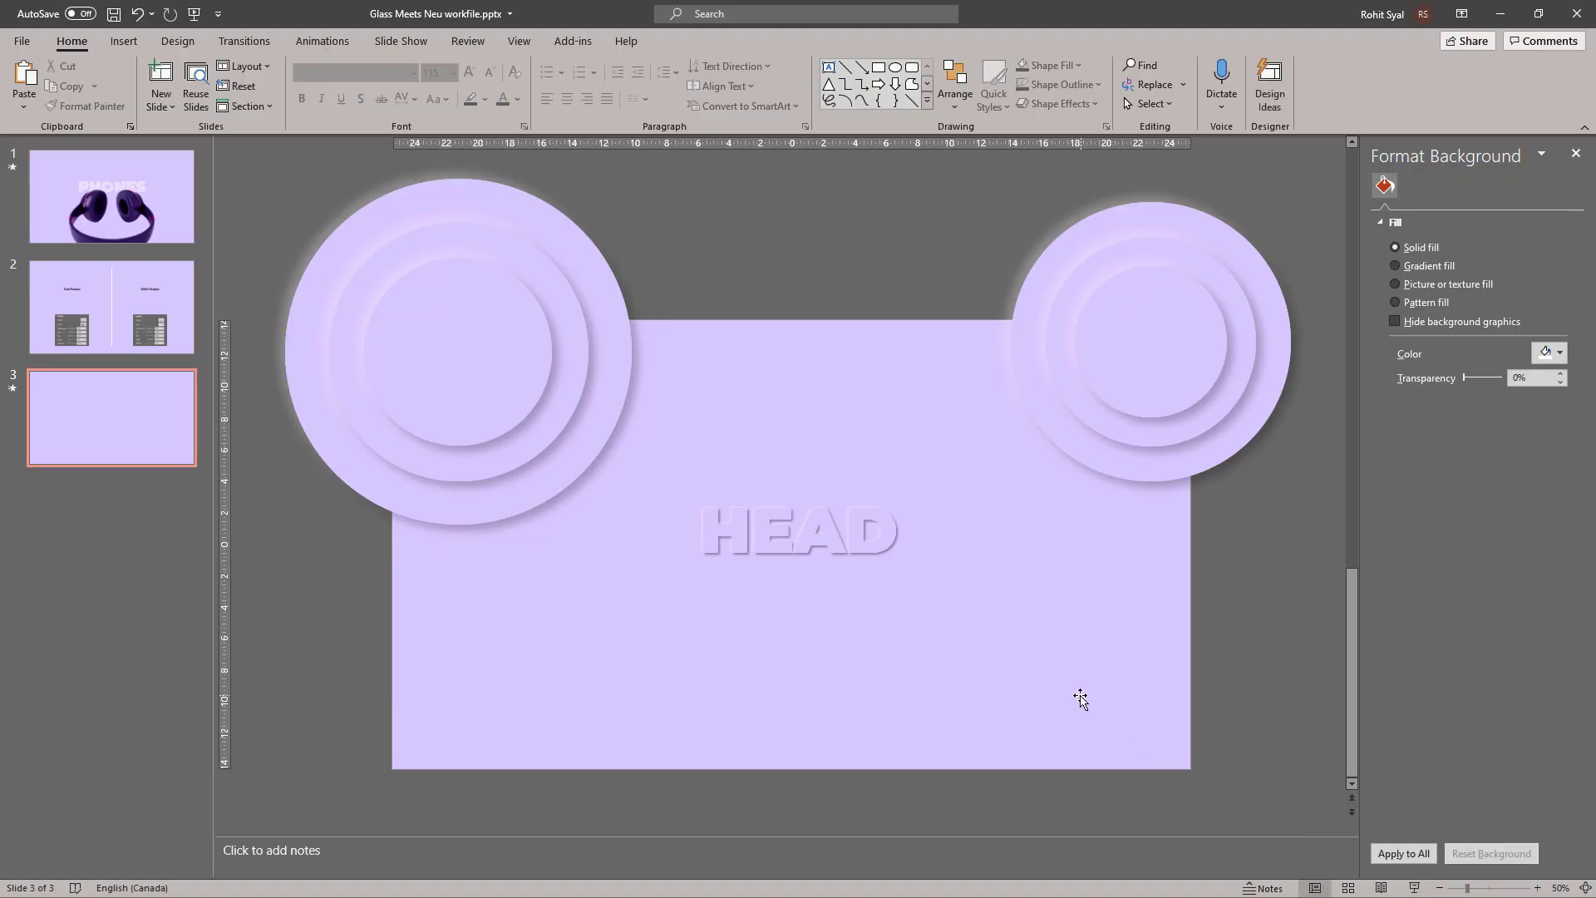
# Step: Move the white-shadowed HEAD text above the dark-shadowed one and duplicate both texts below them on the slide
pyautogui.click(782, 553)
pyautogui.click(773, 571)
pyautogui.moveTo(773, 572); pyautogui.dragTo(766, 505)
pyautogui.moveTo(643, 263); pyautogui.dragTo(926, 613)
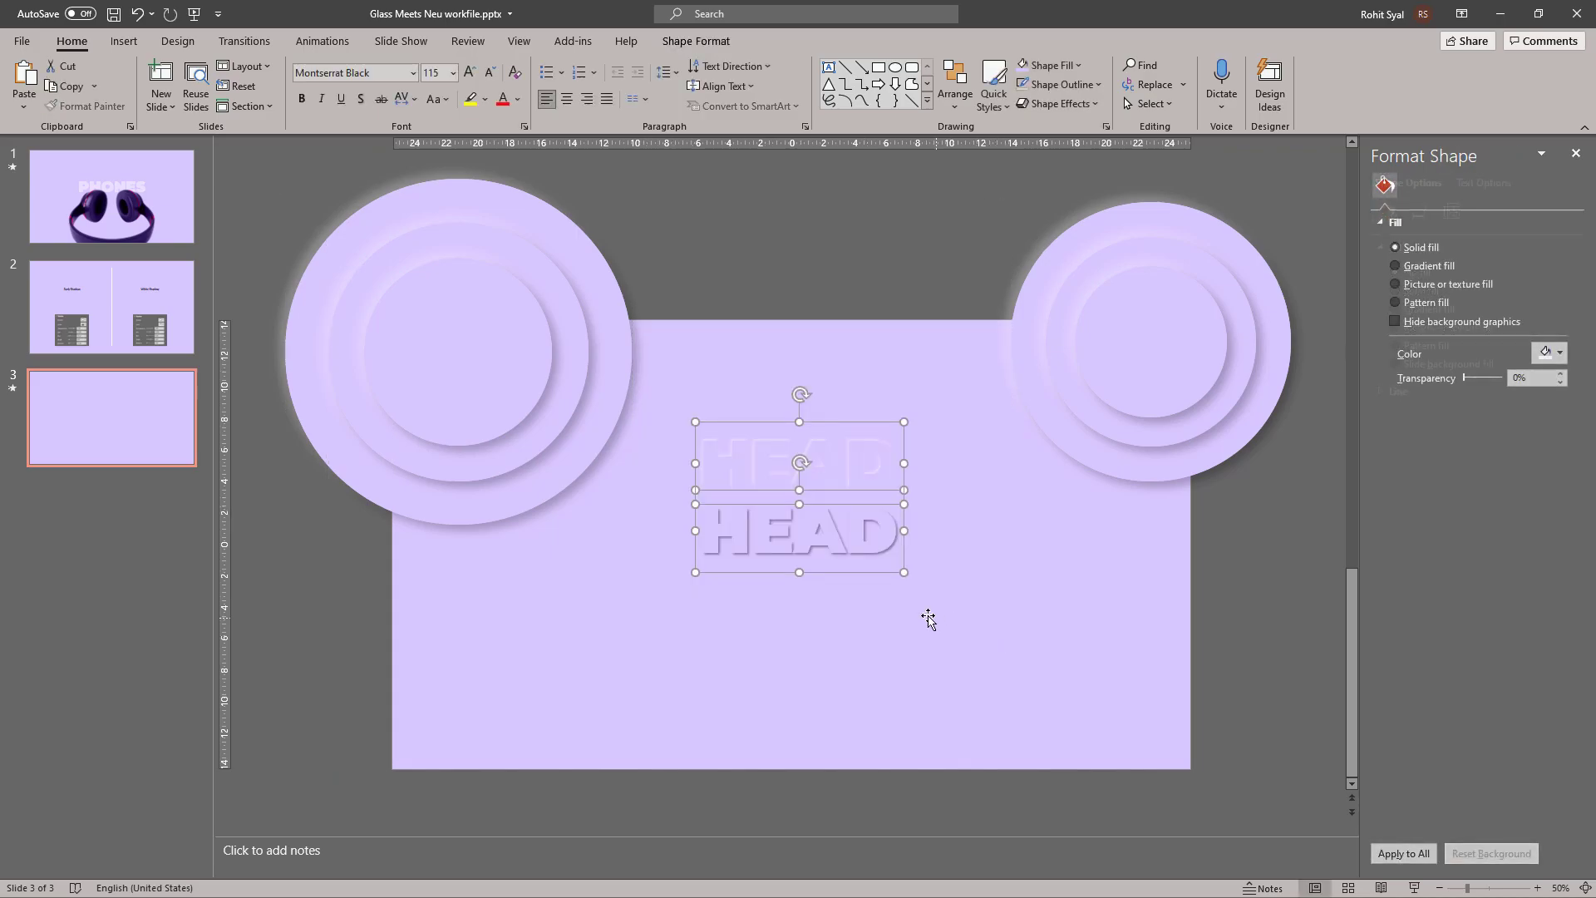
pyautogui.moveTo(758, 574); pyautogui.dragTo(634, 695)
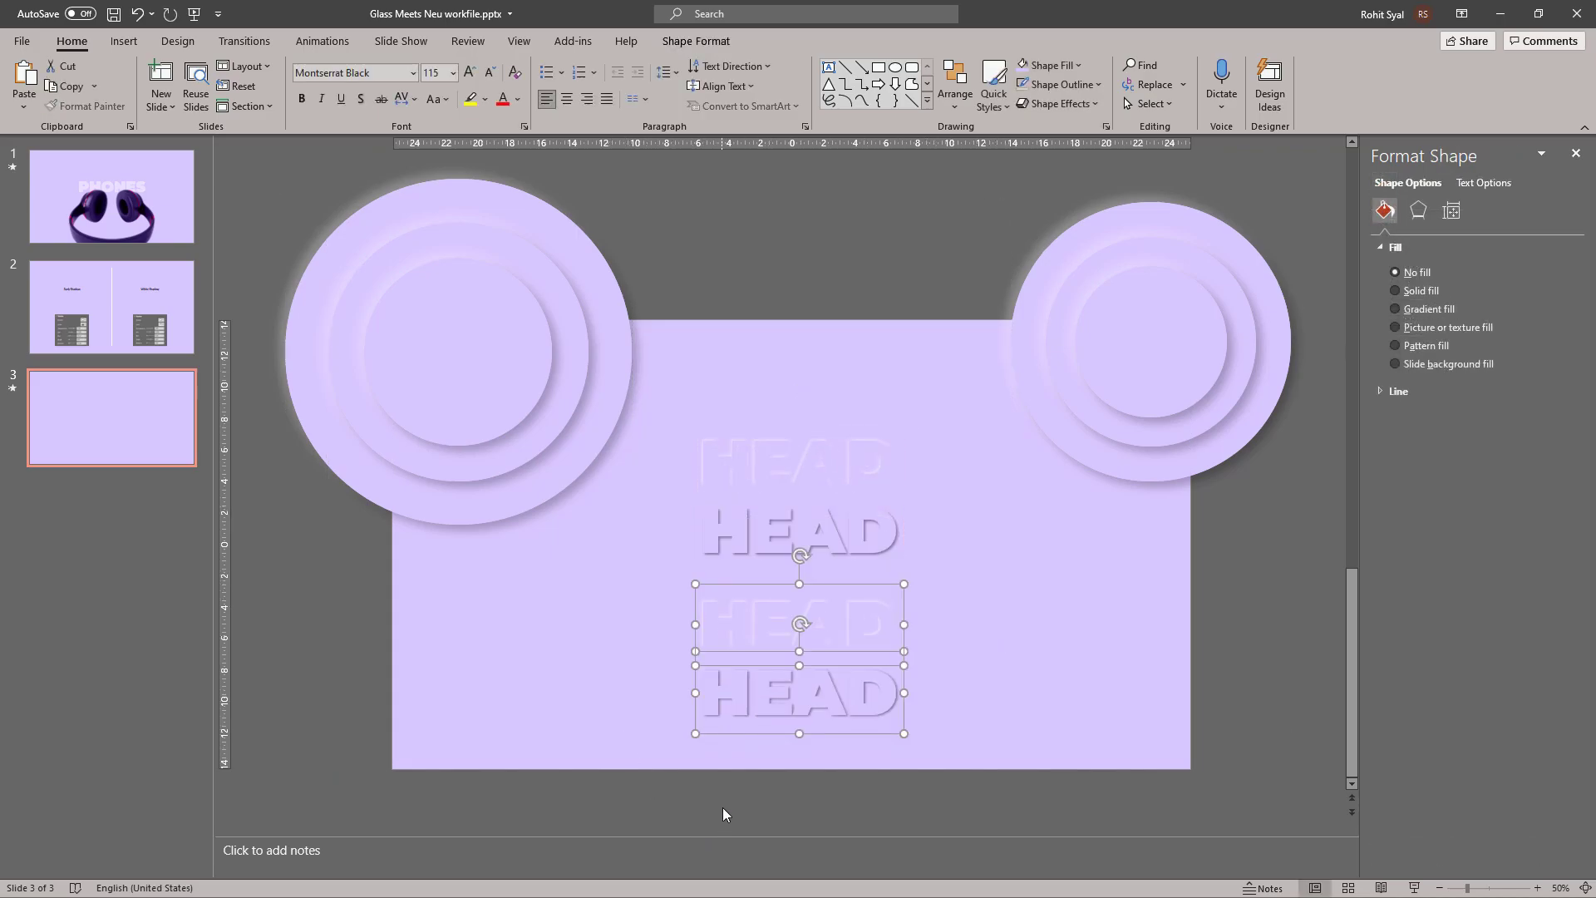
# Step: Replace the wording of both duplicated HEAD texts with PHONES
pyautogui.click(723, 756)
pyautogui.doubleClick(764, 626)
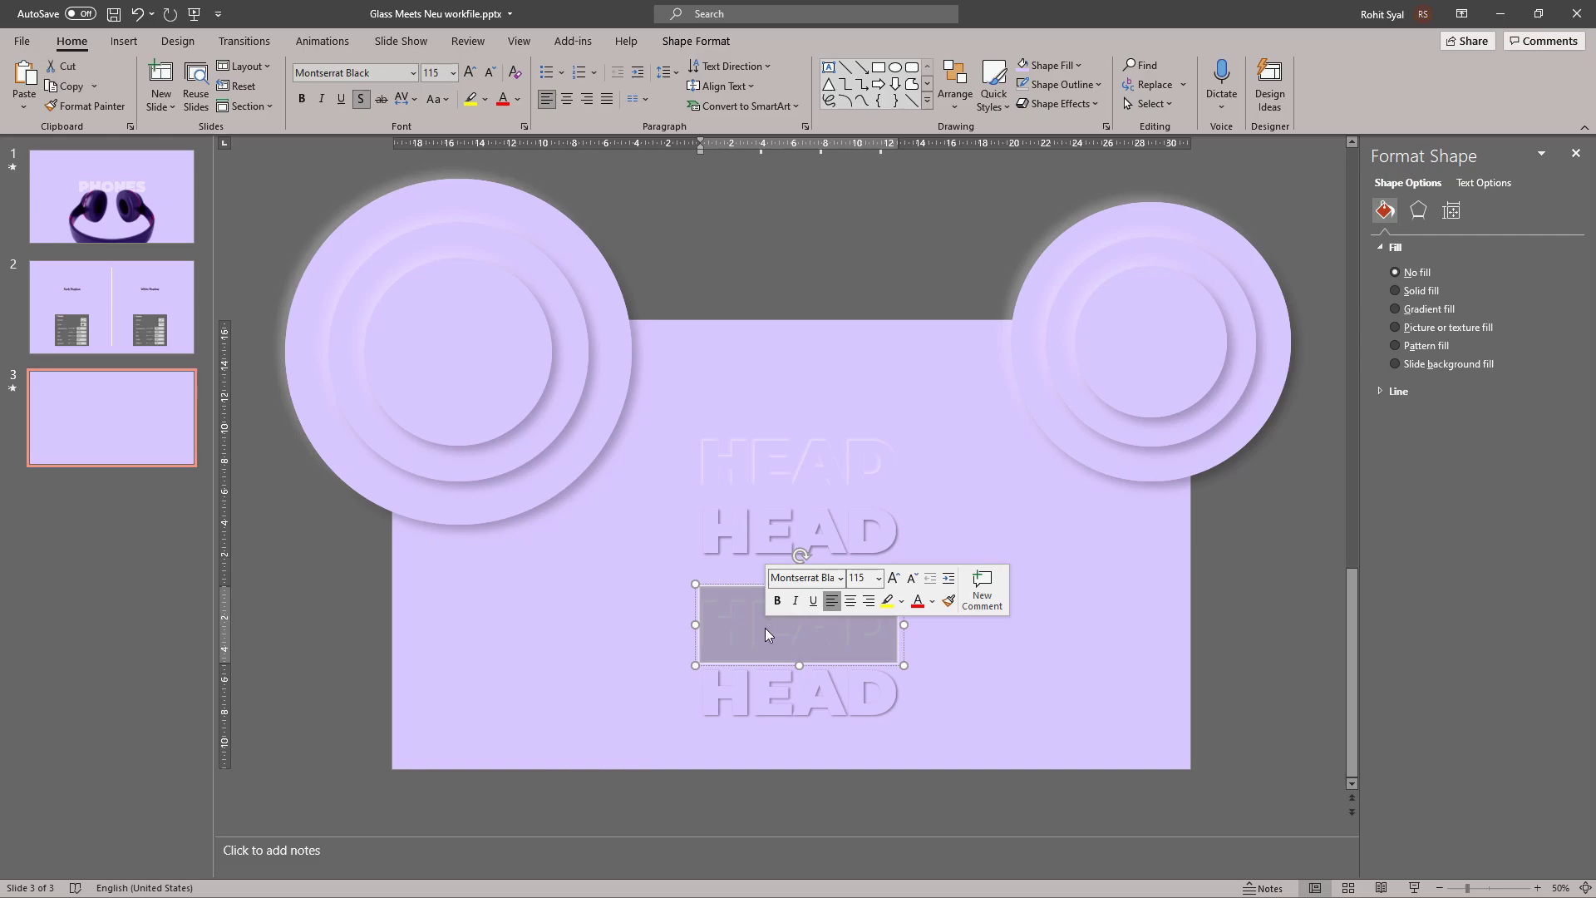
pyautogui.write('PHONES')
pyautogui.click(719, 698)
pyautogui.doubleClick(719, 698)
pyautogui.write('PHONES')
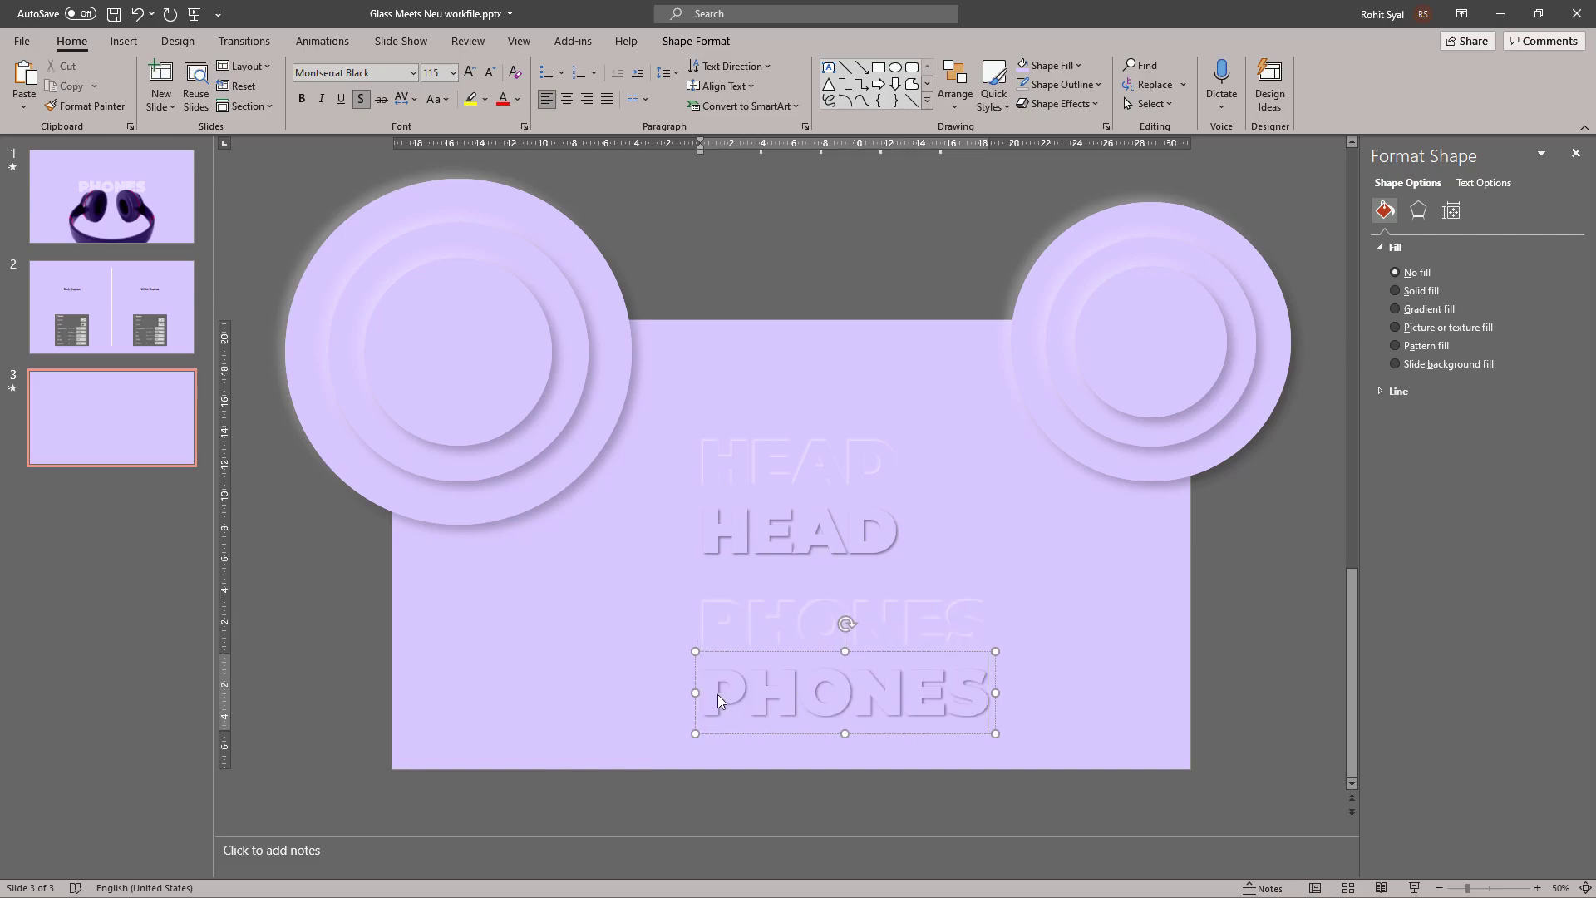
# Step: Fill the white-shadowed PHONES text with the solid purple #B597FF
pyautogui.click(698, 634)
pyautogui.click(729, 584)
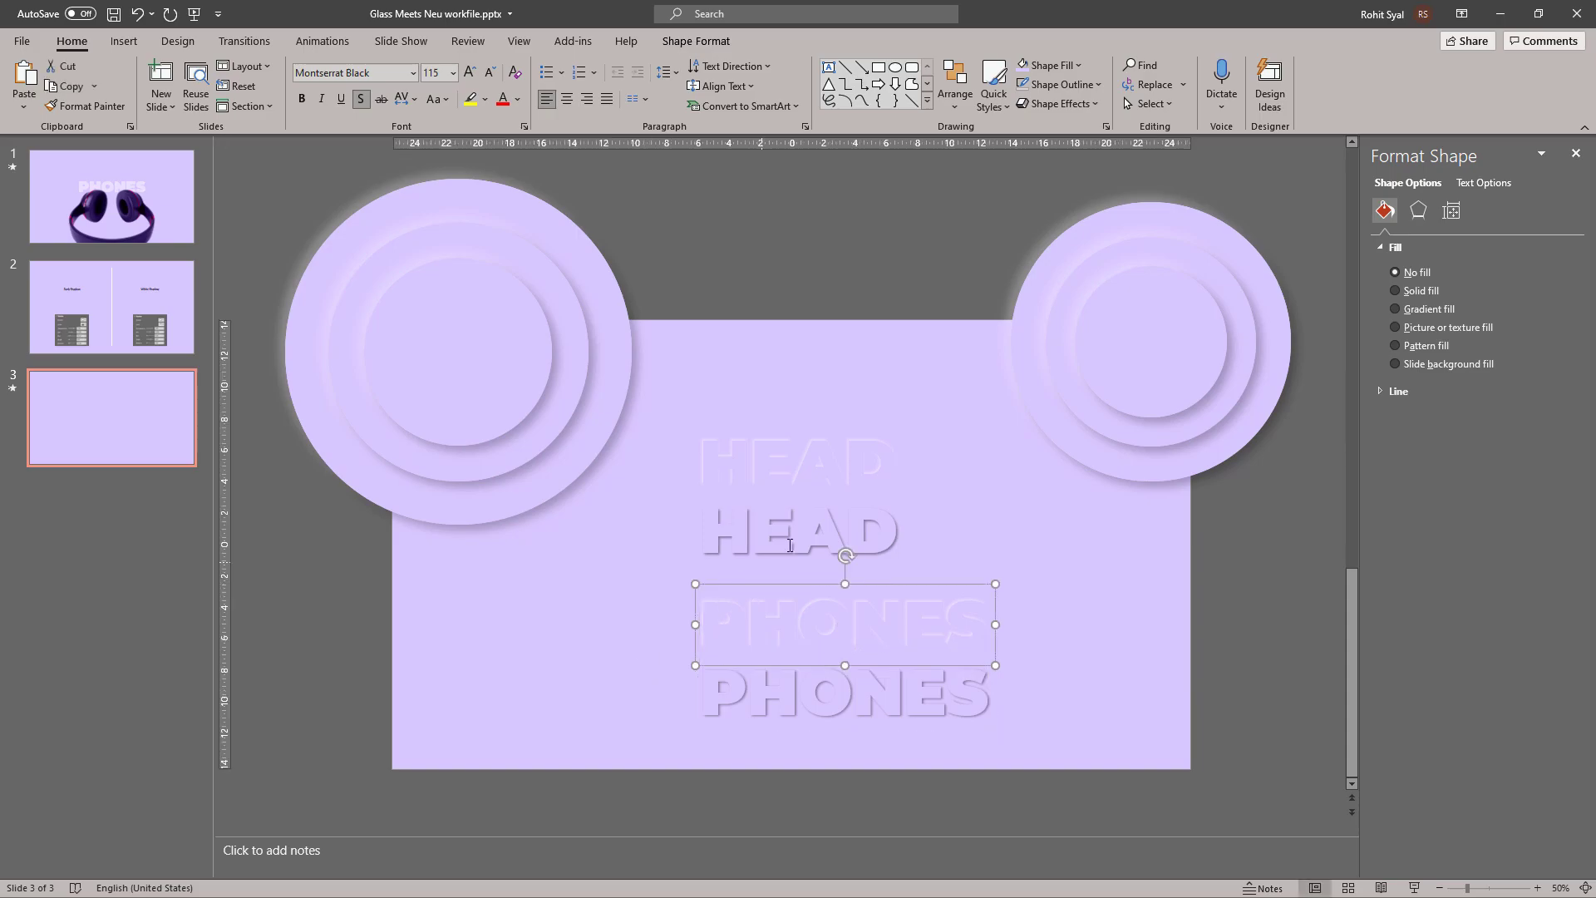
pyautogui.click(1482, 185)
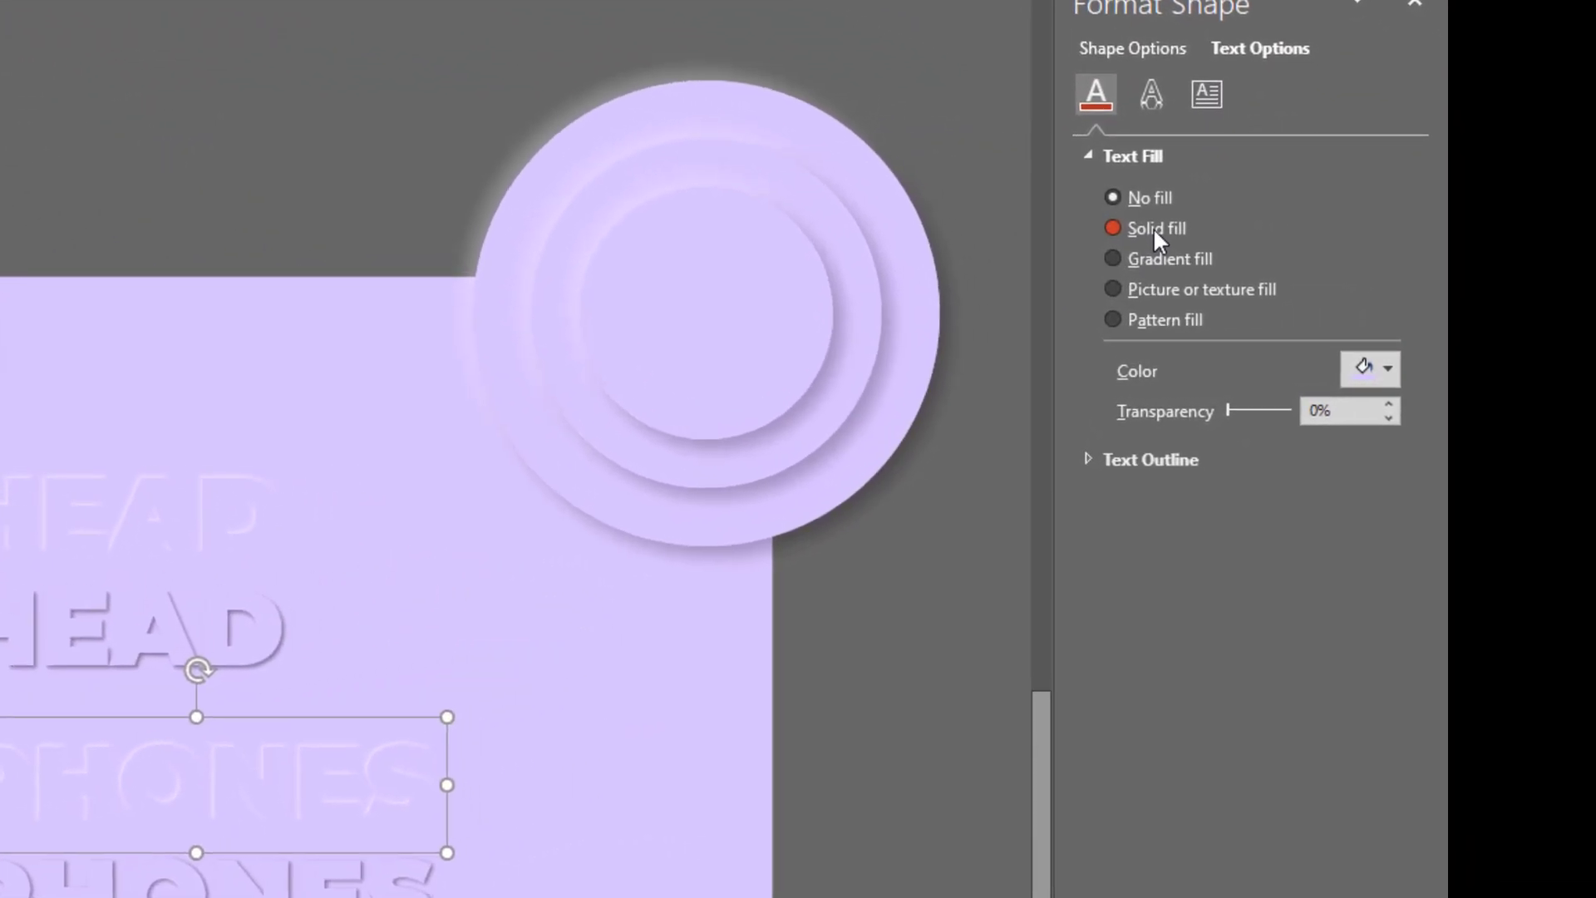
pyautogui.click(1431, 291)
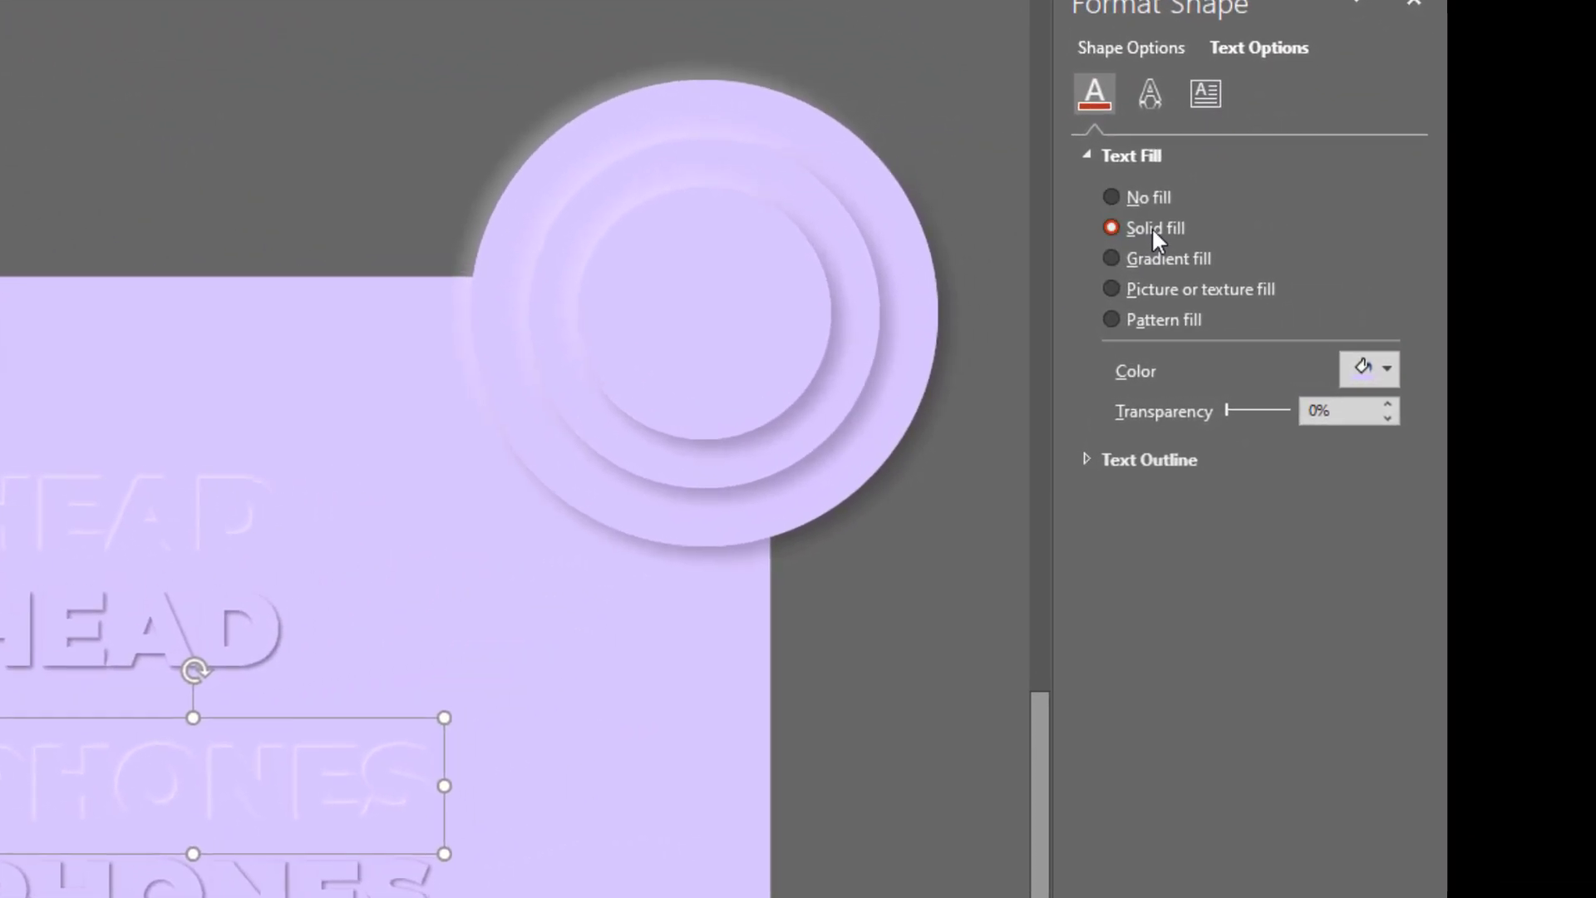
pyautogui.click(1363, 374)
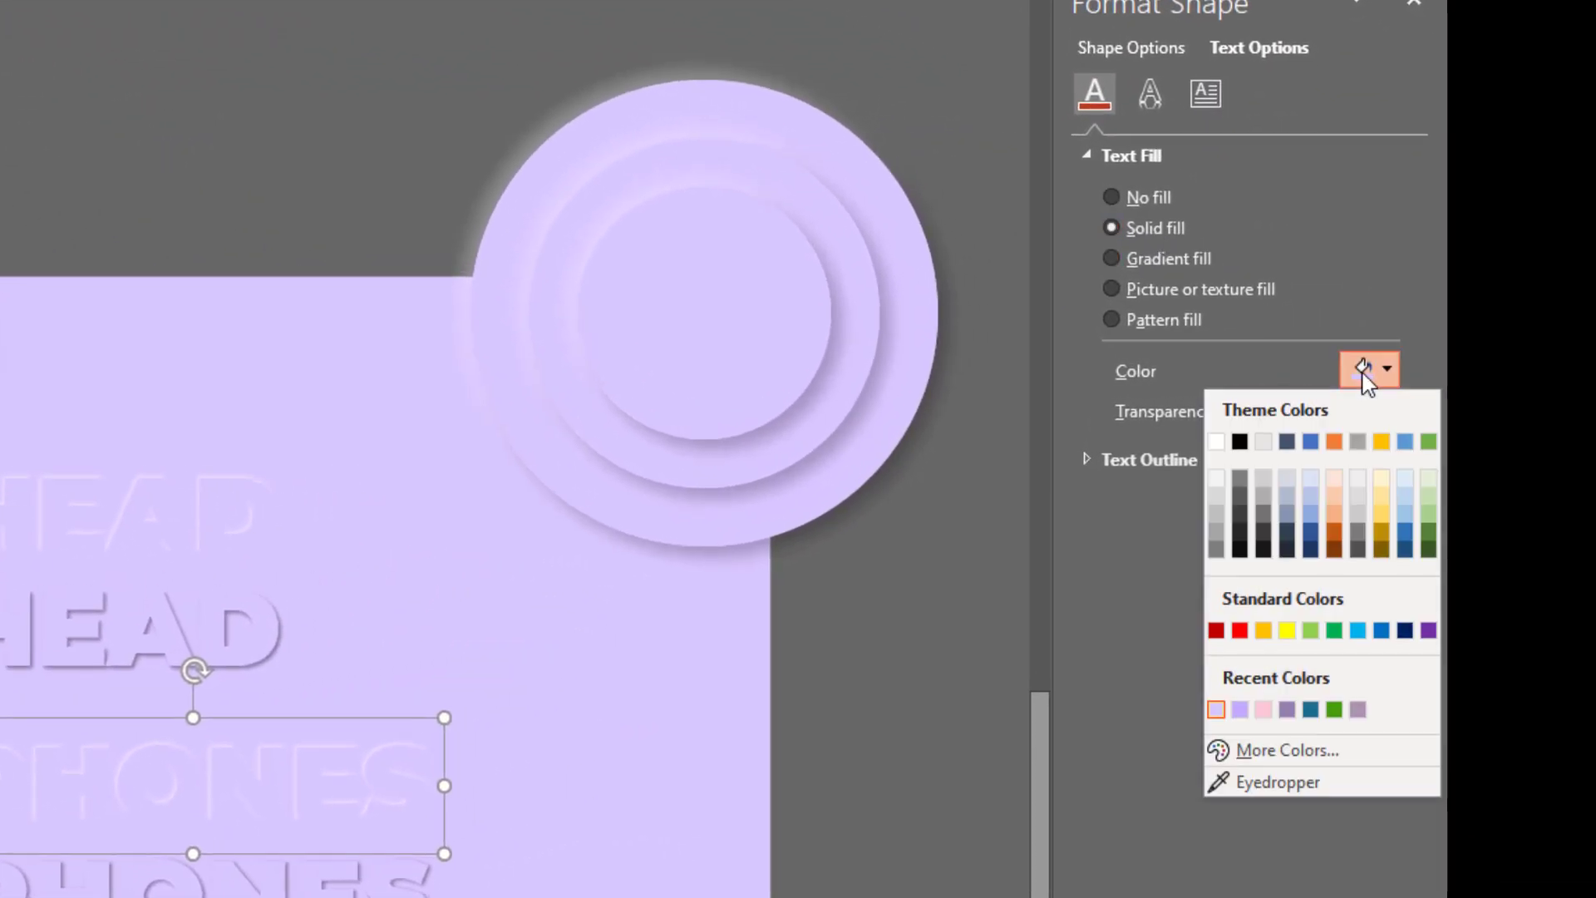
pyautogui.click(1251, 752)
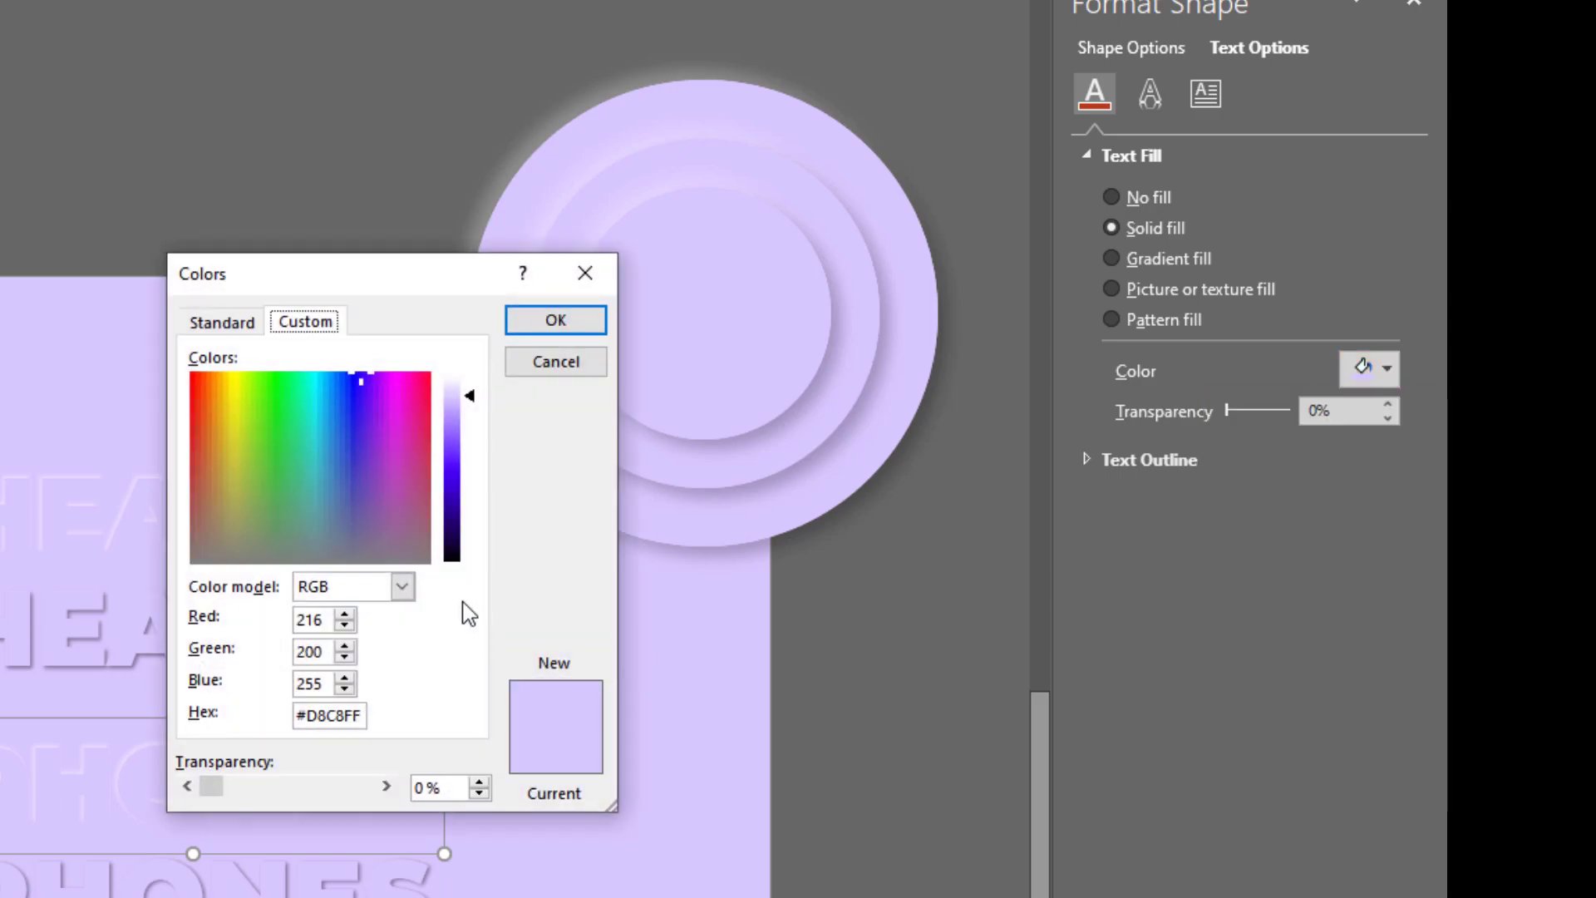
pyautogui.moveTo(474, 399)
pyautogui.mouseDown()
pyautogui.moveTo(478, 430)
pyautogui.moveTo(474, 378)
pyautogui.moveTo(489, 432)
pyautogui.moveTo(481, 415)
pyautogui.mouseUp()
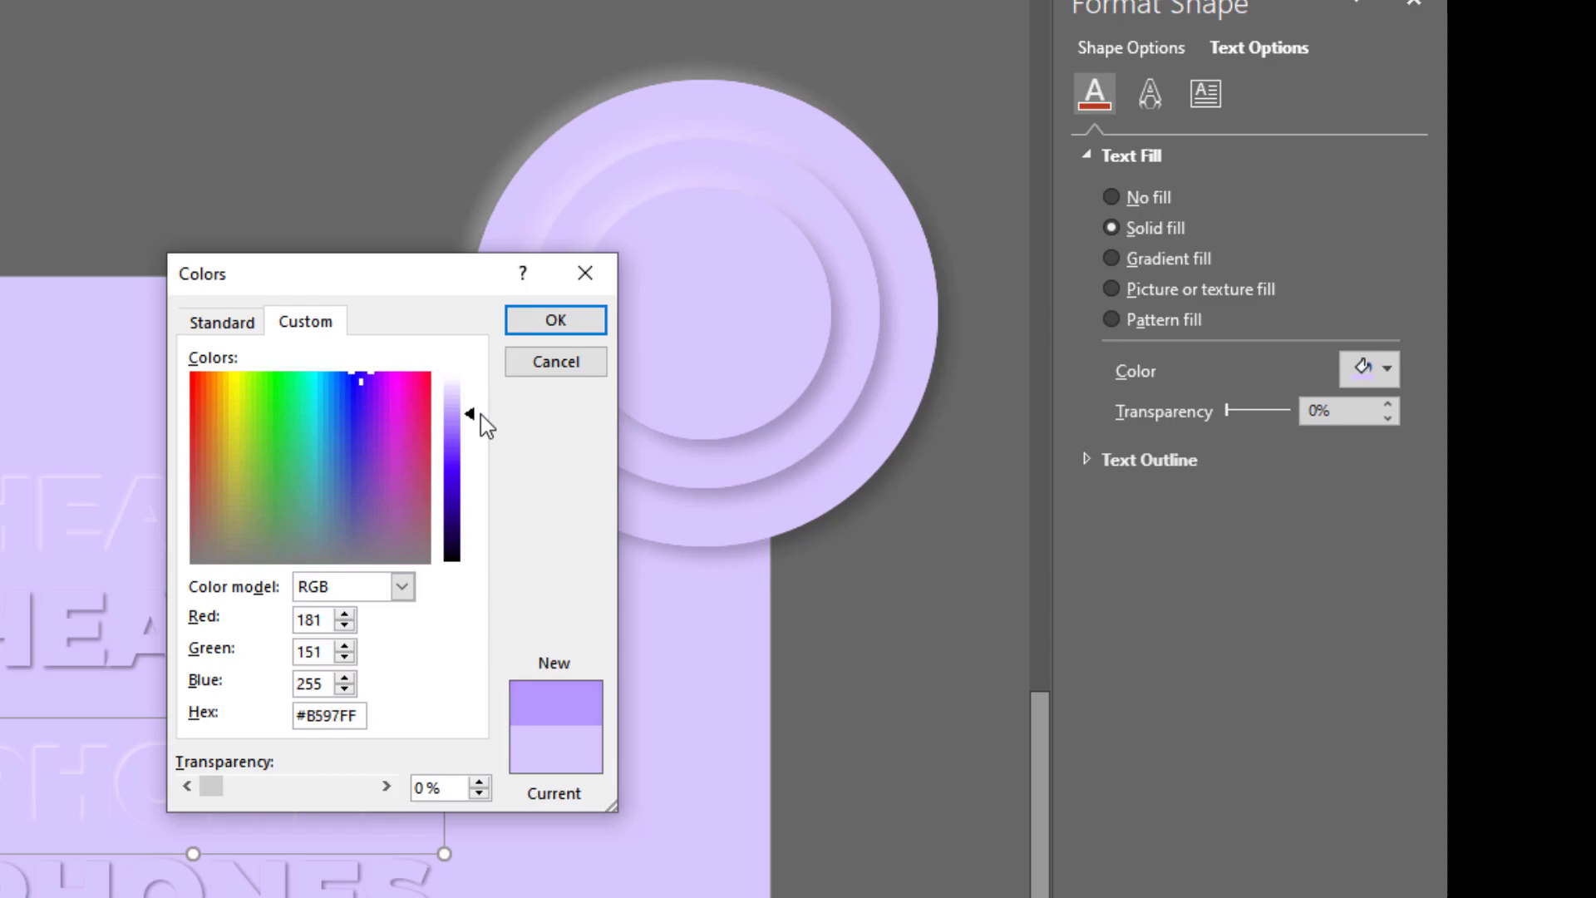
pyautogui.click(532, 330)
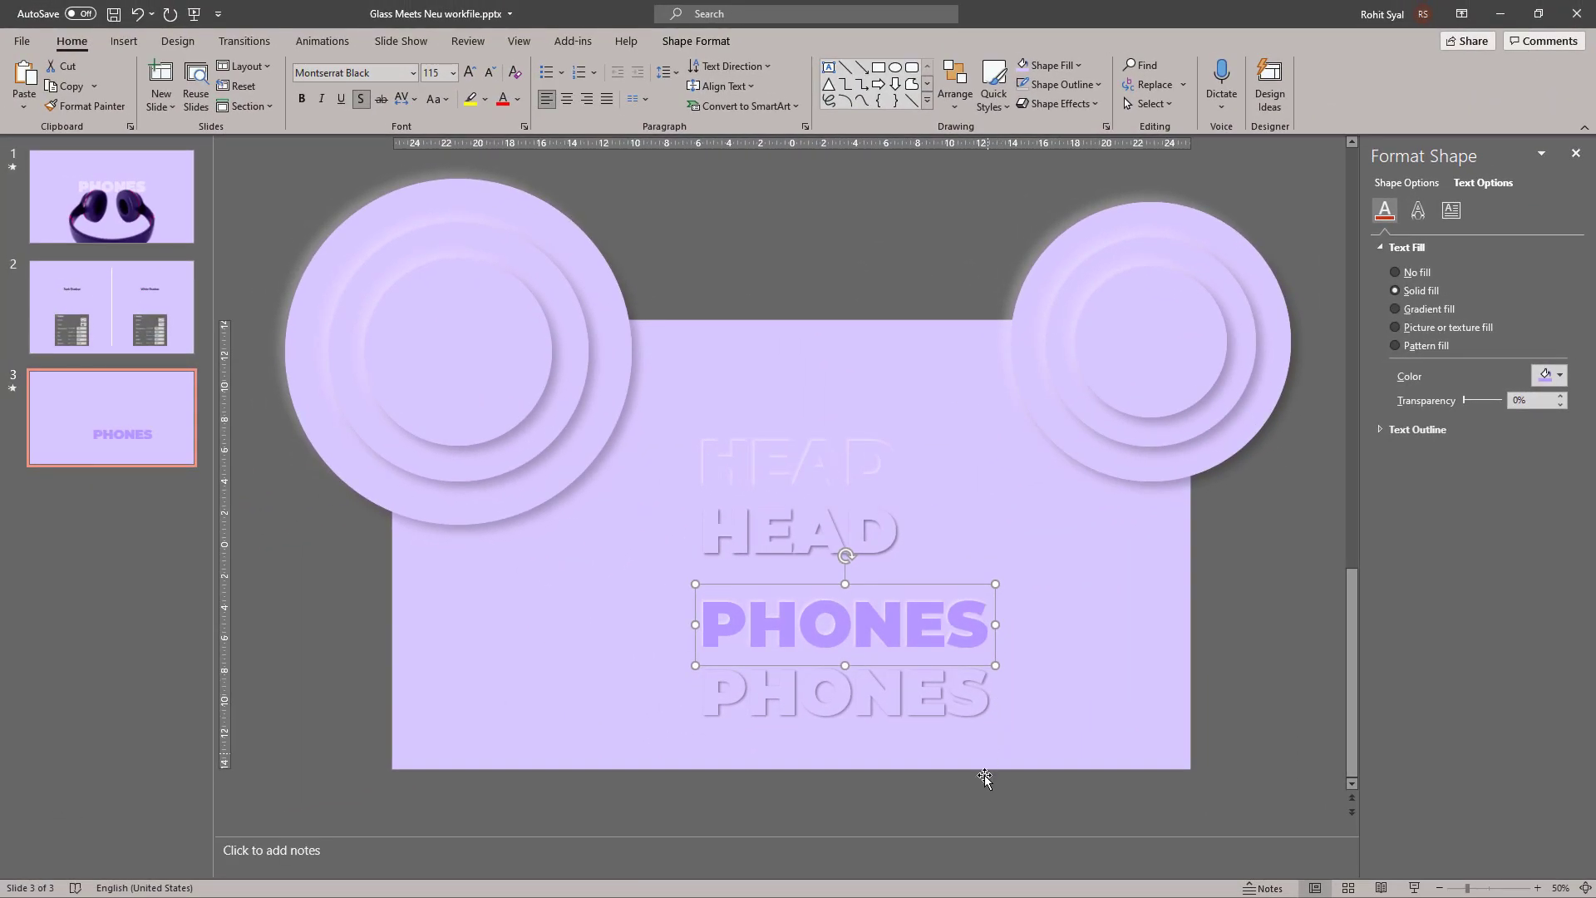
# Step: Overlay the two PHONES texts exactly with Align Center and Align Middle
pyautogui.click(1042, 796)
pyautogui.moveTo(1089, 801); pyautogui.dragTo(691, 575)
pyautogui.click(966, 104)
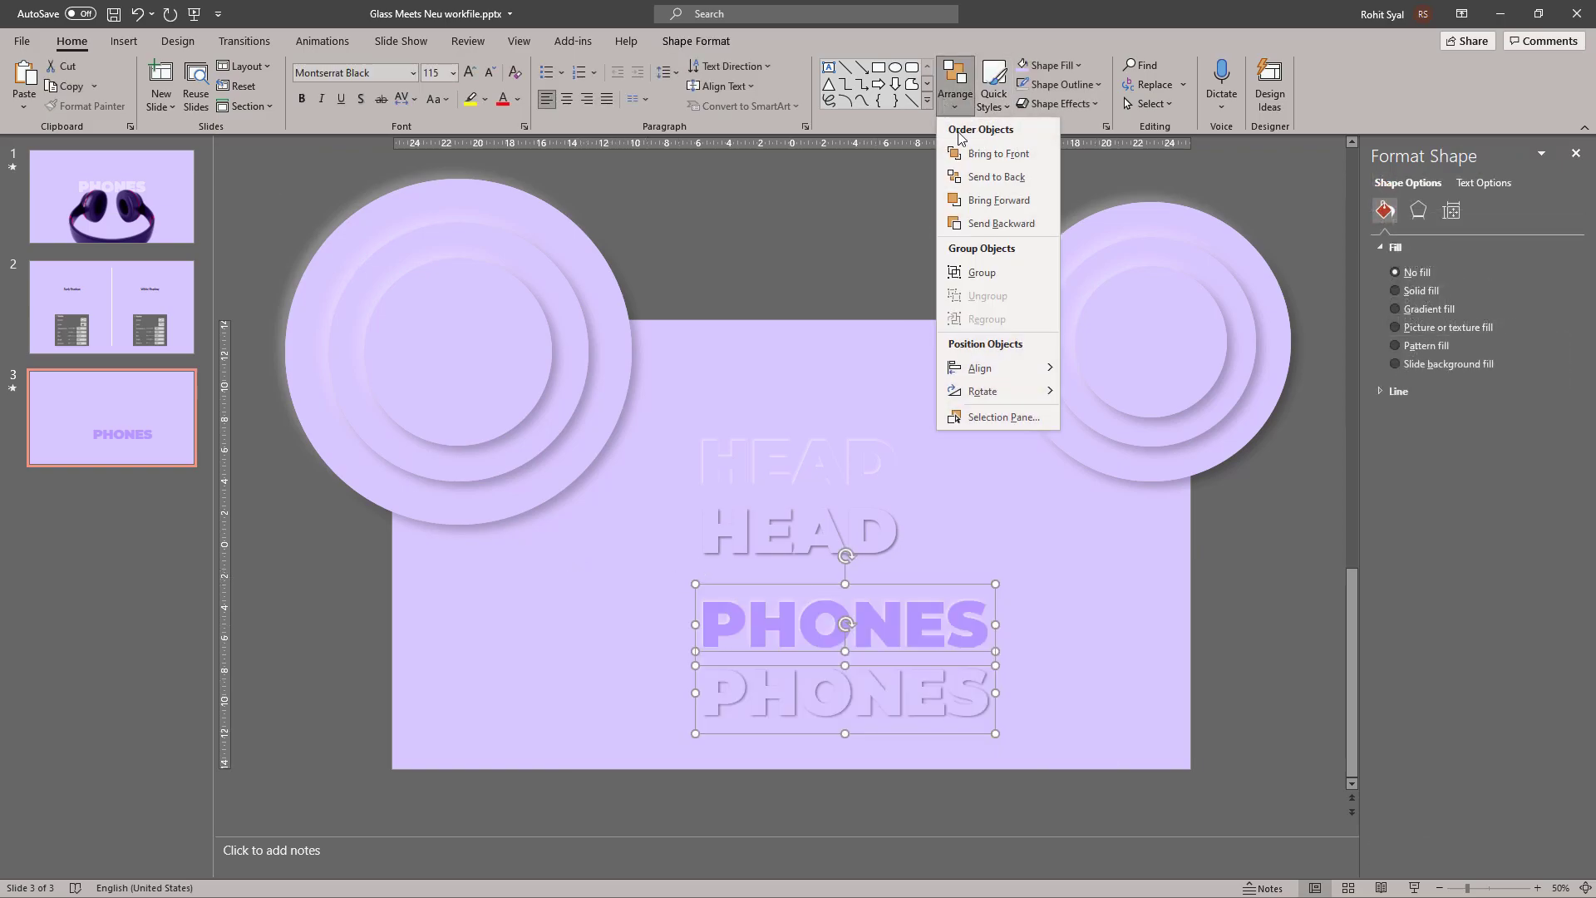
pyautogui.moveTo(1053, 370)
pyautogui.click(1088, 393)
pyautogui.click(956, 98)
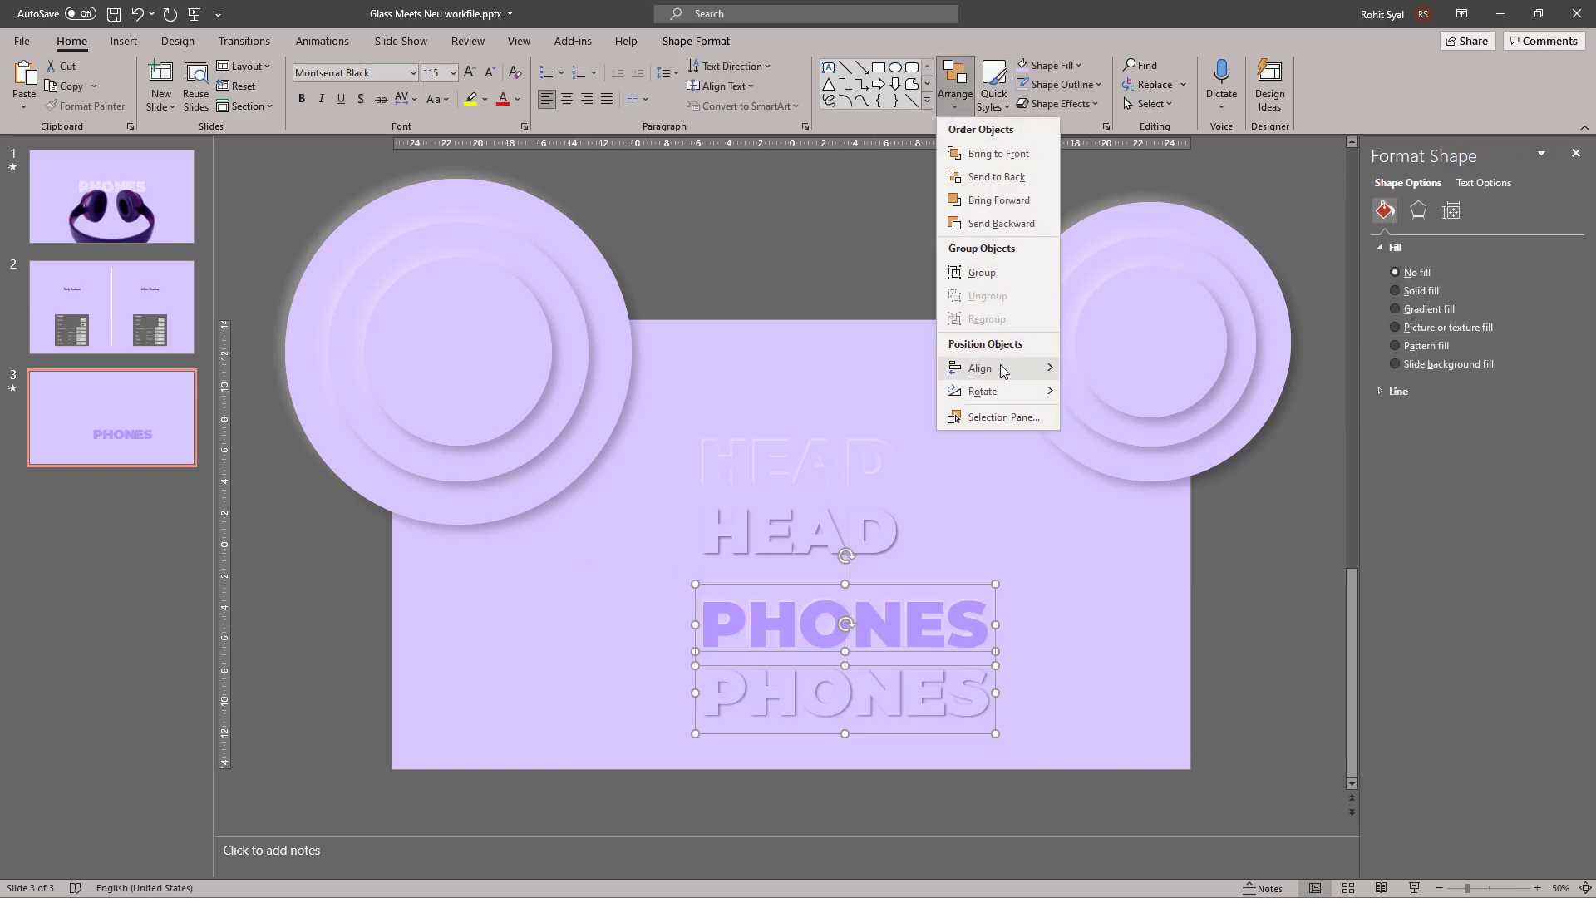
pyautogui.click(1097, 466)
pyautogui.click(840, 324)
# Step: Overlay the two HEAD texts with Align Middle
pyautogui.moveTo(670, 281); pyautogui.dragTo(970, 625)
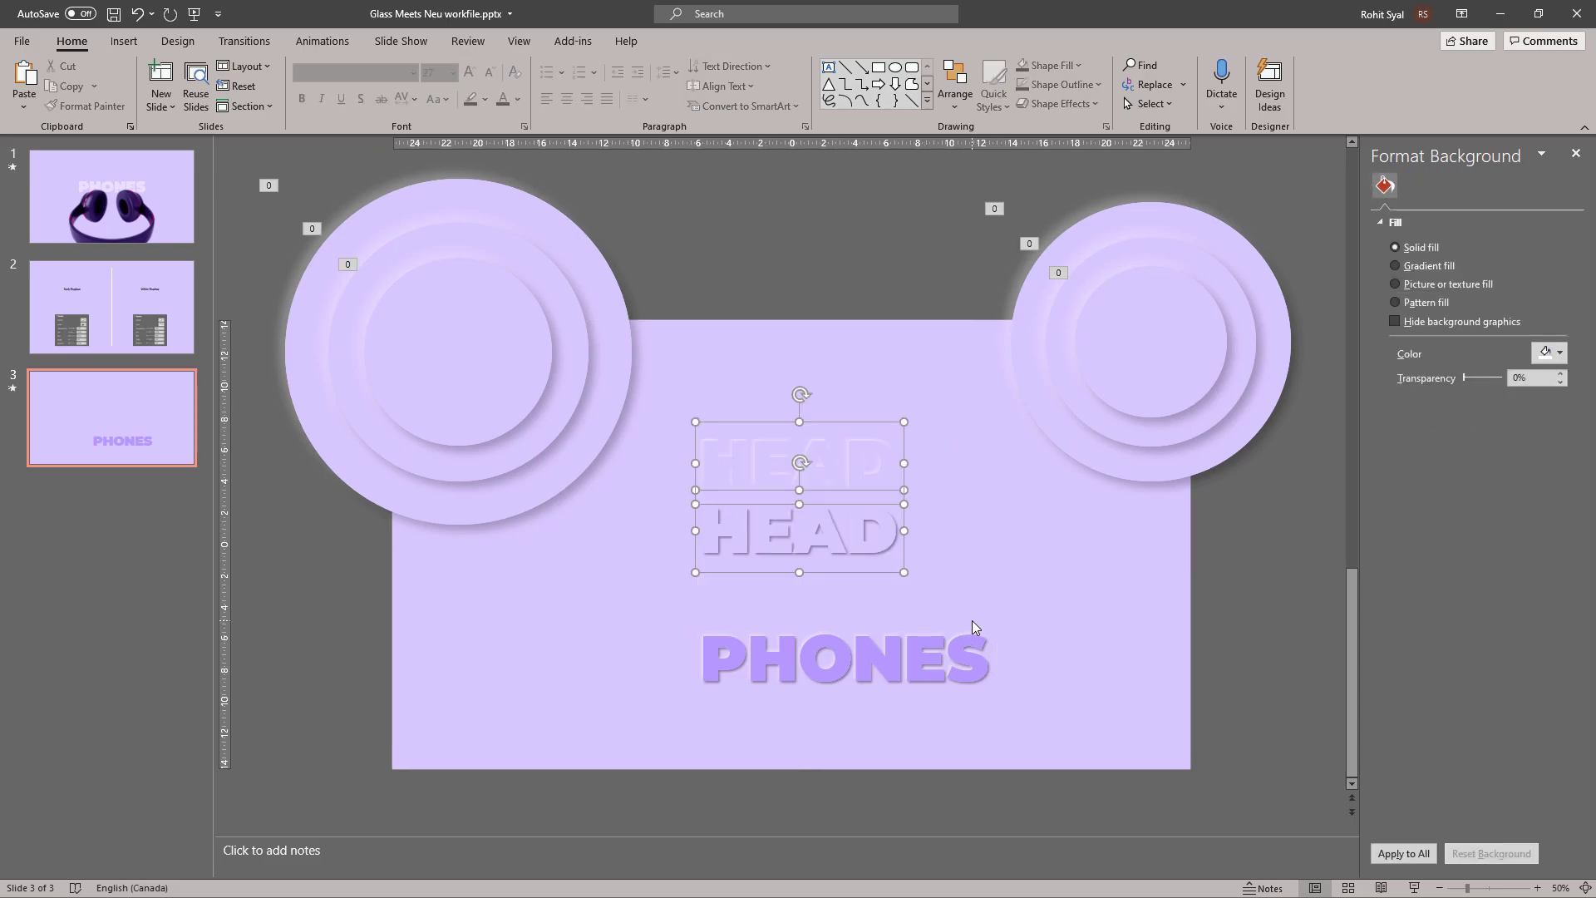
pyautogui.click(956, 91)
pyautogui.moveTo(1039, 365)
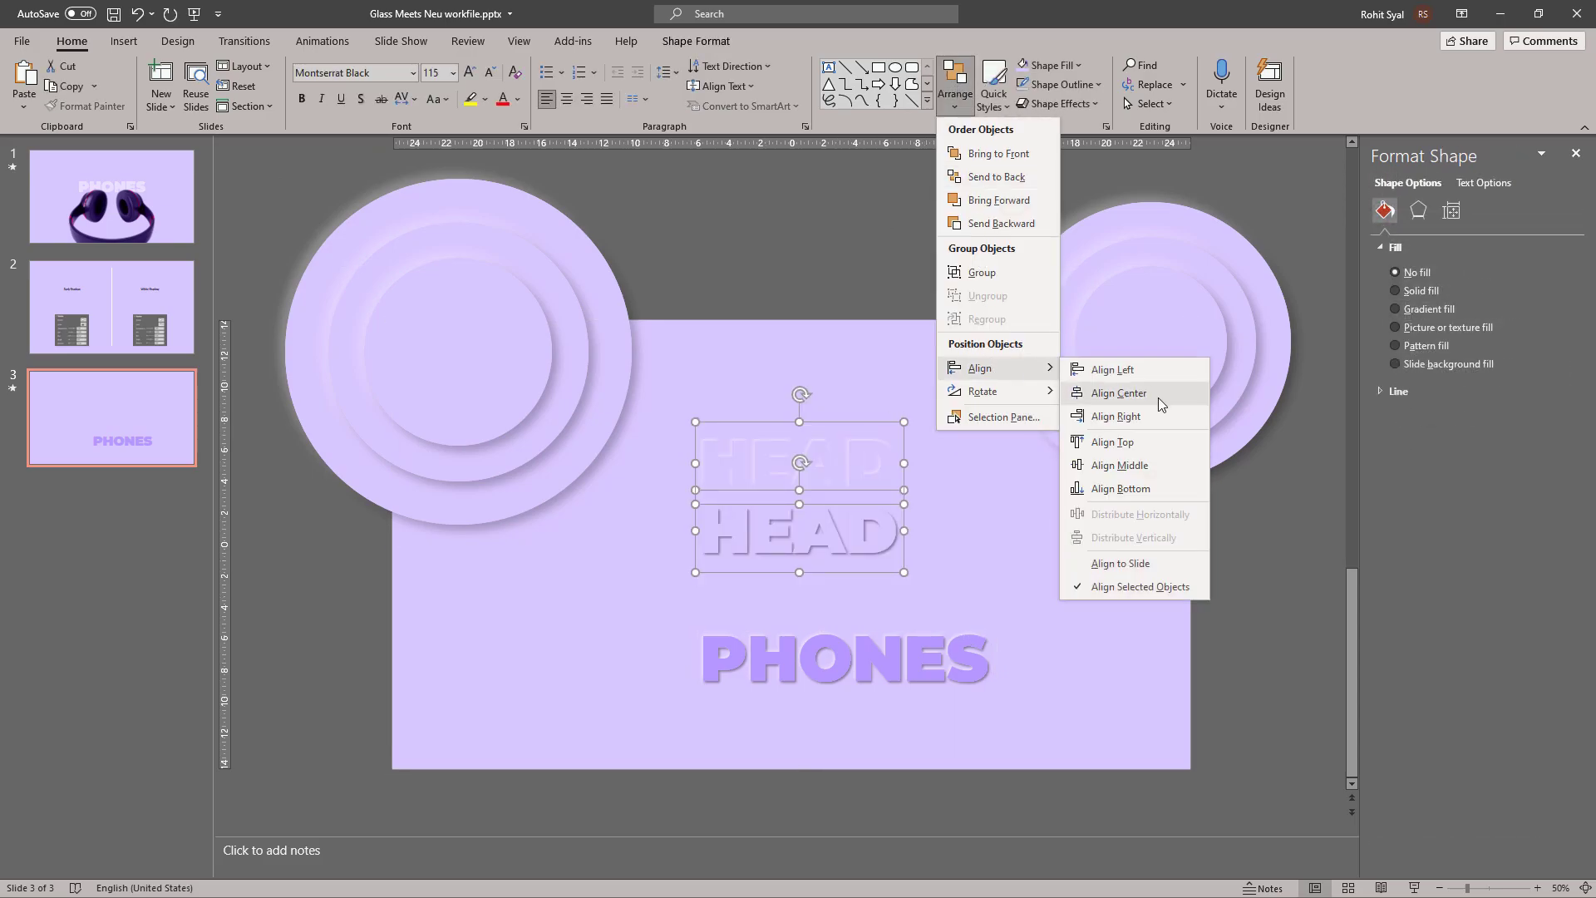
pyautogui.click(1068, 457)
# Step: Group the two HEAD texts together and the two PHONES texts together
pyautogui.click(903, 239)
pyautogui.moveTo(652, 291); pyautogui.dragTo(931, 591)
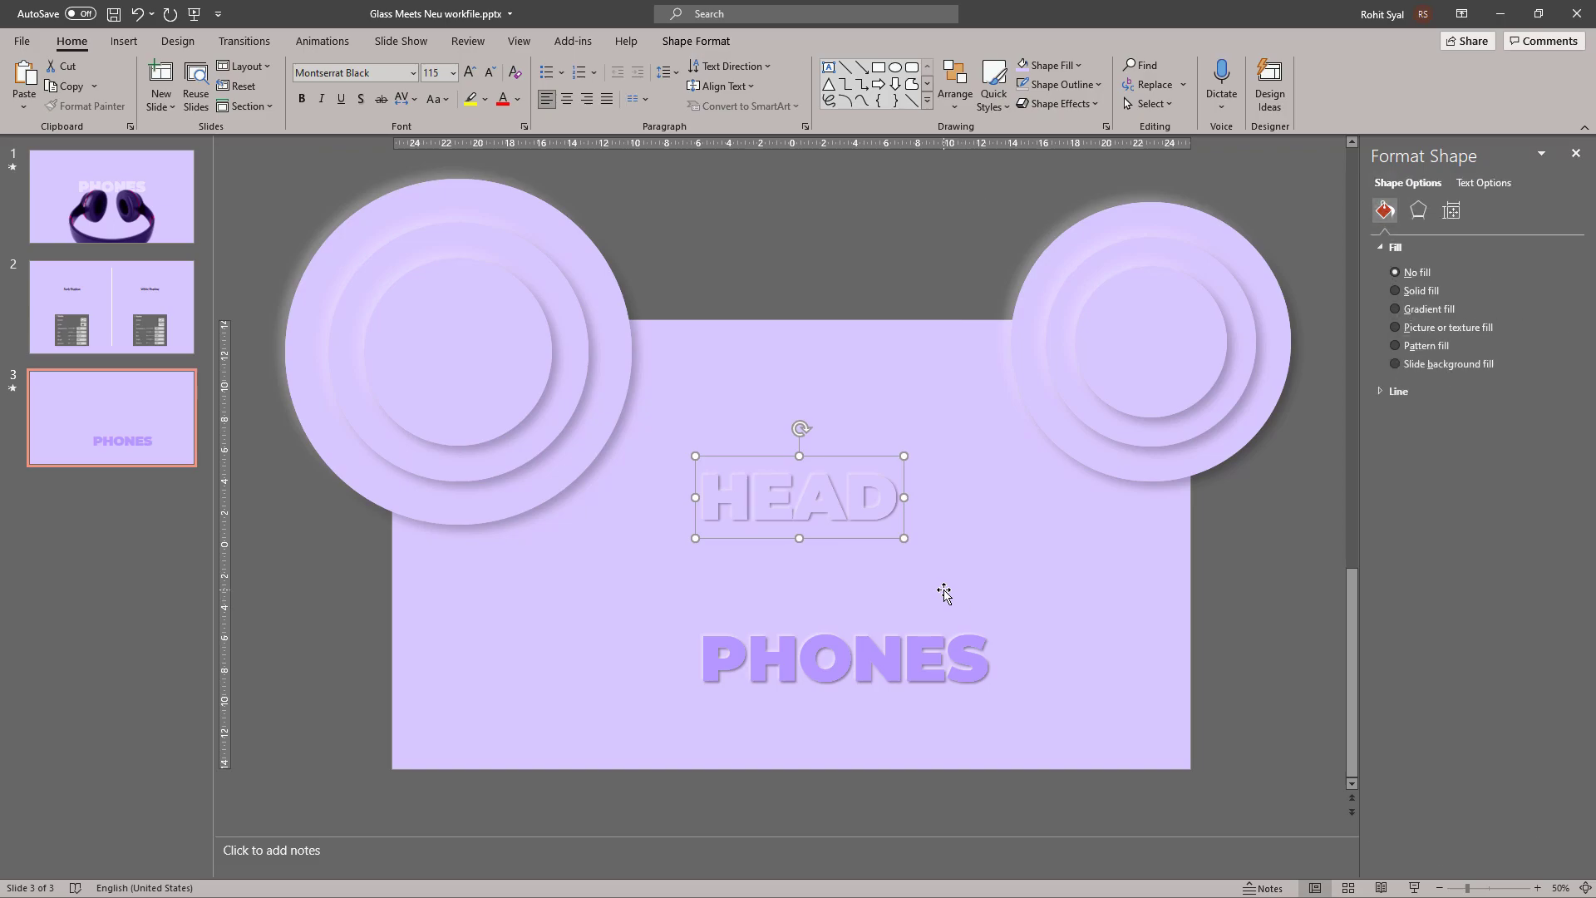
pyautogui.click(1109, 819)
pyautogui.moveTo(1109, 818); pyautogui.dragTo(574, 591)
pyautogui.click(786, 813)
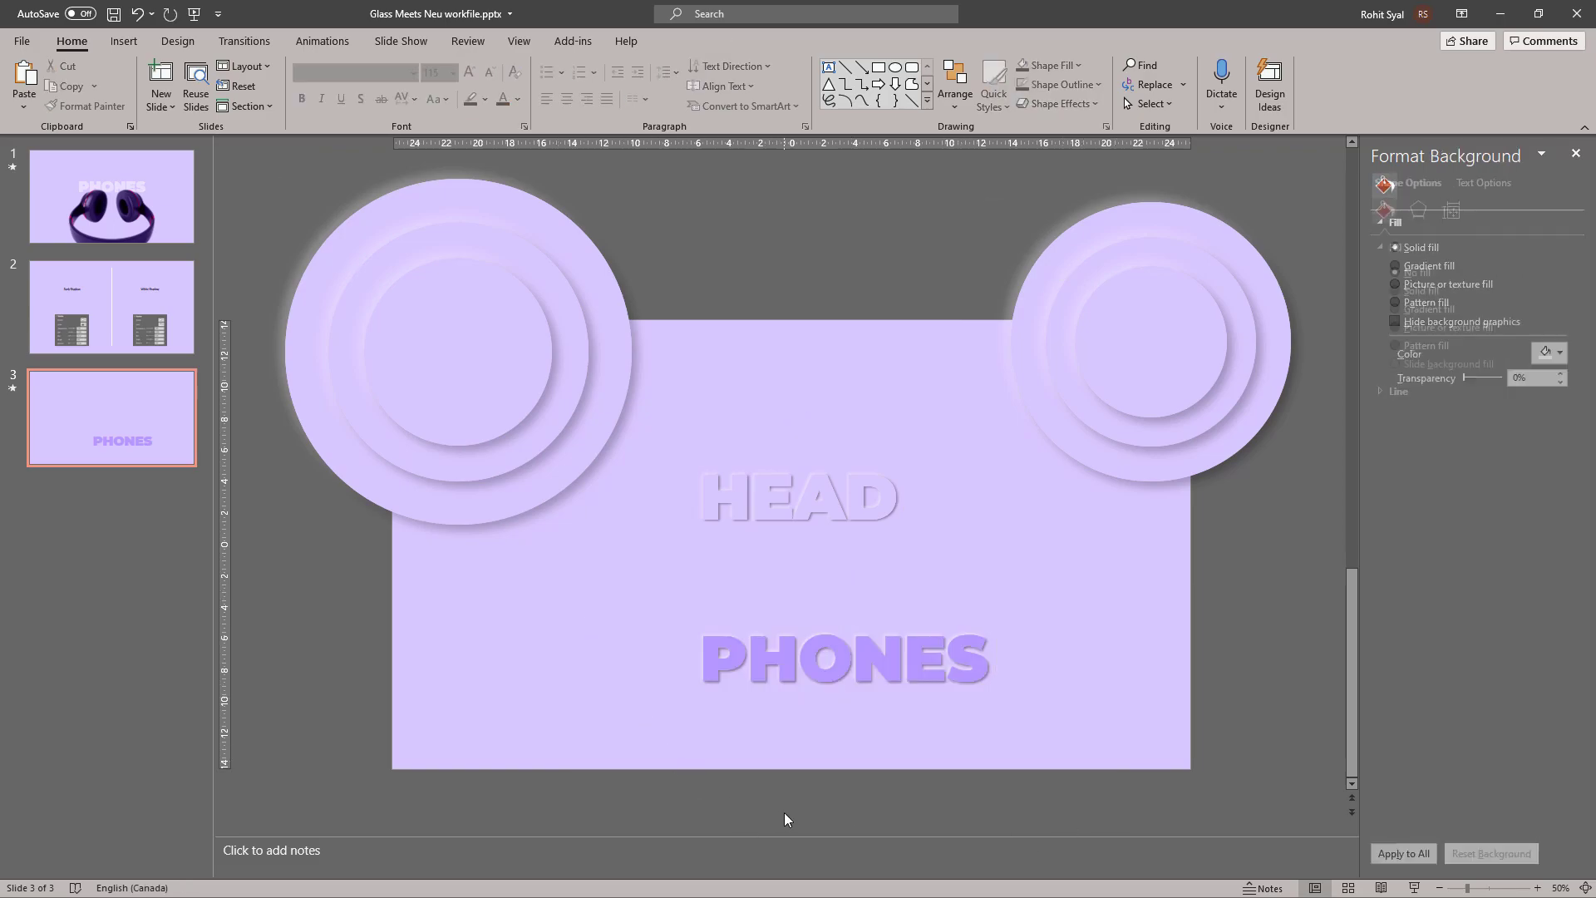
# Step: Move the PHONES text directly beneath HEAD, centred horizontally on the slide, and preview the slide show
pyautogui.click(766, 708)
pyautogui.moveTo(765, 707); pyautogui.dragTo(713, 598)
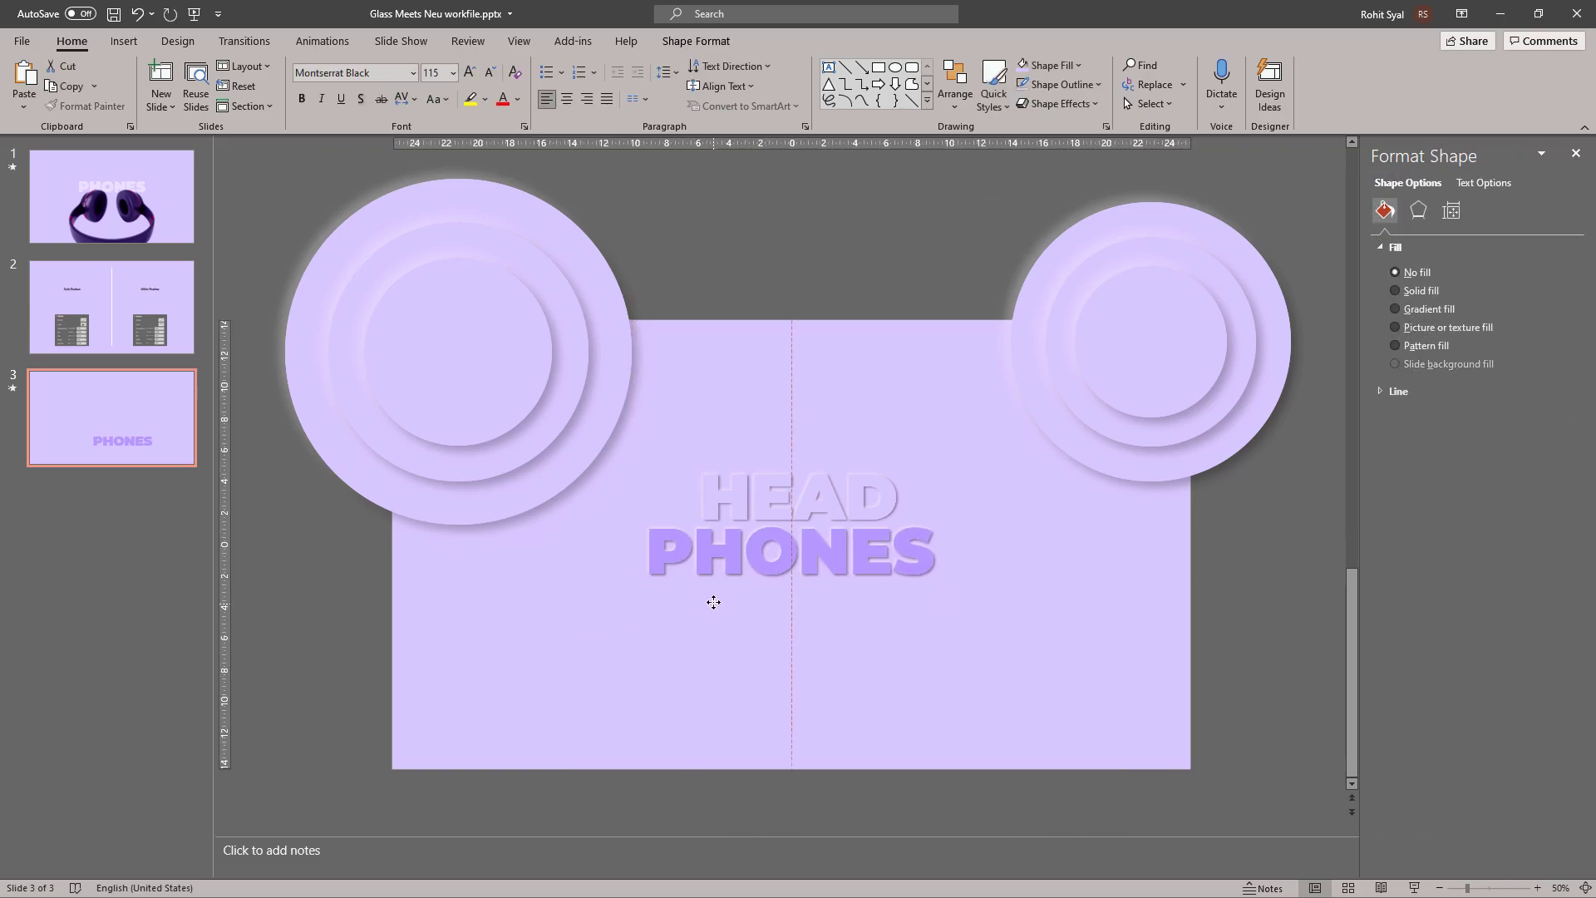
pyautogui.click(1287, 597)
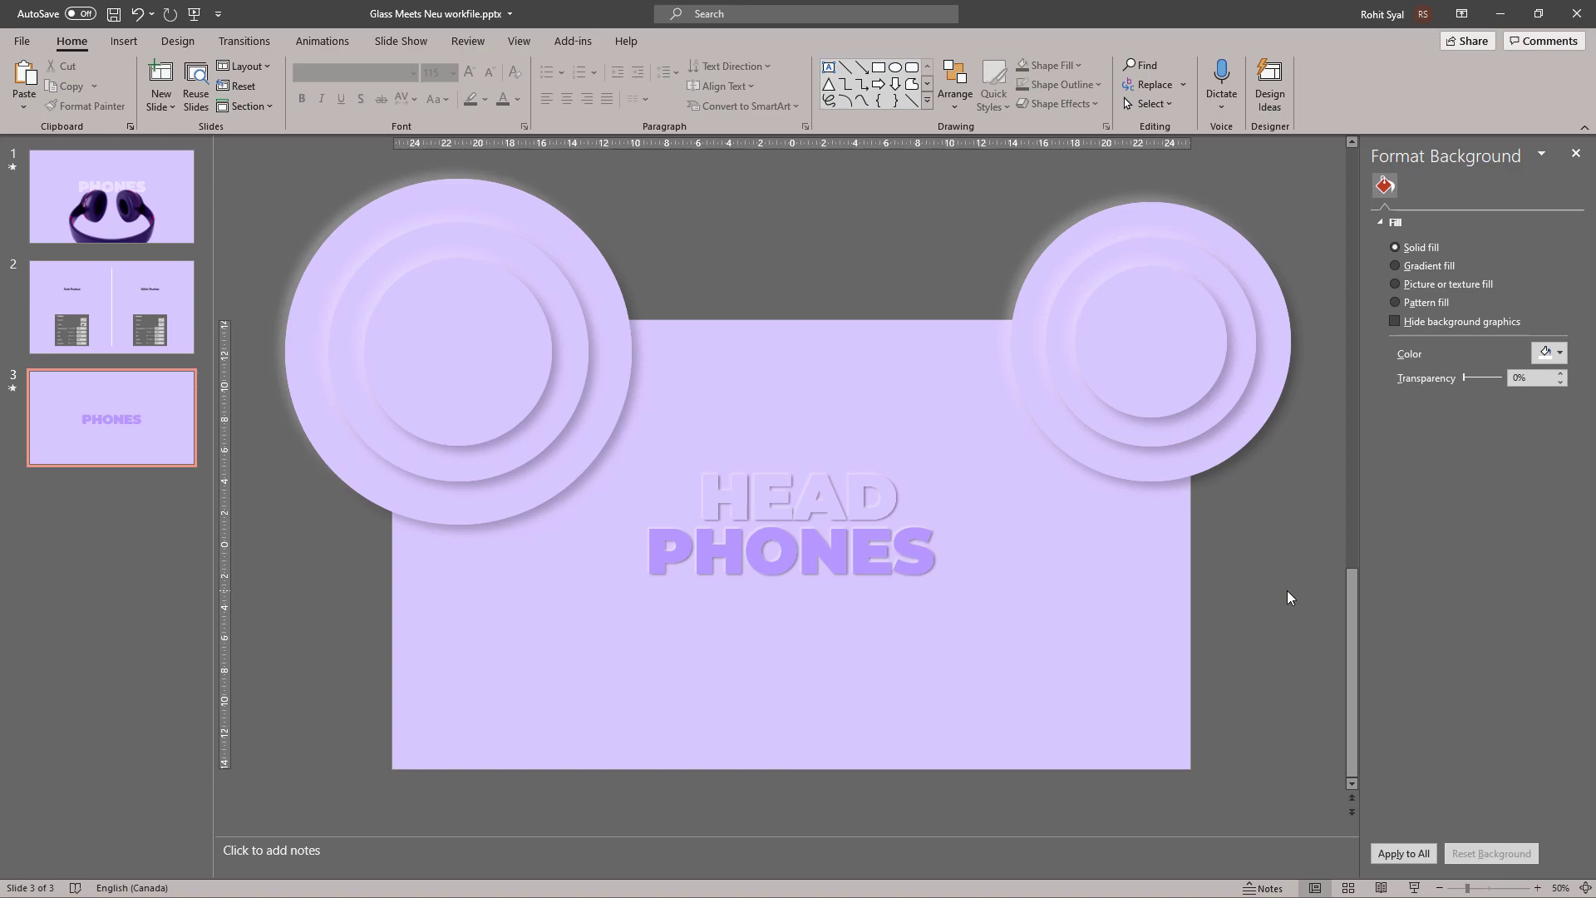
pyautogui.click(1414, 888)
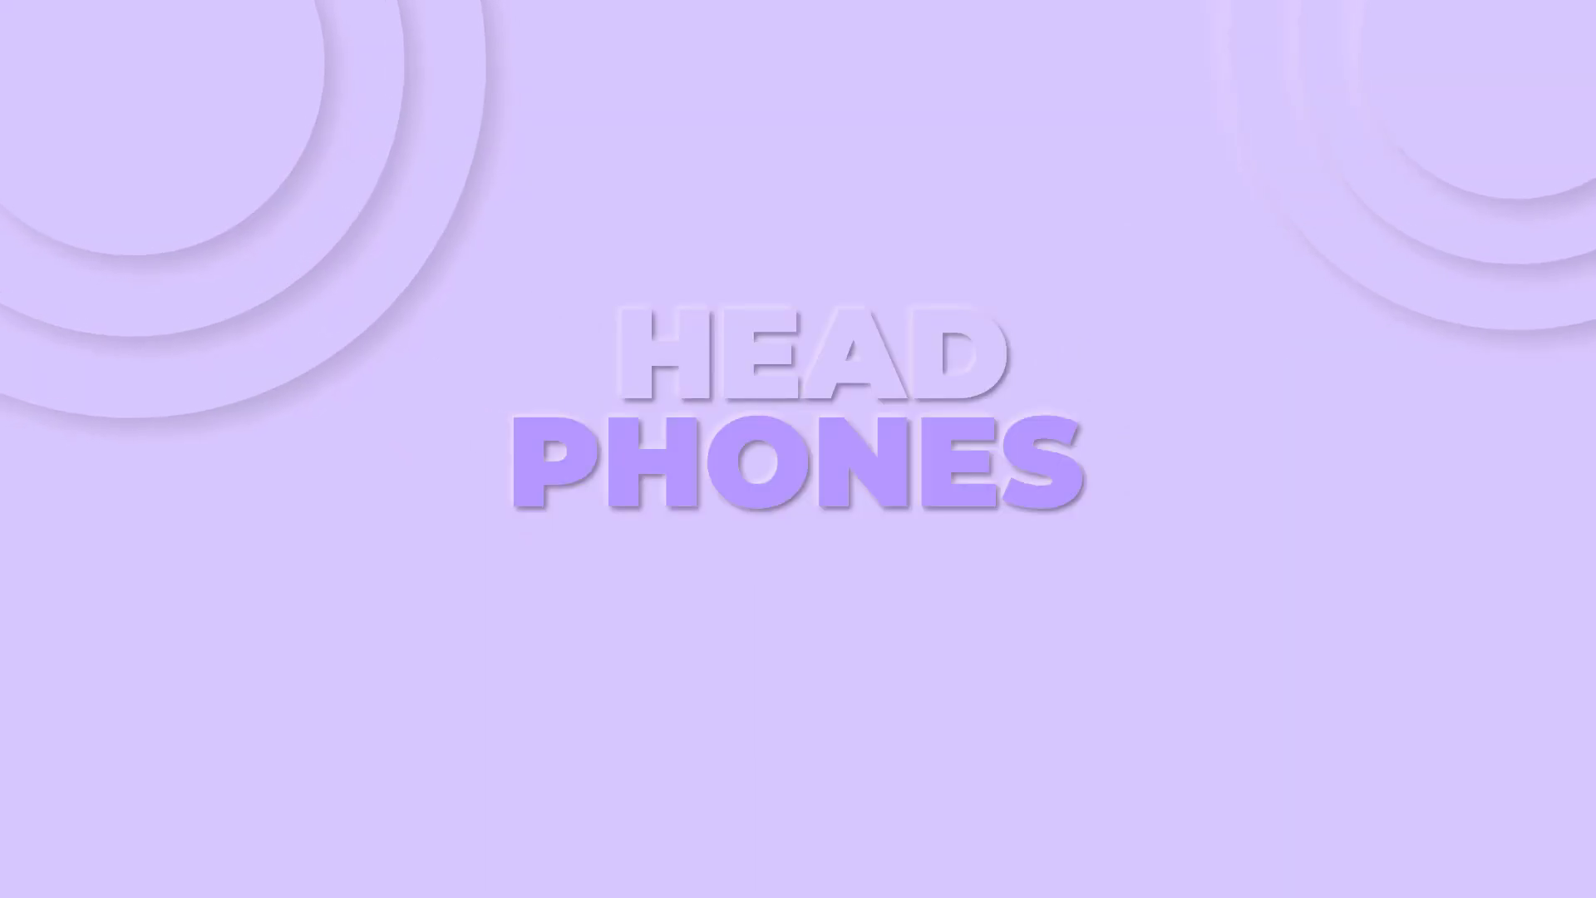
pyautogui.press('Escape')
# Step: Centre the HEAD text horizontally over PHONES with Align Center and preview the slide show again
pyautogui.moveTo(1174, 813); pyautogui.dragTo(286, 263)
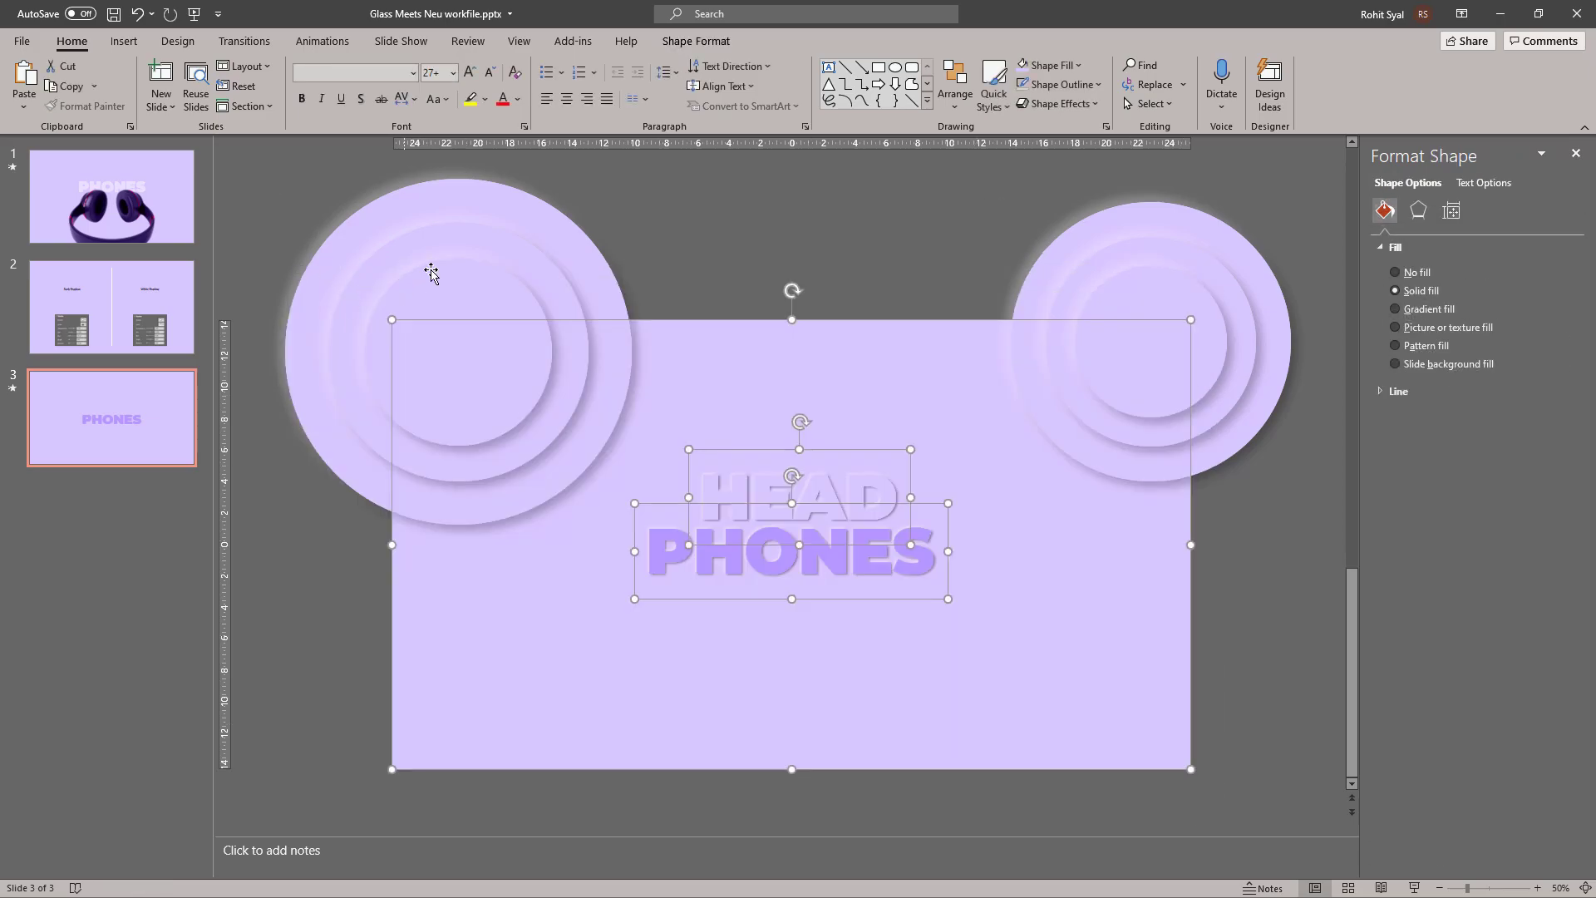
pyautogui.click(956, 93)
pyautogui.click(761, 248)
pyautogui.click(680, 230)
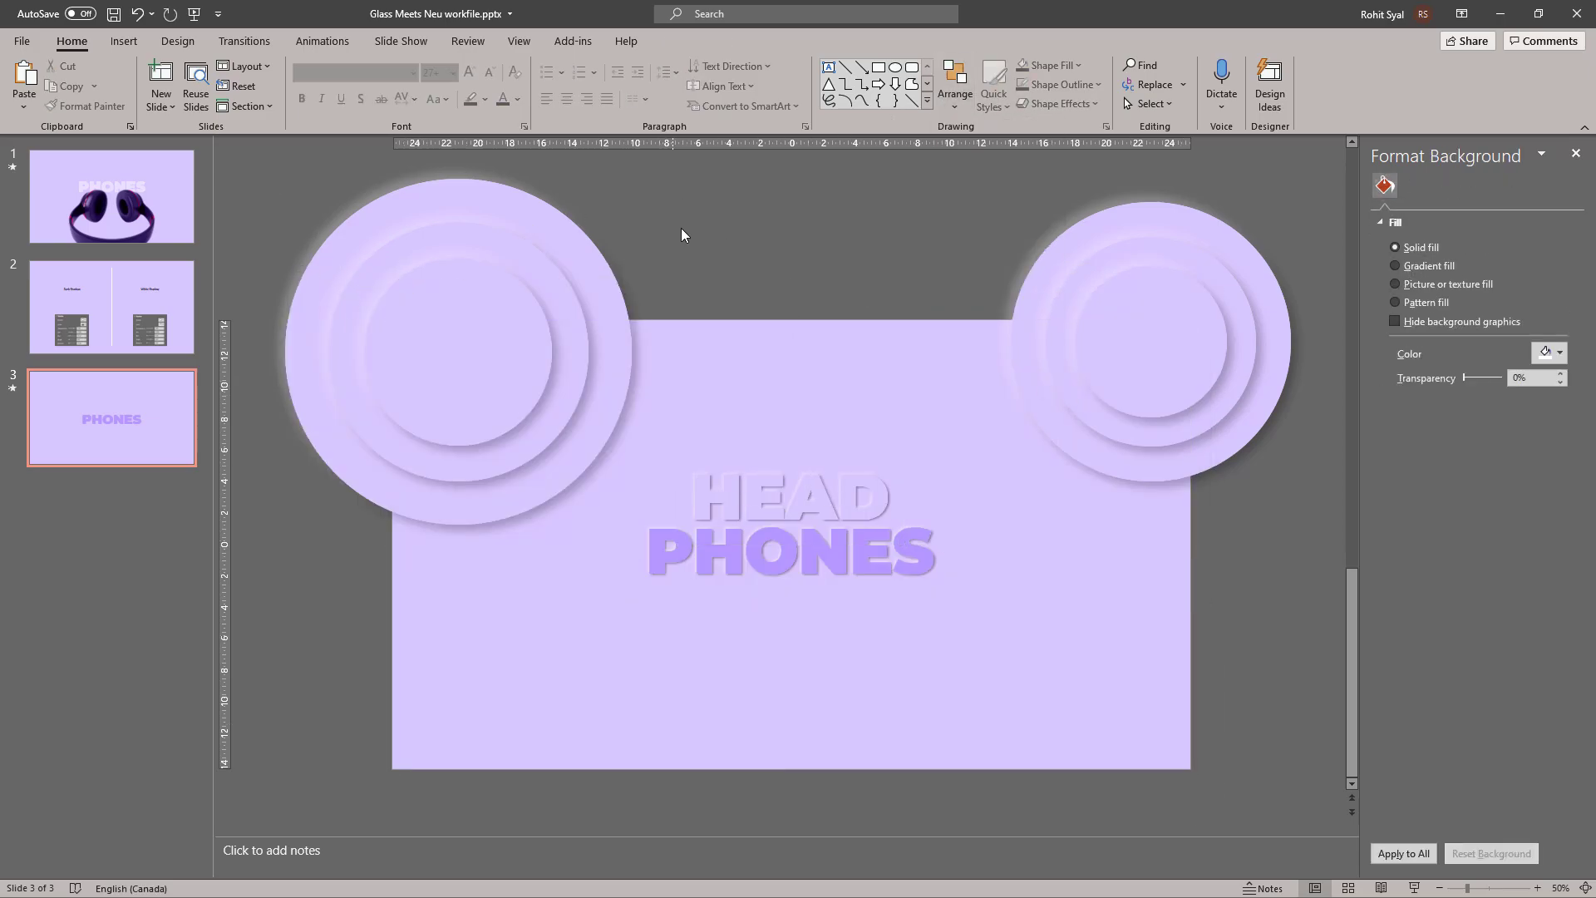
pyautogui.click(1414, 888)
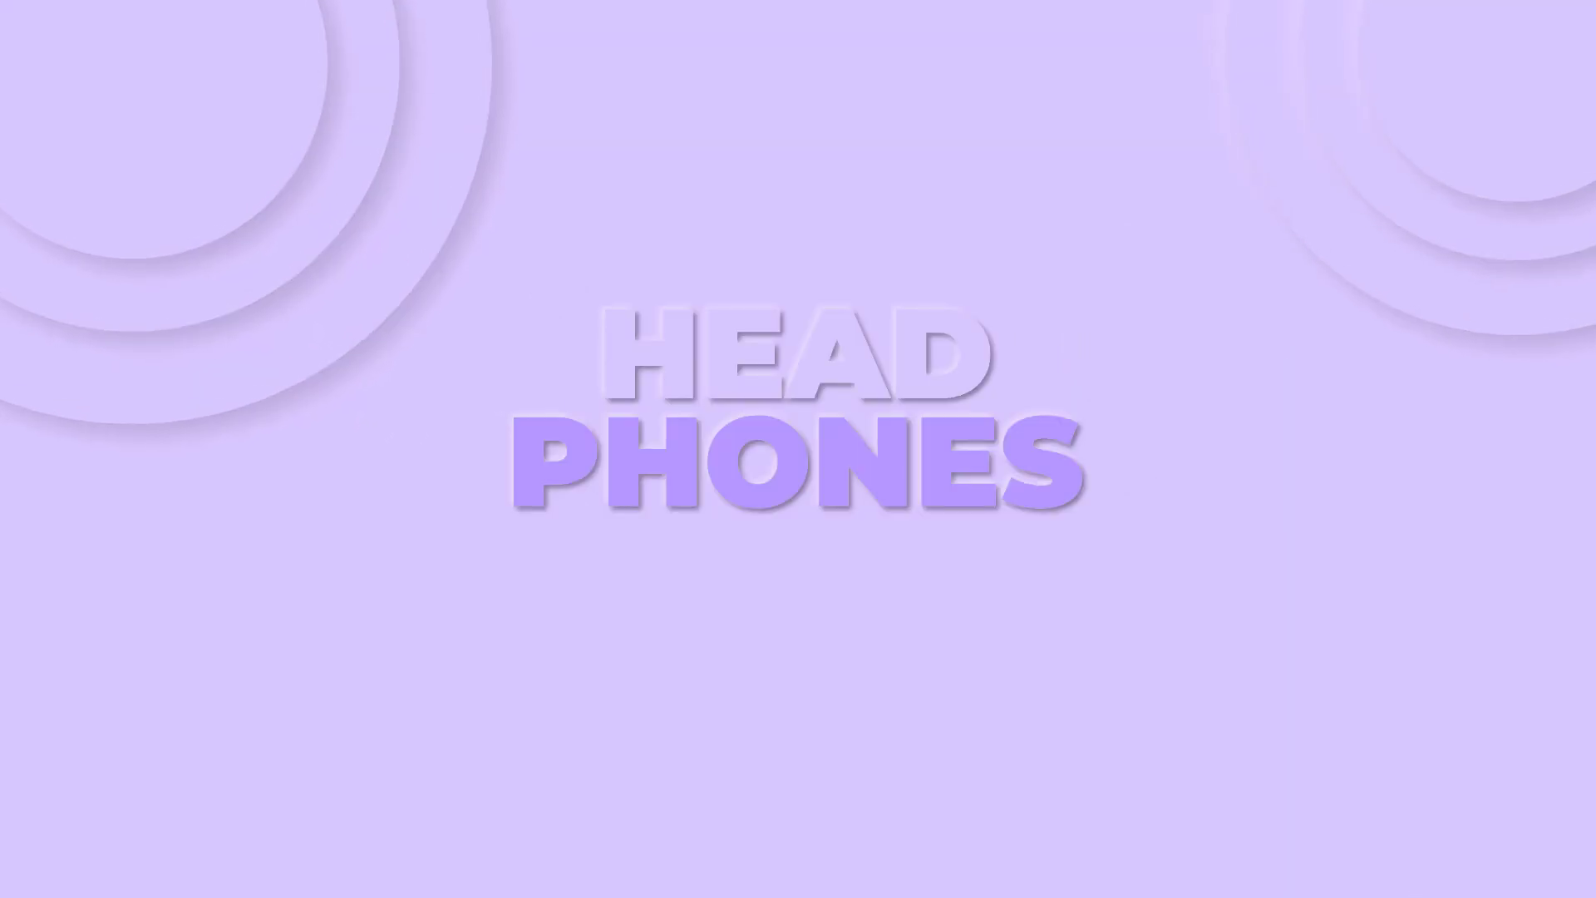
pyautogui.press('Escape')
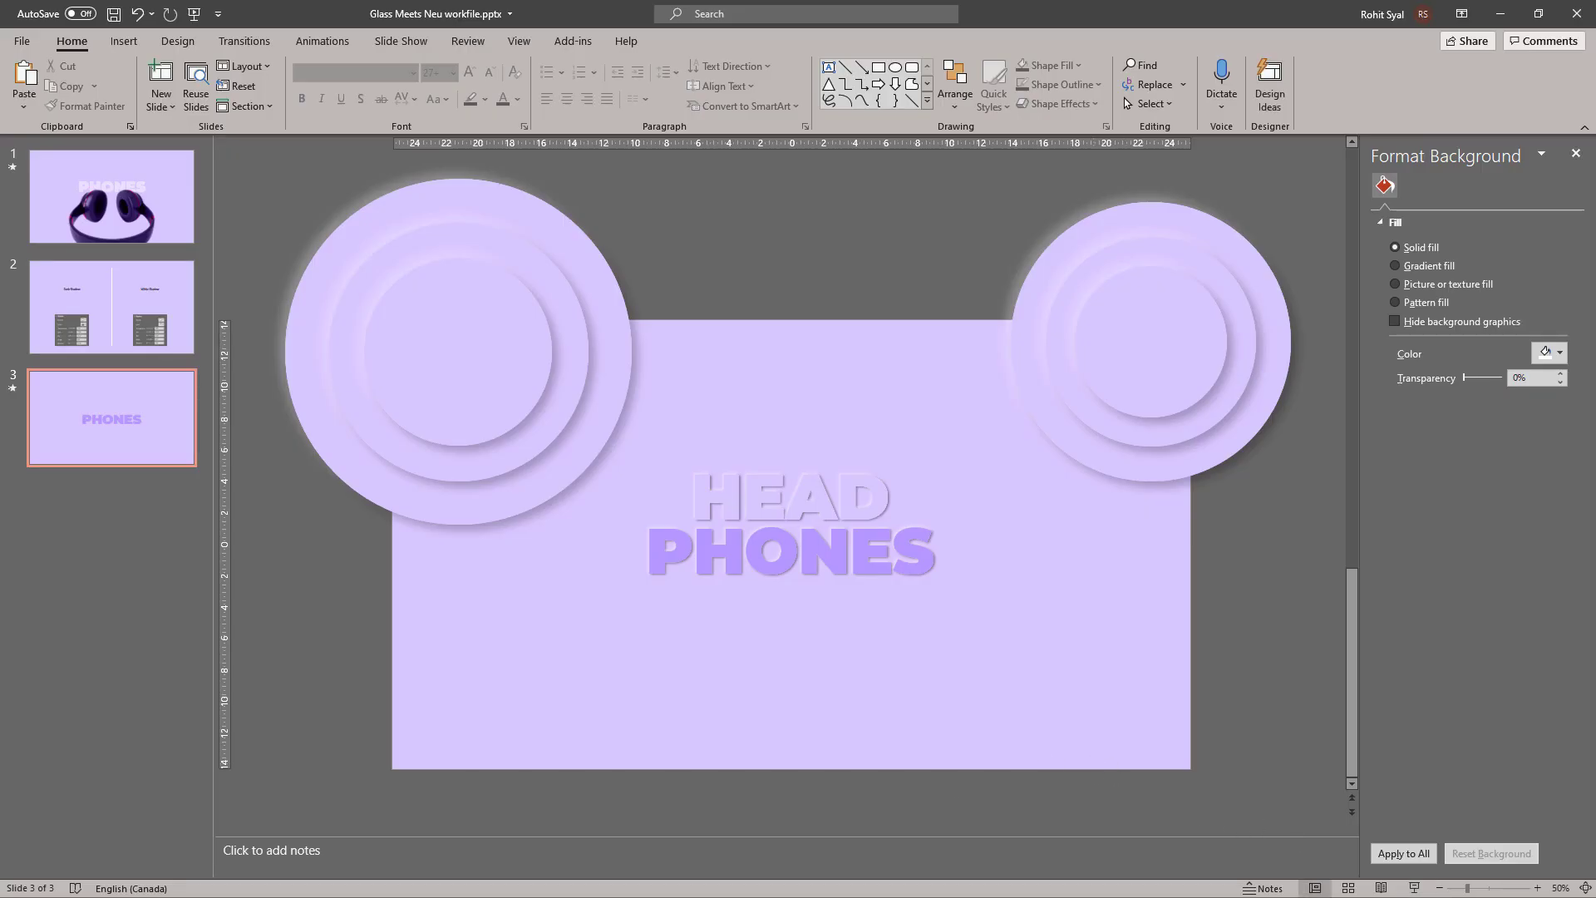
# Step: Copy the headphones picture from the 16. Glass meets Nue folder and paste it onto slide 3
pyautogui.hotkey('alt', 'Tab')
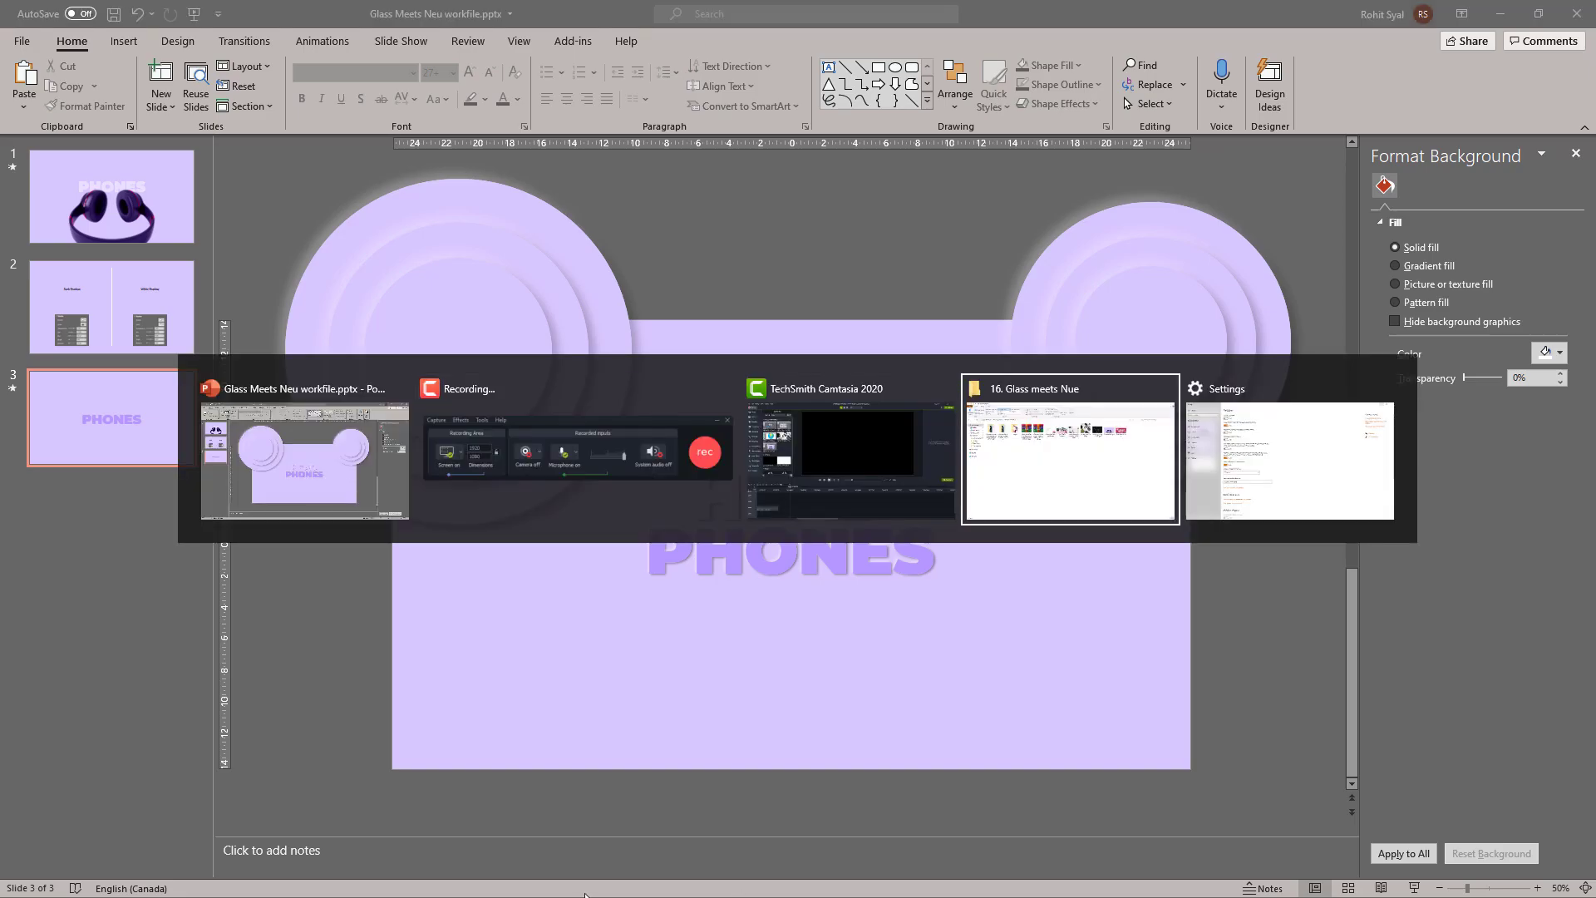
pyautogui.click(268, 228)
pyautogui.click(1511, 12)
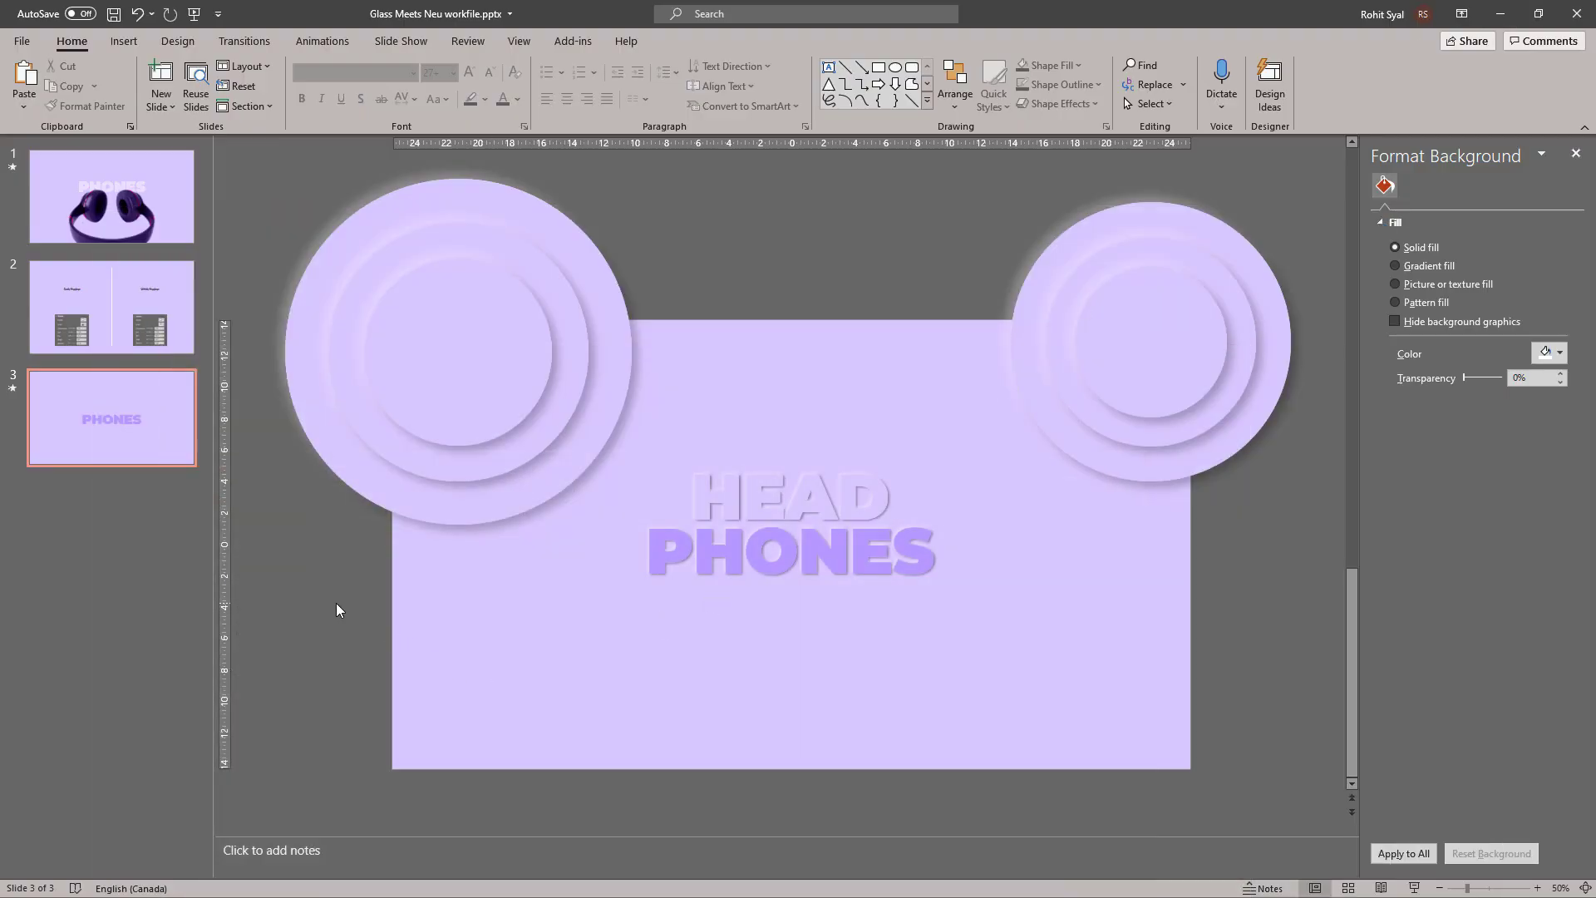
pyautogui.hotkey('ctrl', 'v')
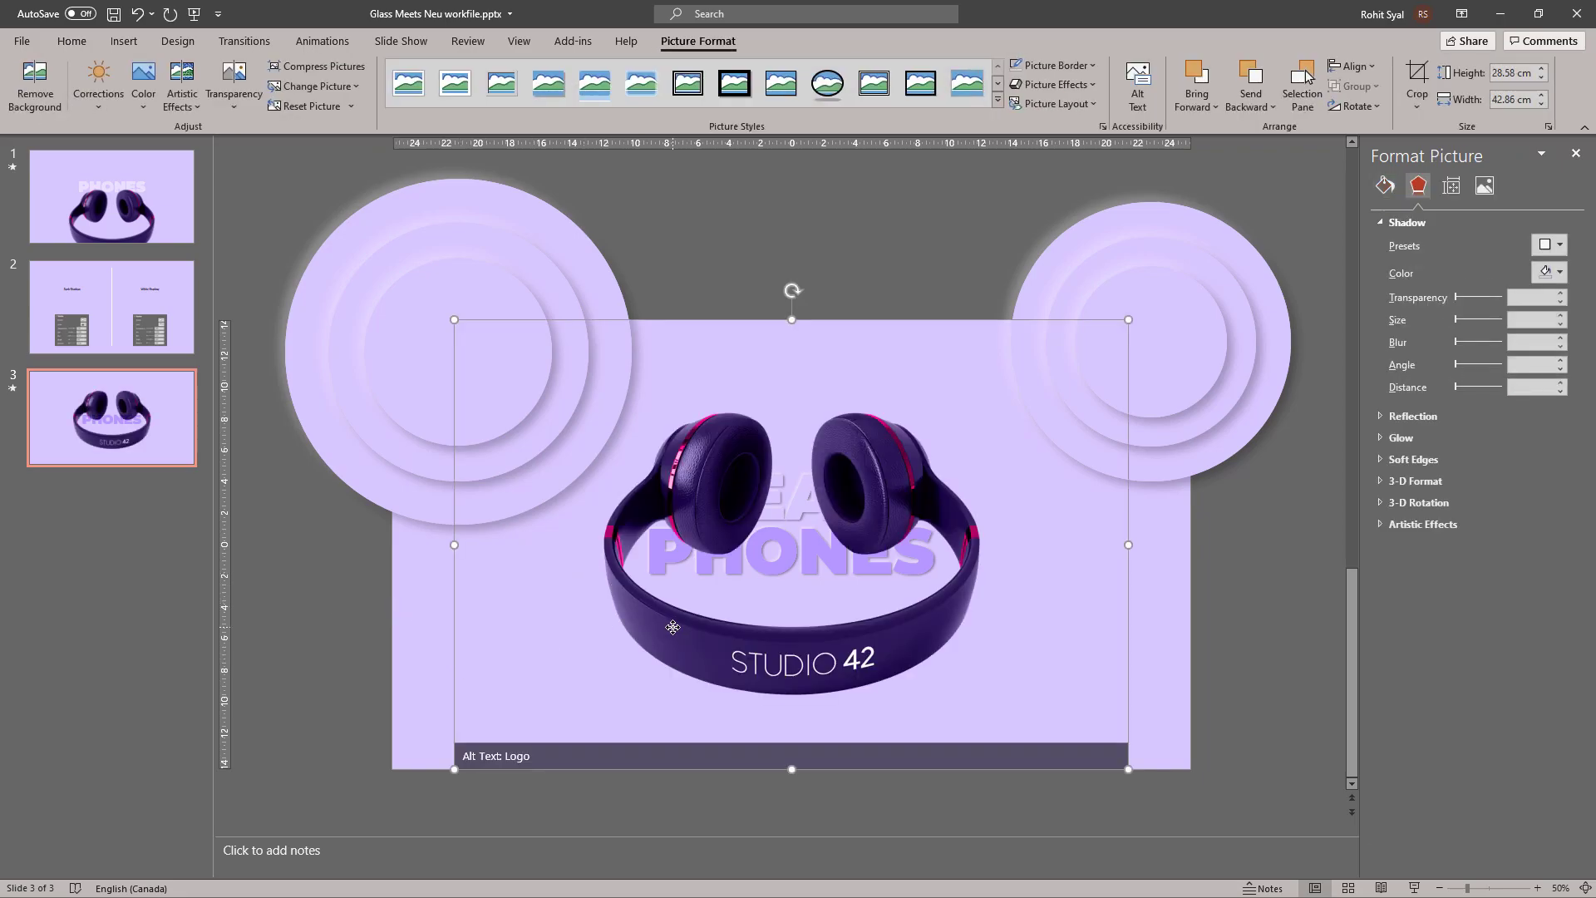
# Step: Move the headphones picture down, centred, so it overlaps the bottom of PHONES and runs past the slide's lower edge
pyautogui.moveTo(451, 317); pyautogui.dragTo(404, 275)
pyautogui.moveTo(884, 480); pyautogui.dragTo(886, 626)
pyautogui.scroll(-2, 798, 581)
pyautogui.moveTo(545, 777); pyautogui.dragTo(605, 727)
pyautogui.moveTo(903, 647); pyautogui.dragTo(872, 656)
pyautogui.click(445, 596)
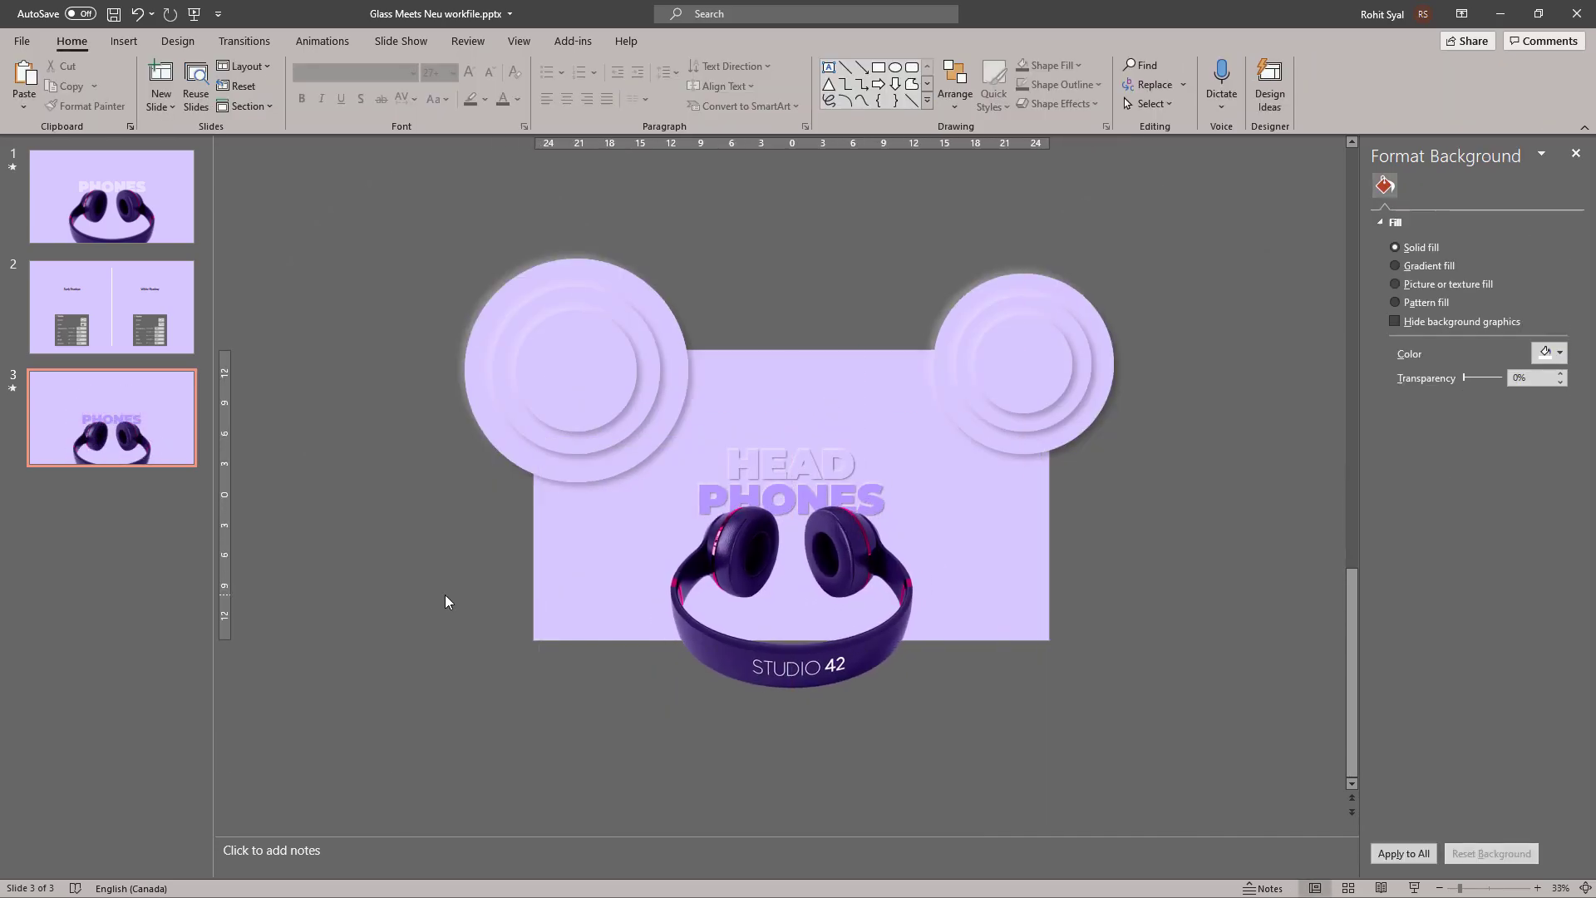
# Step: Preview slide 3 with the headphones picture in the slide show
pyautogui.scroll(2, 446, 595)
pyautogui.click(725, 568)
pyautogui.click(1286, 714)
pyautogui.click(1414, 887)
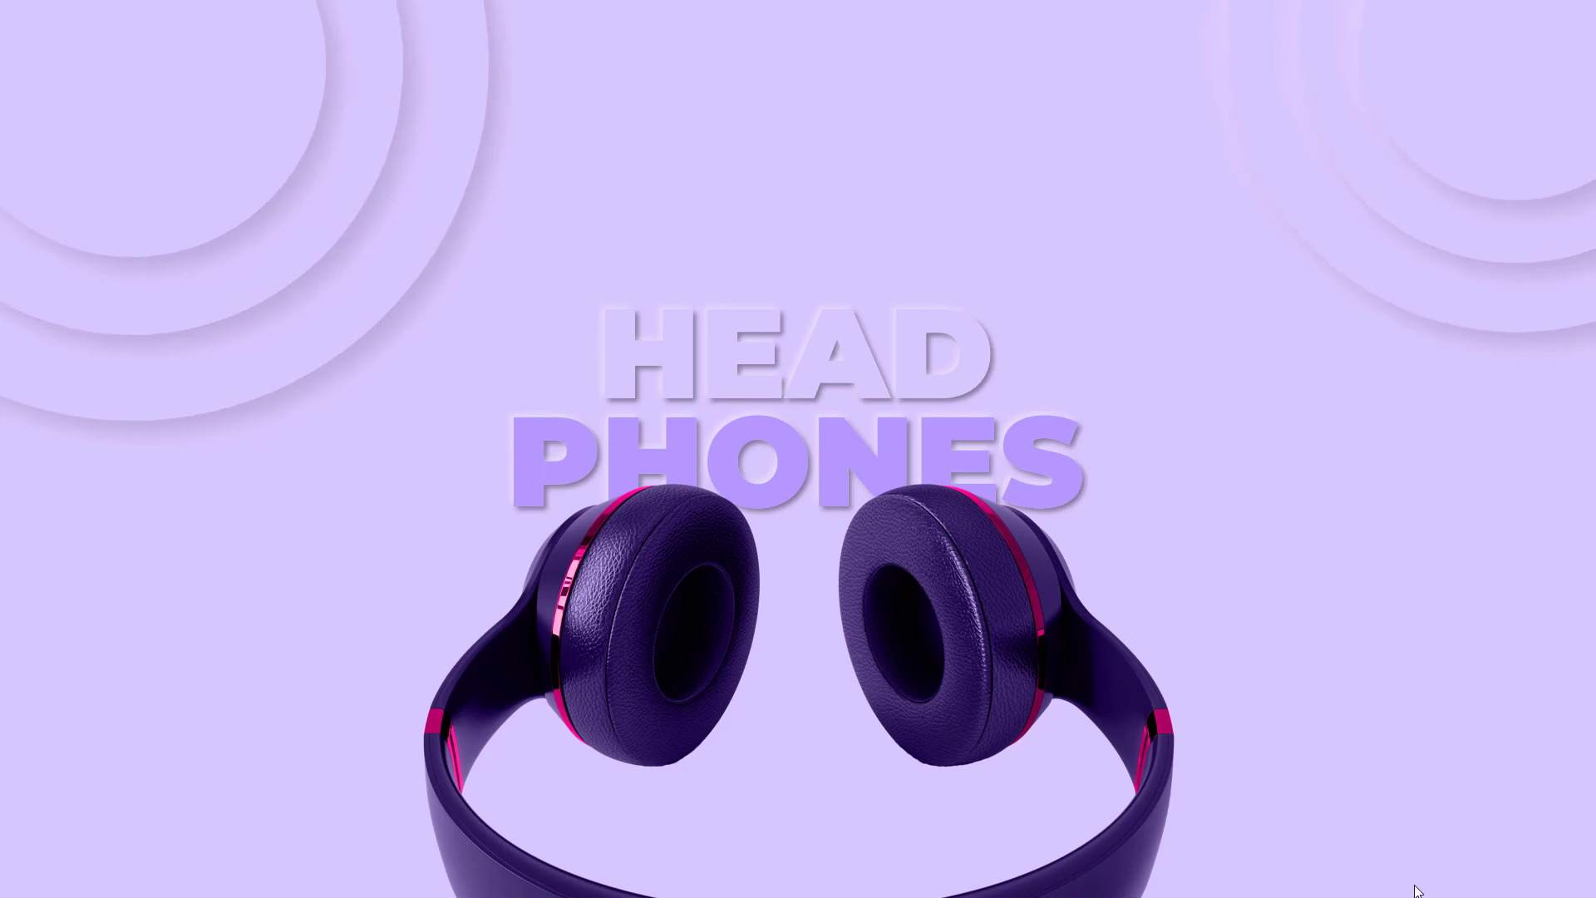
pyautogui.press('Escape')
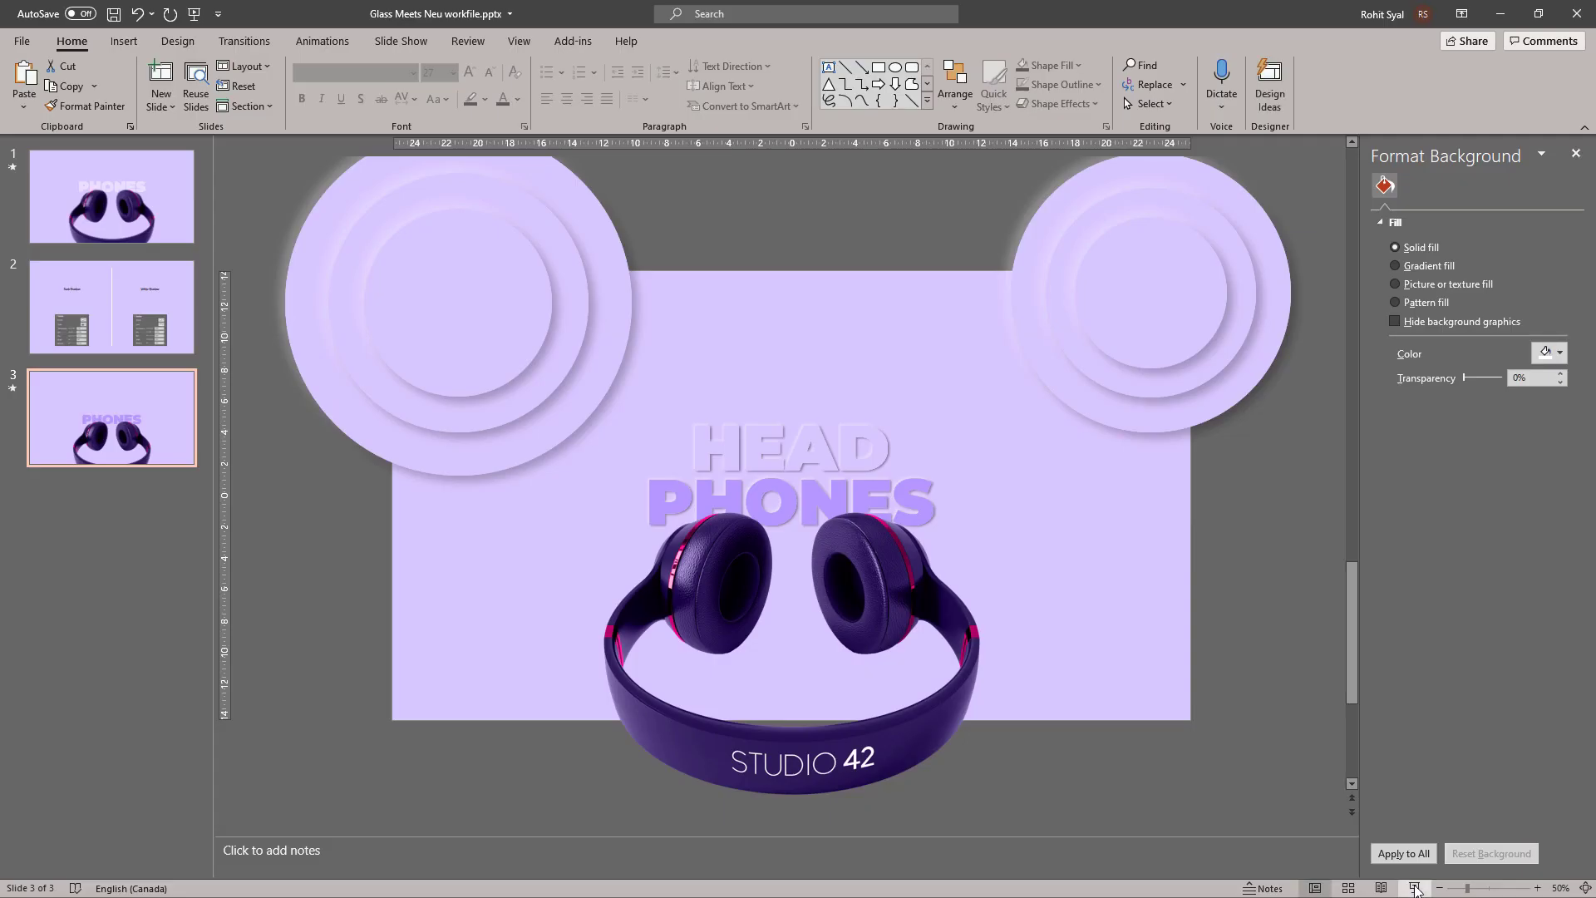
# Step: Duplicate slide 3 and delete all the circles in both upper corners of the copy
pyautogui.rightClick(114, 422)
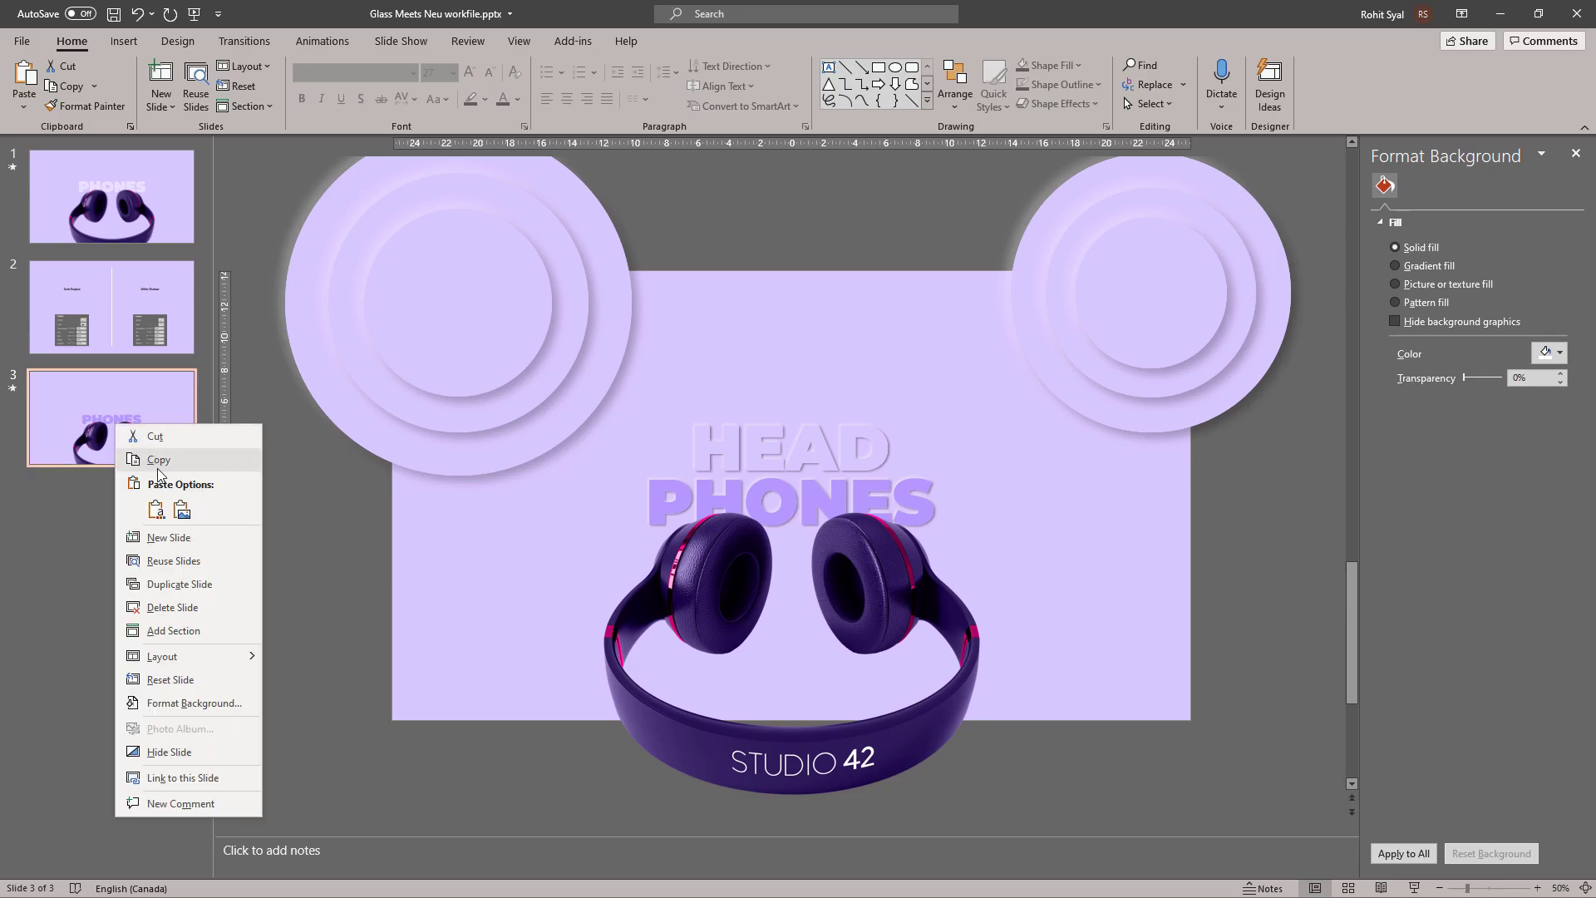
pyautogui.click(173, 583)
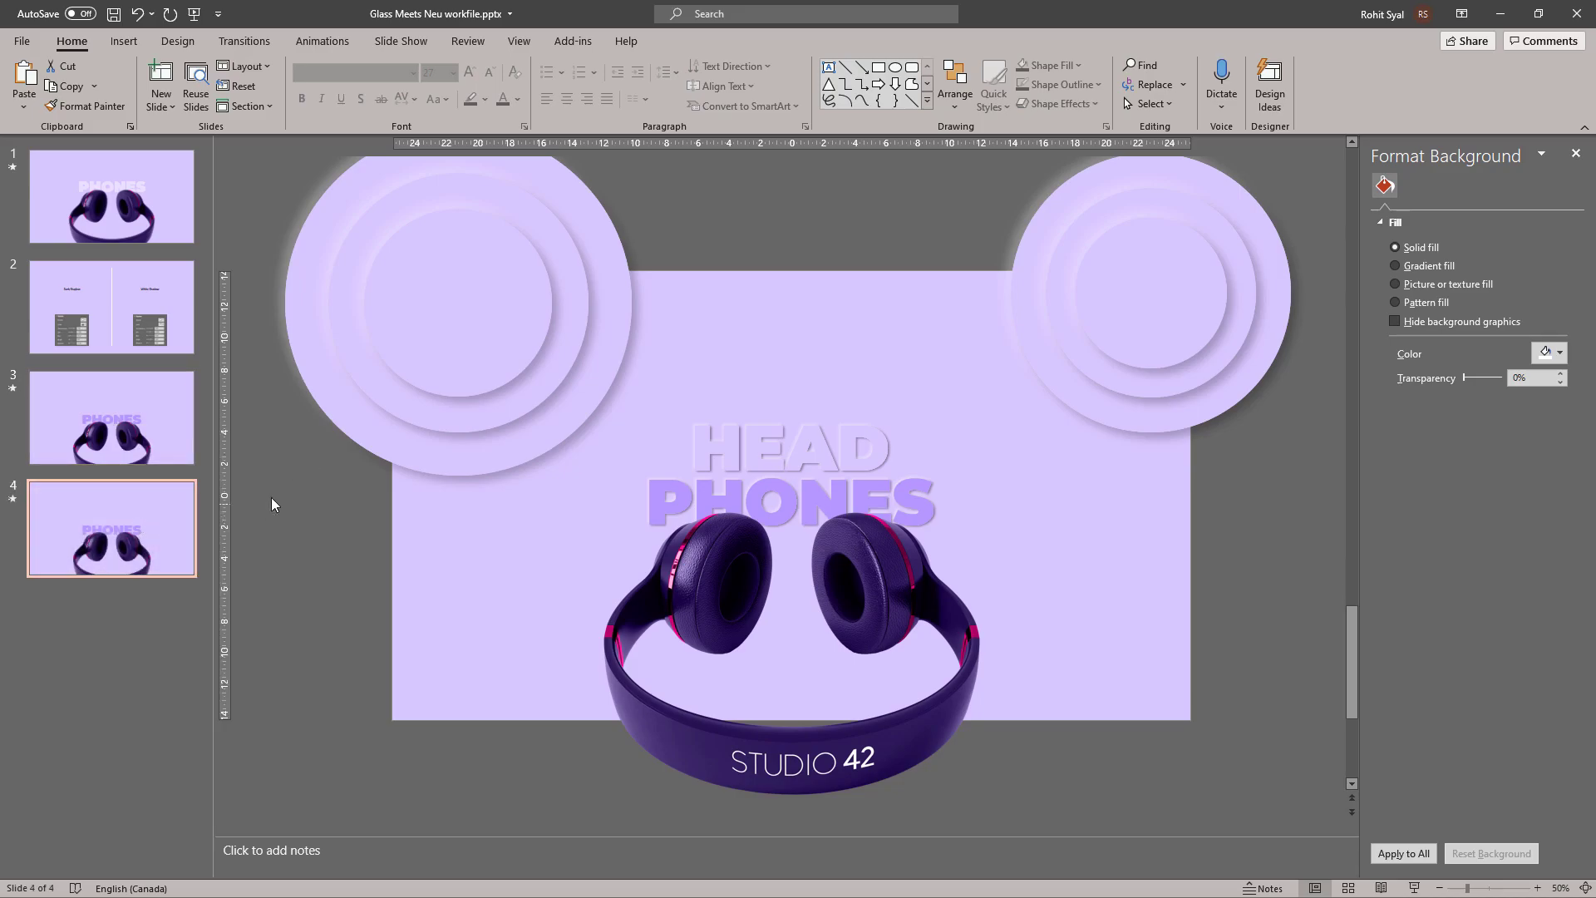
pyautogui.click(495, 295)
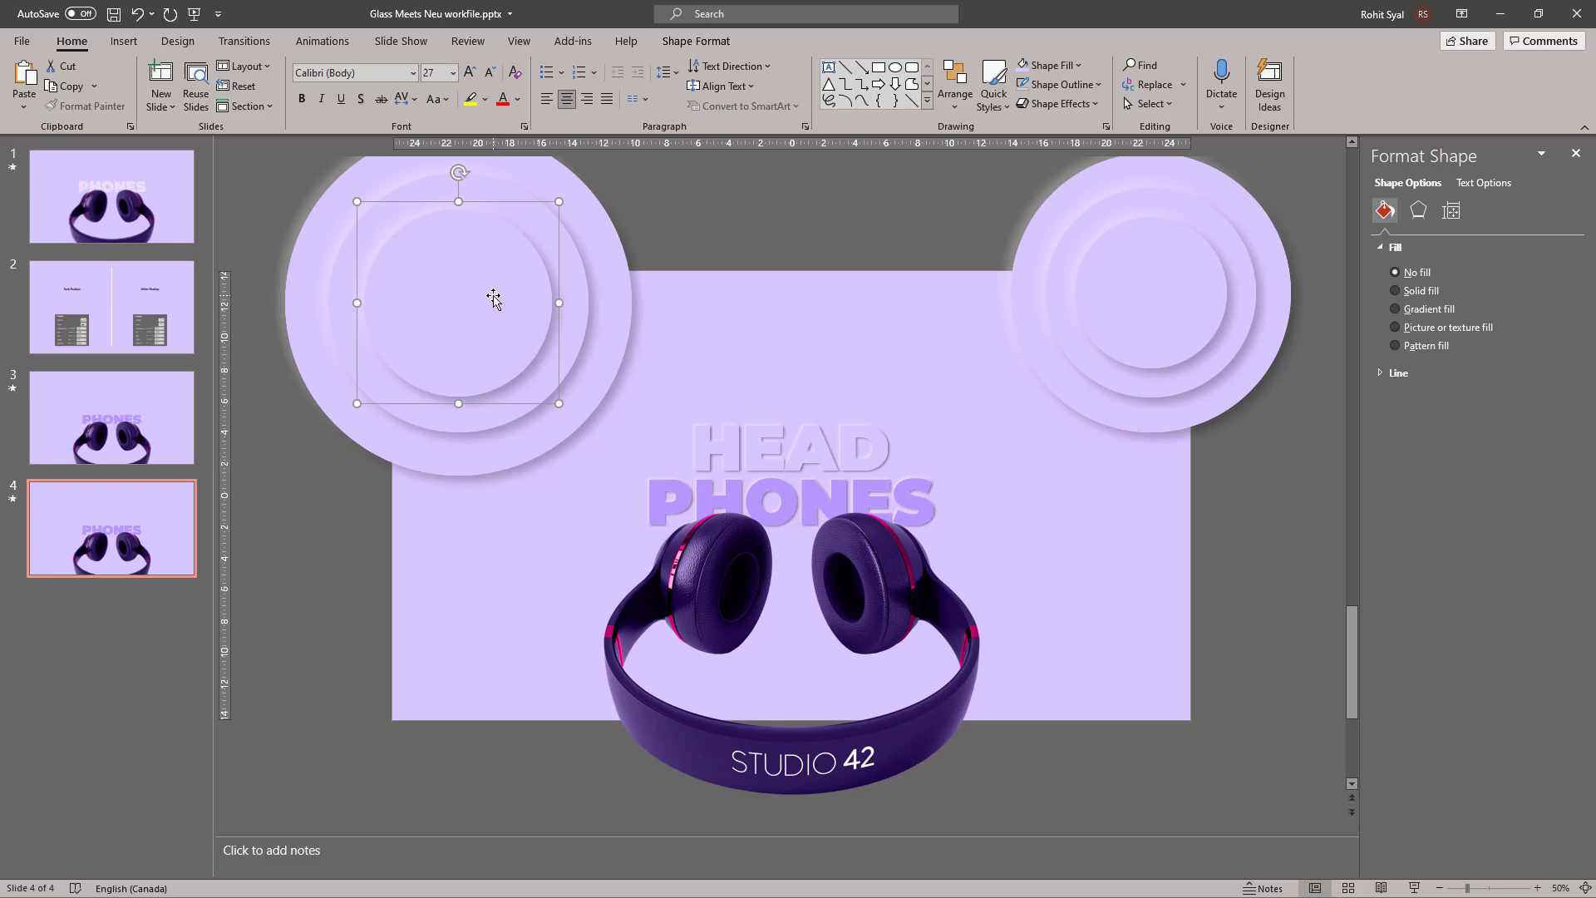
pyautogui.press('Delete')
pyautogui.click(479, 304)
pyautogui.press('Delete')
pyautogui.click(491, 304)
pyautogui.press('Delete')
pyautogui.click(1122, 305)
pyautogui.press('Delete')
pyautogui.click(1121, 305)
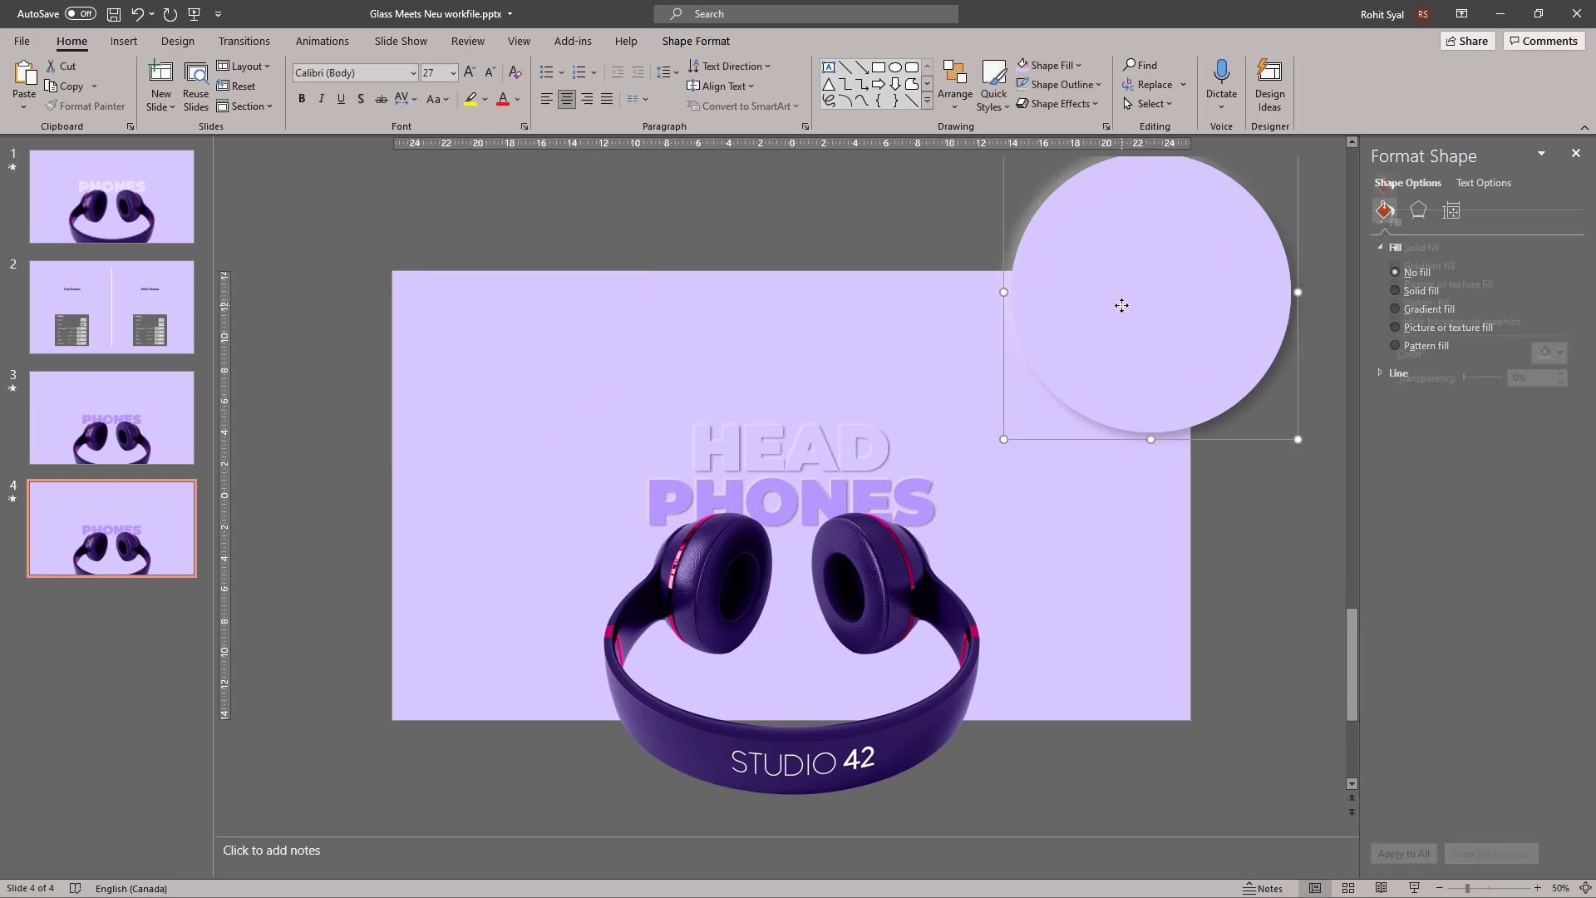
pyautogui.press('Delete')
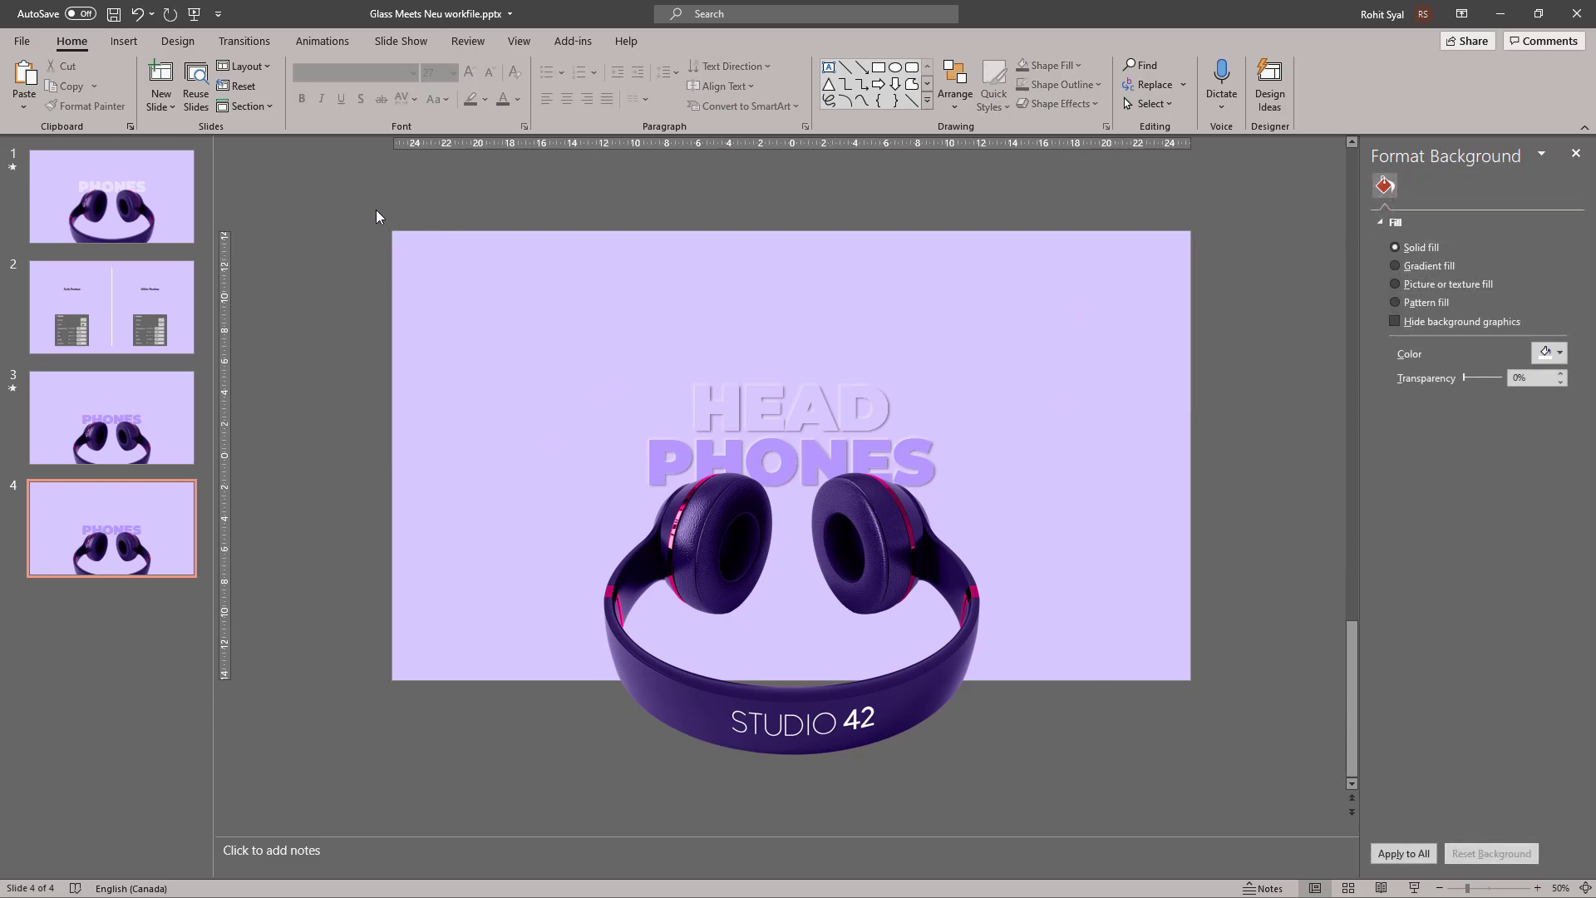
# Step: Export only slide 4 as the JPEG file Glass Meets Neu workfile.jpg into the images folder
pyautogui.click(24, 42)
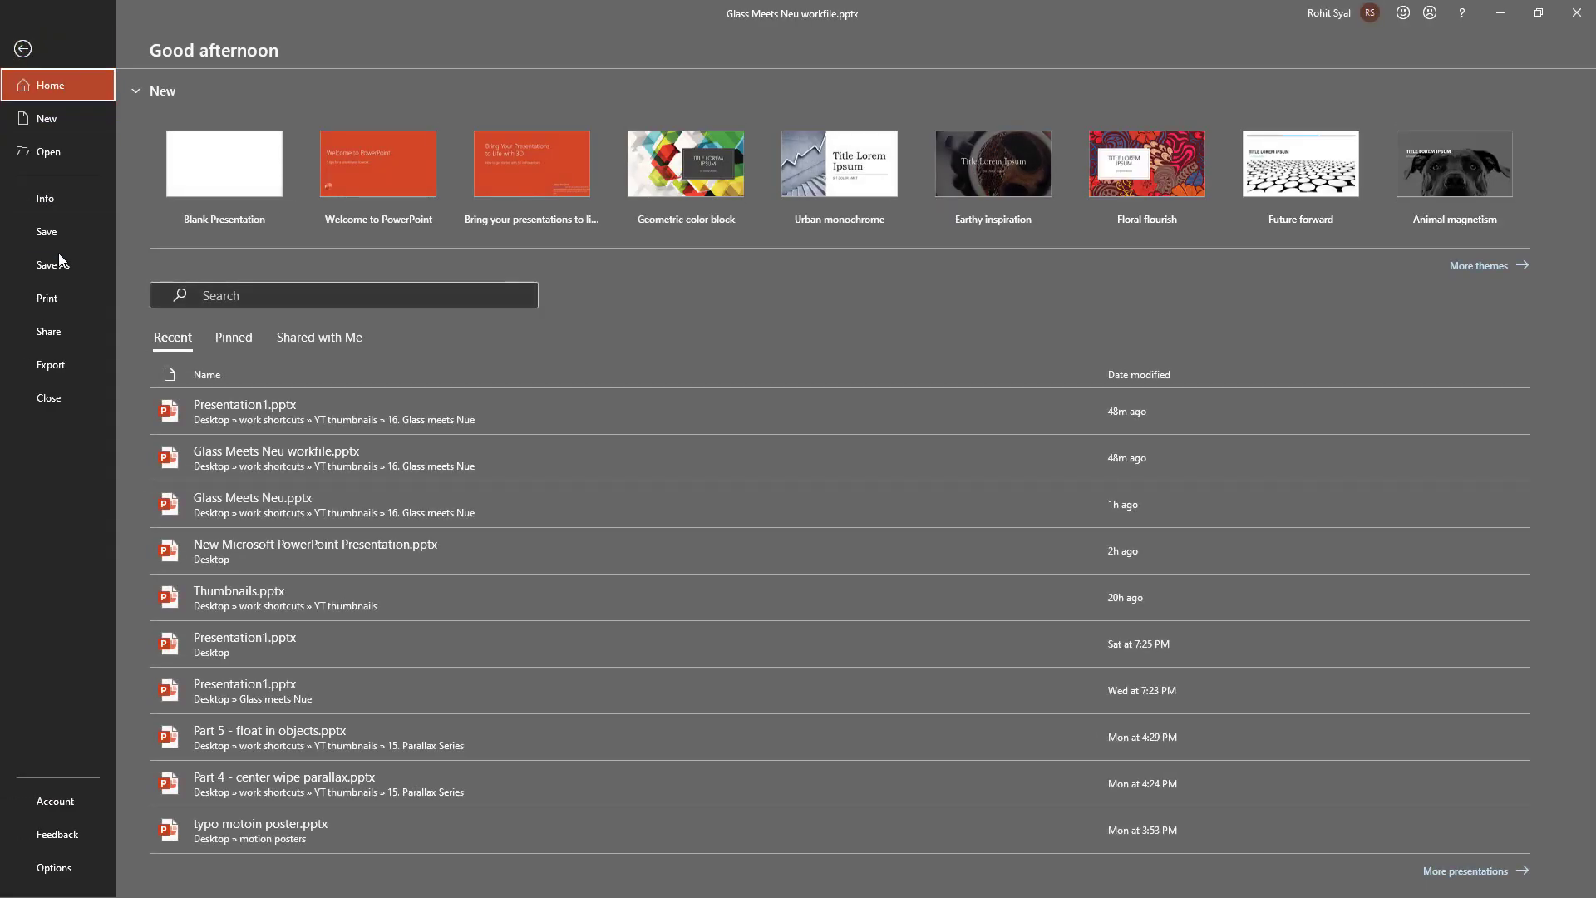
pyautogui.click(58, 265)
pyautogui.click(556, 148)
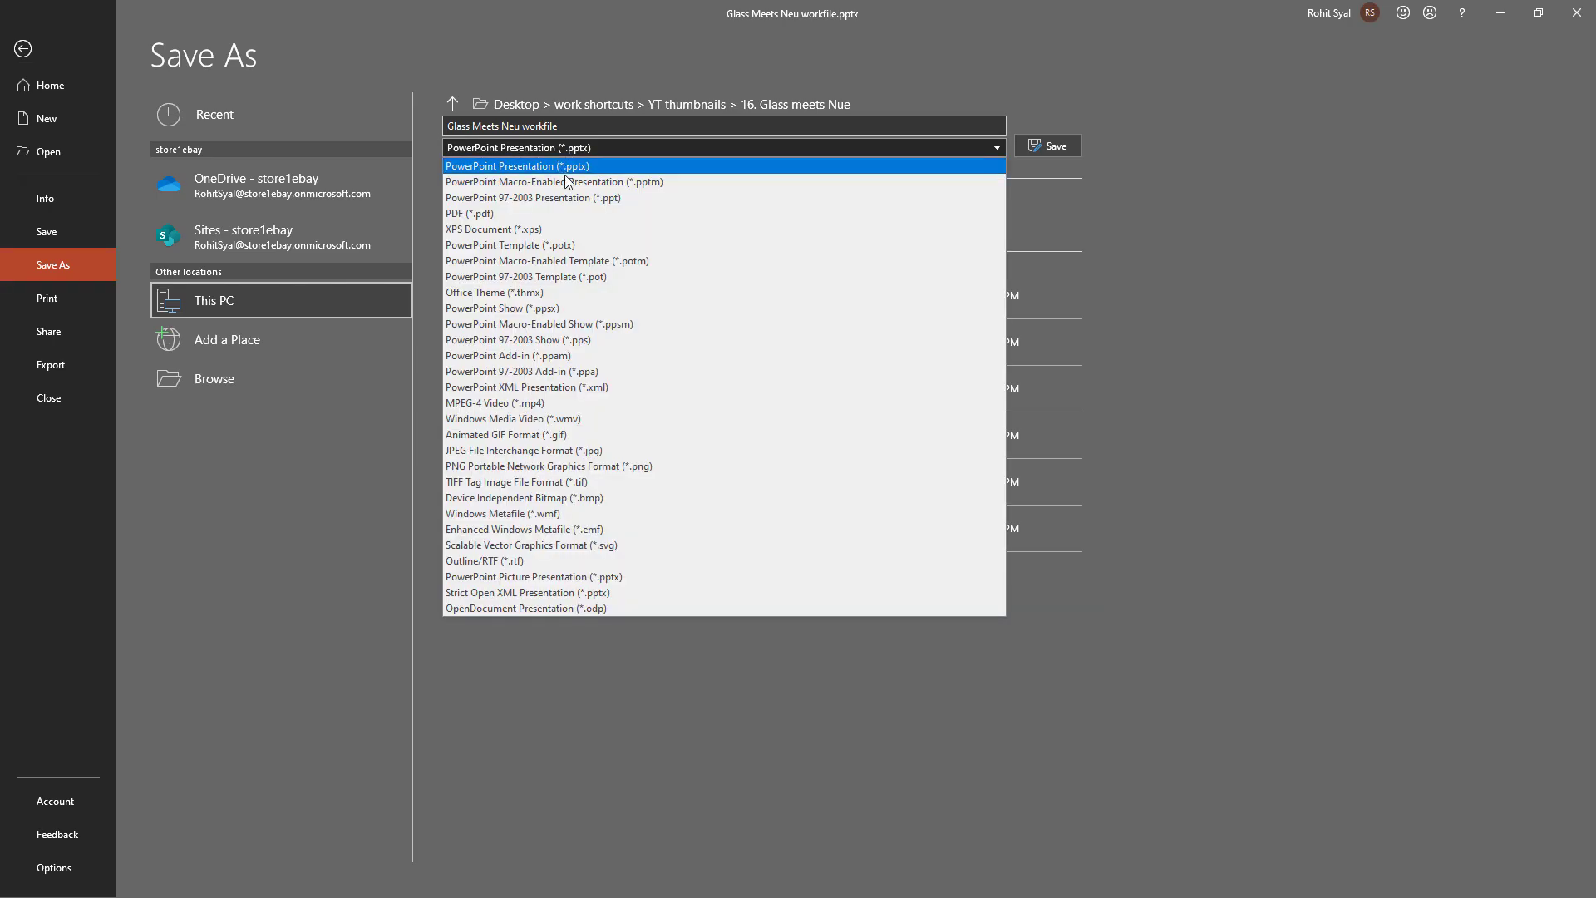
pyautogui.click(505, 447)
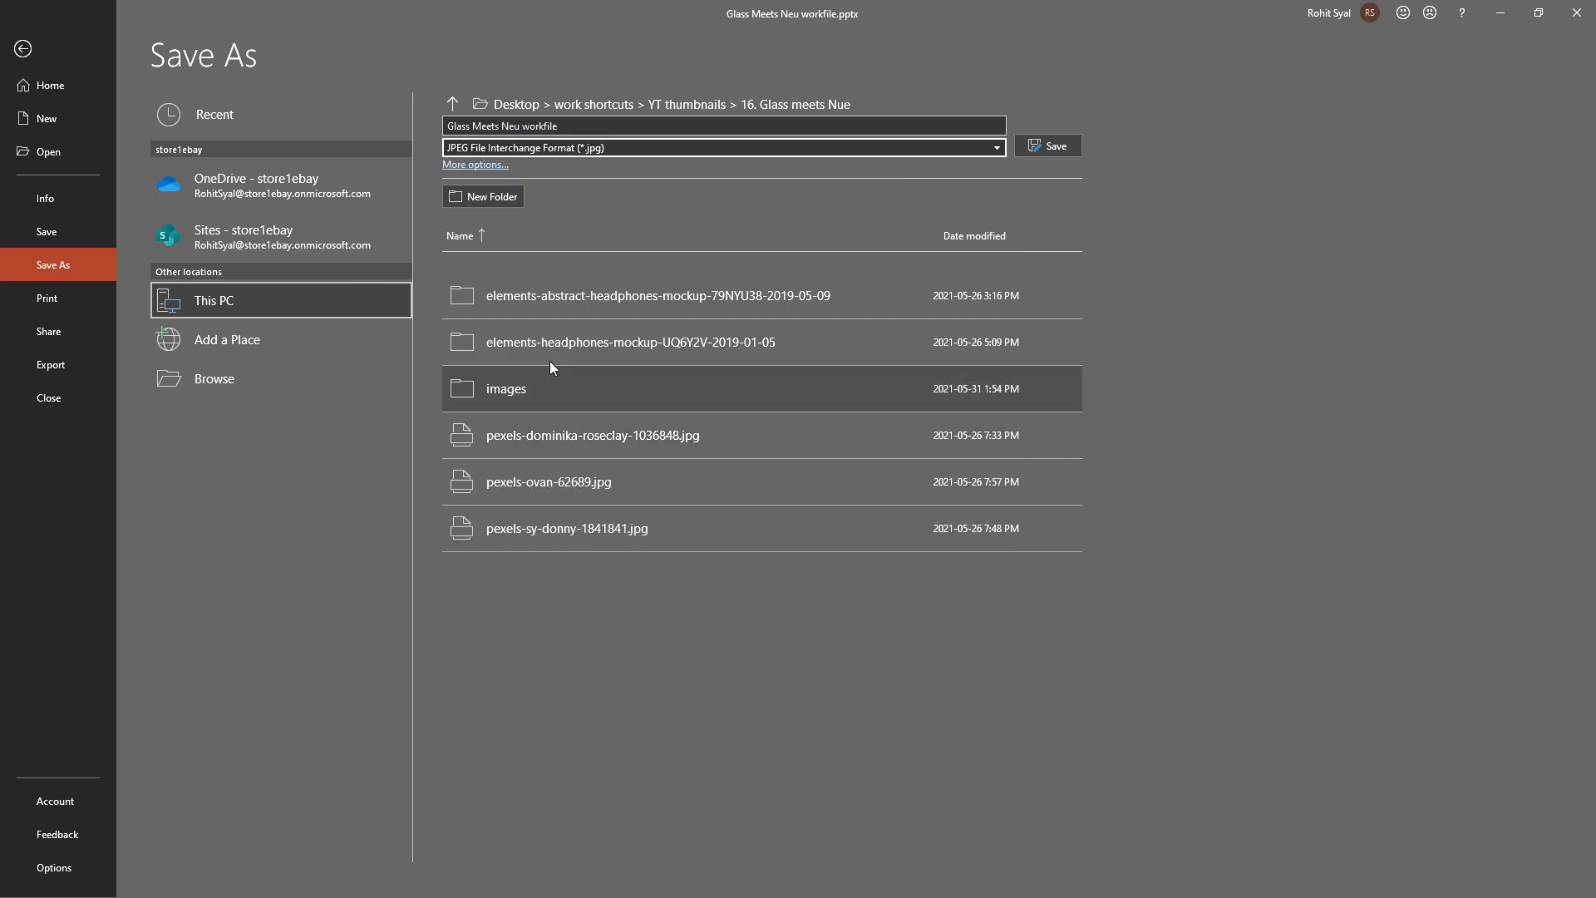
pyautogui.click(489, 165)
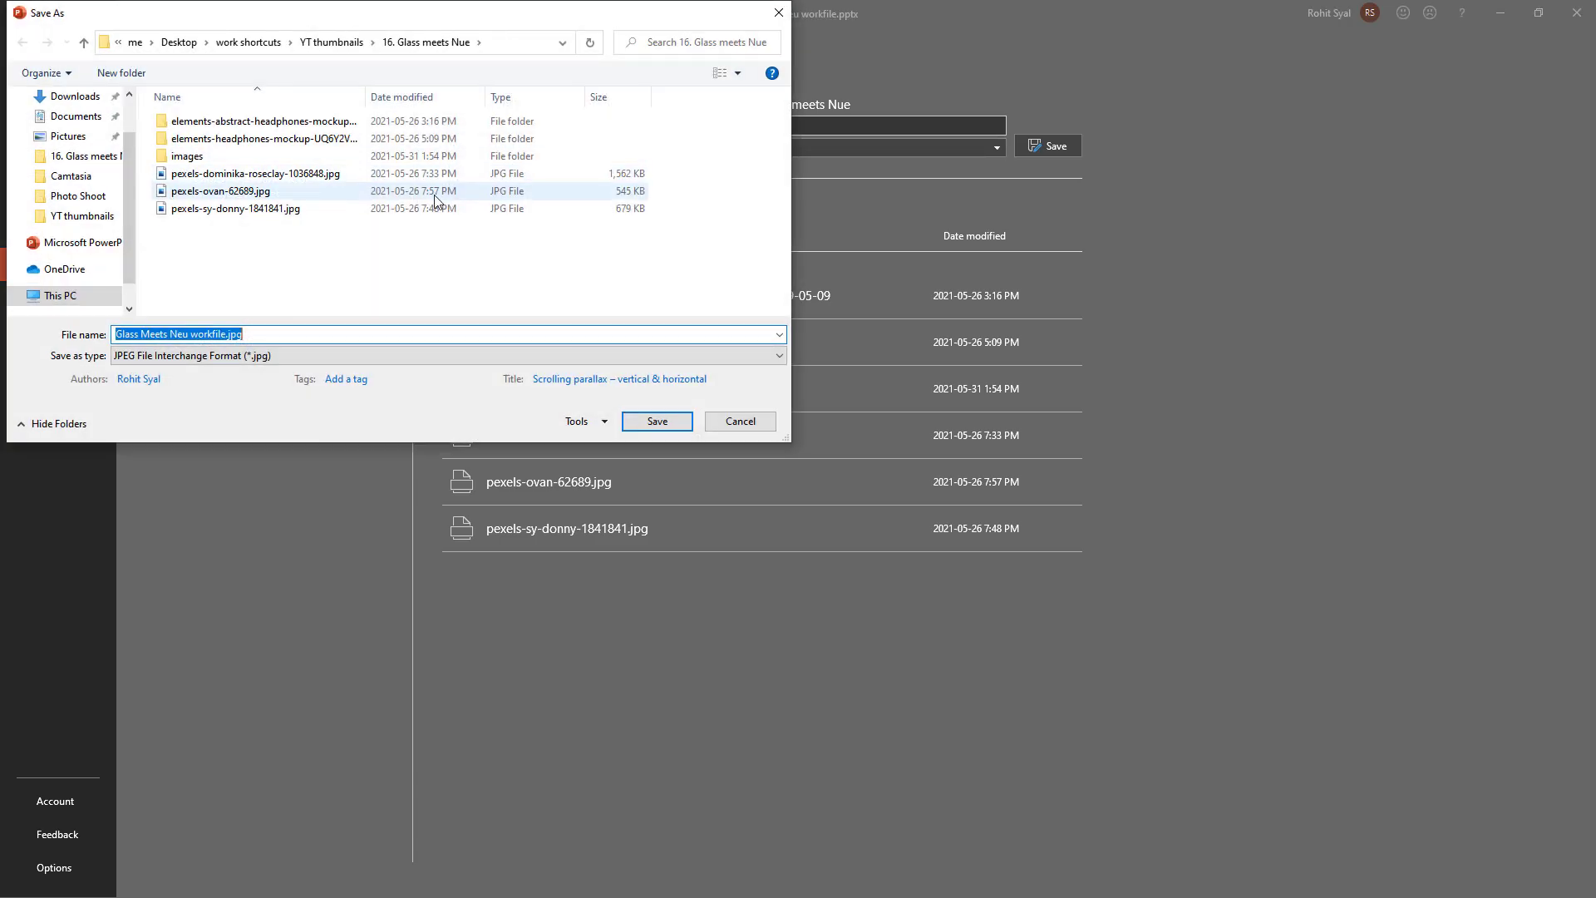
pyautogui.doubleClick(179, 157)
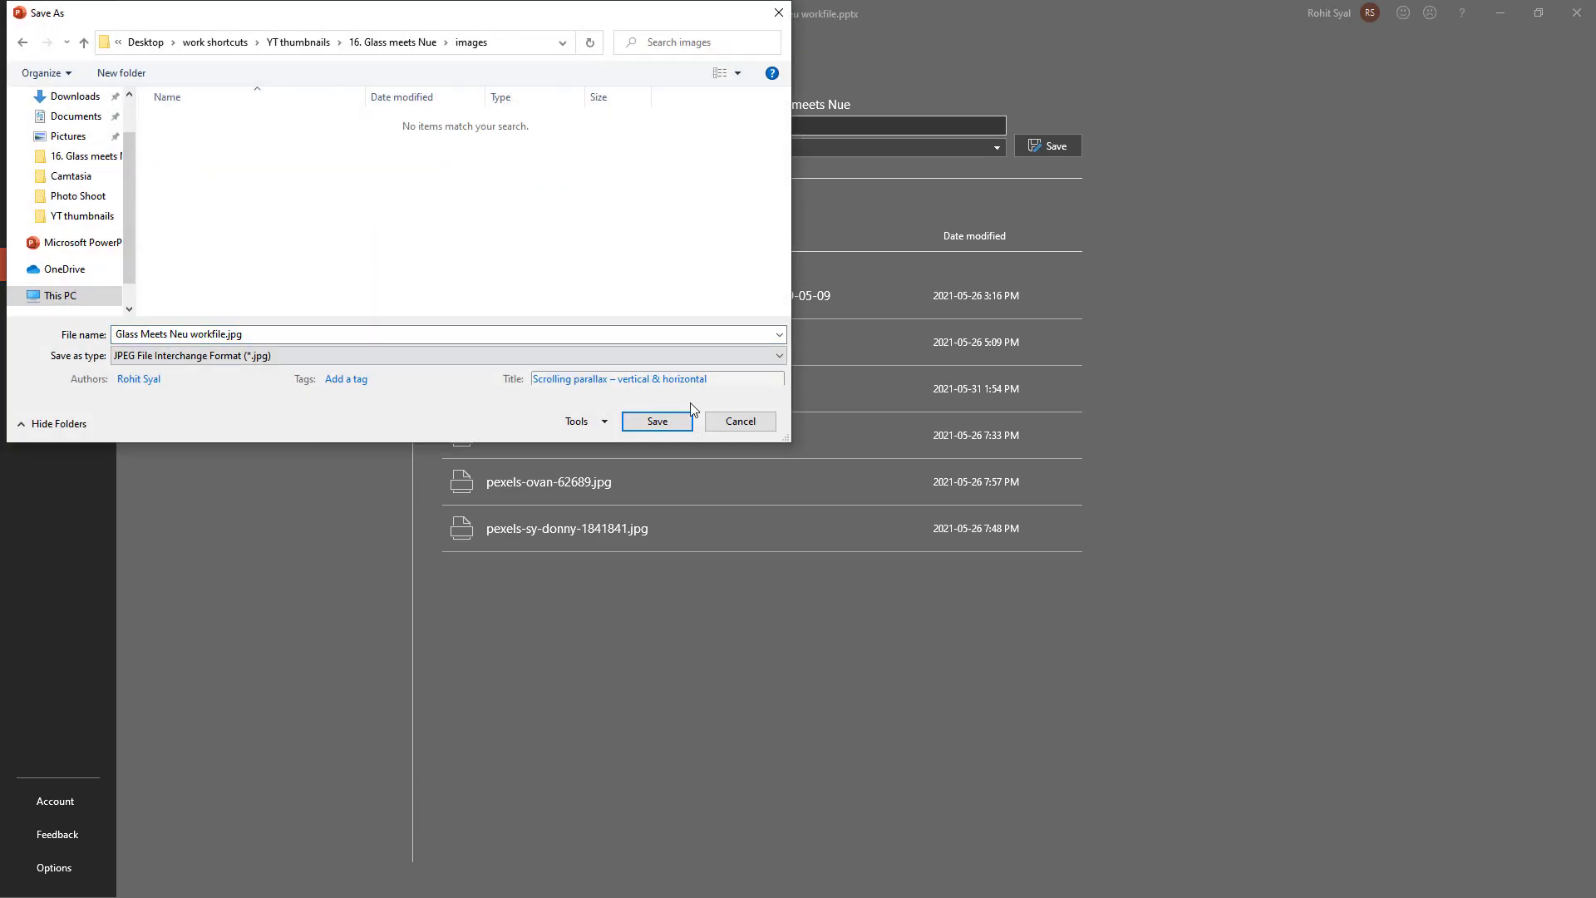
pyautogui.click(661, 424)
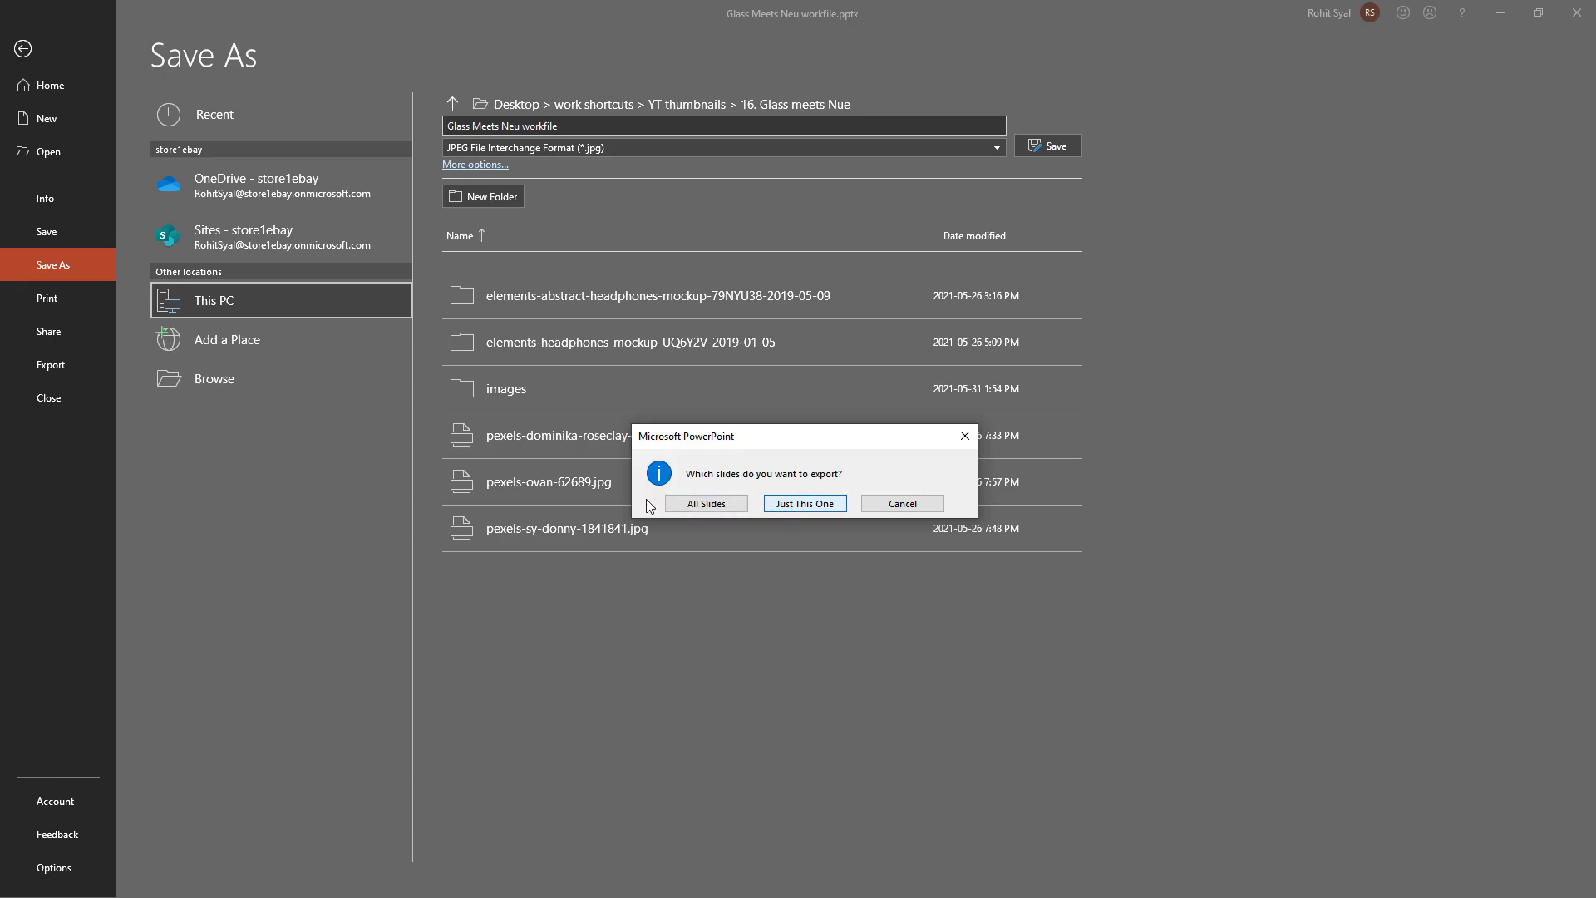
pyautogui.click(792, 505)
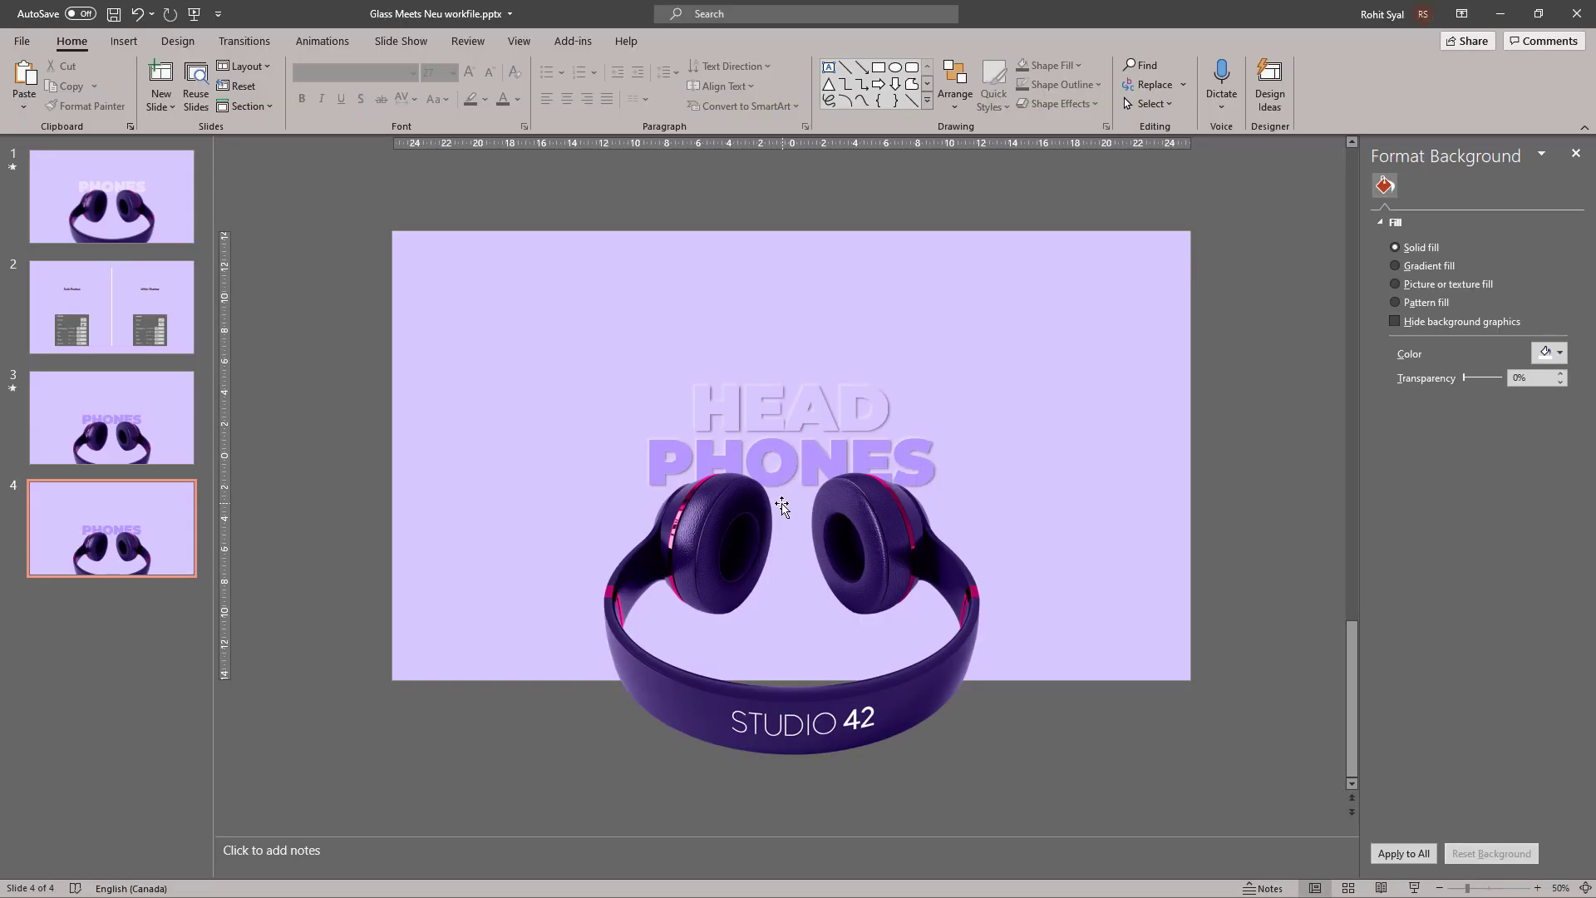
# Step: Add a blank slide after slide 4
pyautogui.click(681, 536)
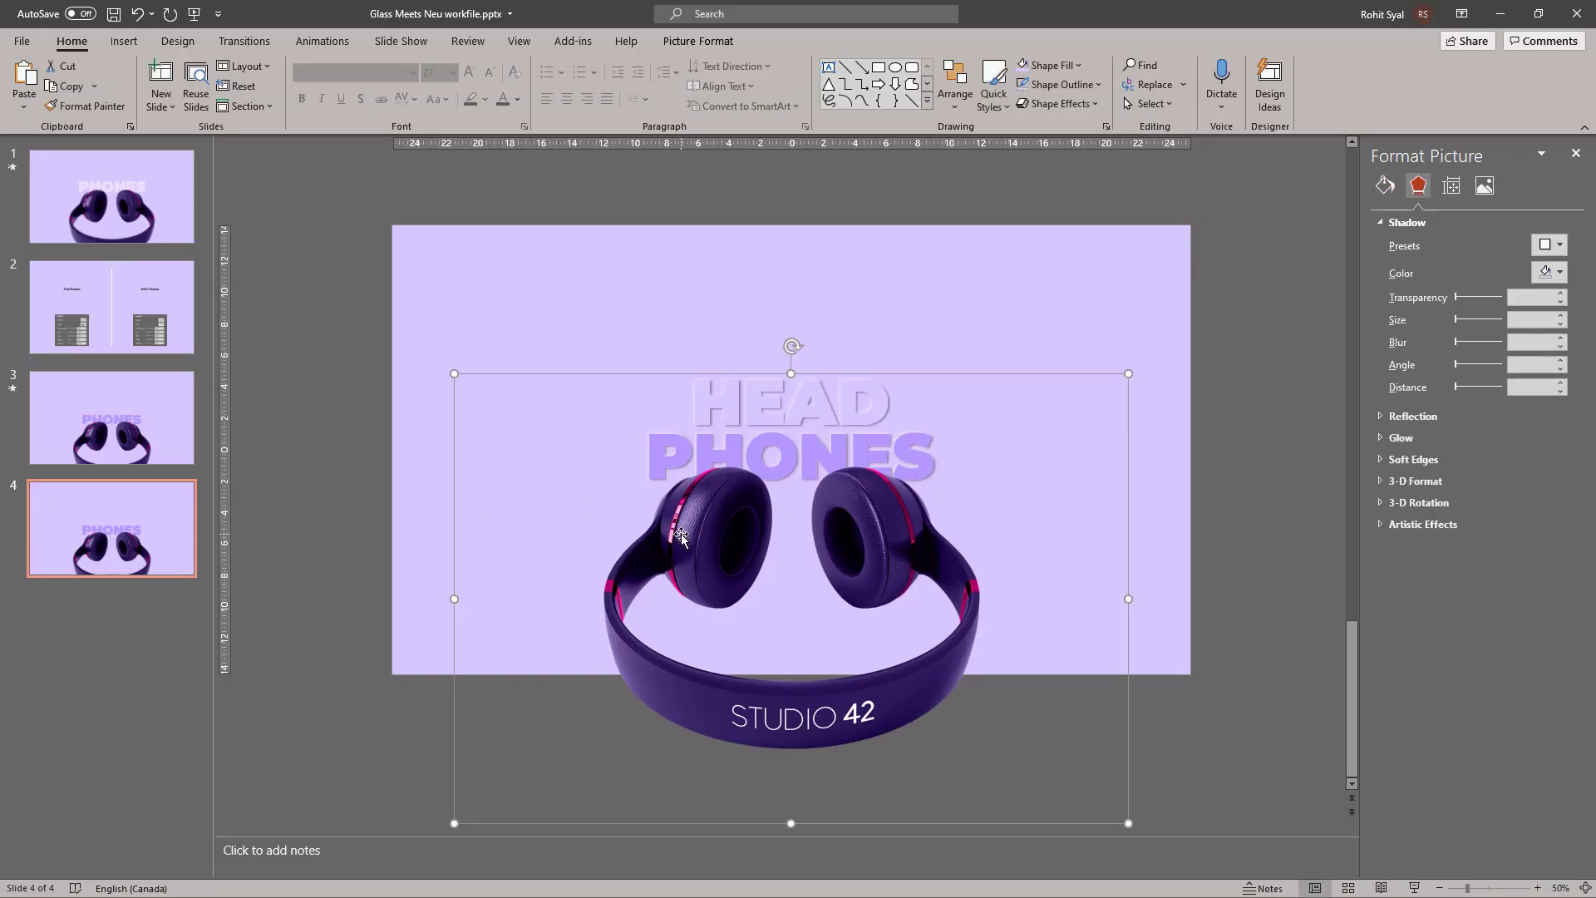
pyautogui.click(347, 515)
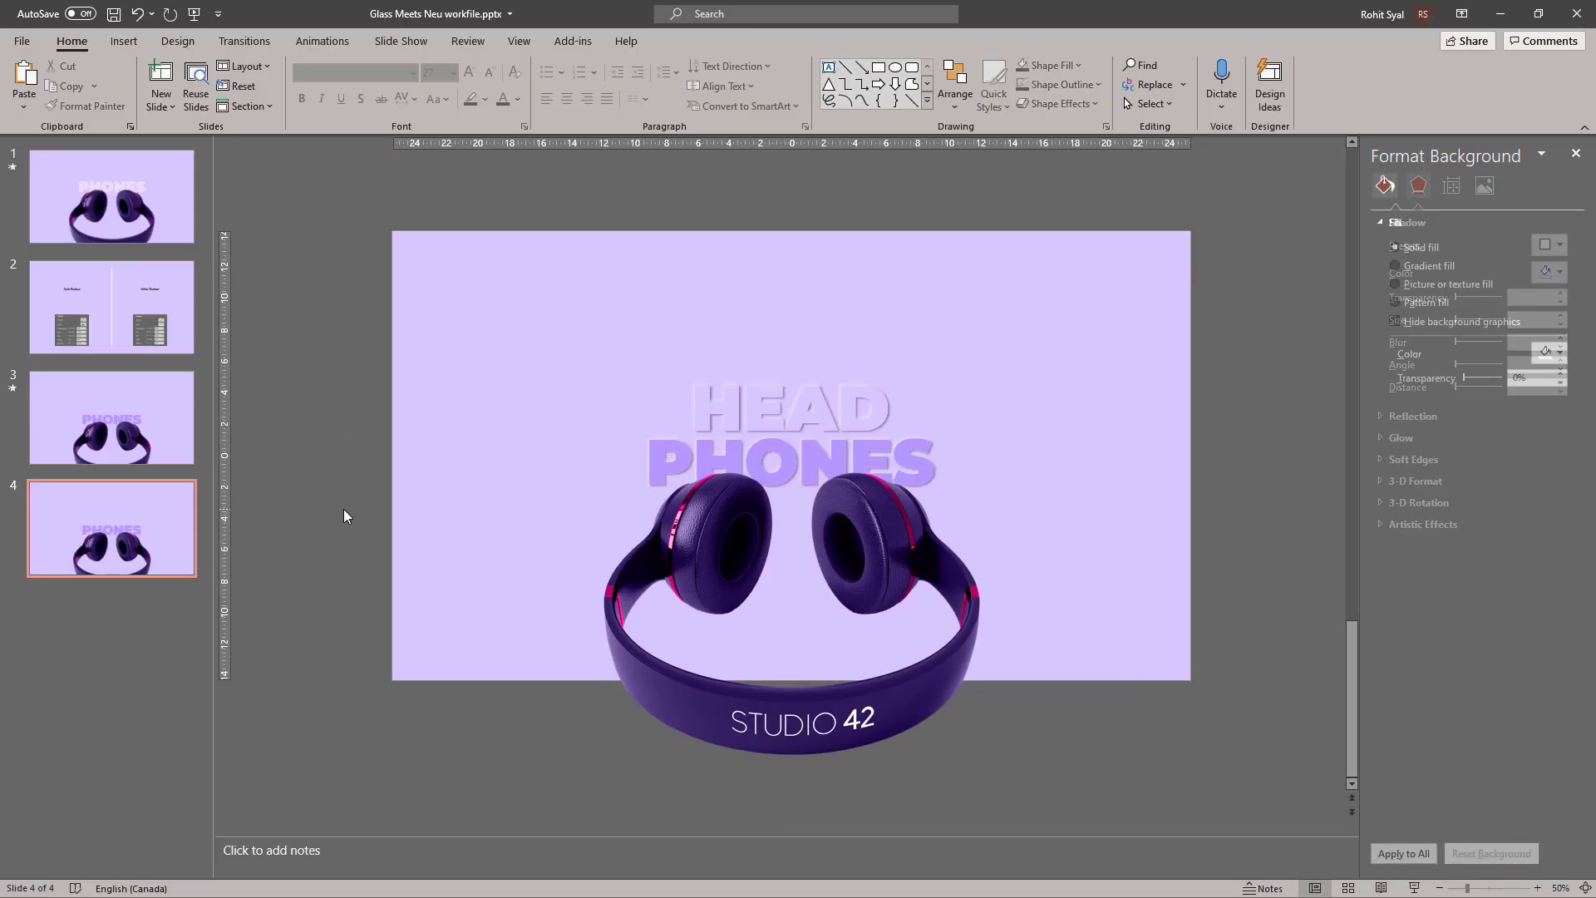
pyautogui.click(116, 616)
pyautogui.rightClick(115, 616)
pyautogui.click(132, 658)
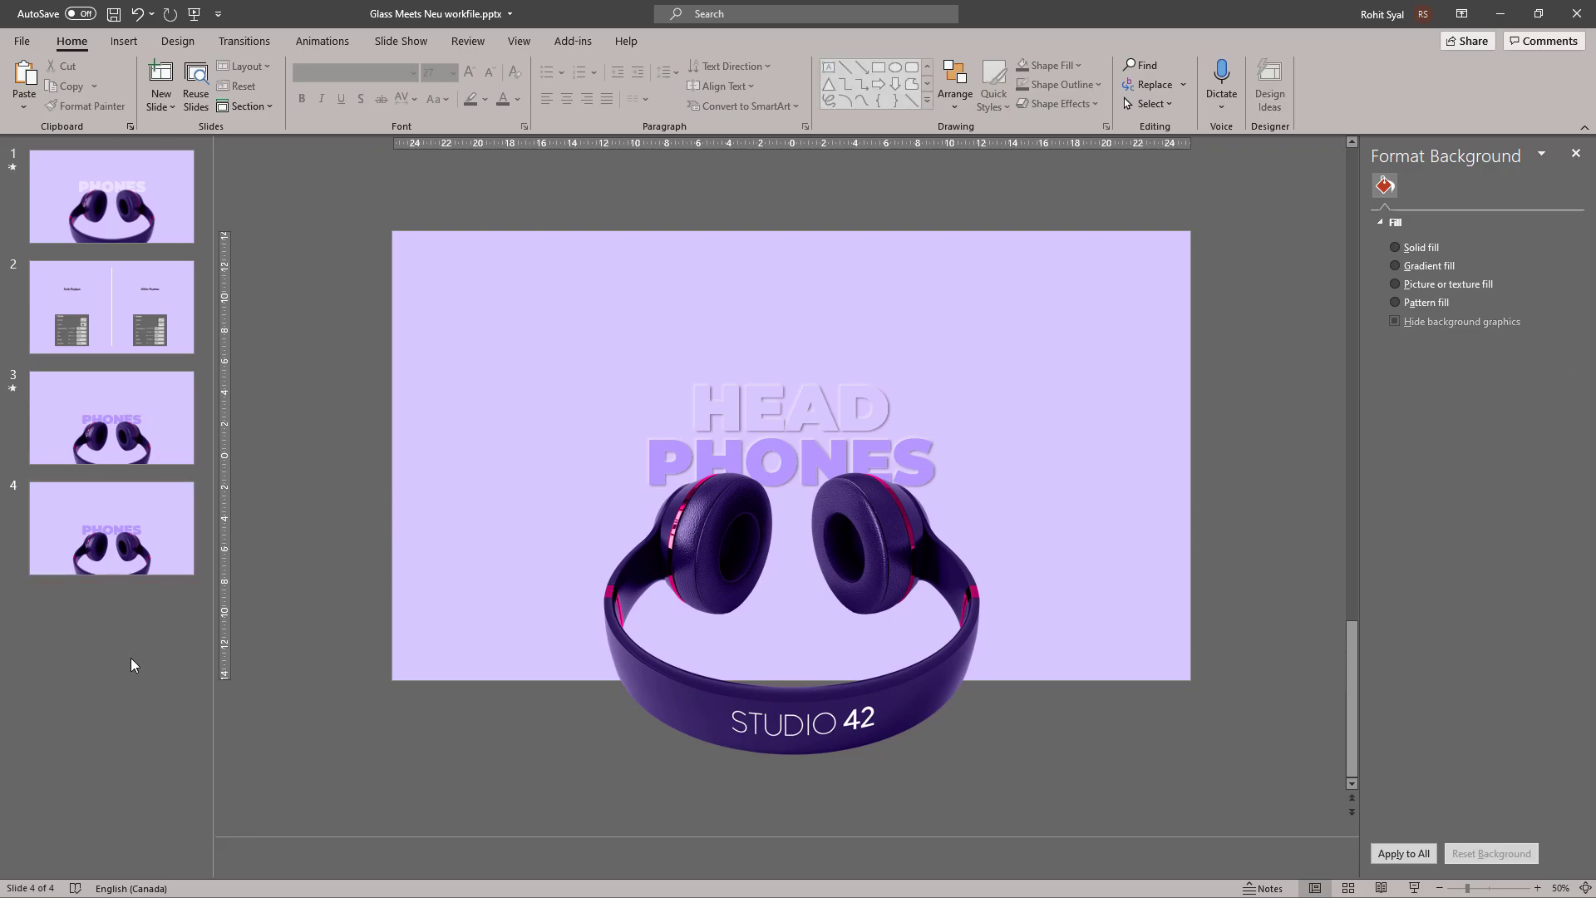
pyautogui.click(338, 561)
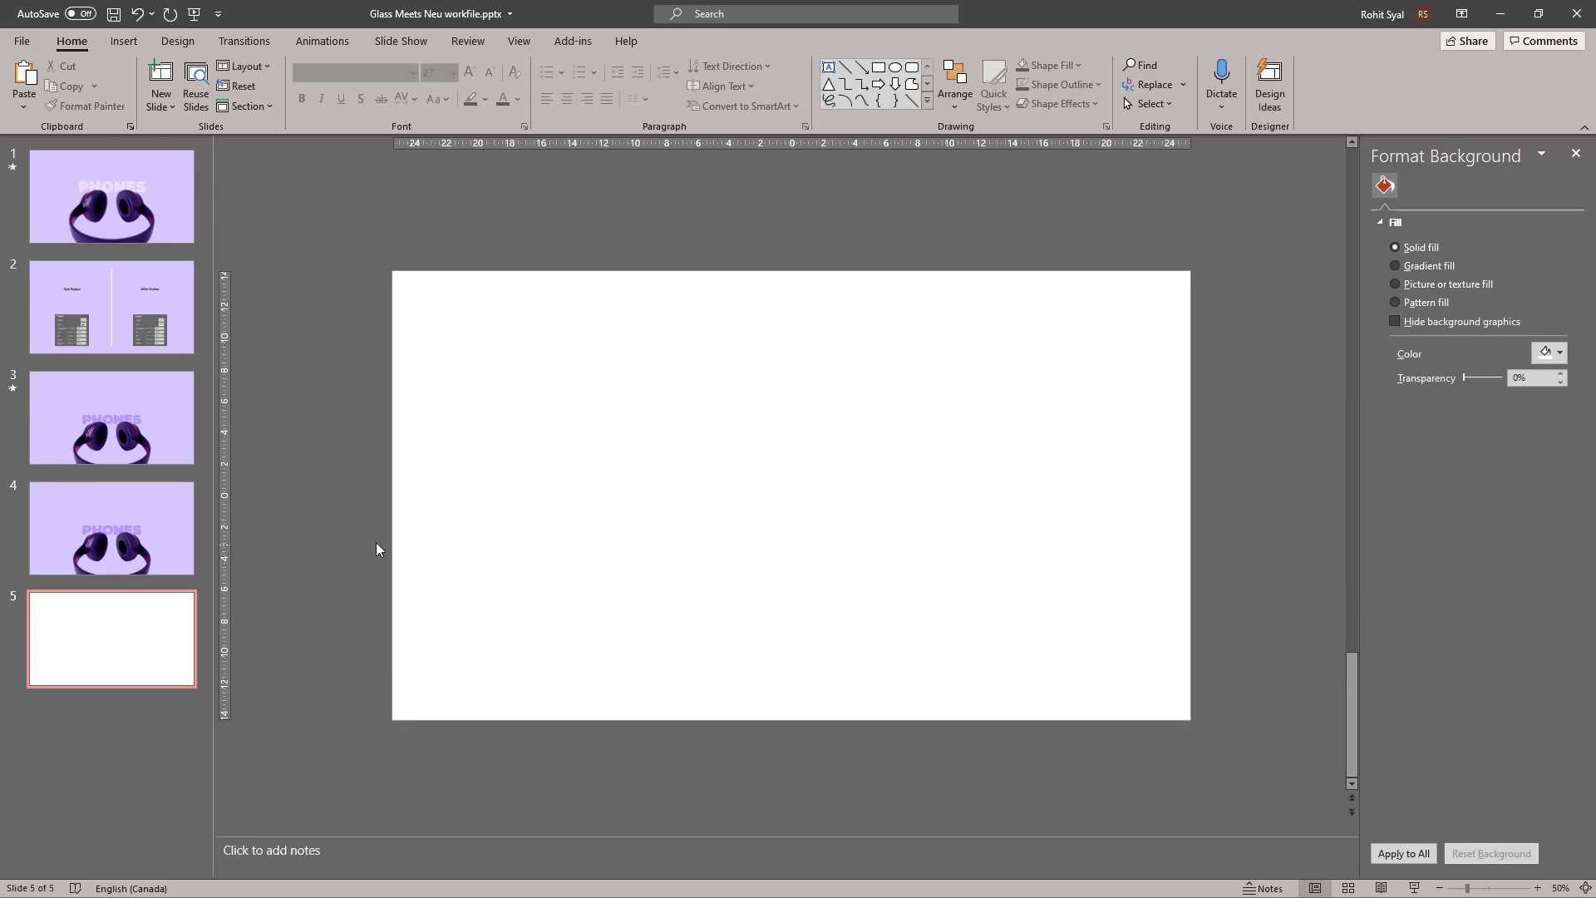
# Step: Copy Glass Meets Neu workfile.jpg from the images folder and paste it onto slide 5, filling the slide
pyautogui.hotkey('alt', 'Tab')
pyautogui.hotkey('alt', 'Tab')
pyautogui.hotkey('alt', 'Tab')
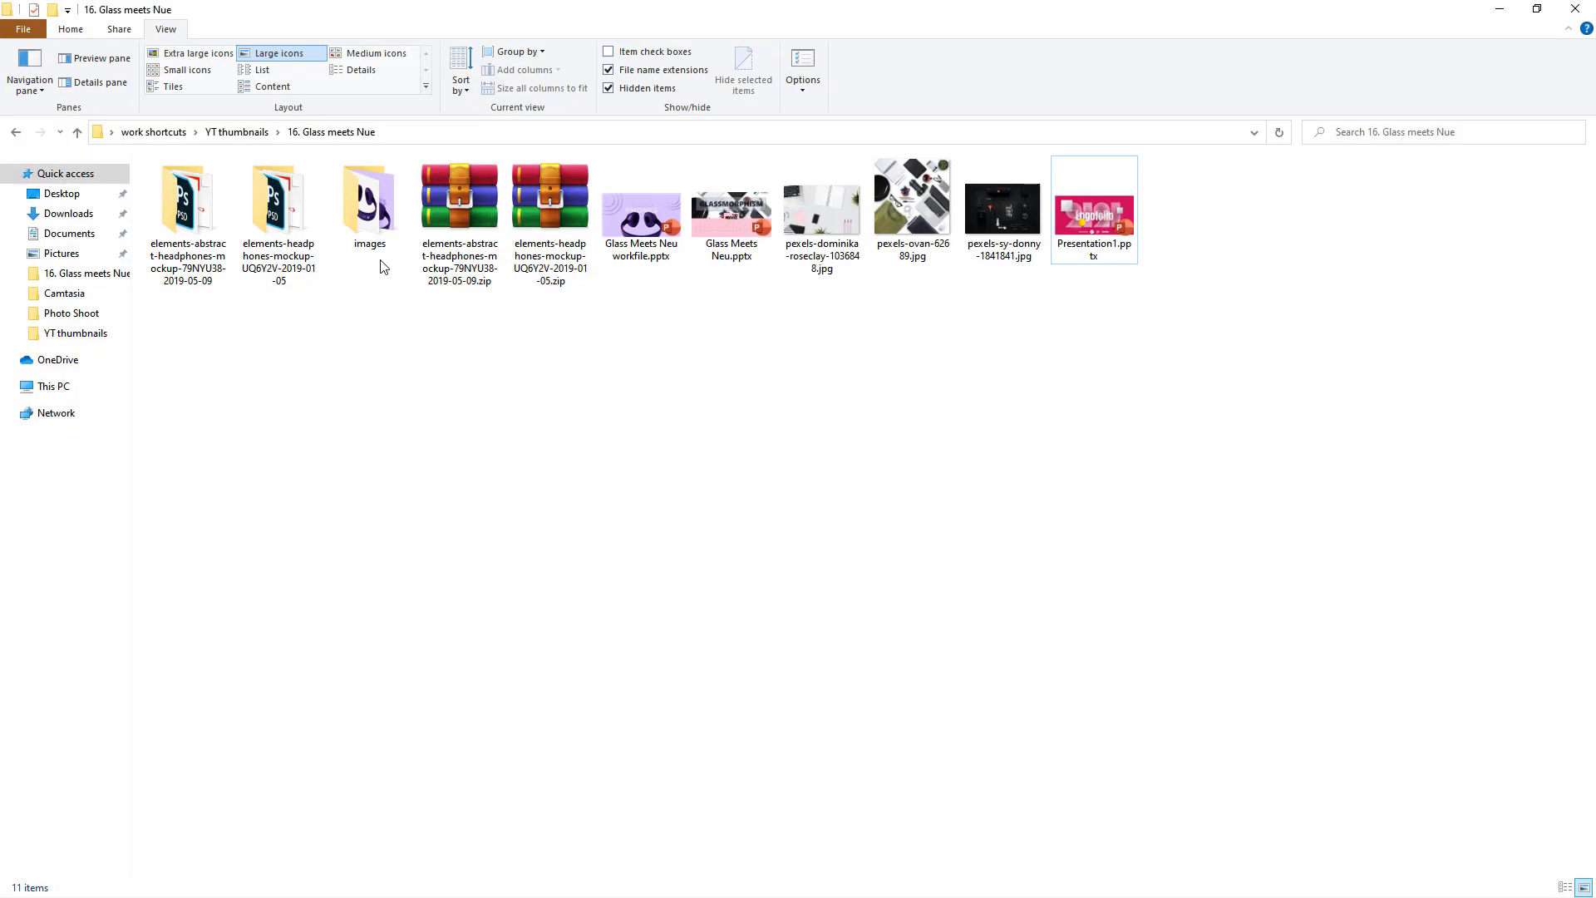
pyautogui.doubleClick(376, 237)
pyautogui.click(372, 221)
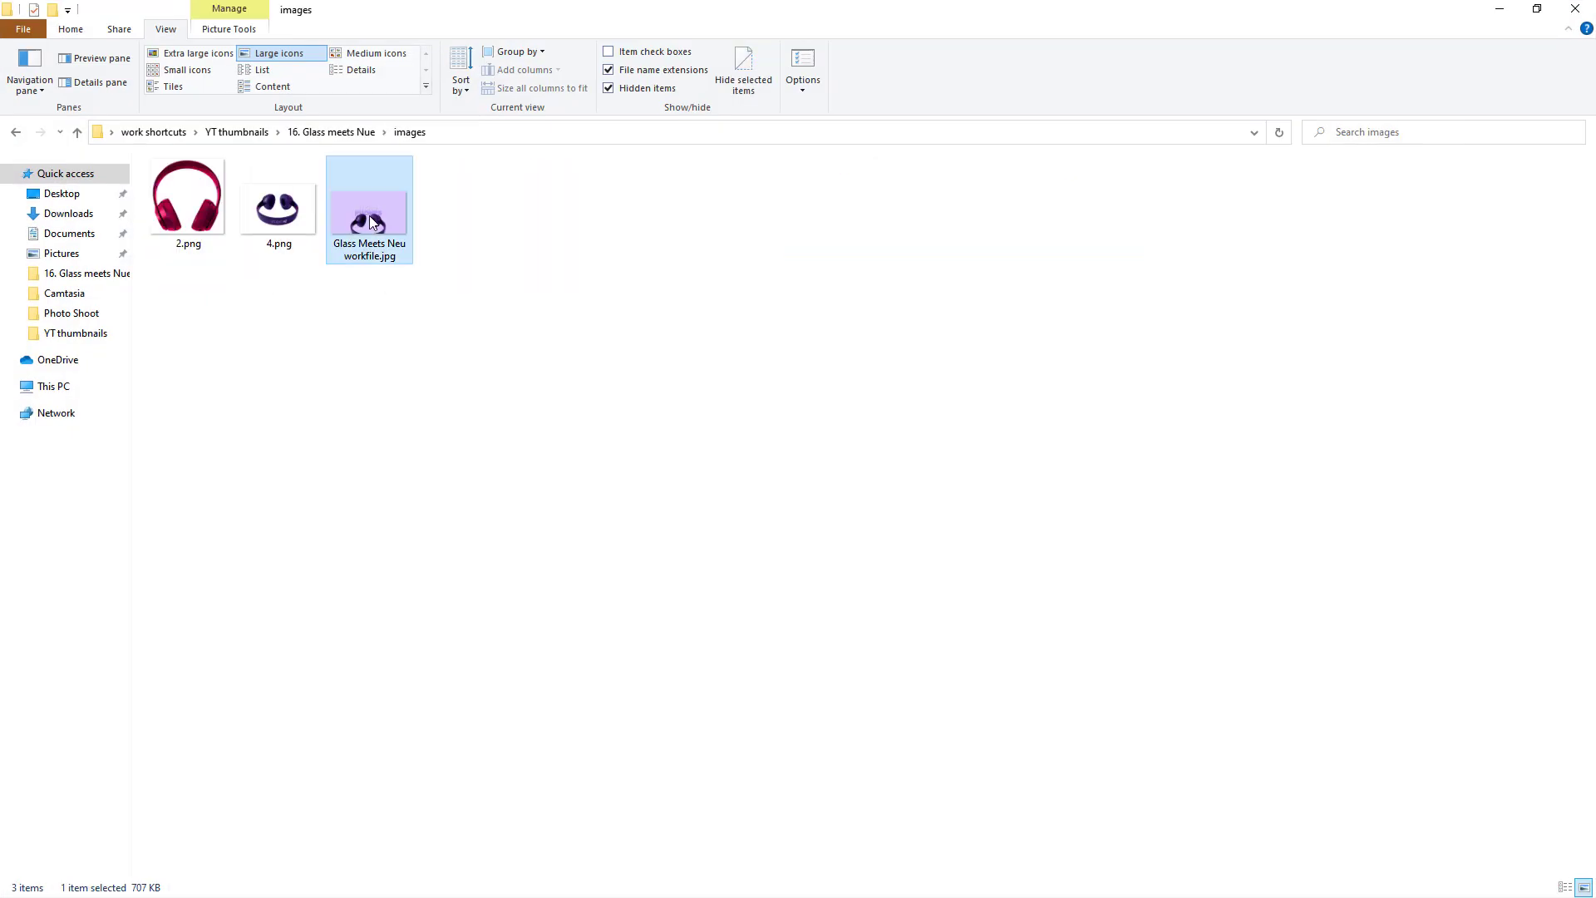
pyautogui.click(1484, 8)
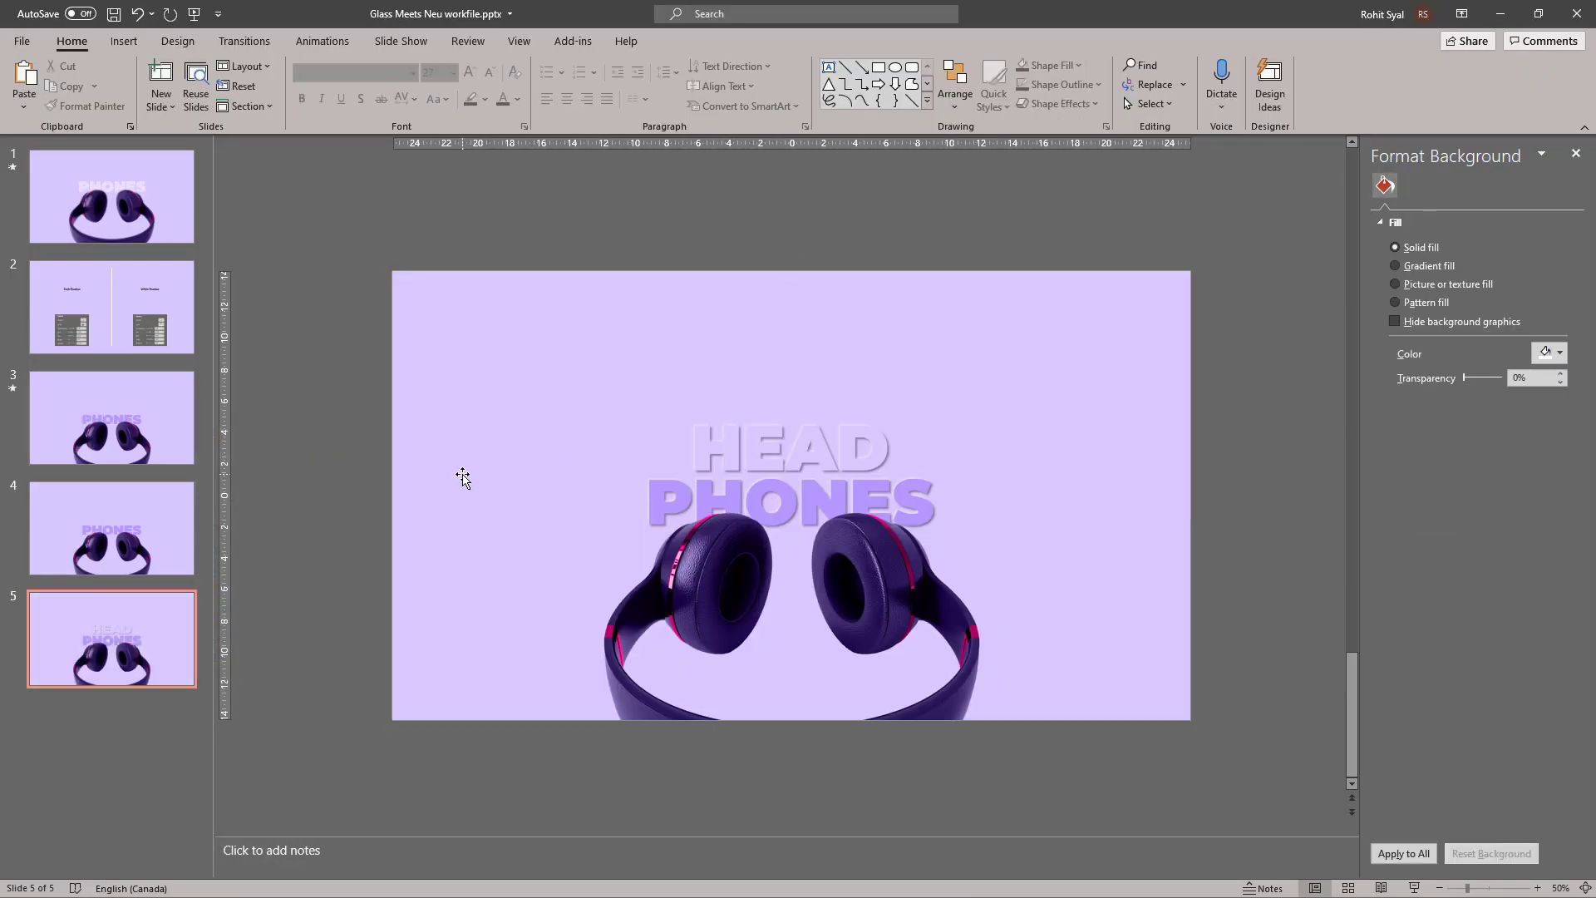
# Step: Draw a rounded rectangle about 27 cm wide and 15.6 cm high over the headphones and reduce its corner rounding
pyautogui.click(914, 69)
pyautogui.moveTo(581, 443); pyautogui.dragTo(1007, 688)
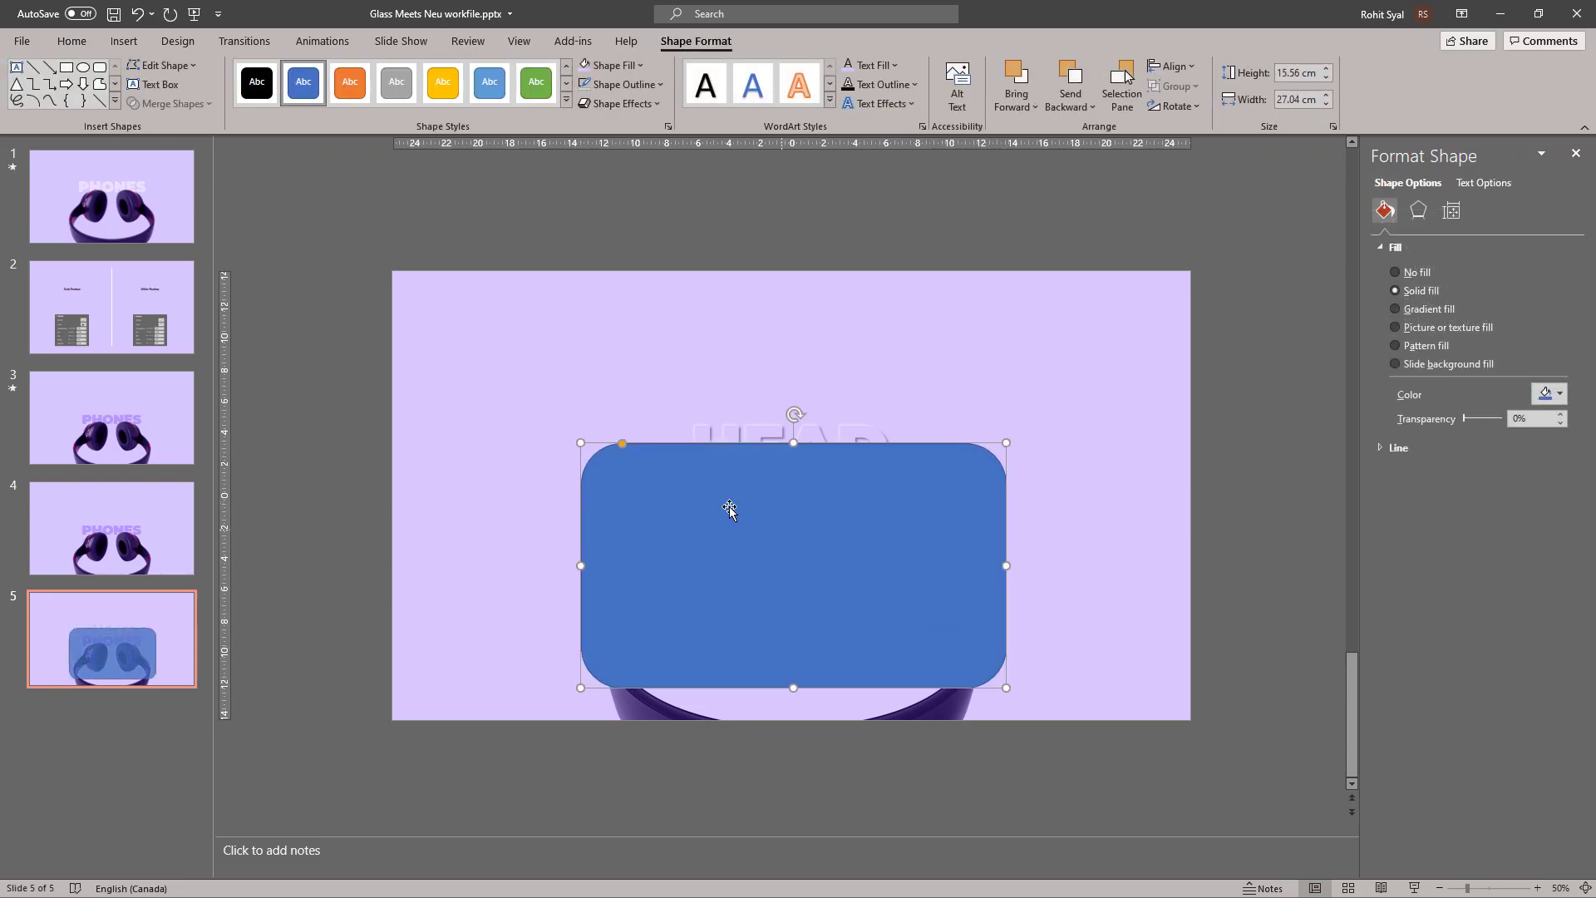
pyautogui.moveTo(620, 442); pyautogui.dragTo(595, 449)
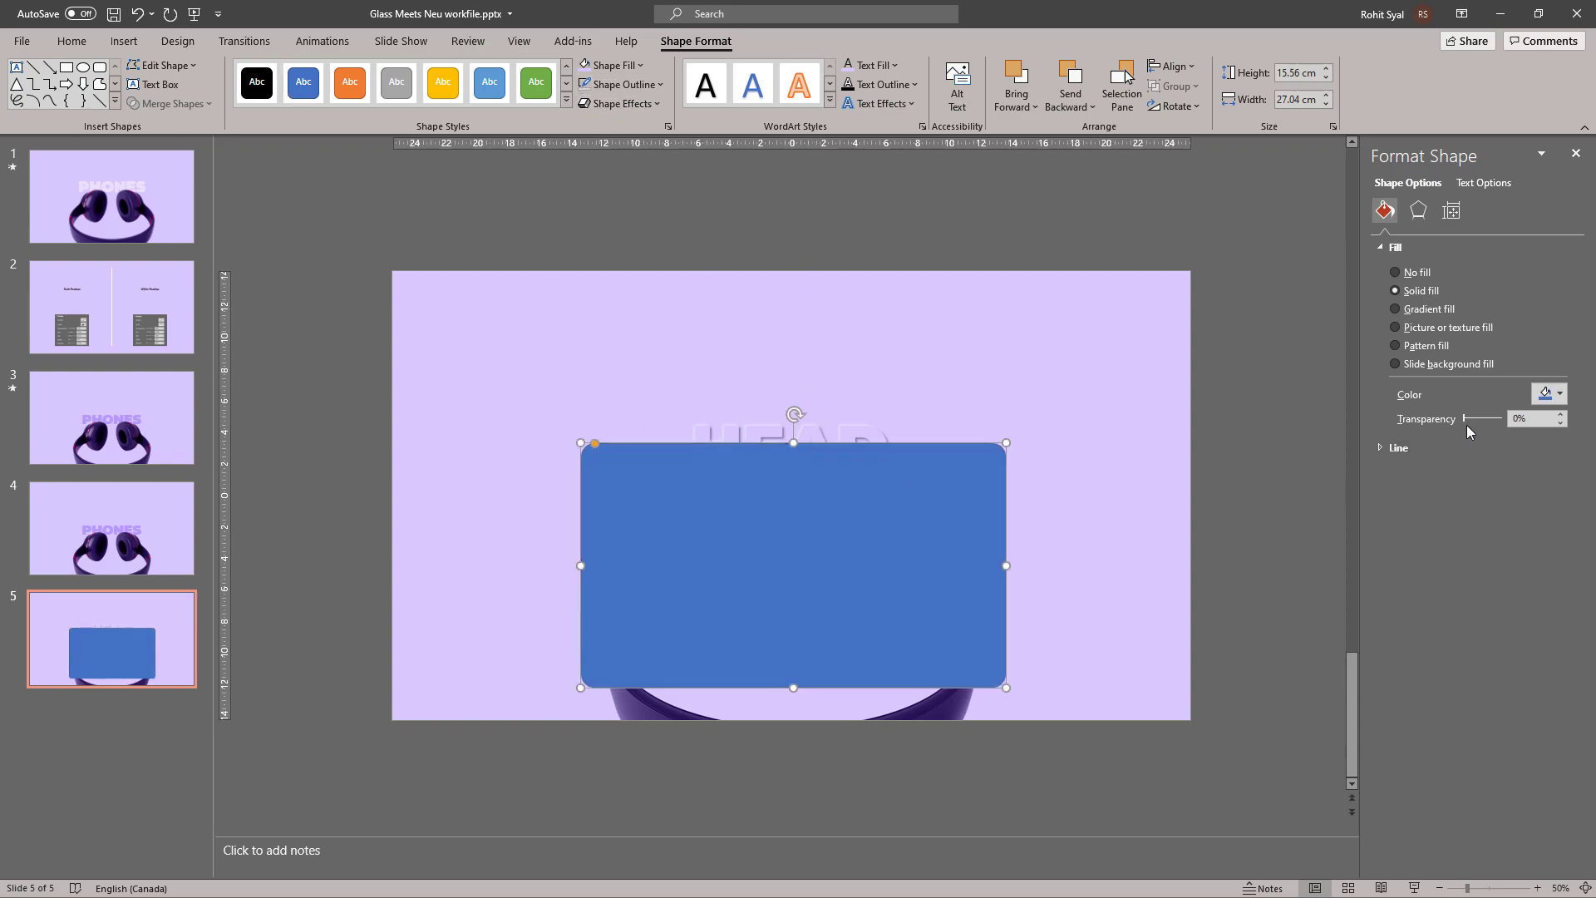
# Step: Set the rectangle's fill transparency to 28%, narrow it to about 26.3 cm and centre it horizontally over the headphones
pyautogui.moveTo(1465, 421); pyautogui.dragTo(1476, 428)
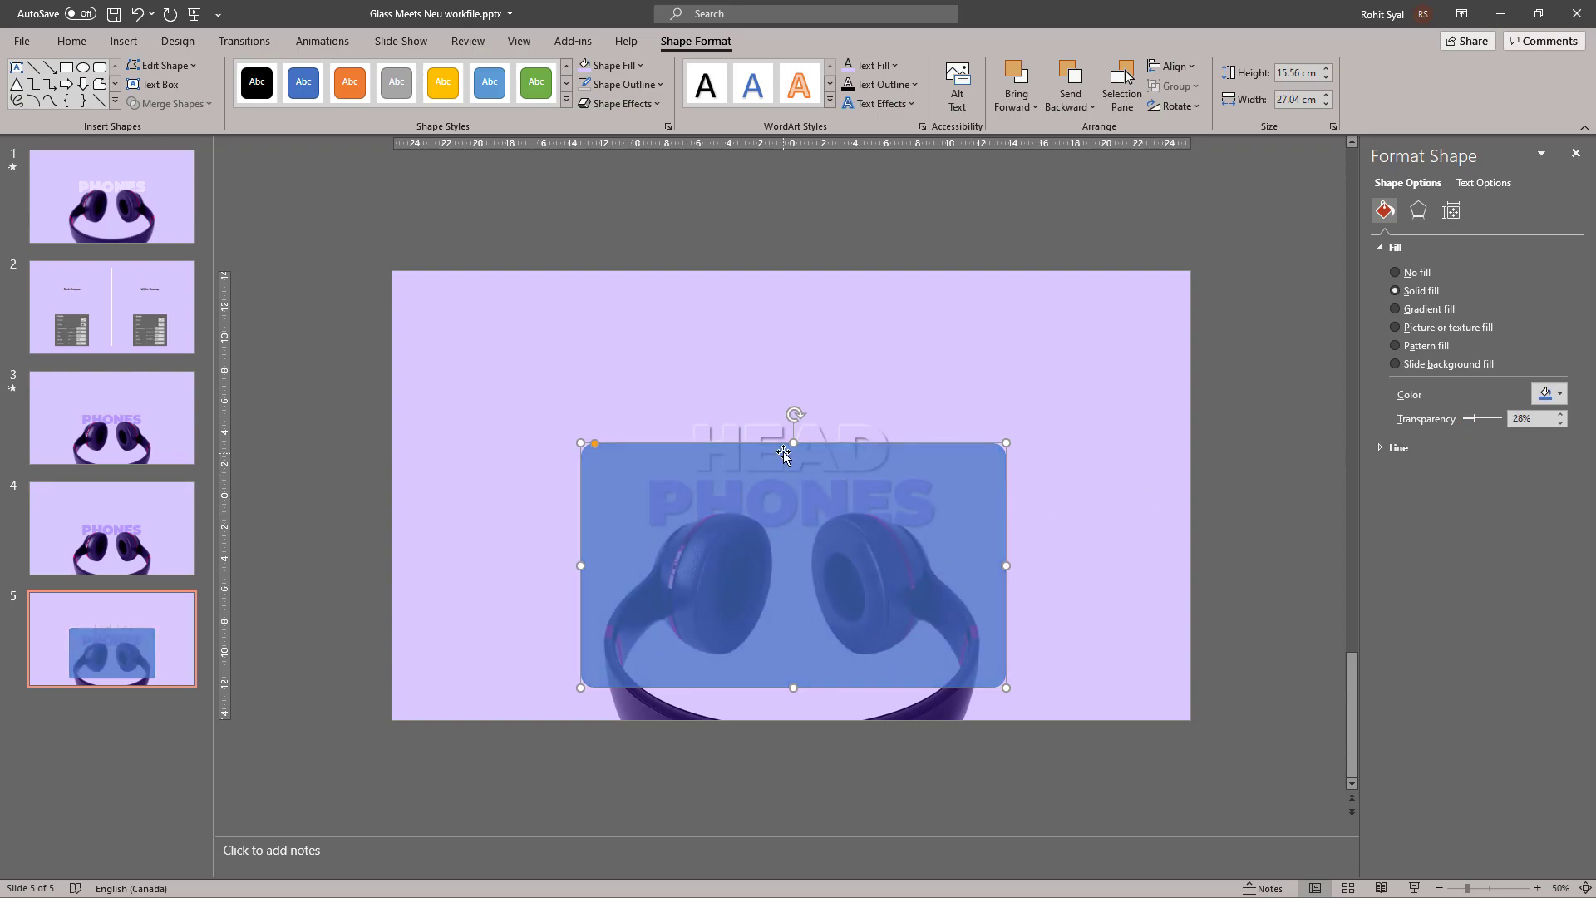
pyautogui.moveTo(793, 443); pyautogui.dragTo(793, 443)
pyautogui.moveTo(1004, 563); pyautogui.dragTo(999, 564)
pyautogui.moveTo(583, 566); pyautogui.dragTo(584, 563)
pyautogui.moveTo(790, 612); pyautogui.dragTo(791, 619)
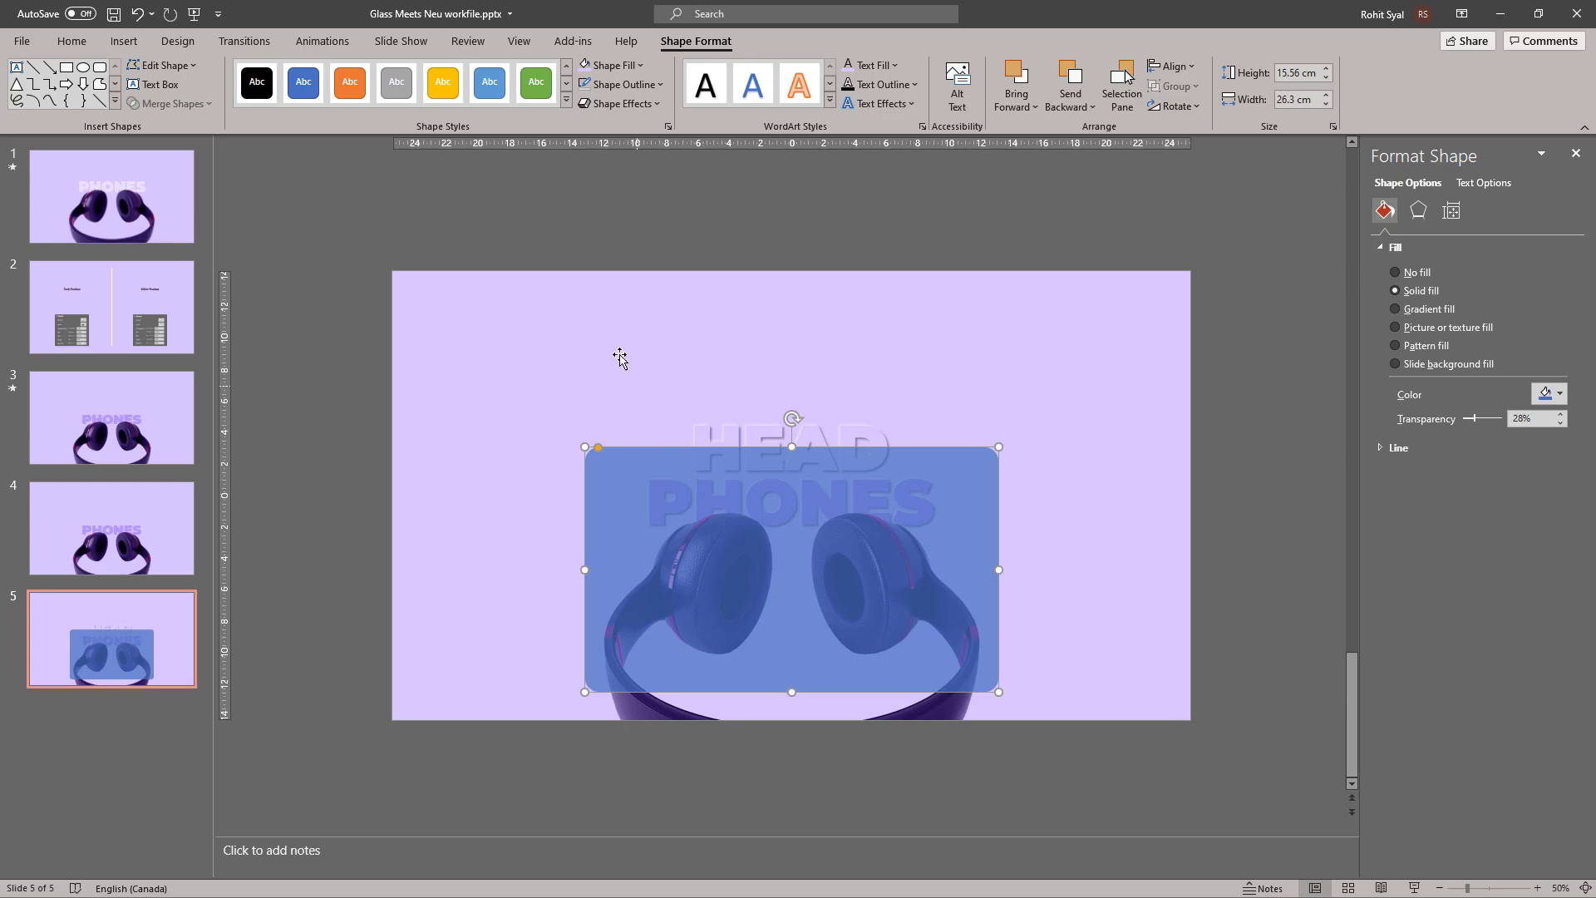
# Step: Copy the full-slide picture and use it from the clipboard as the rounded rectangle's picture fill
pyautogui.click(587, 325)
pyautogui.rightClick(587, 325)
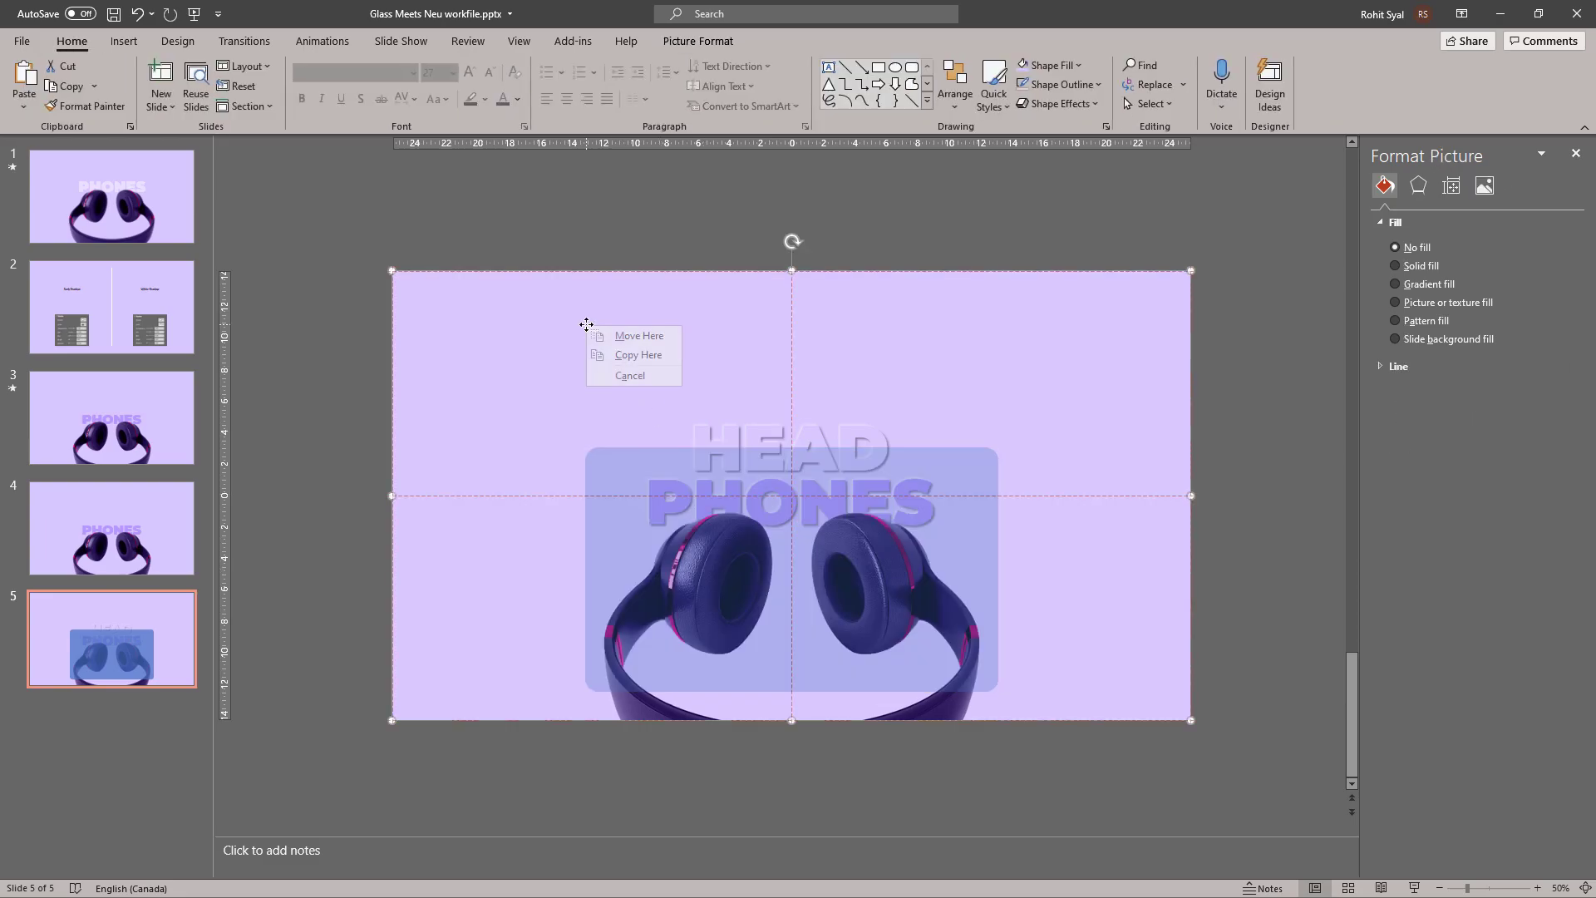
pyautogui.click(637, 355)
pyautogui.rightClick(572, 310)
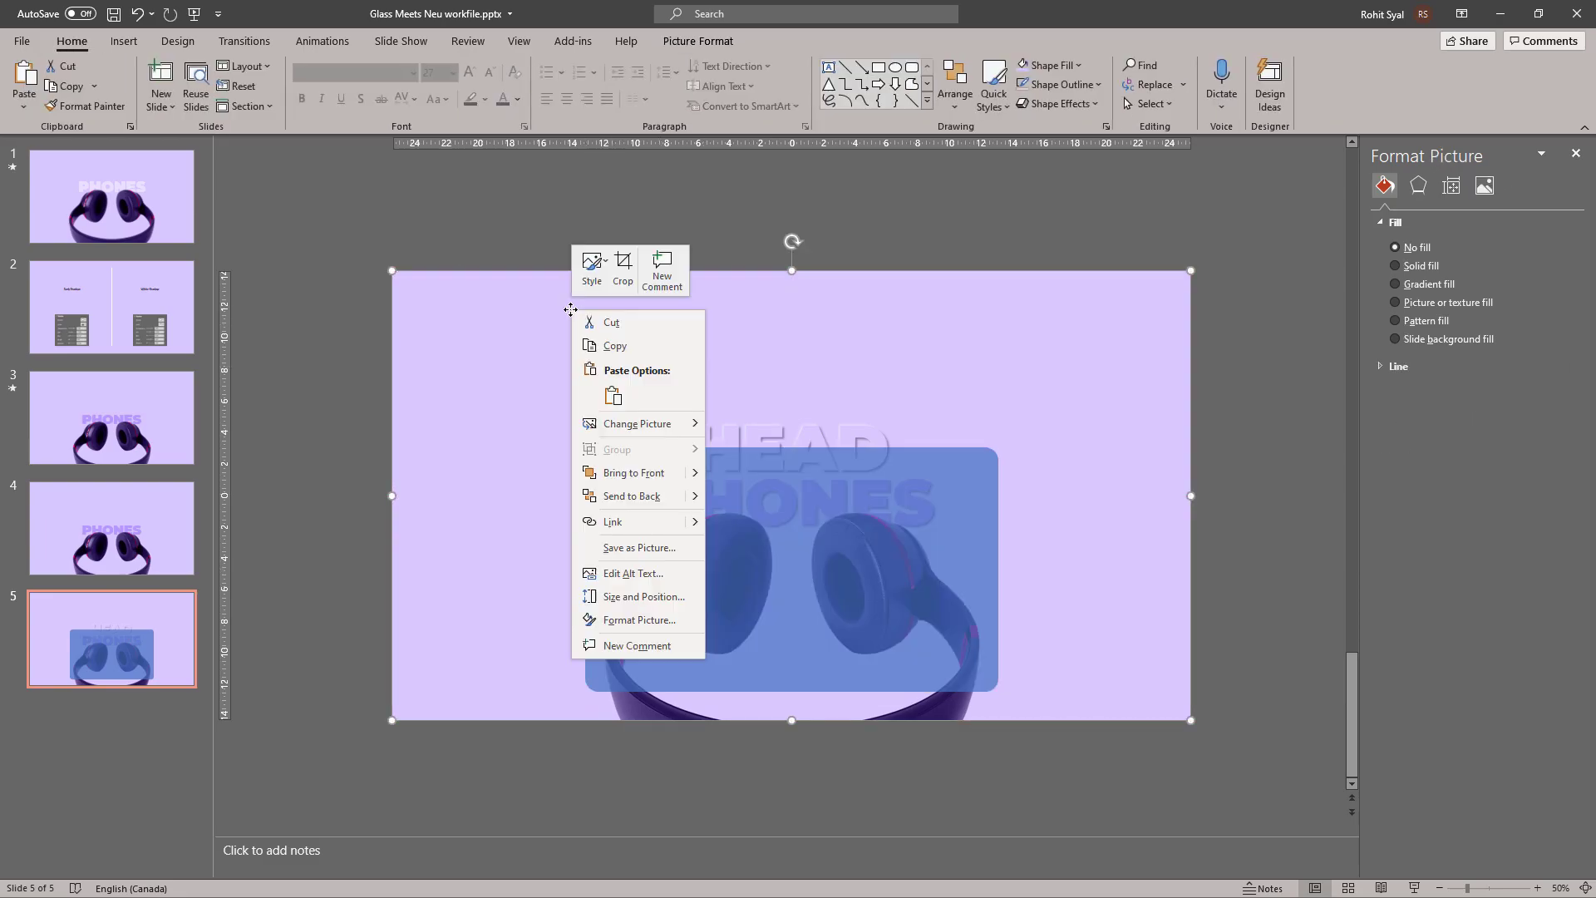
pyautogui.click(620, 347)
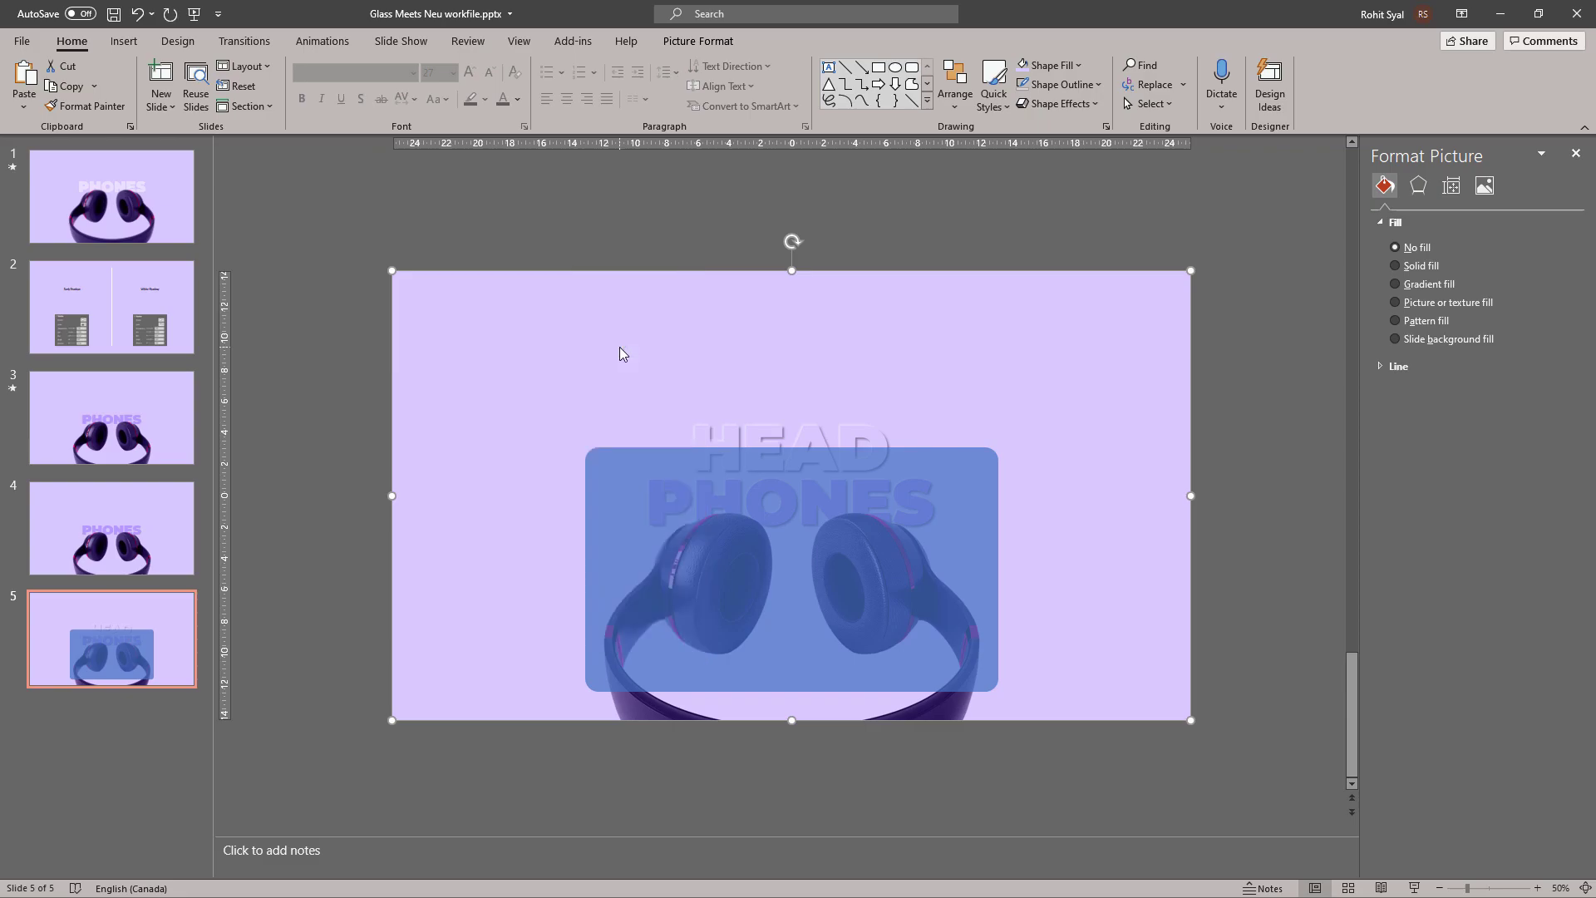
pyautogui.click(769, 575)
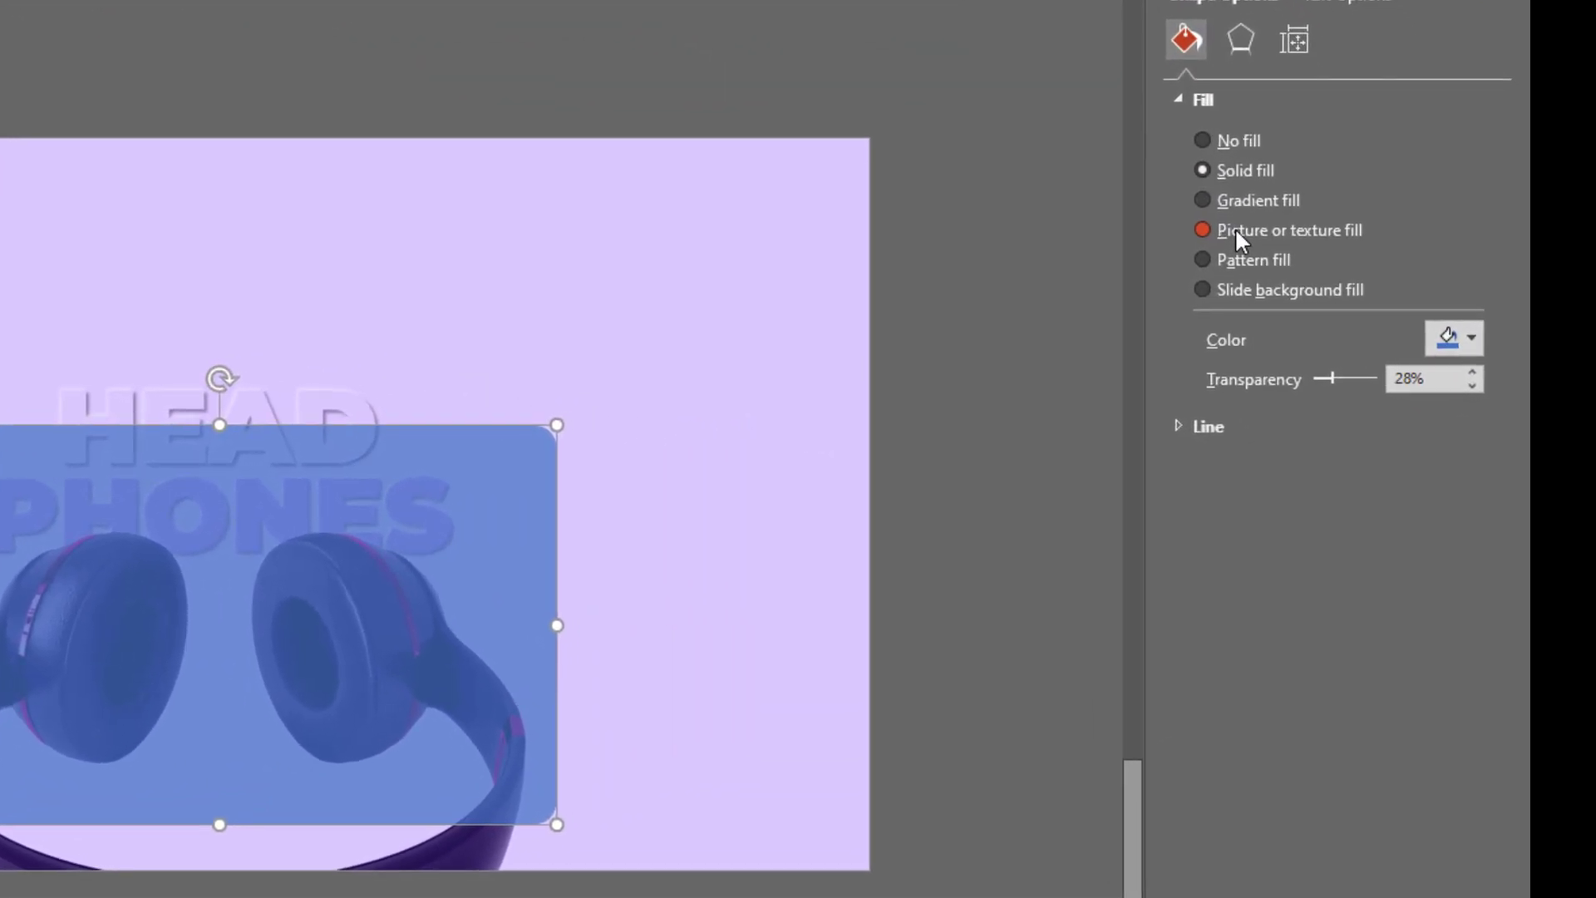
pyautogui.click(1416, 328)
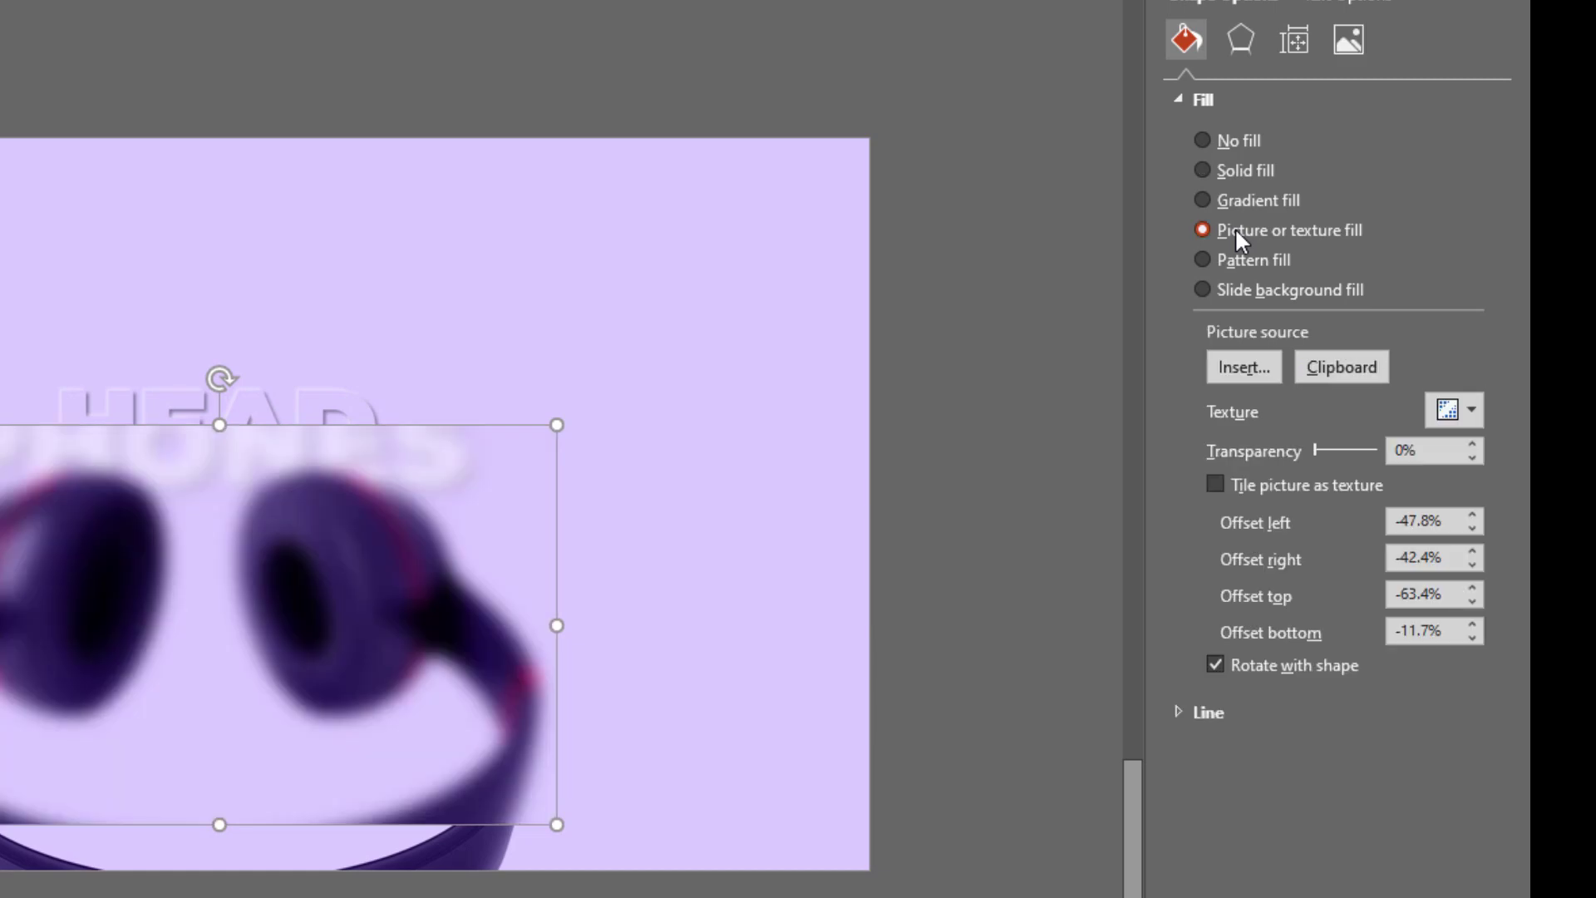
pyautogui.click(1330, 372)
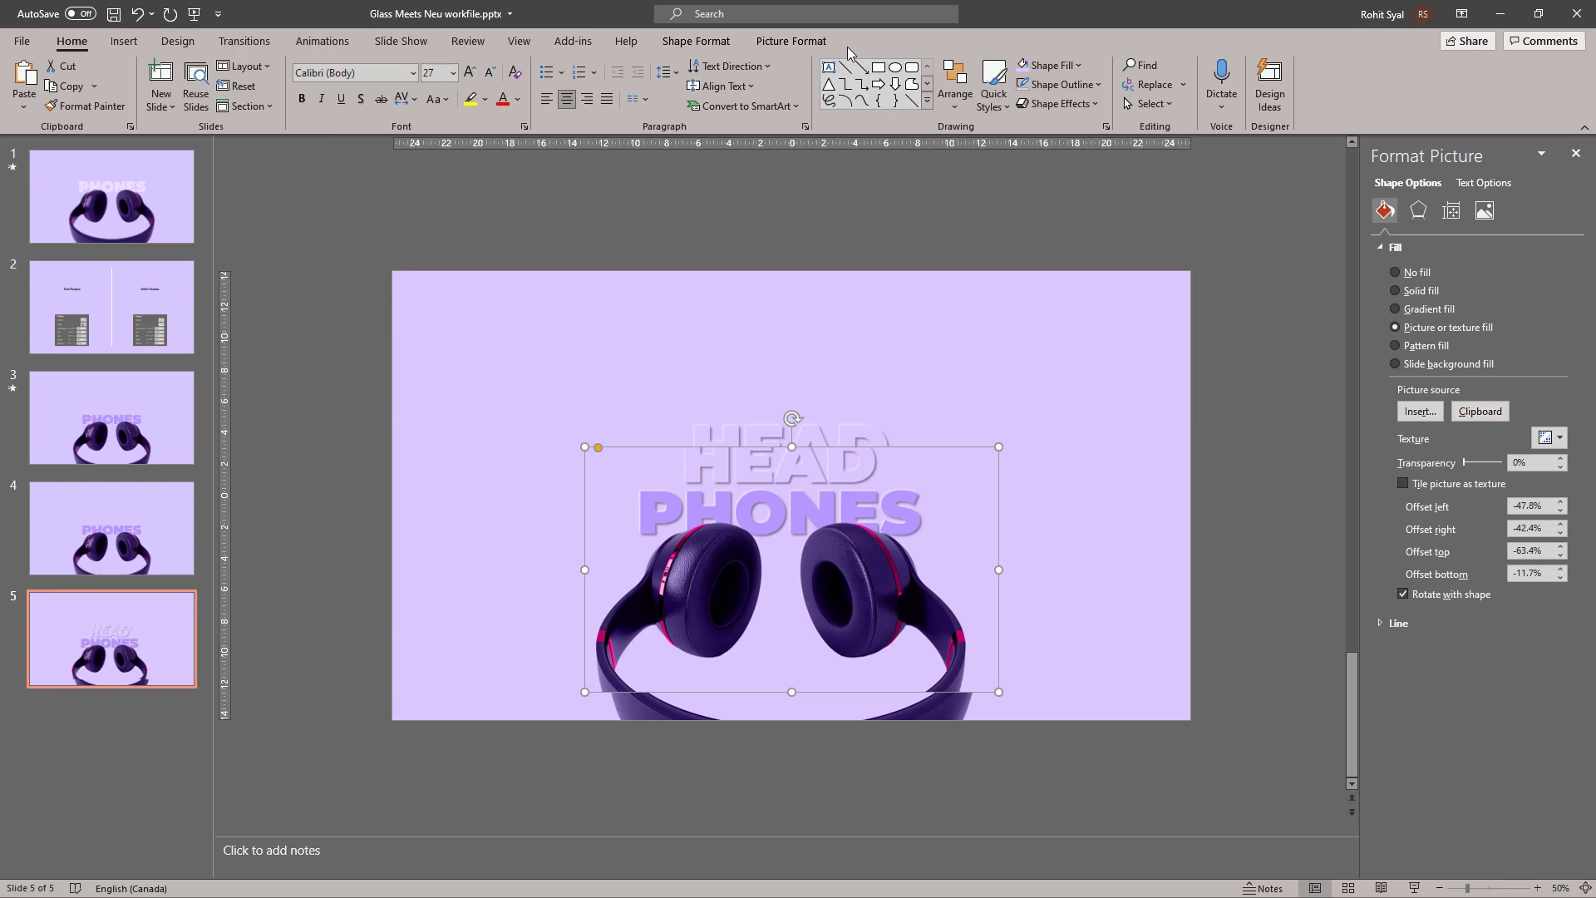
# Step: Adjust the rectangle's fill picture with Crop so that it spans the whole slide and lines up with the background picture
pyautogui.click(791, 40)
pyautogui.click(1420, 76)
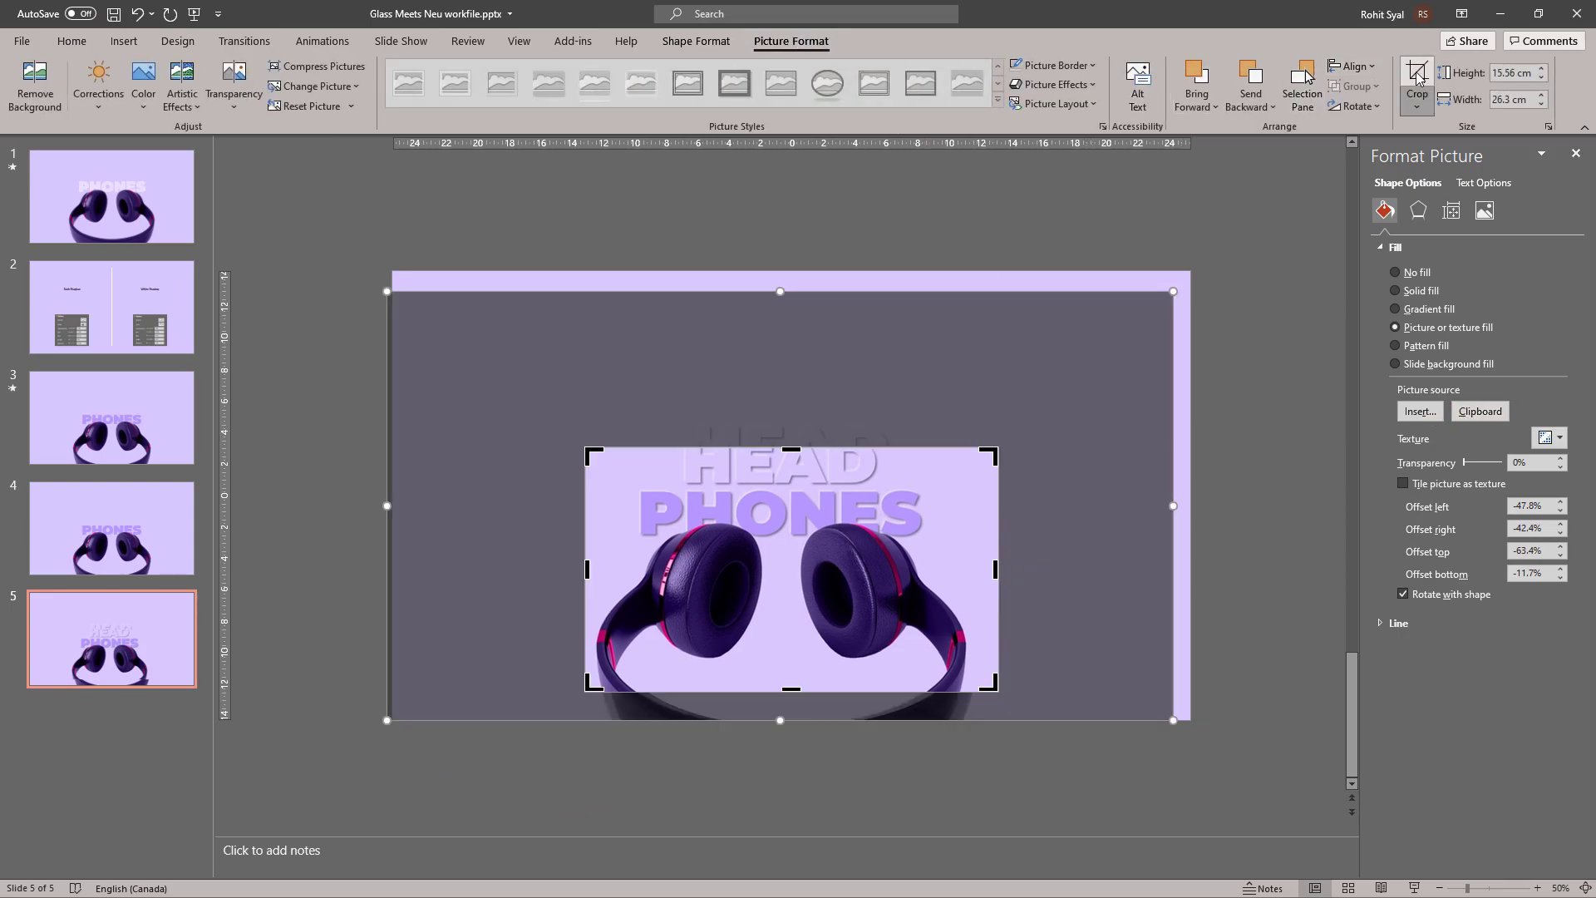
pyautogui.moveTo(562, 348); pyautogui.dragTo(642, 341)
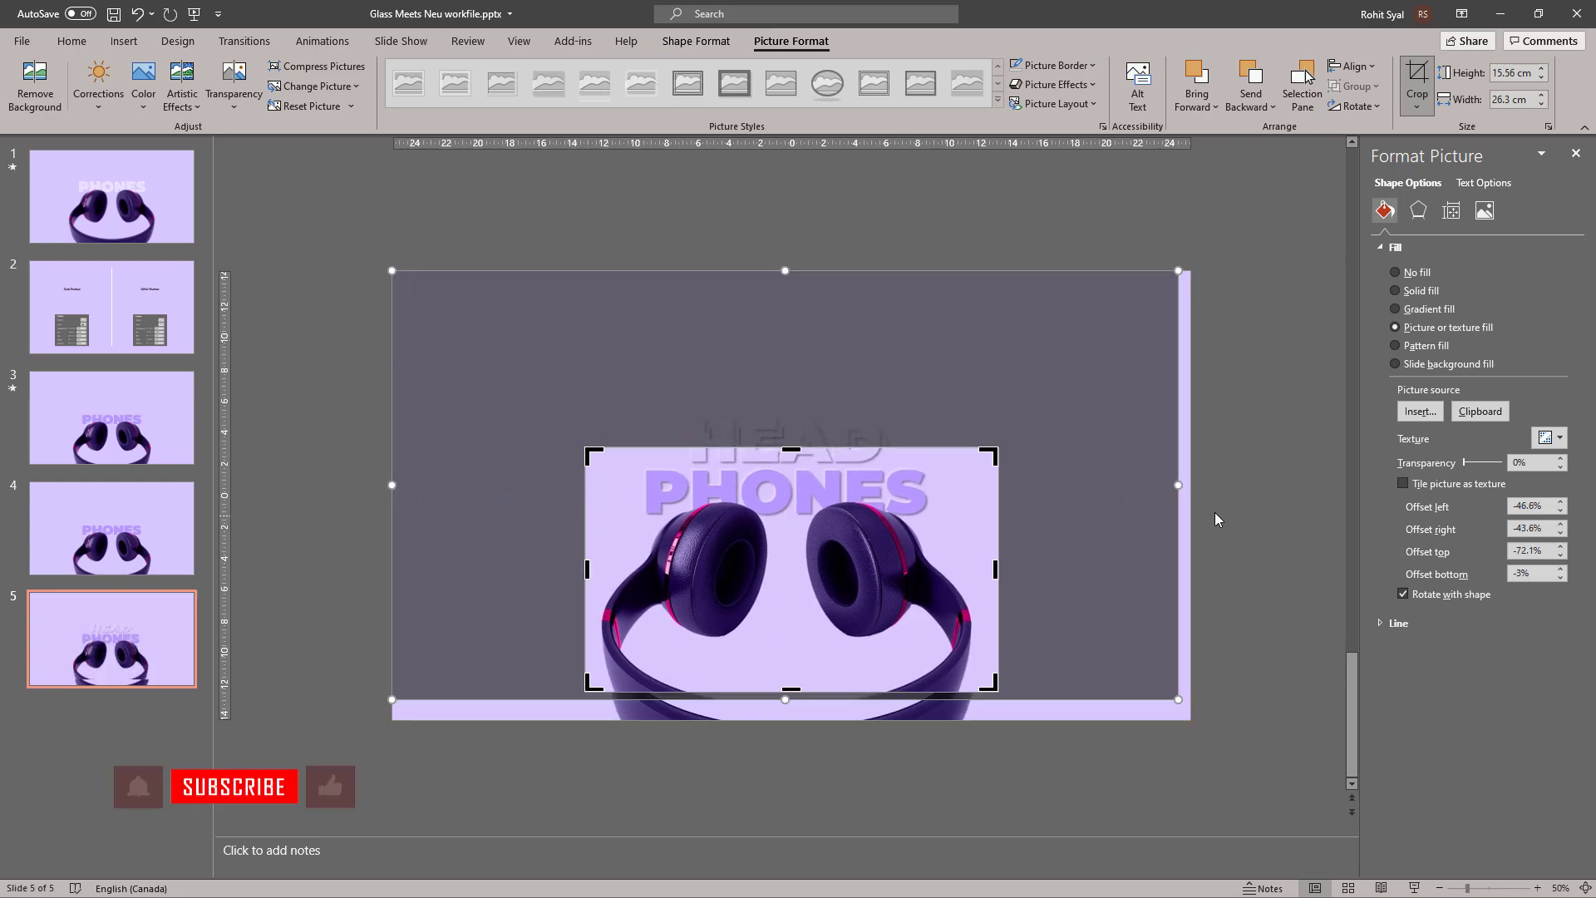
pyautogui.moveTo(1179, 481); pyautogui.dragTo(1189, 485)
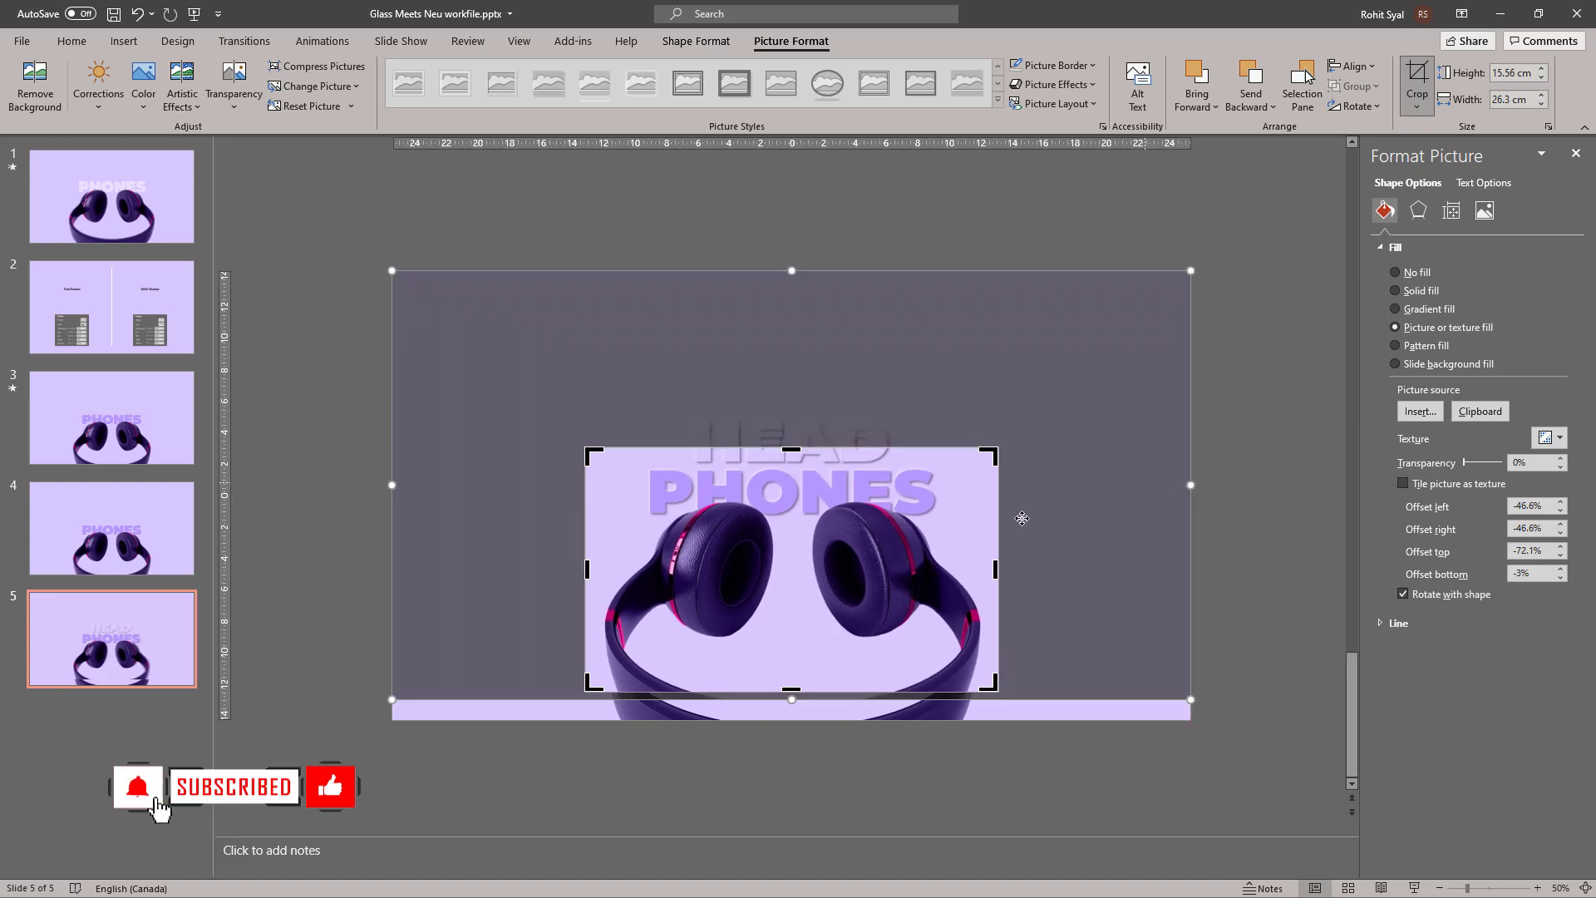
pyautogui.moveTo(790, 698); pyautogui.dragTo(780, 722)
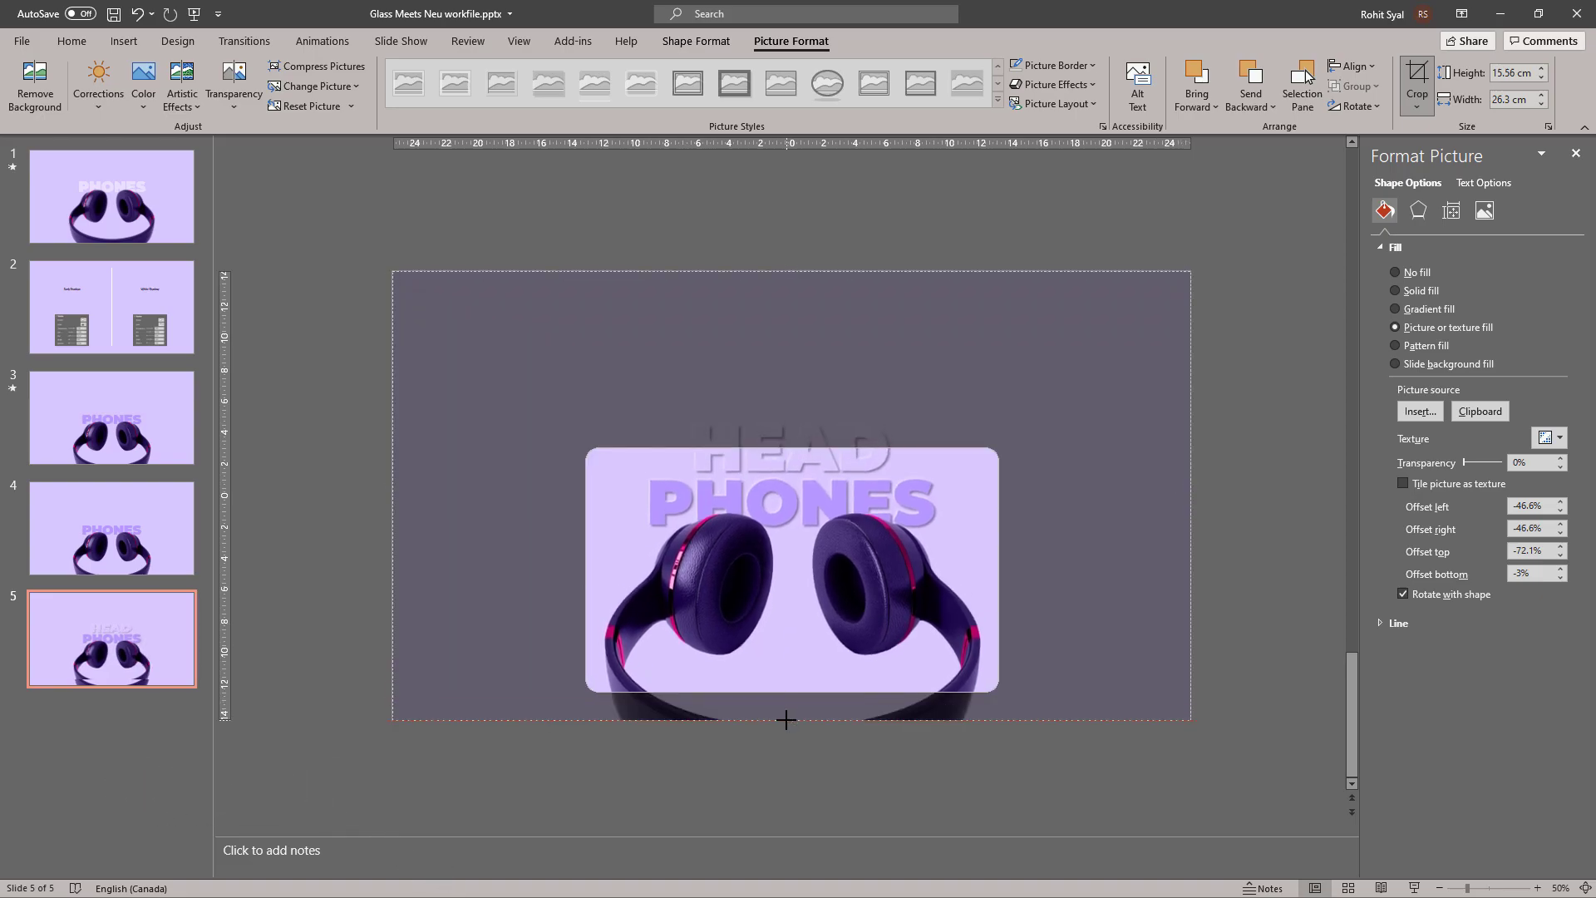
pyautogui.click(775, 781)
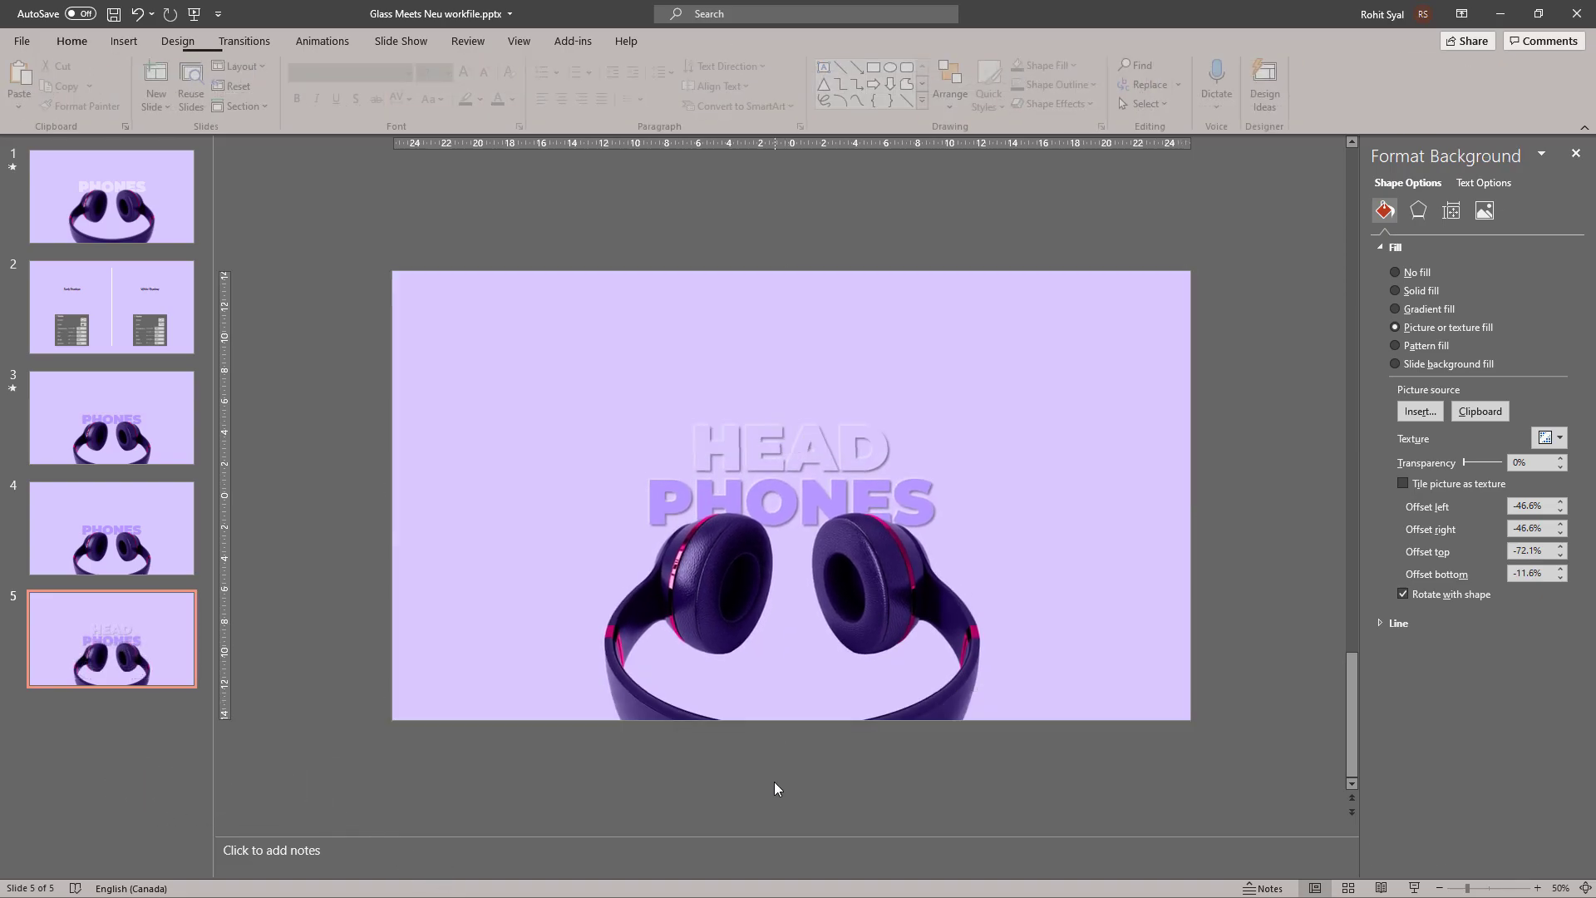
# Step: Apply the Blur artistic effect with radius 15 to the picture-filled rectangle
pyautogui.click(777, 586)
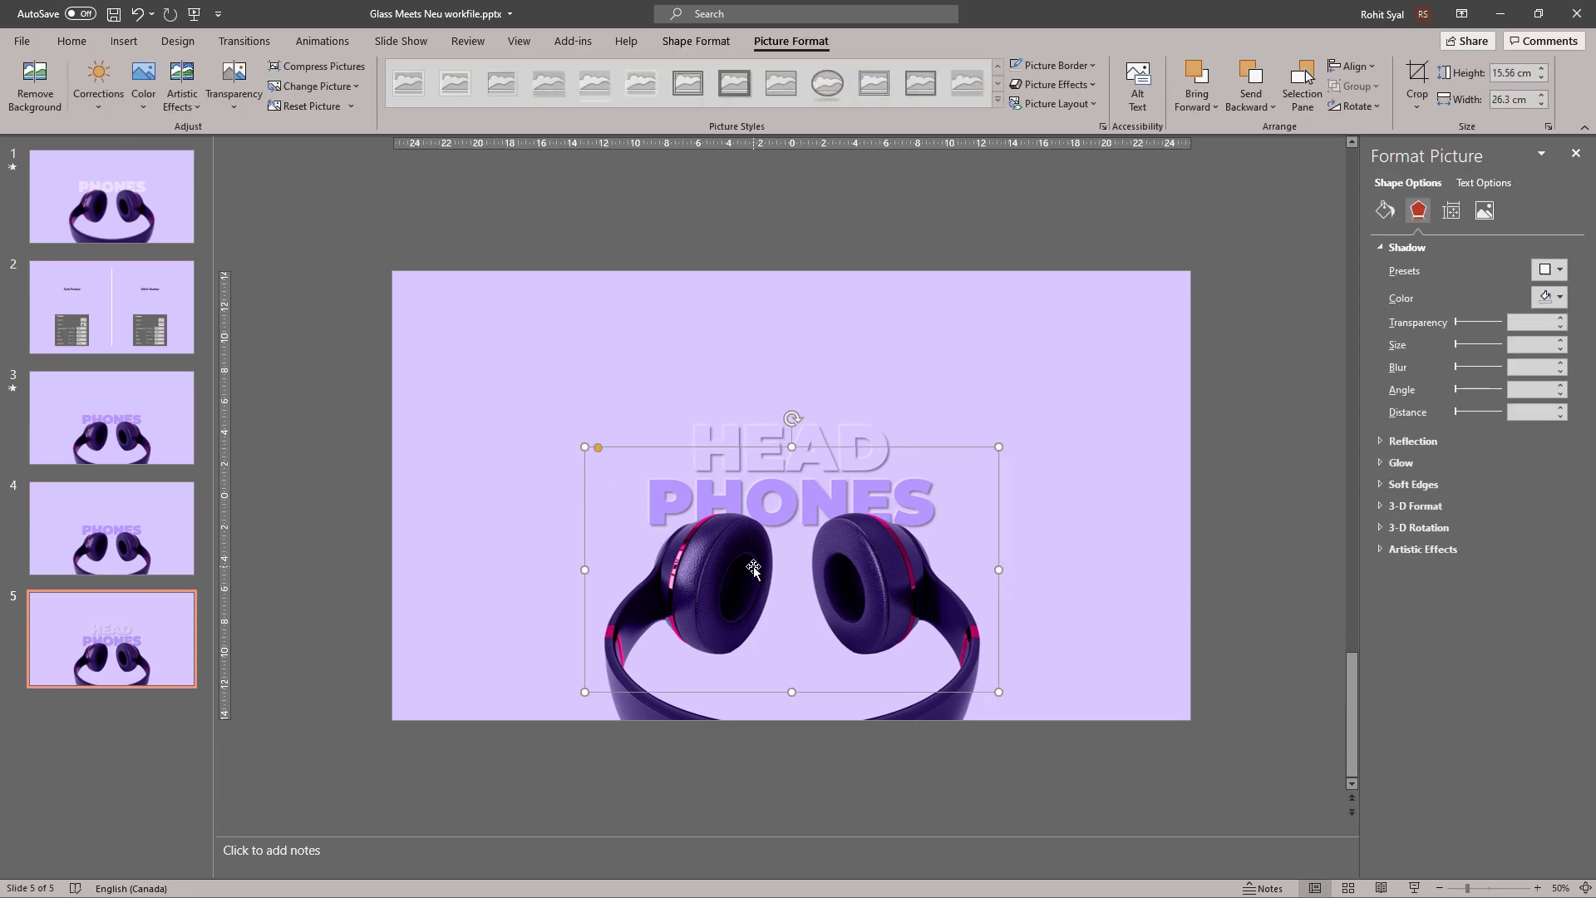
pyautogui.click(182, 89)
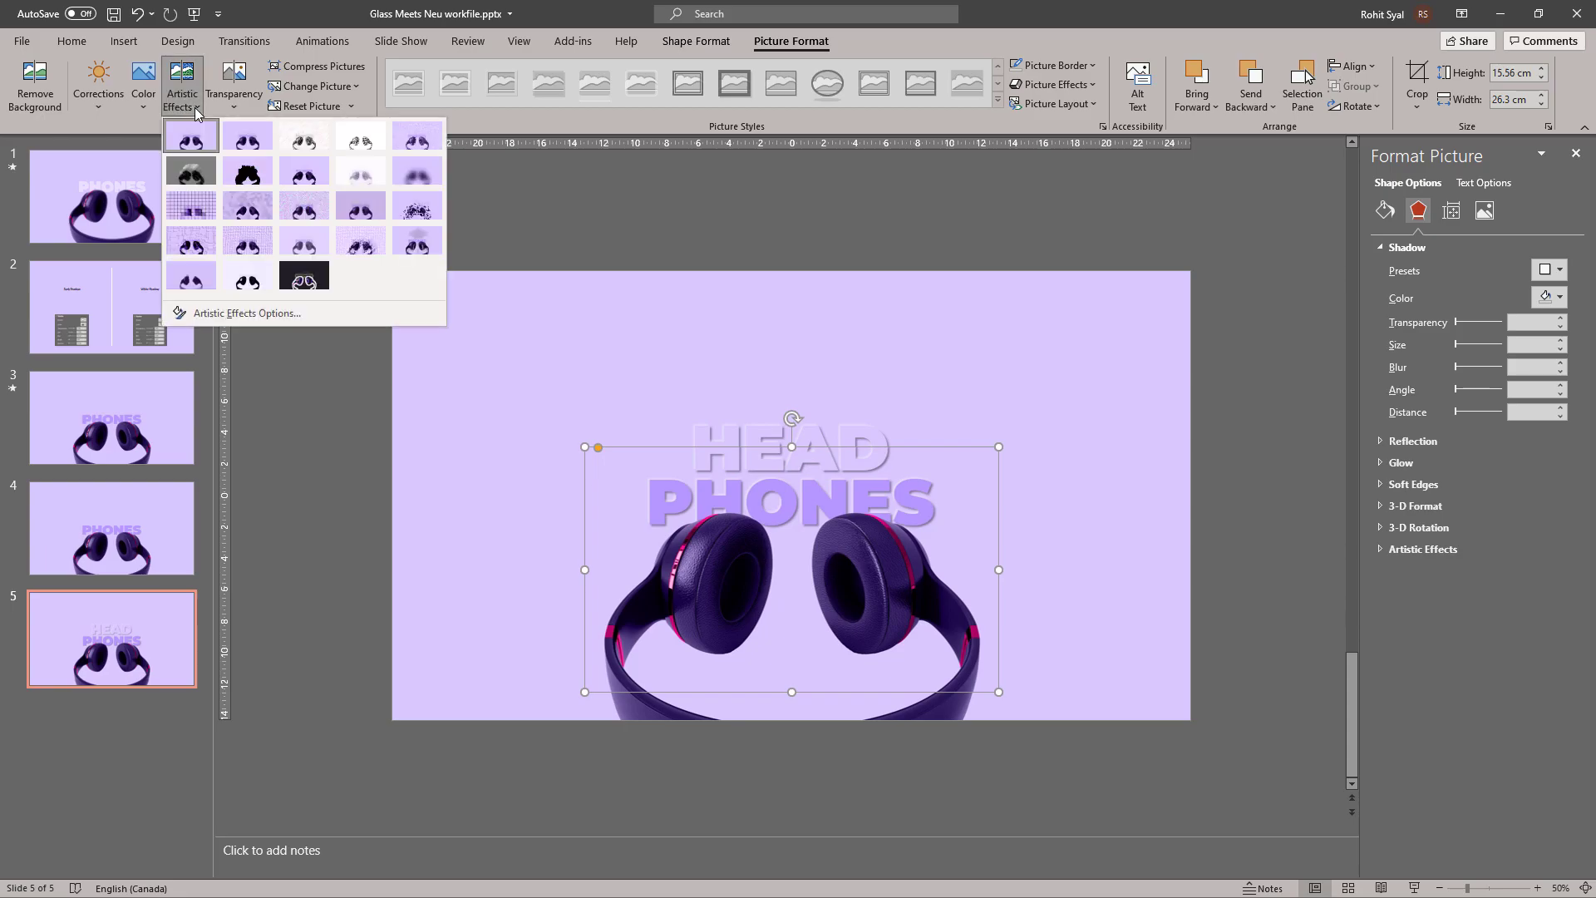
pyautogui.click(416, 172)
pyautogui.click(1485, 210)
pyautogui.click(1419, 213)
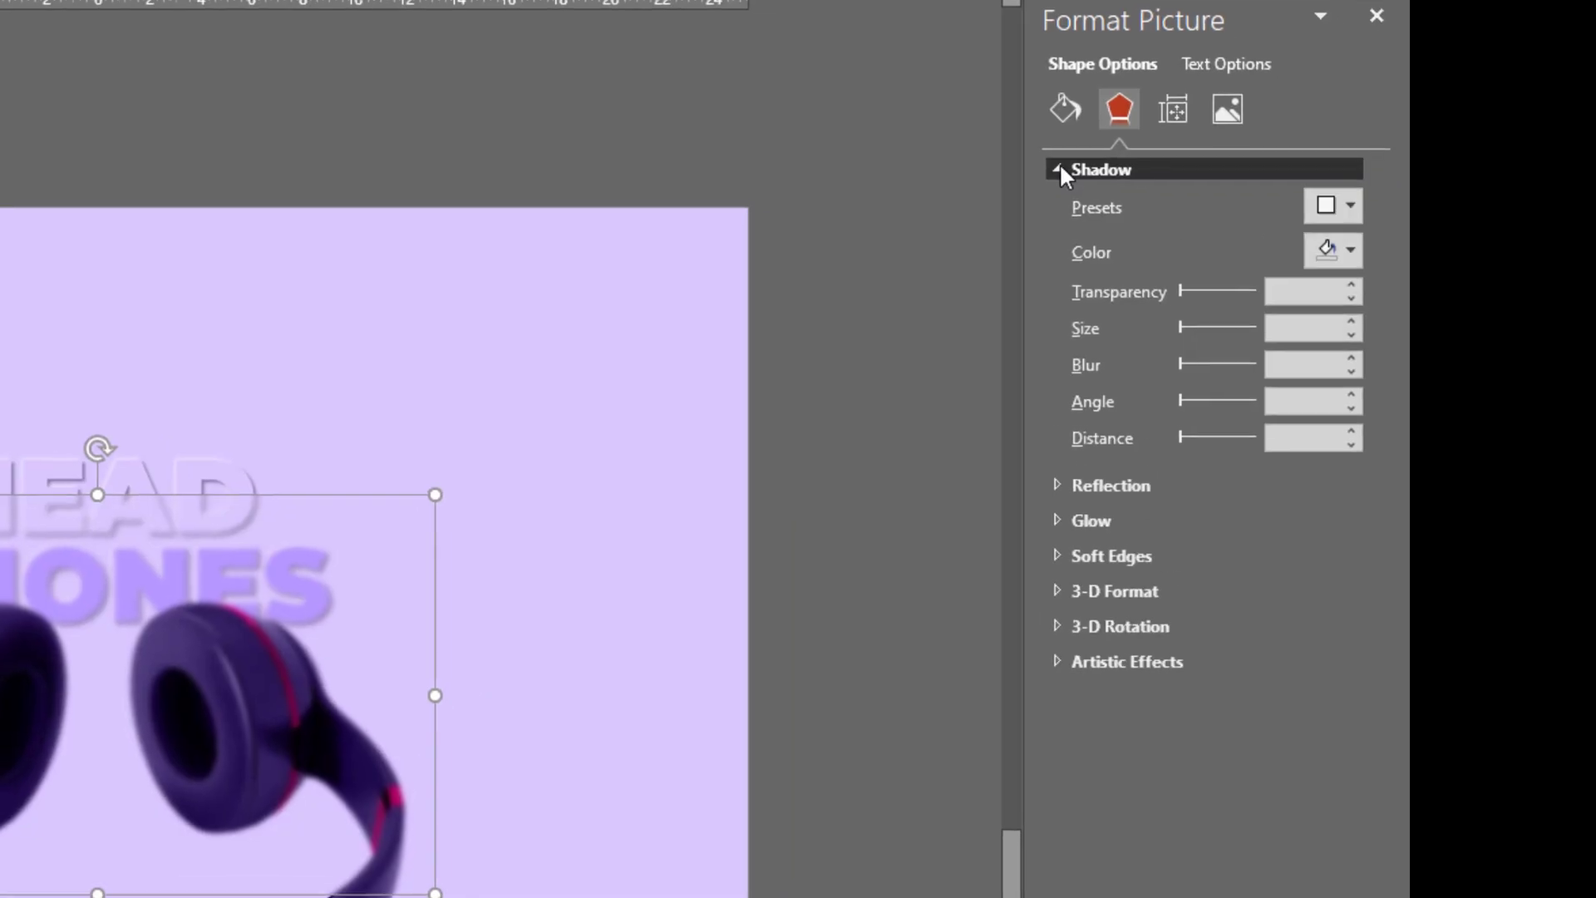
pyautogui.click(1384, 245)
pyautogui.click(1379, 377)
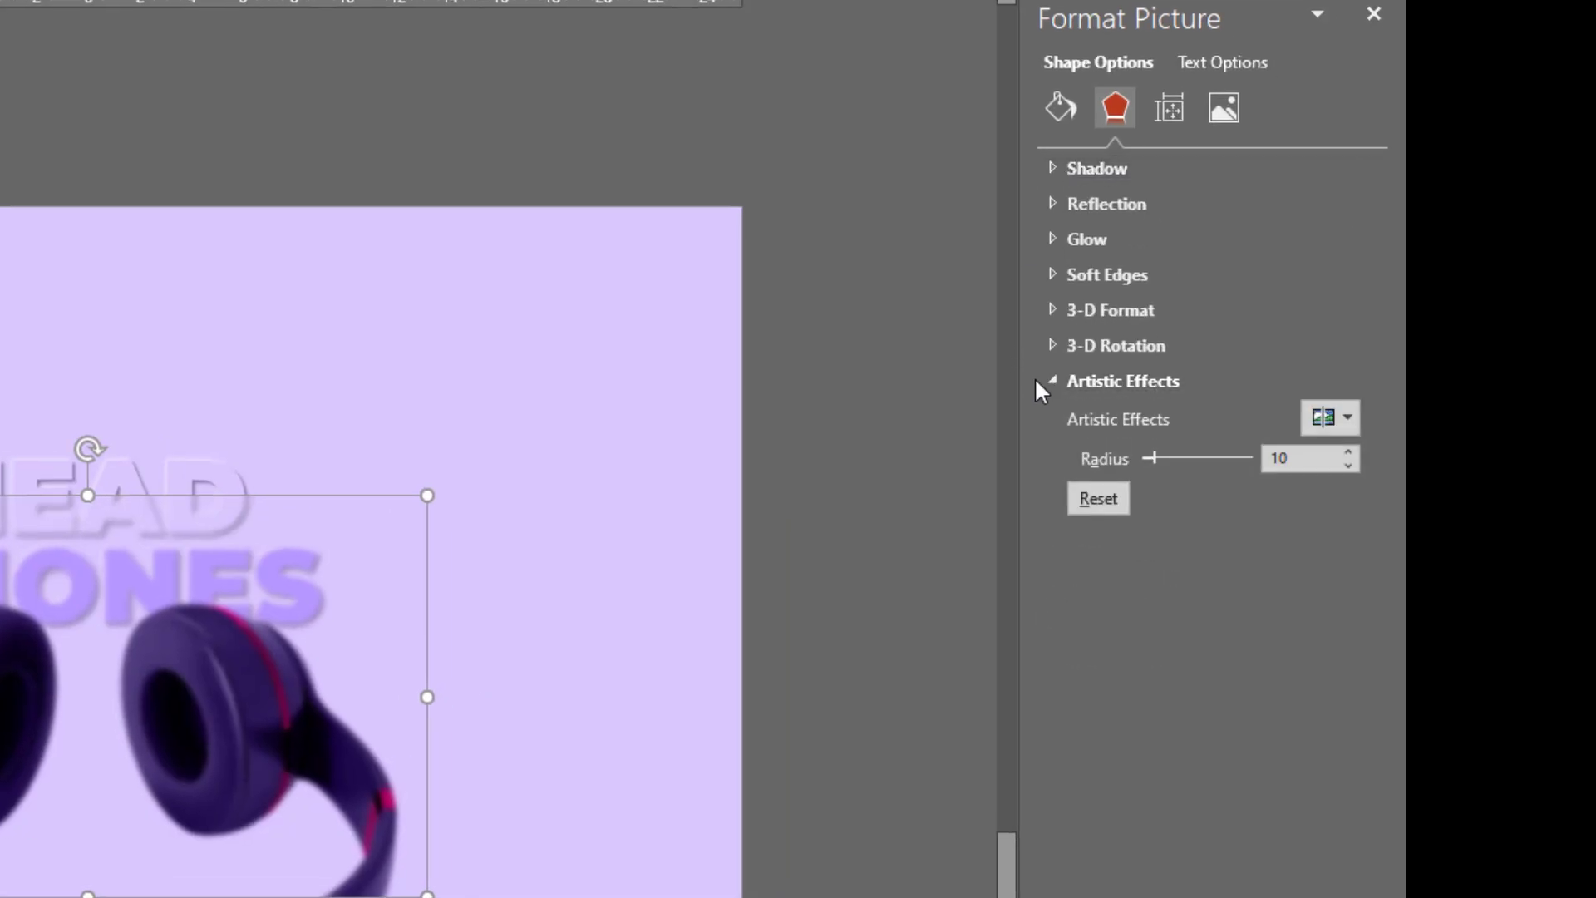
pyautogui.click(1348, 452)
pyautogui.click(1348, 452)
pyautogui.click(1348, 452)
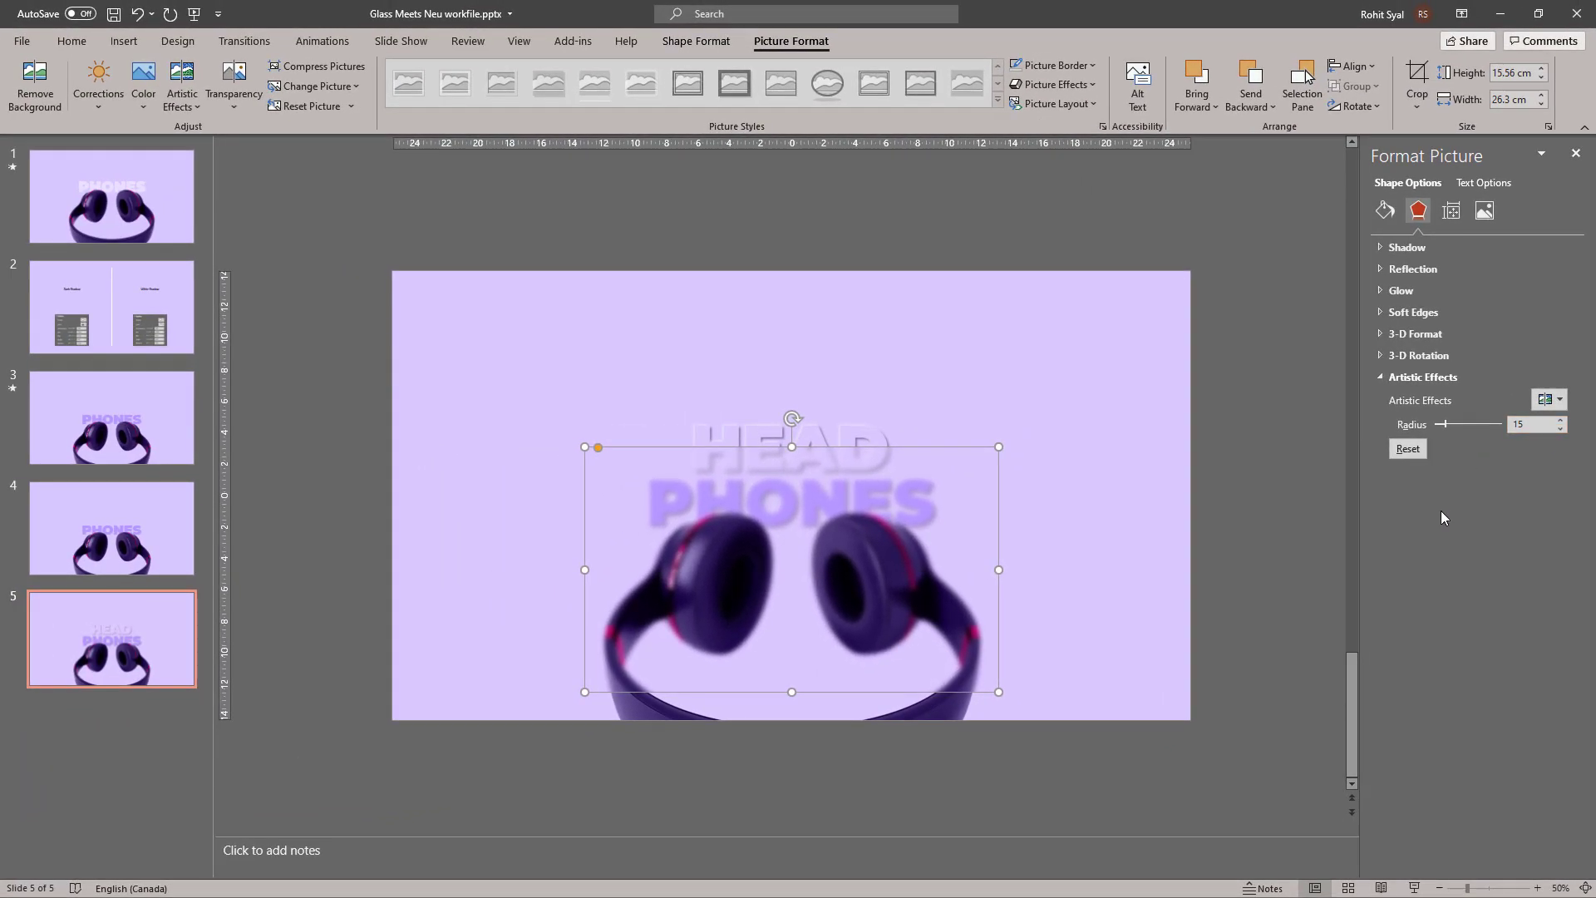
pyautogui.click(1234, 554)
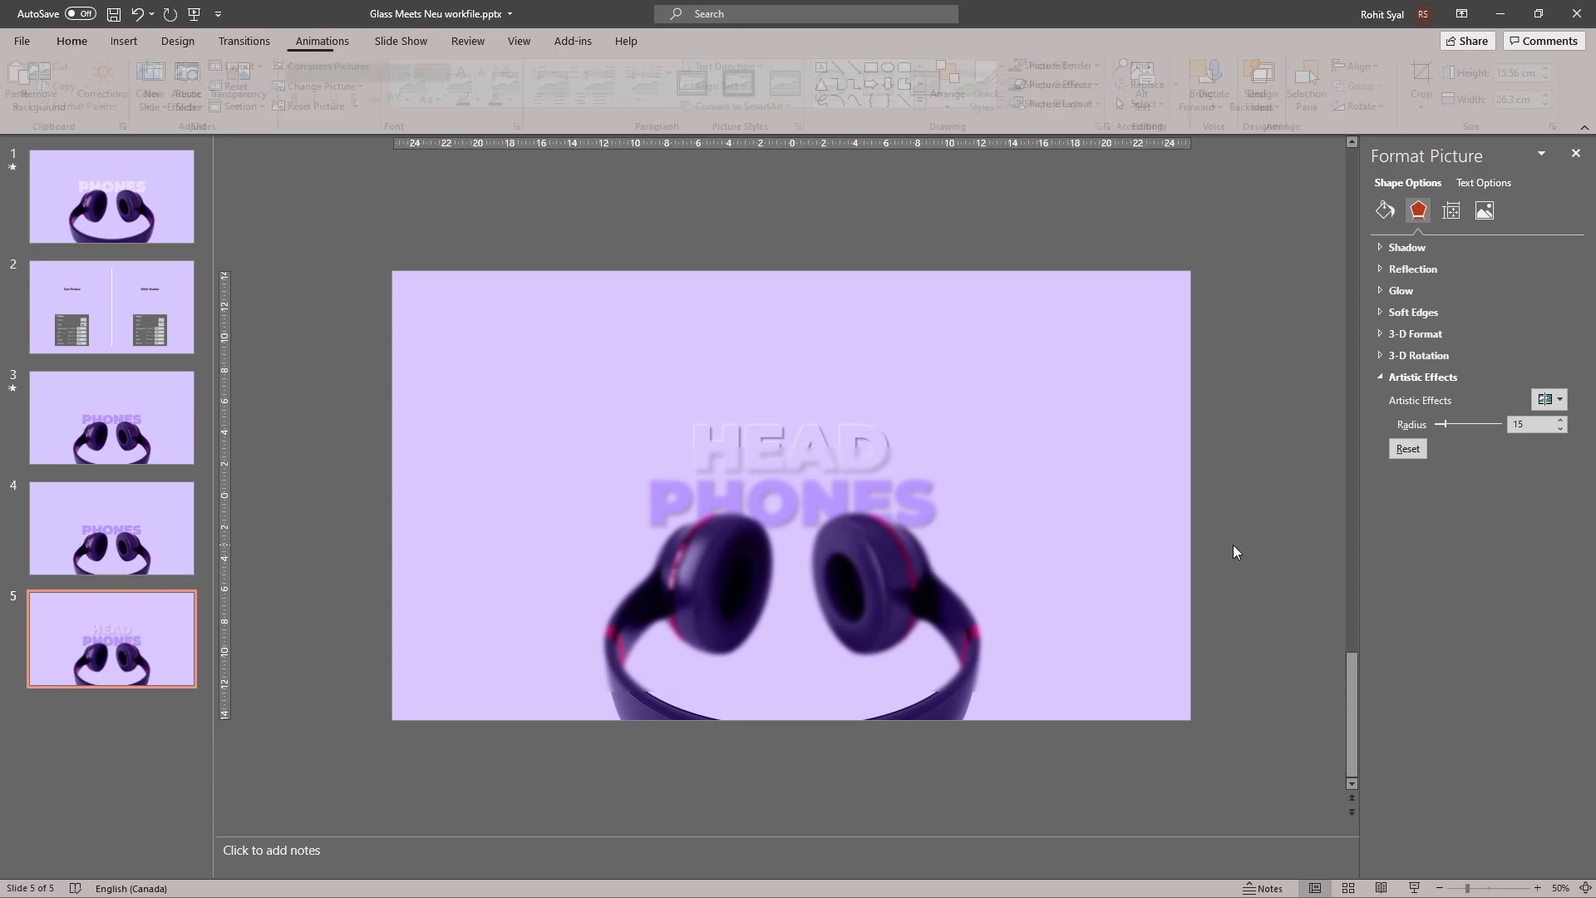
# Step: Add an outer shadow to the blurred rectangle with 78% transparency, 101% size and 9 pt blur, and preview the slide show
pyautogui.click(792, 525)
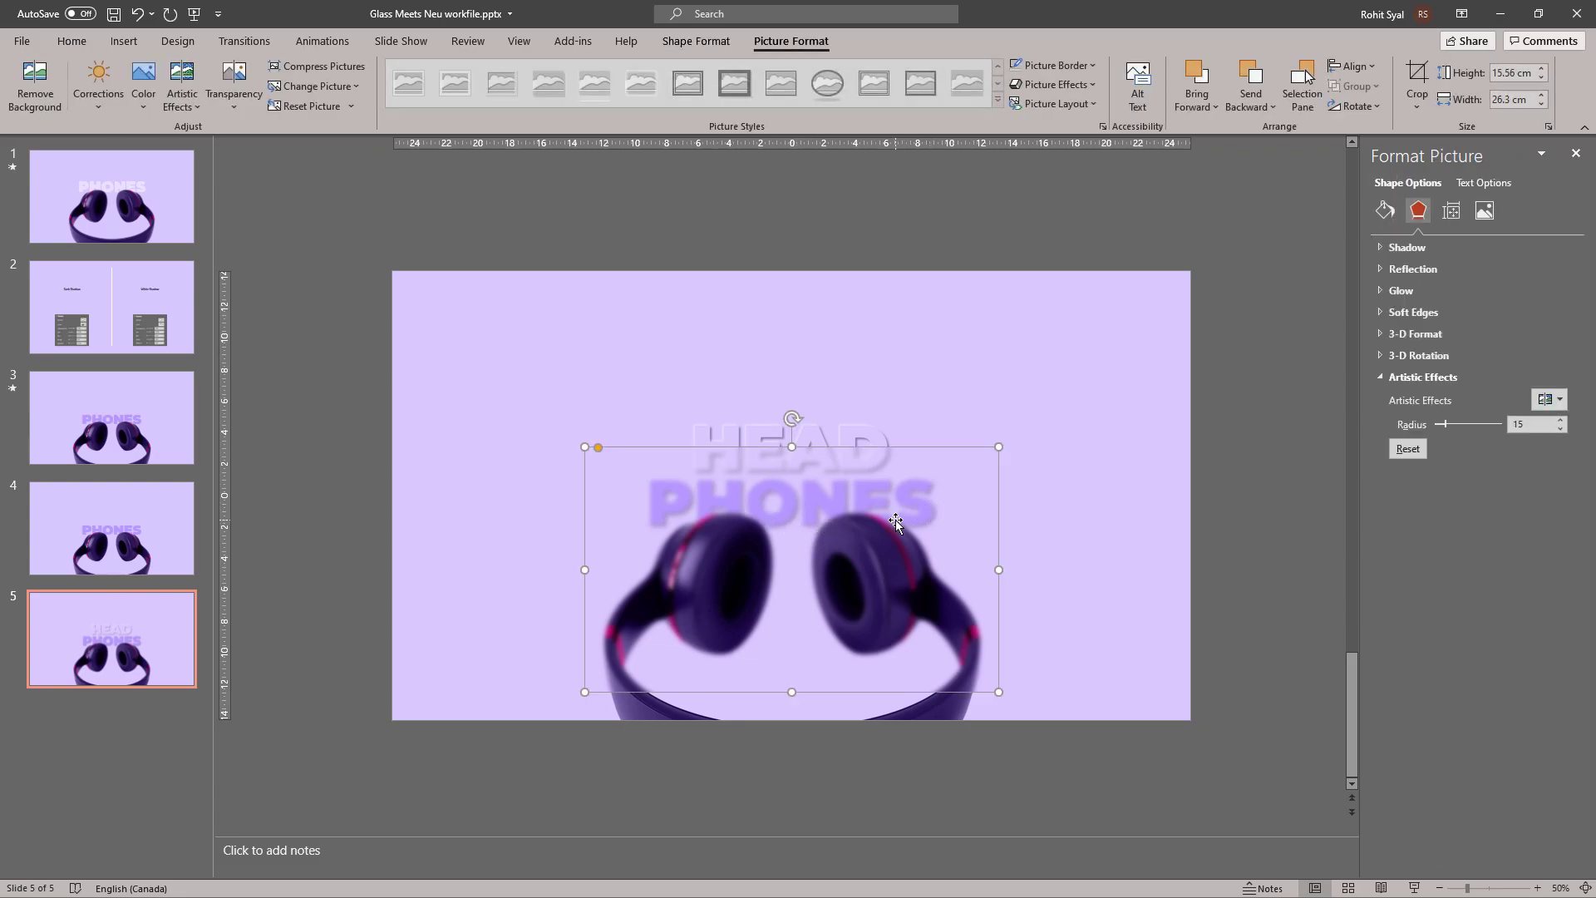
pyautogui.click(1387, 247)
pyautogui.click(1559, 270)
pyautogui.click(1475, 407)
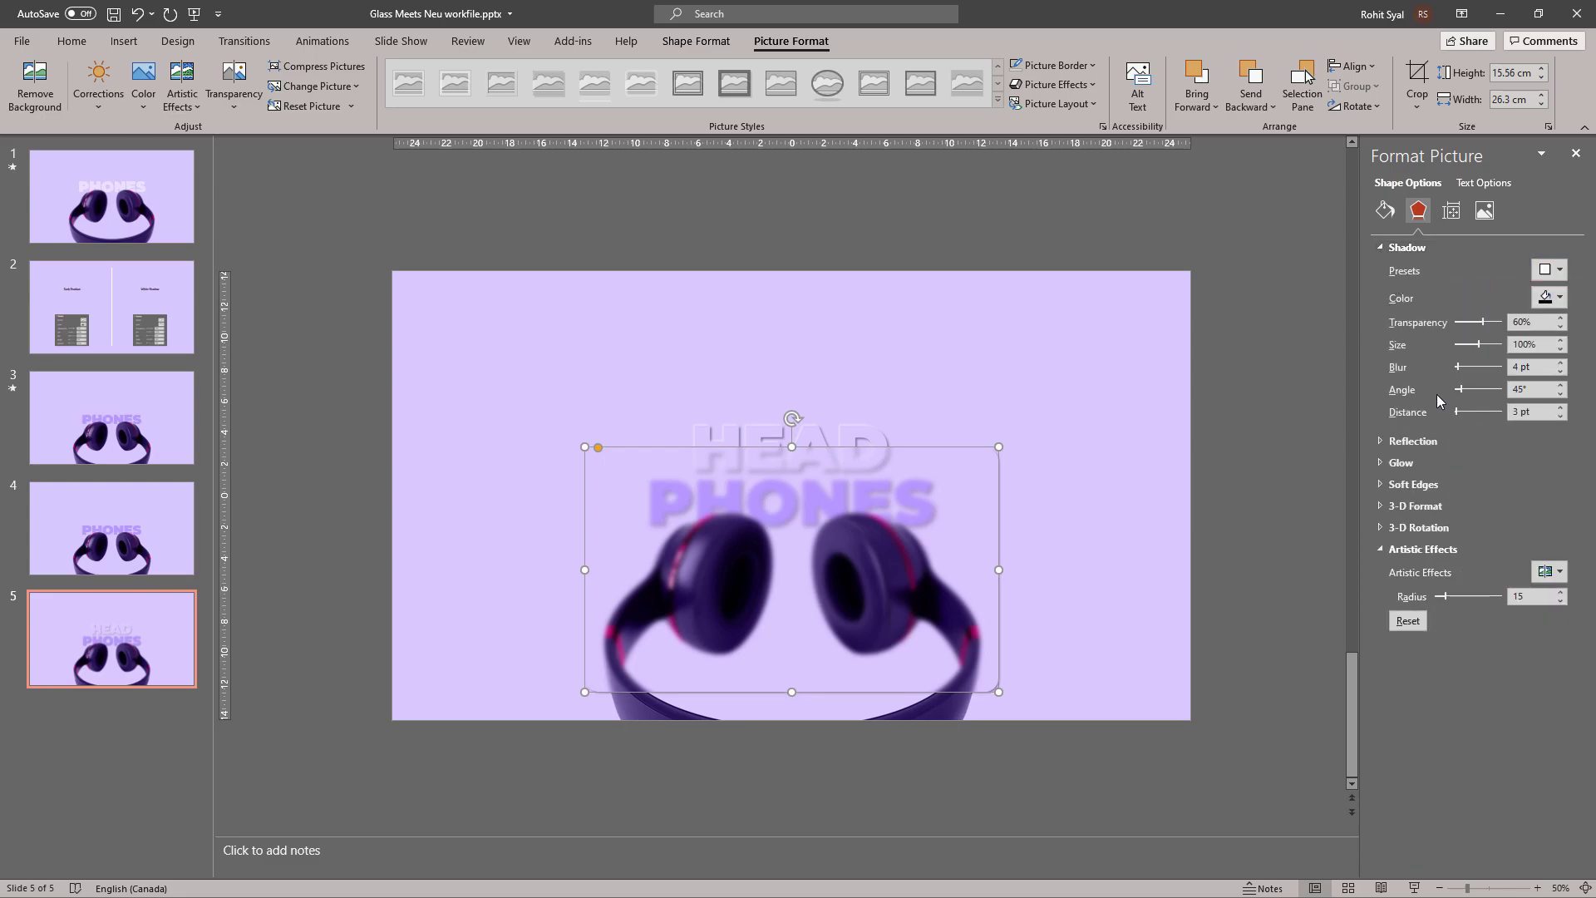
pyautogui.click(1039, 485)
pyautogui.click(979, 528)
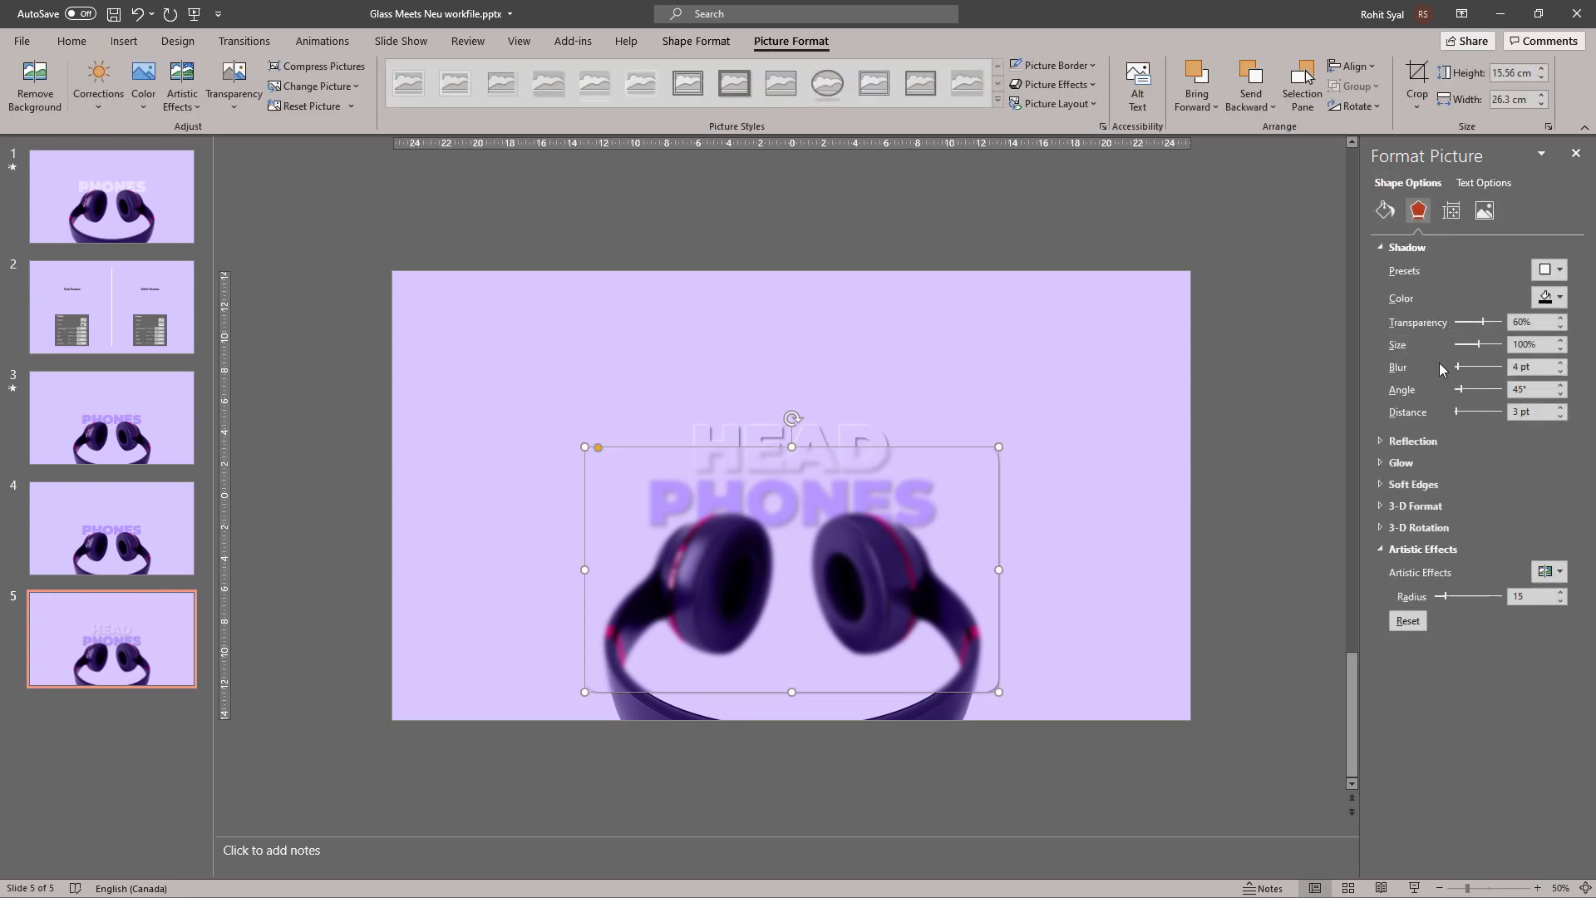
pyautogui.click(1560, 364)
pyautogui.click(1561, 341)
pyautogui.moveTo(1482, 322); pyautogui.dragTo(1492, 327)
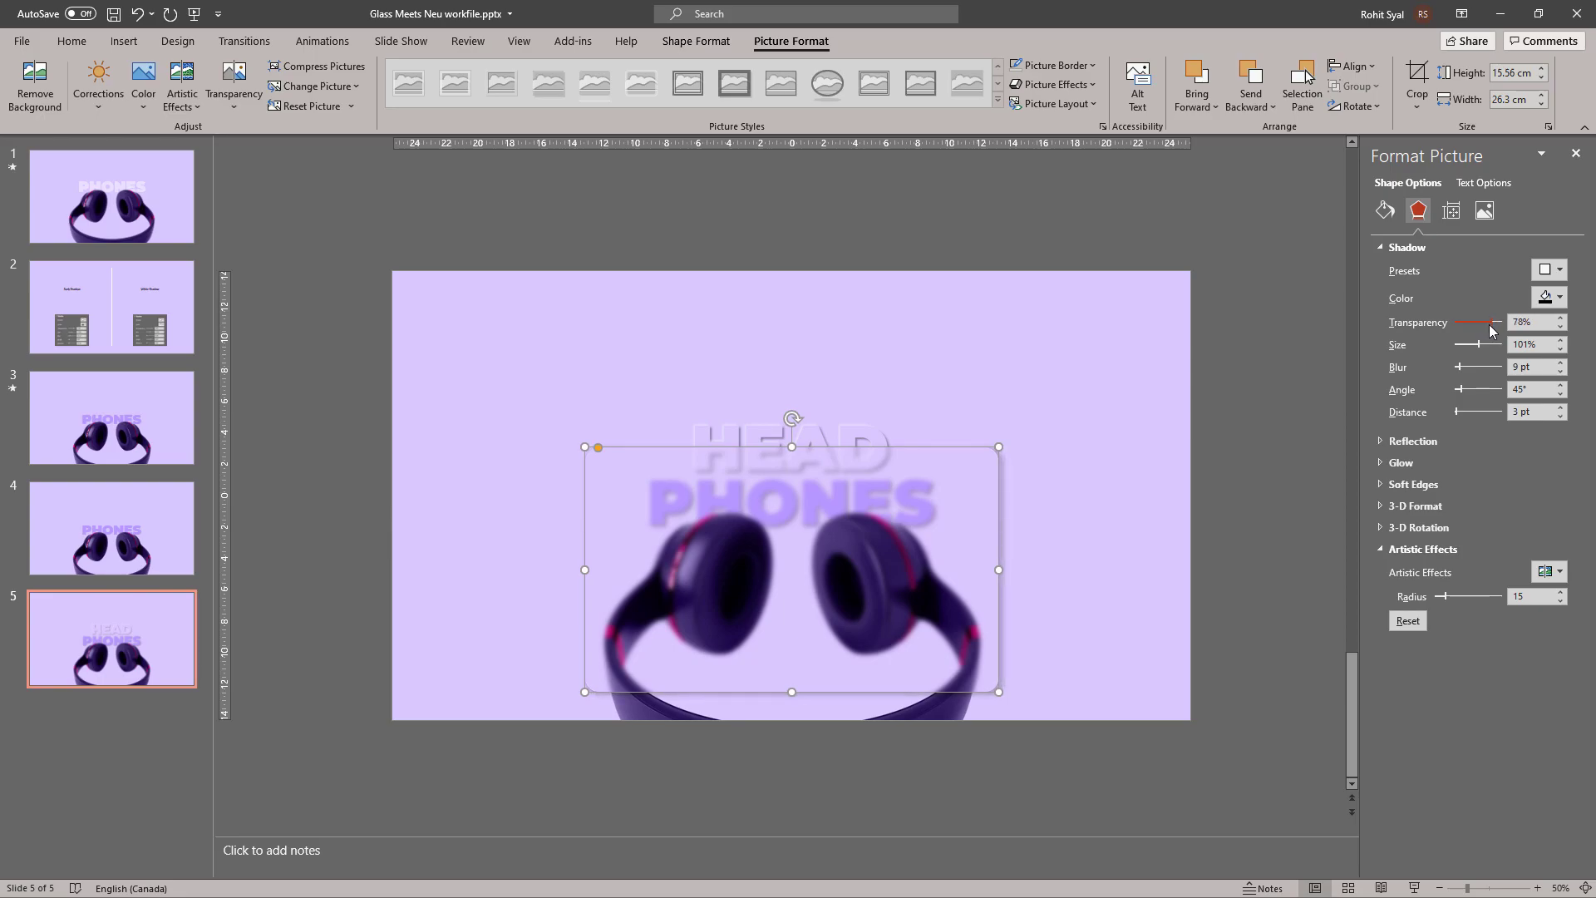
pyautogui.click(1225, 480)
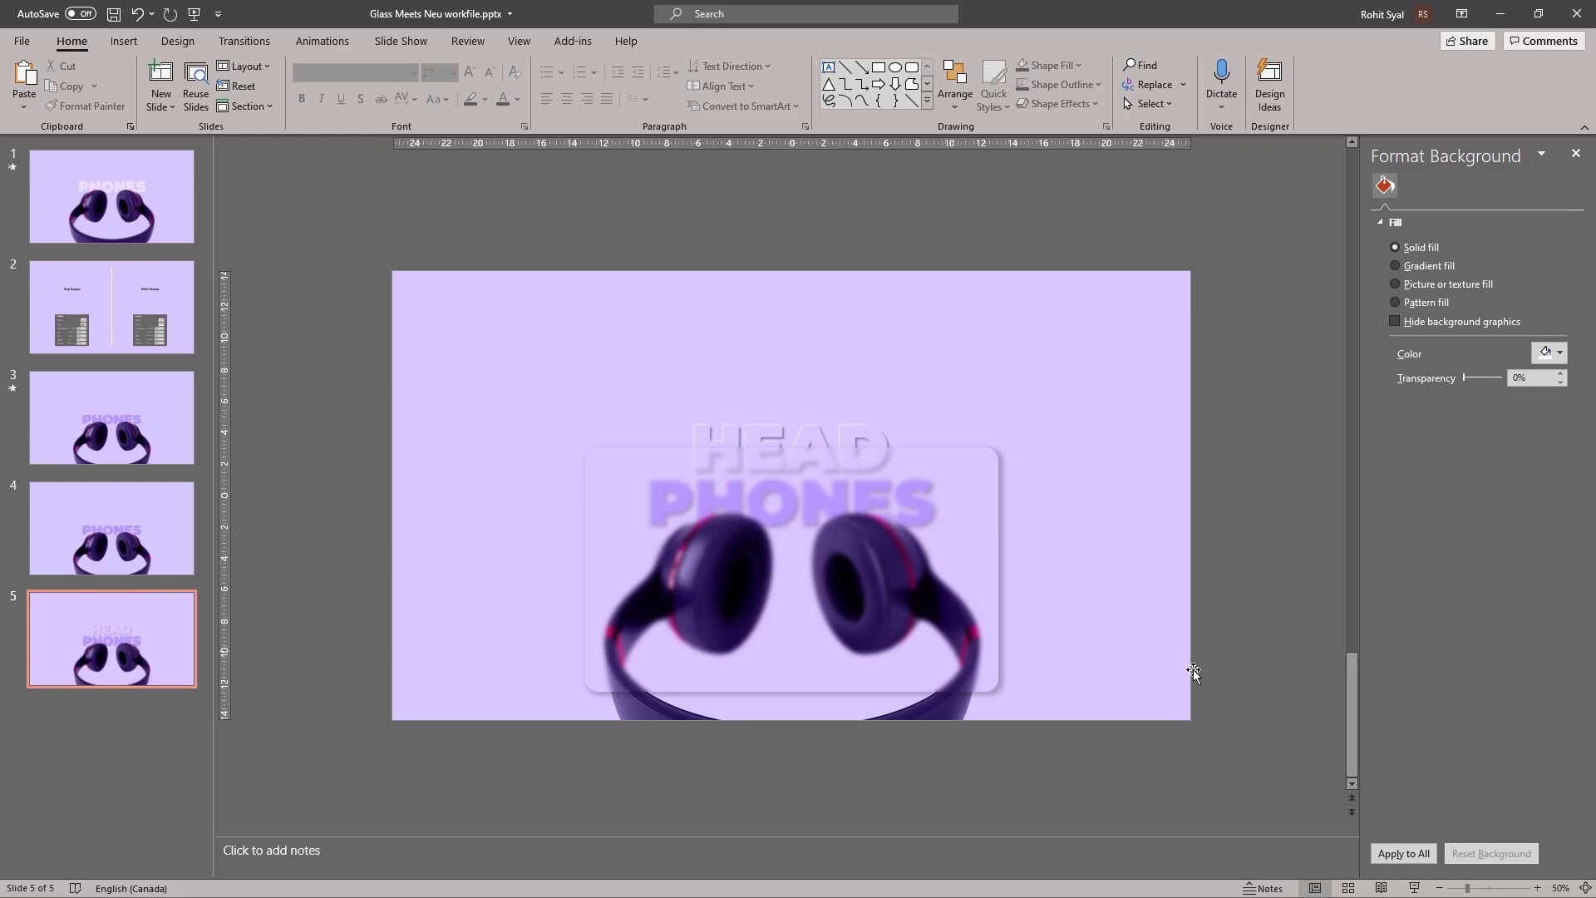
pyautogui.click(1412, 888)
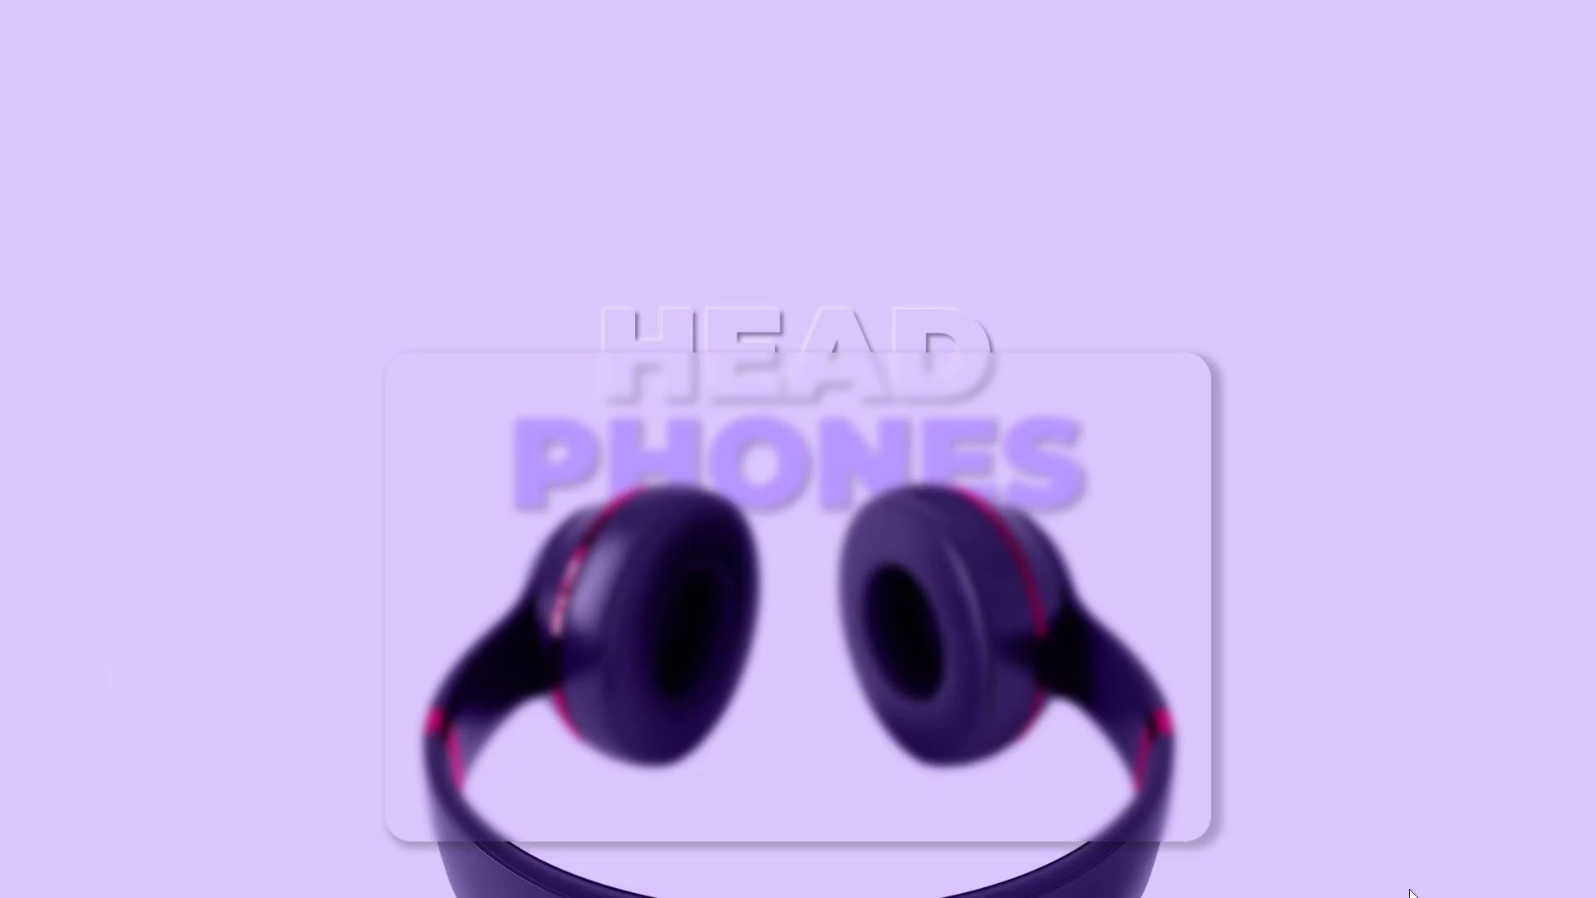
pyautogui.press('Escape')
# Step: Duplicate the blurred rounded rectangle and place the copy exactly over the original
pyautogui.click(760, 676)
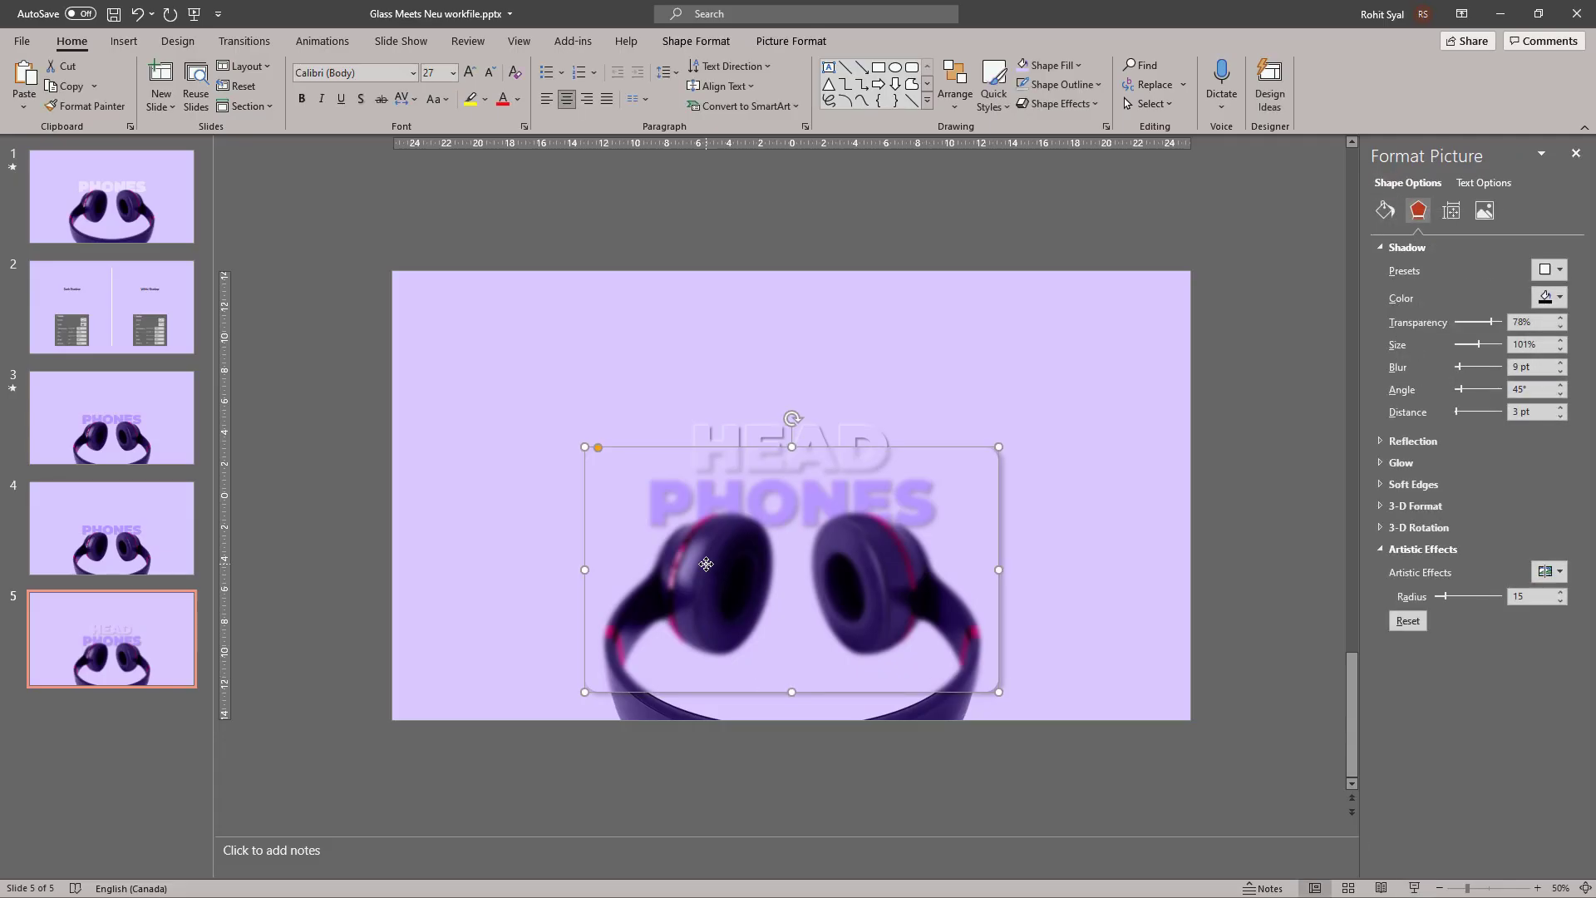
pyautogui.hotkey('ctrl', 'v')
pyautogui.moveTo(724, 570)
pyautogui.mouseDown()
pyautogui.moveTo(739, 559)
pyautogui.moveTo(721, 565)
pyautogui.mouseUp()
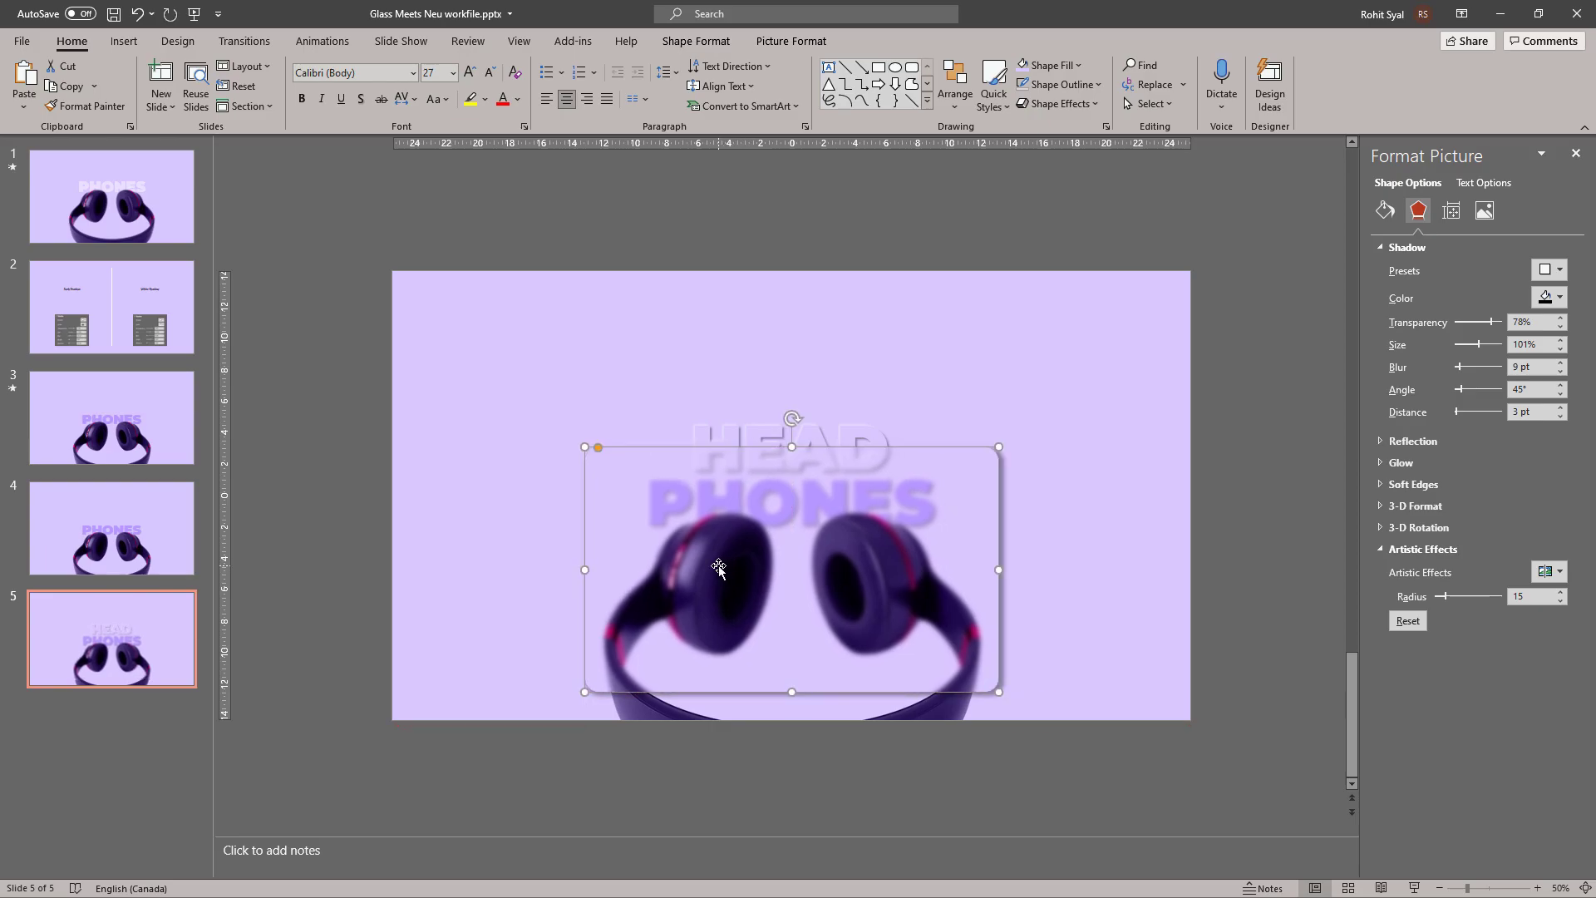
# Step: Delete the two upper-right corner points of the top rectangle with Edit Points so that a diagonal half remains
pyautogui.rightClick(711, 546)
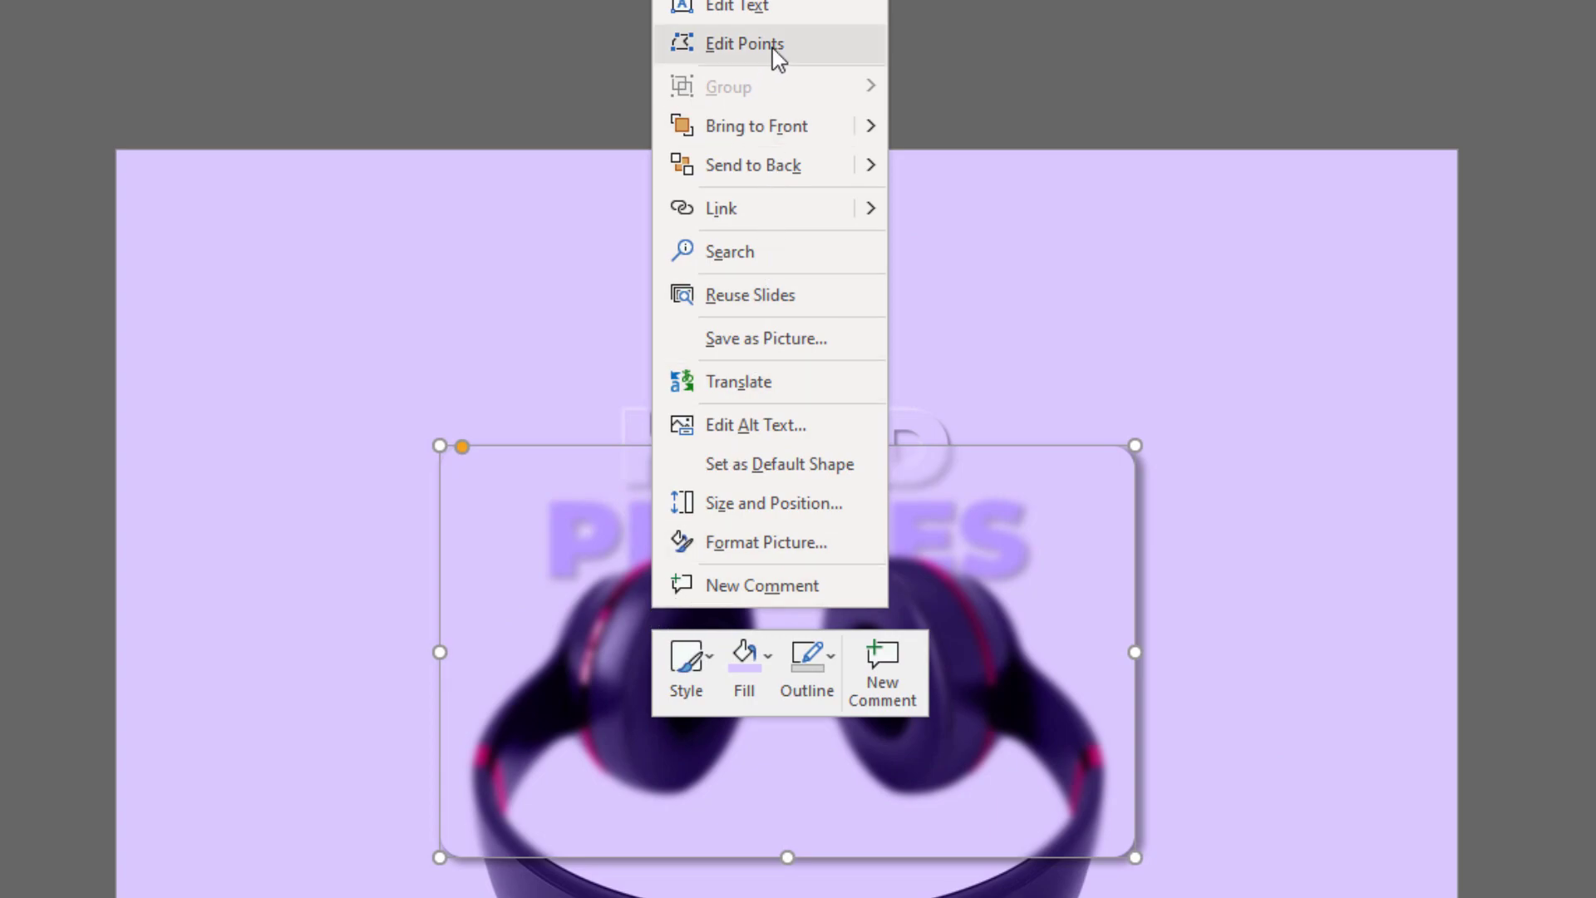
pyautogui.click(769, 45)
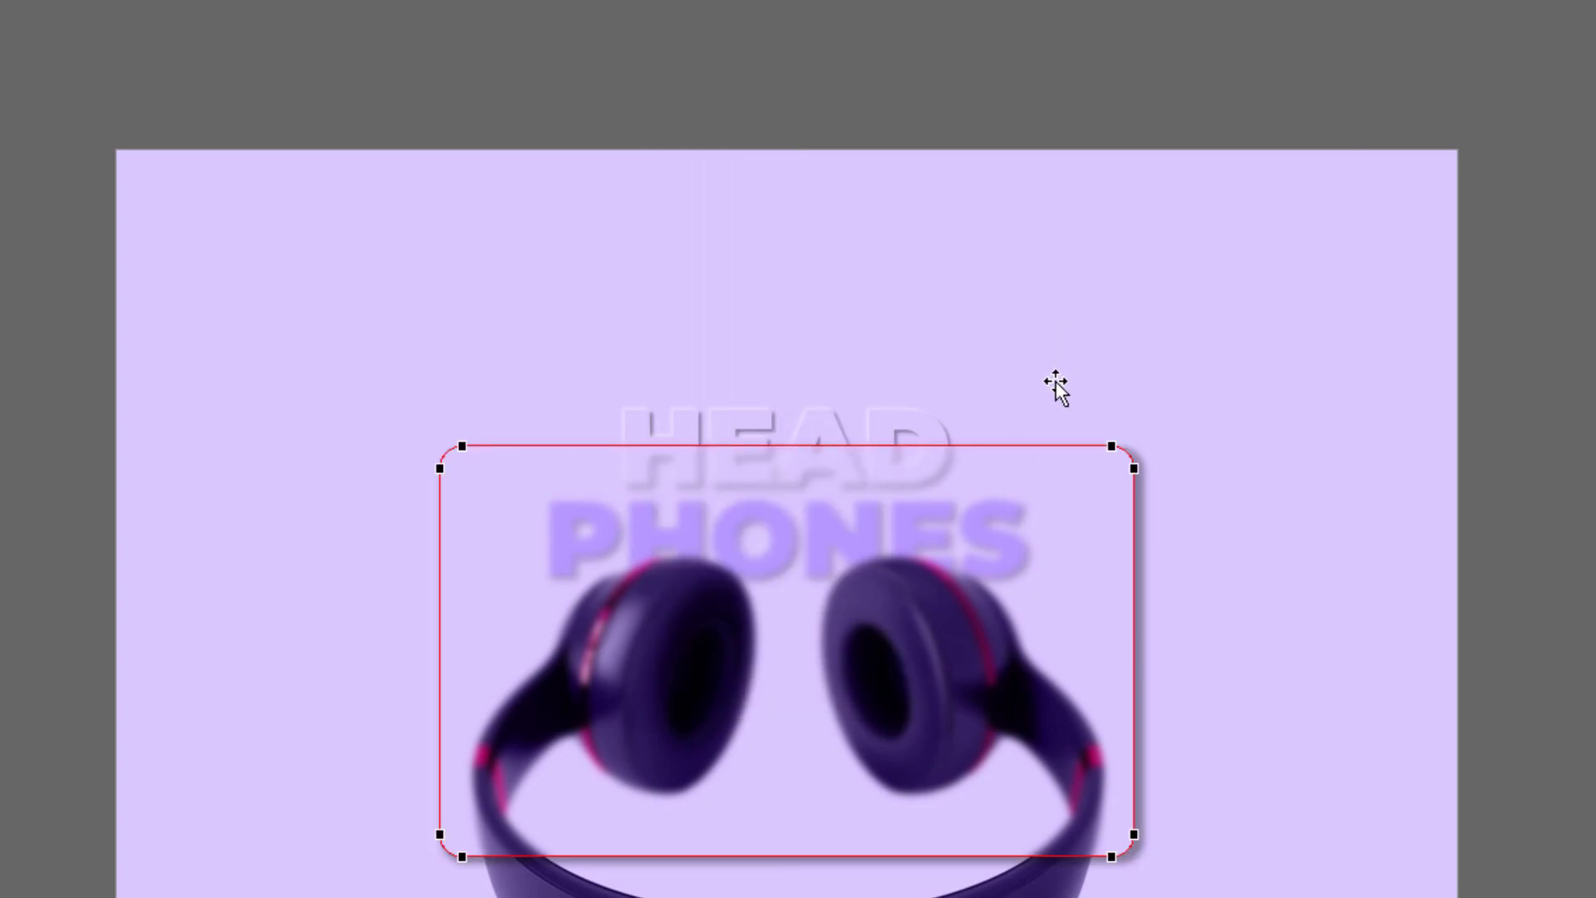
pyautogui.rightClick(1111, 447)
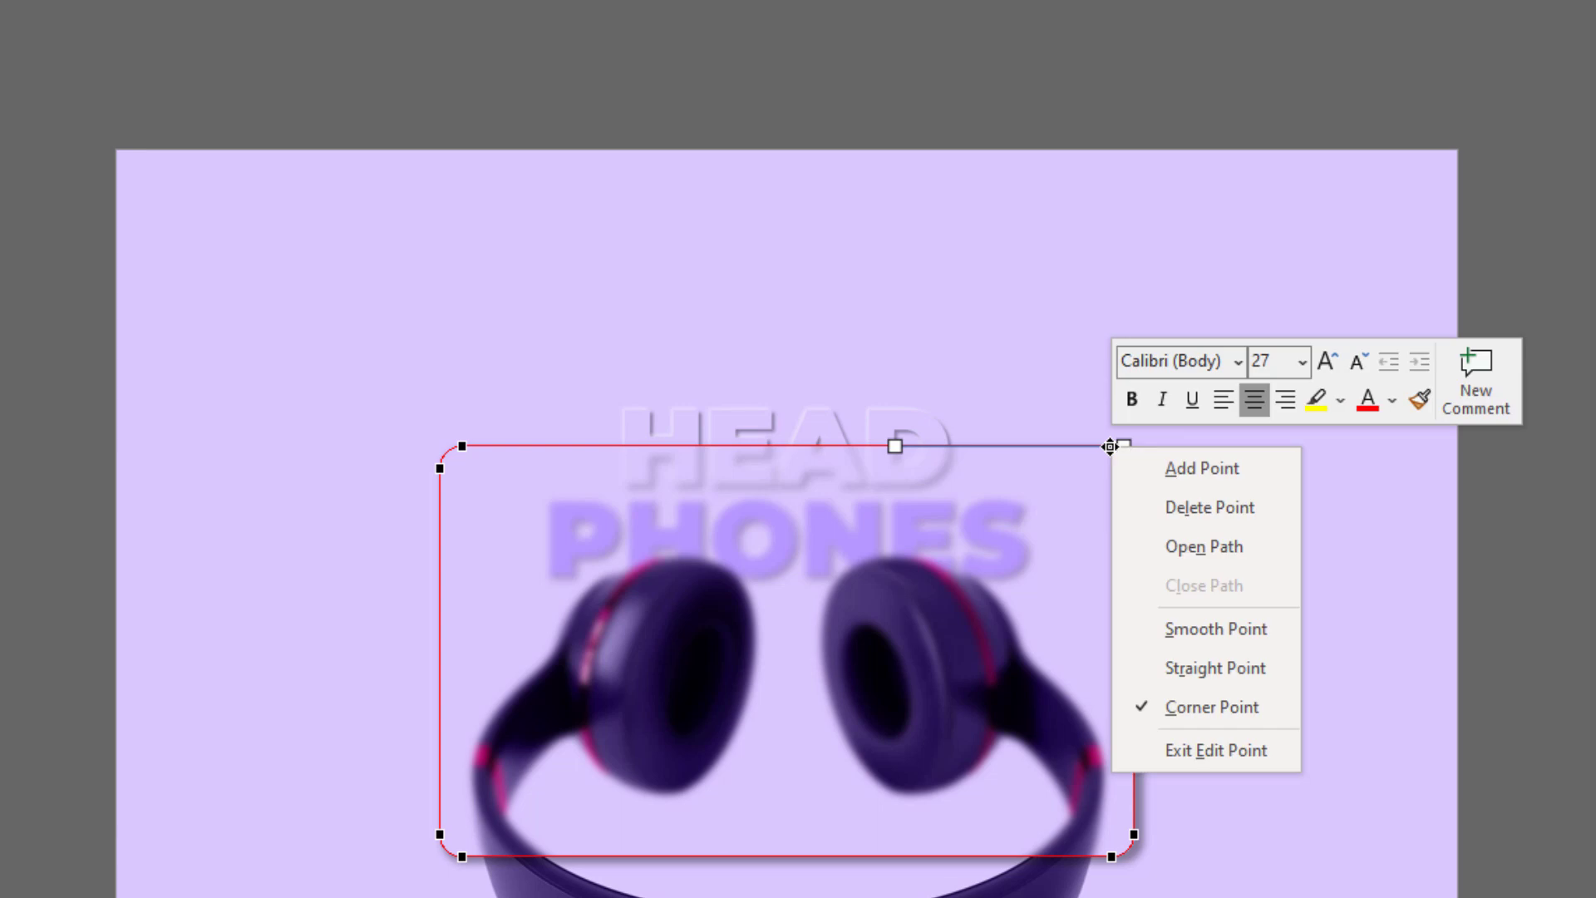
pyautogui.click(1164, 509)
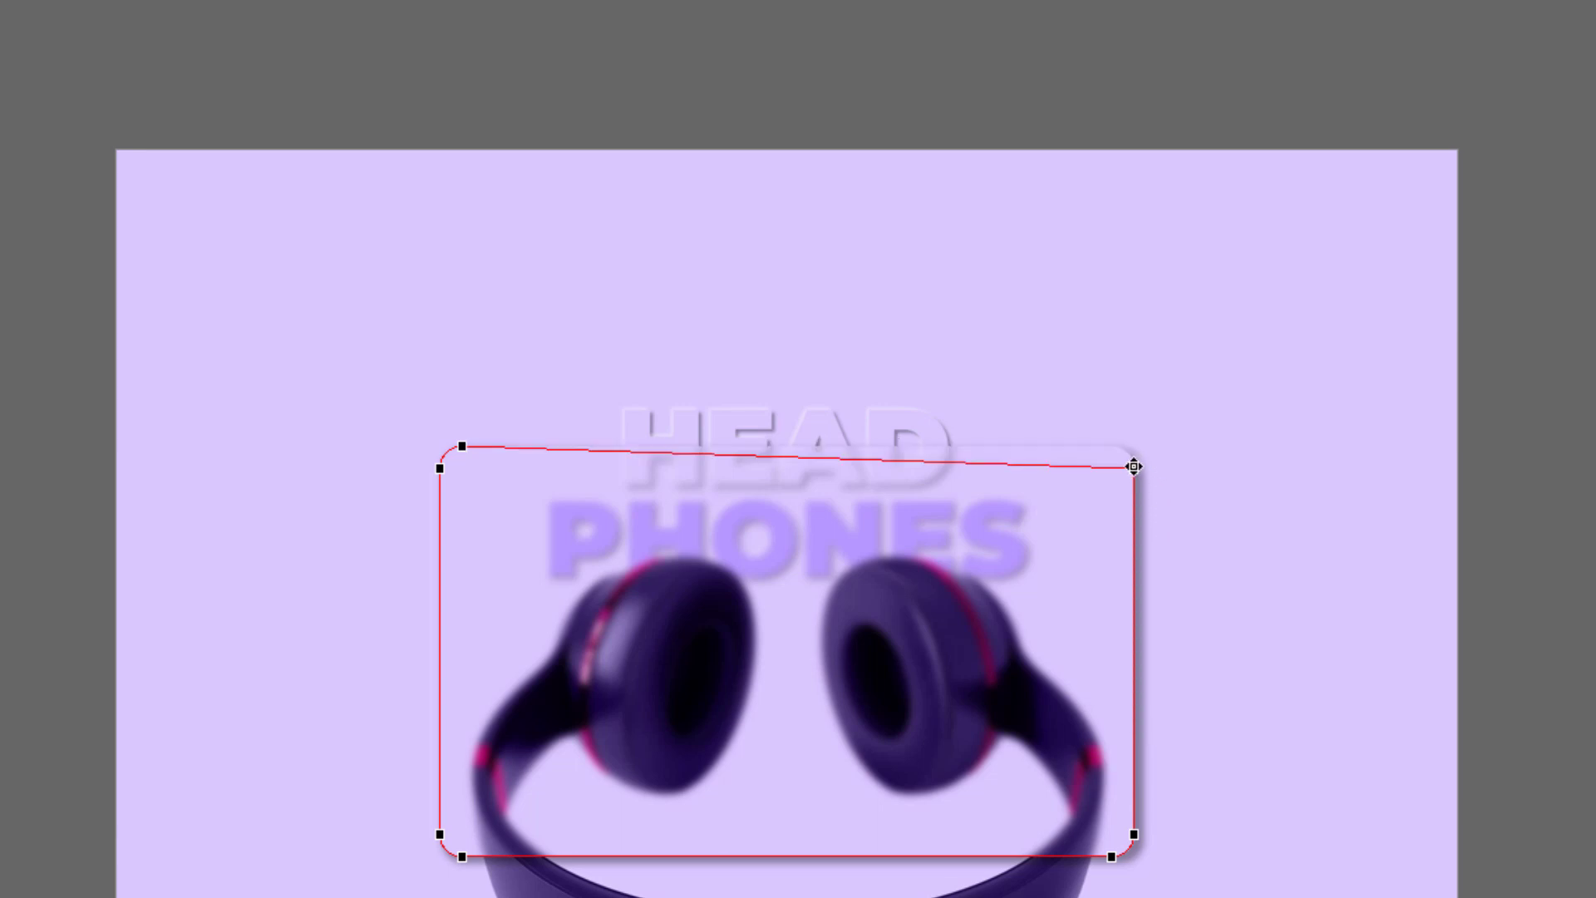
pyautogui.rightClick(1133, 467)
pyautogui.click(1179, 524)
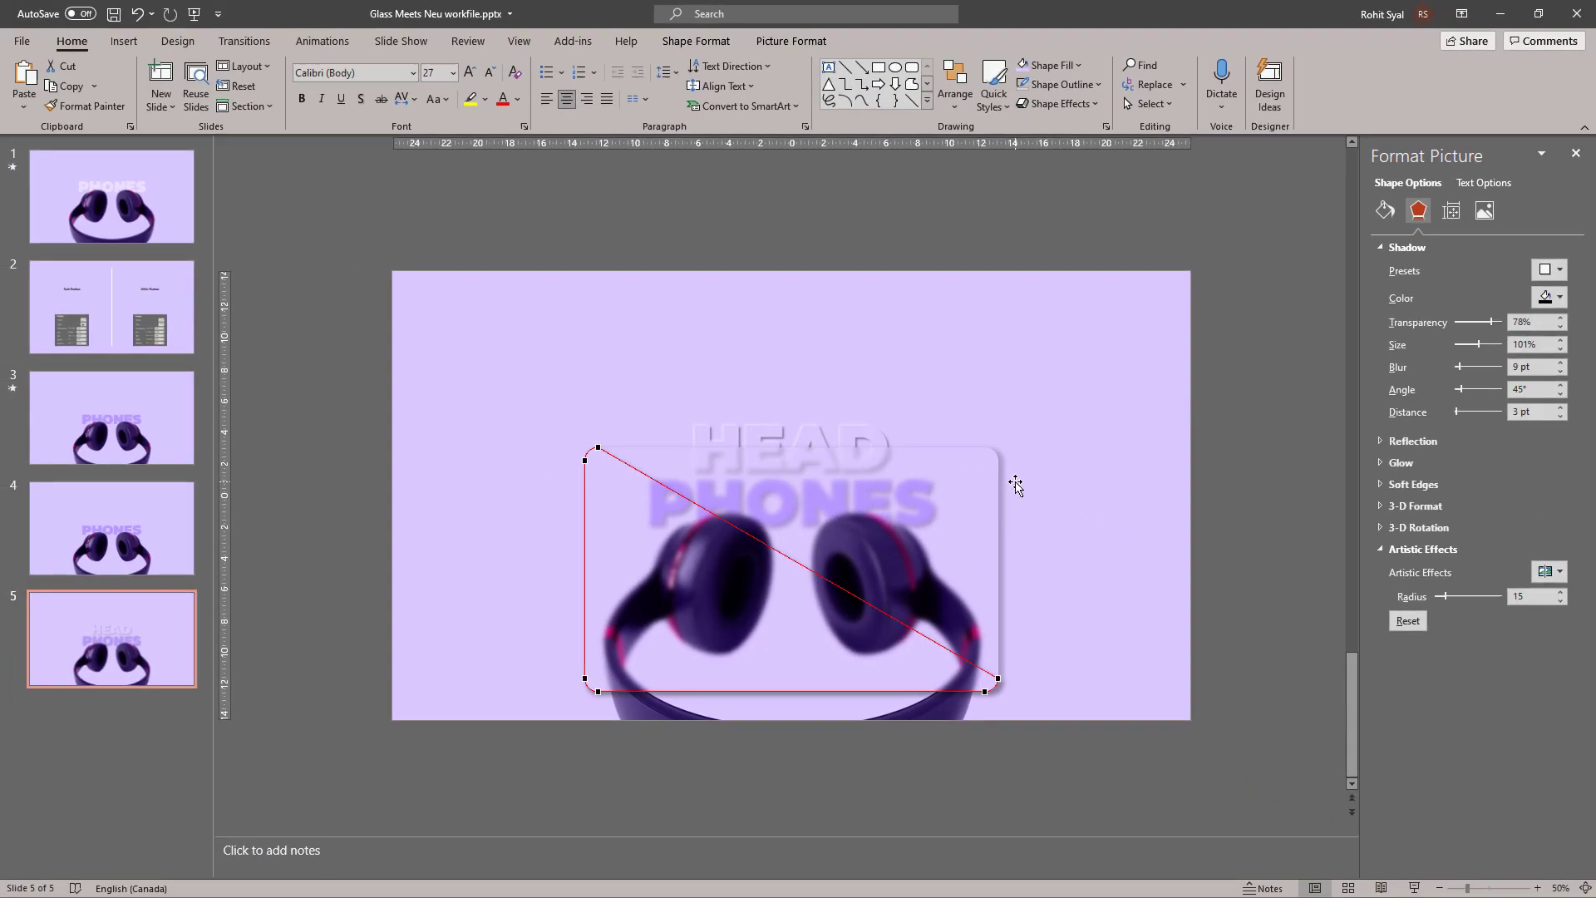
pyautogui.click(762, 606)
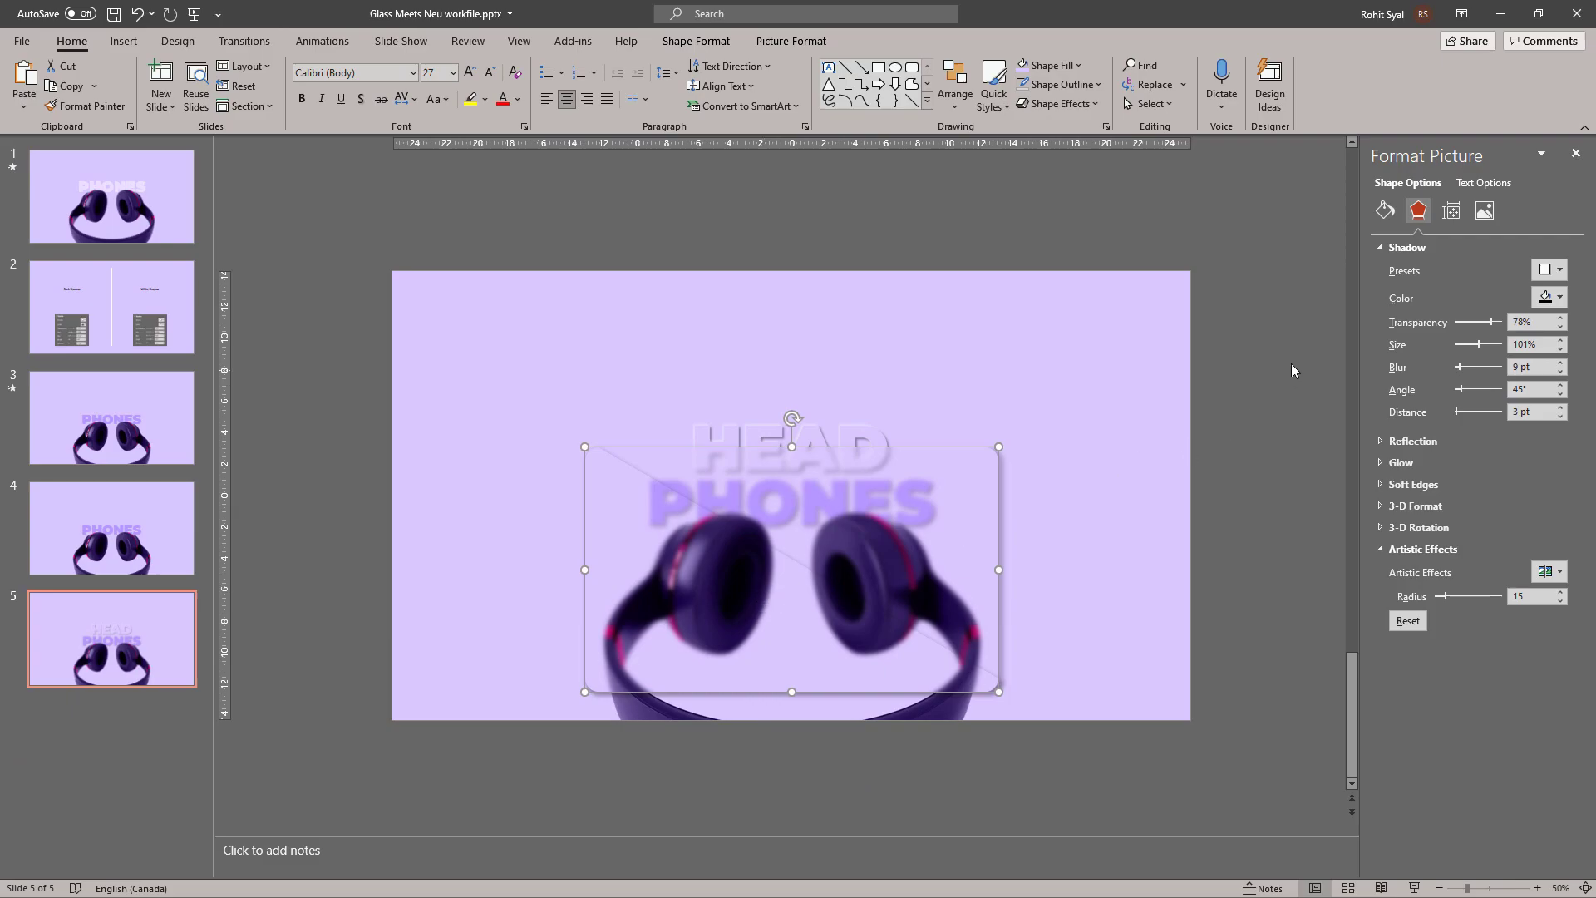
# Step: Fill the diagonal shape with the Newsprint texture and set its transparency to 80%
pyautogui.click(1384, 211)
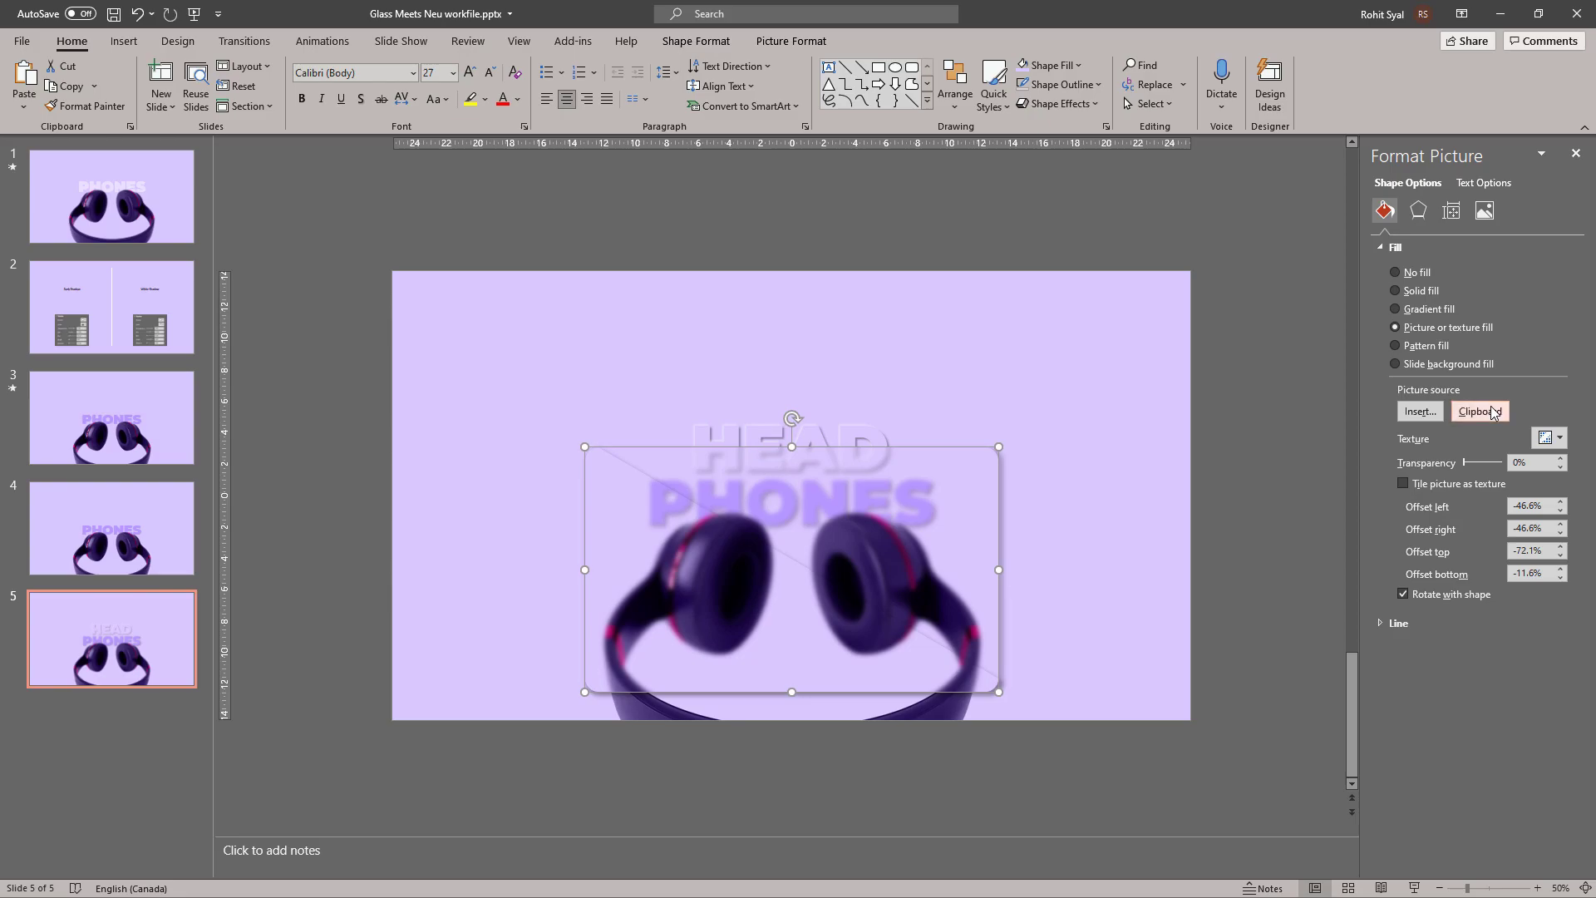
pyautogui.click(1550, 438)
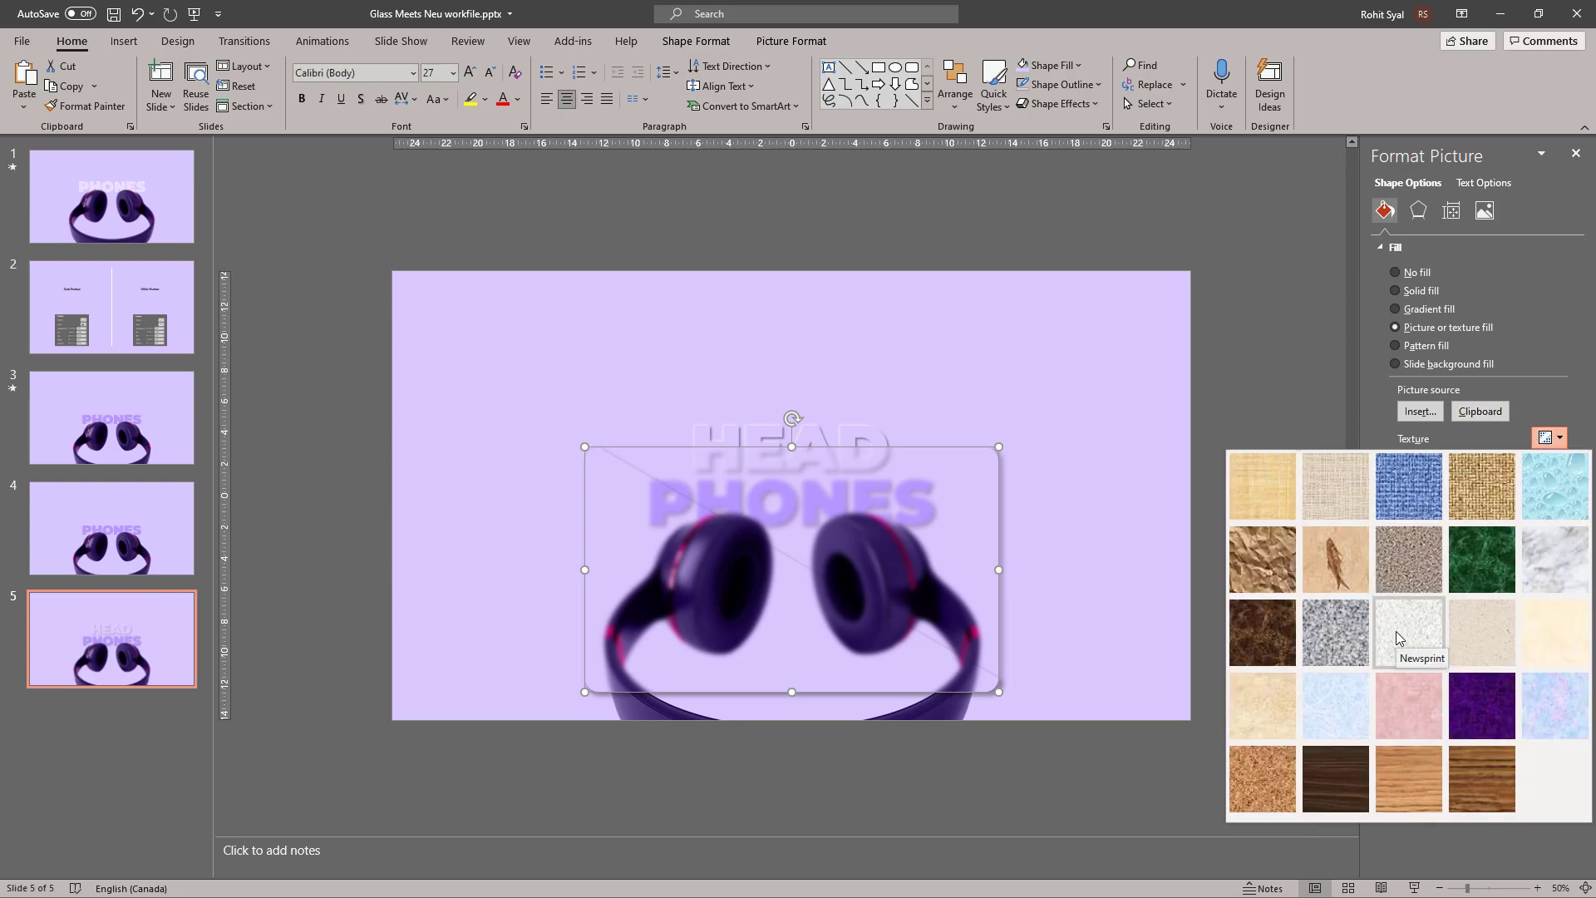
pyautogui.click(1395, 631)
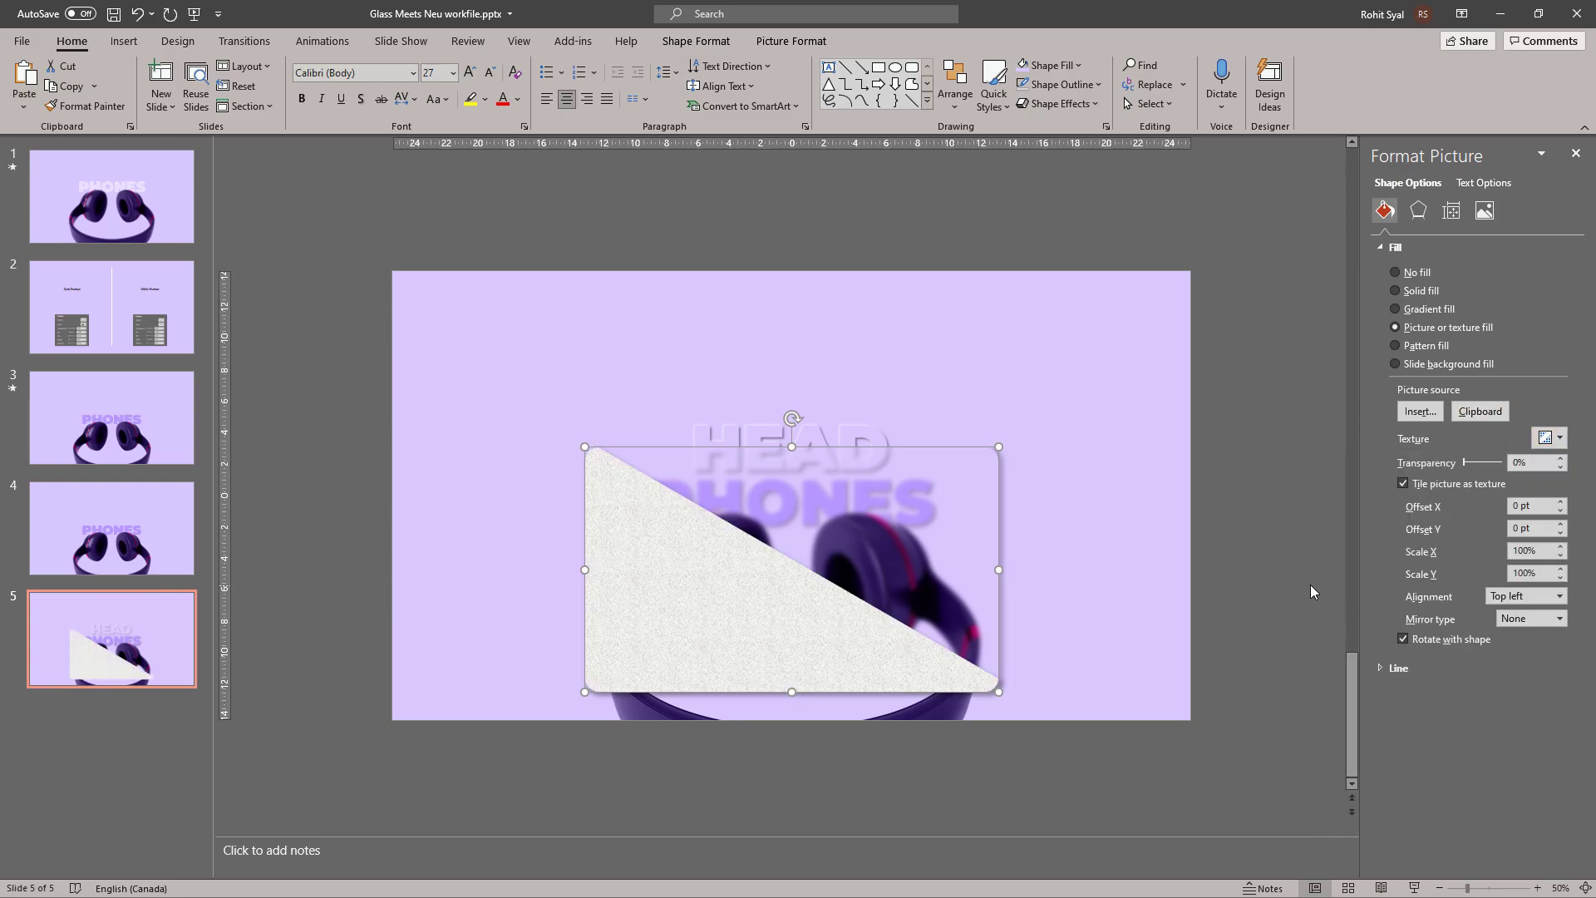
pyautogui.moveTo(1464, 470); pyautogui.dragTo(1495, 474)
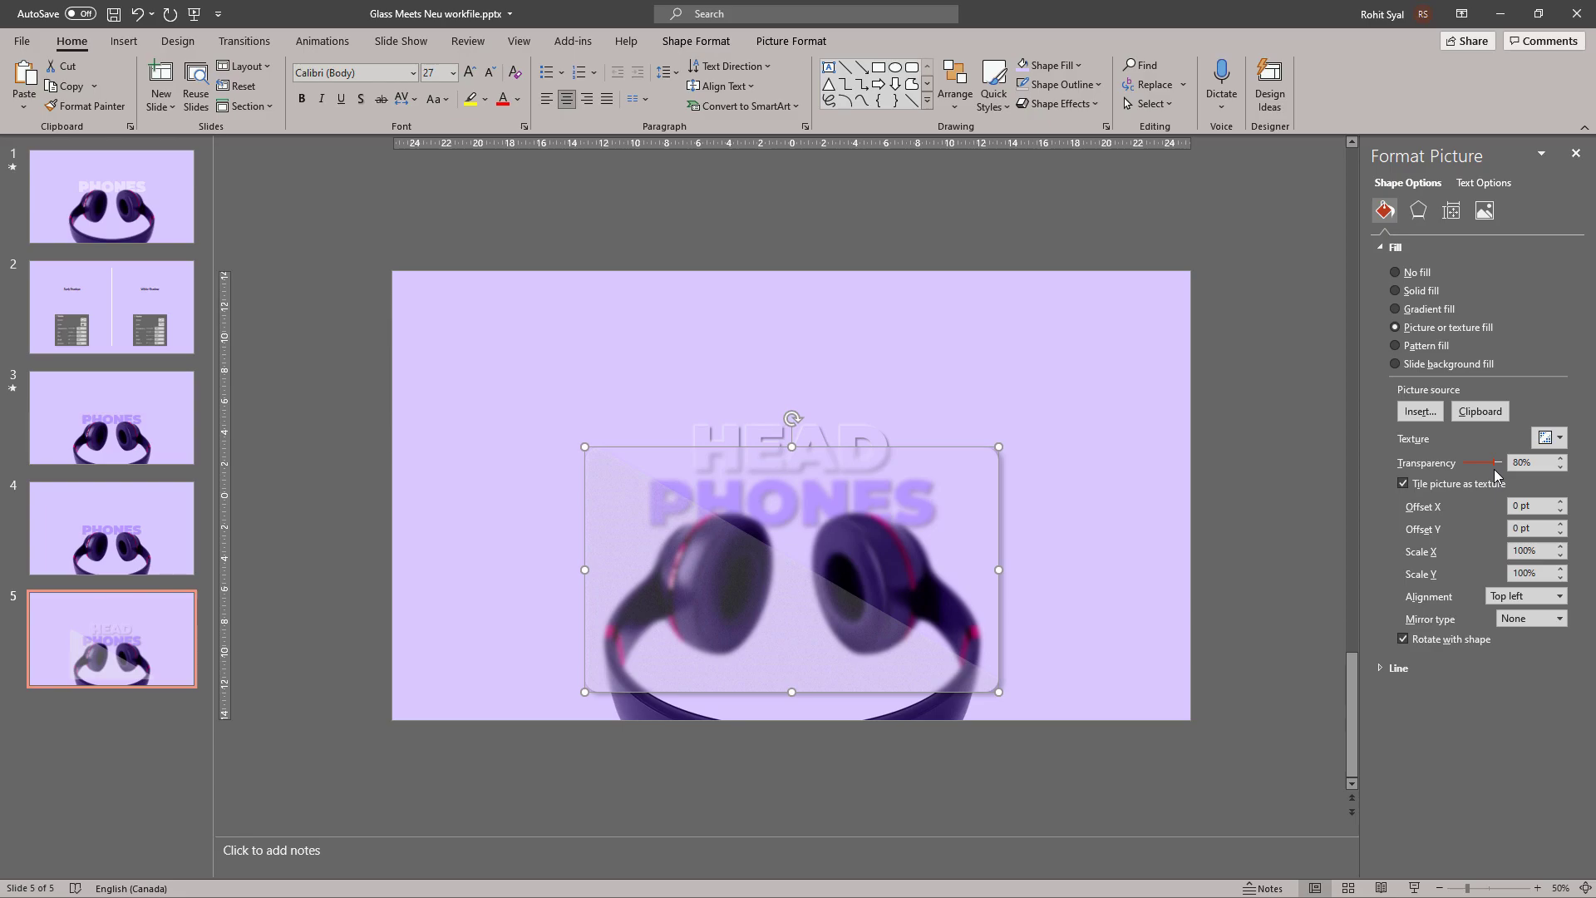
pyautogui.click(1279, 585)
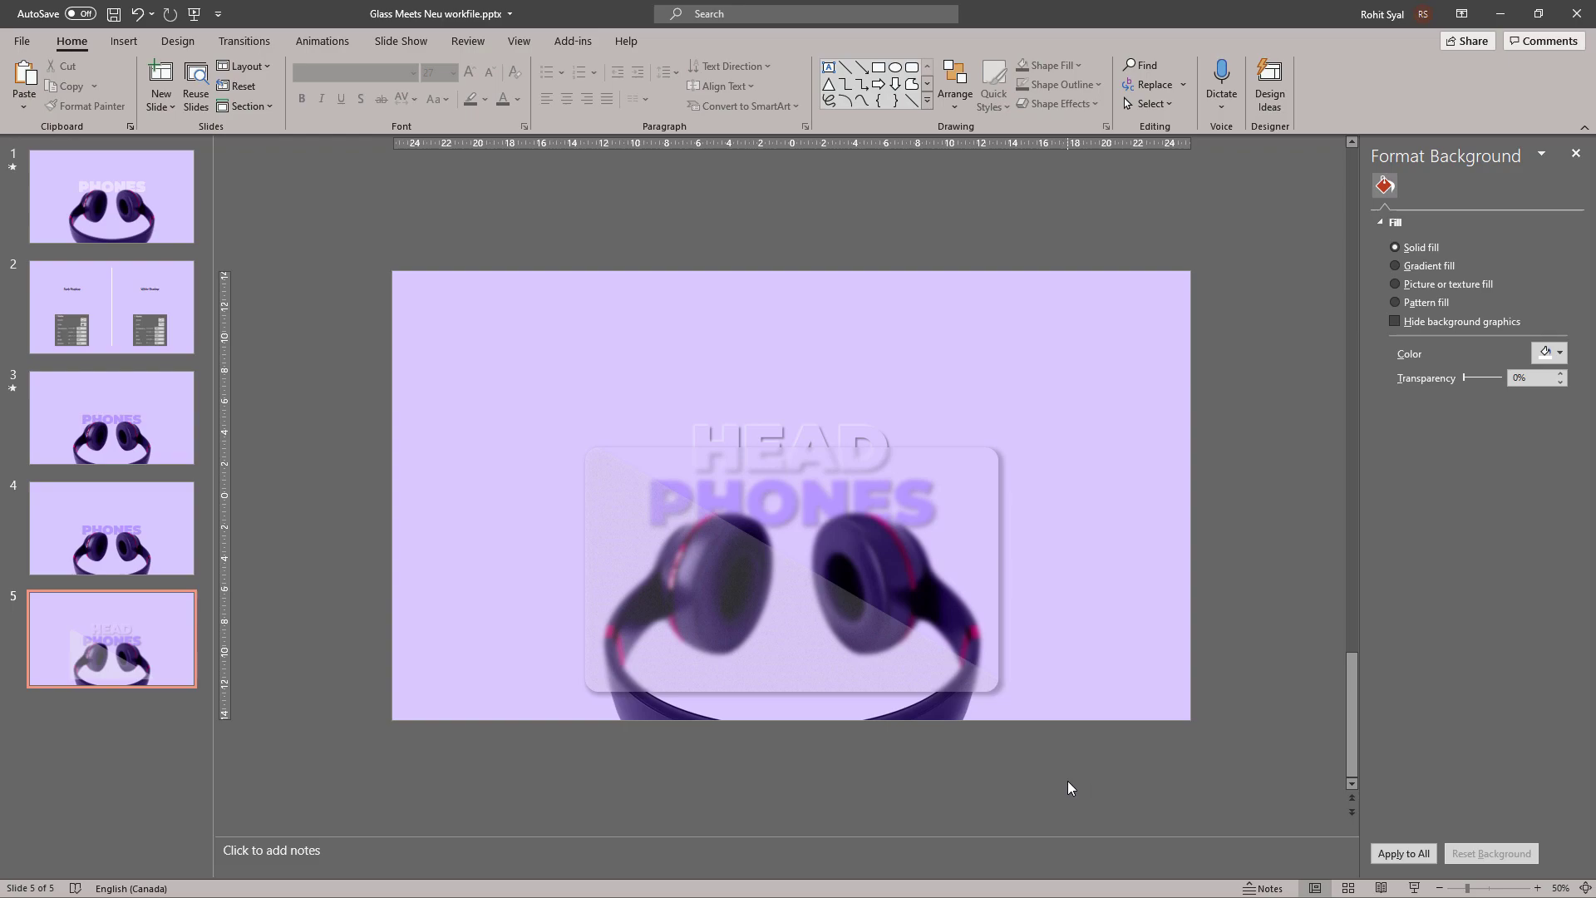
# Step: Group both glass layers and add the white text lines "- new design", "- versatile", "- premium" and "- bold" on the card's left half
pyautogui.moveTo(1055, 765); pyautogui.dragTo(554, 438)
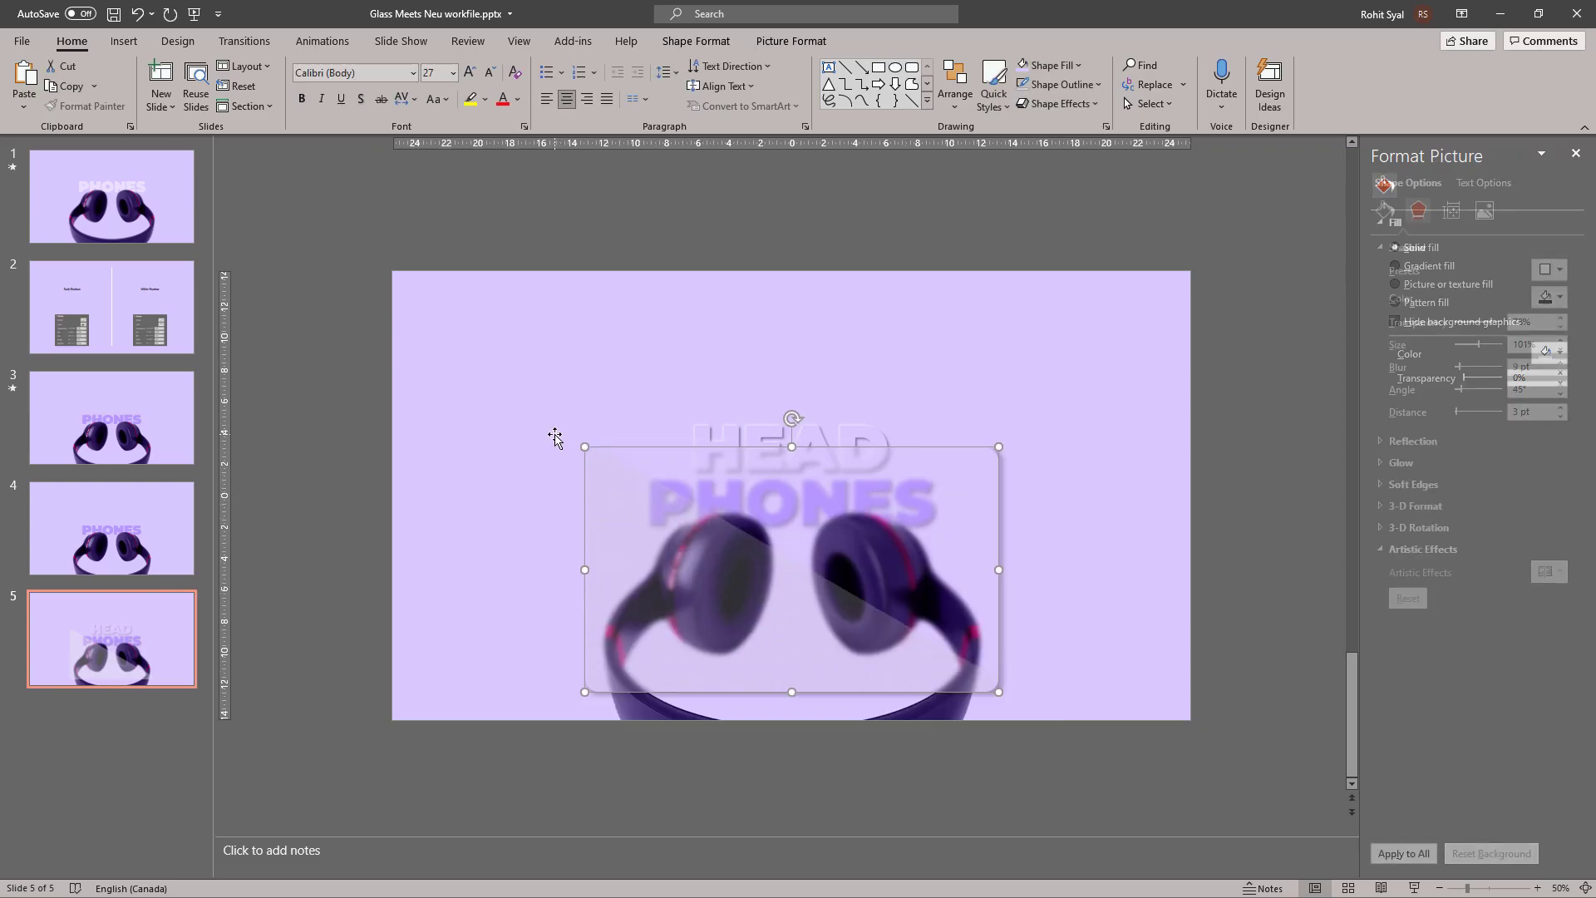
pyautogui.click(665, 760)
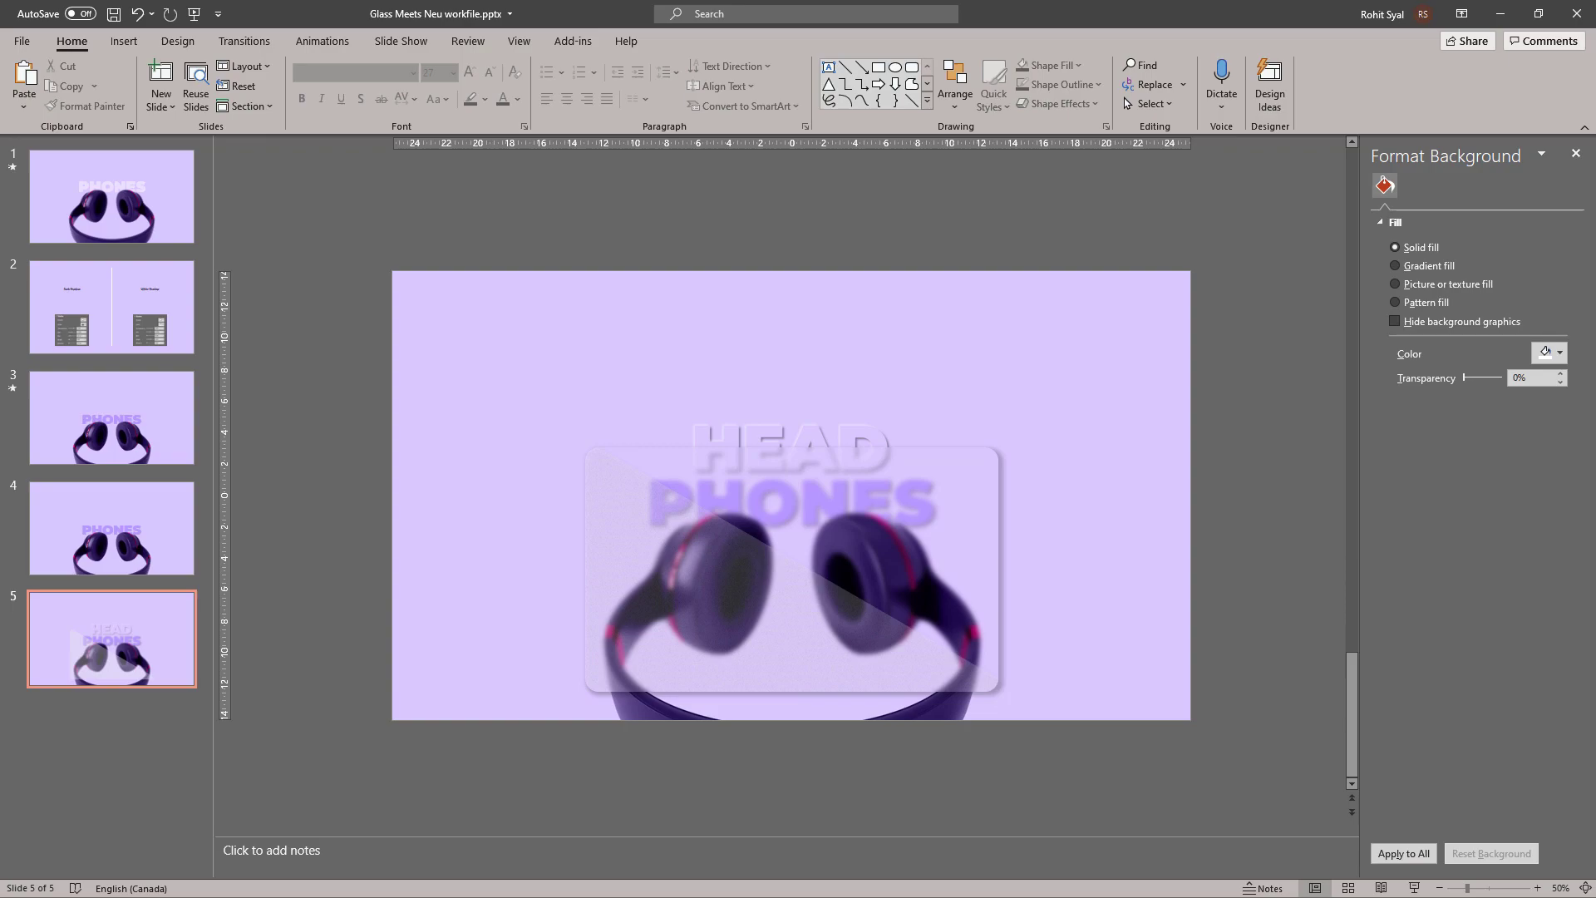
pyautogui.write('- new design - versatile - premium - bold')
pyautogui.moveTo(607, 540); pyautogui.dragTo(671, 642)
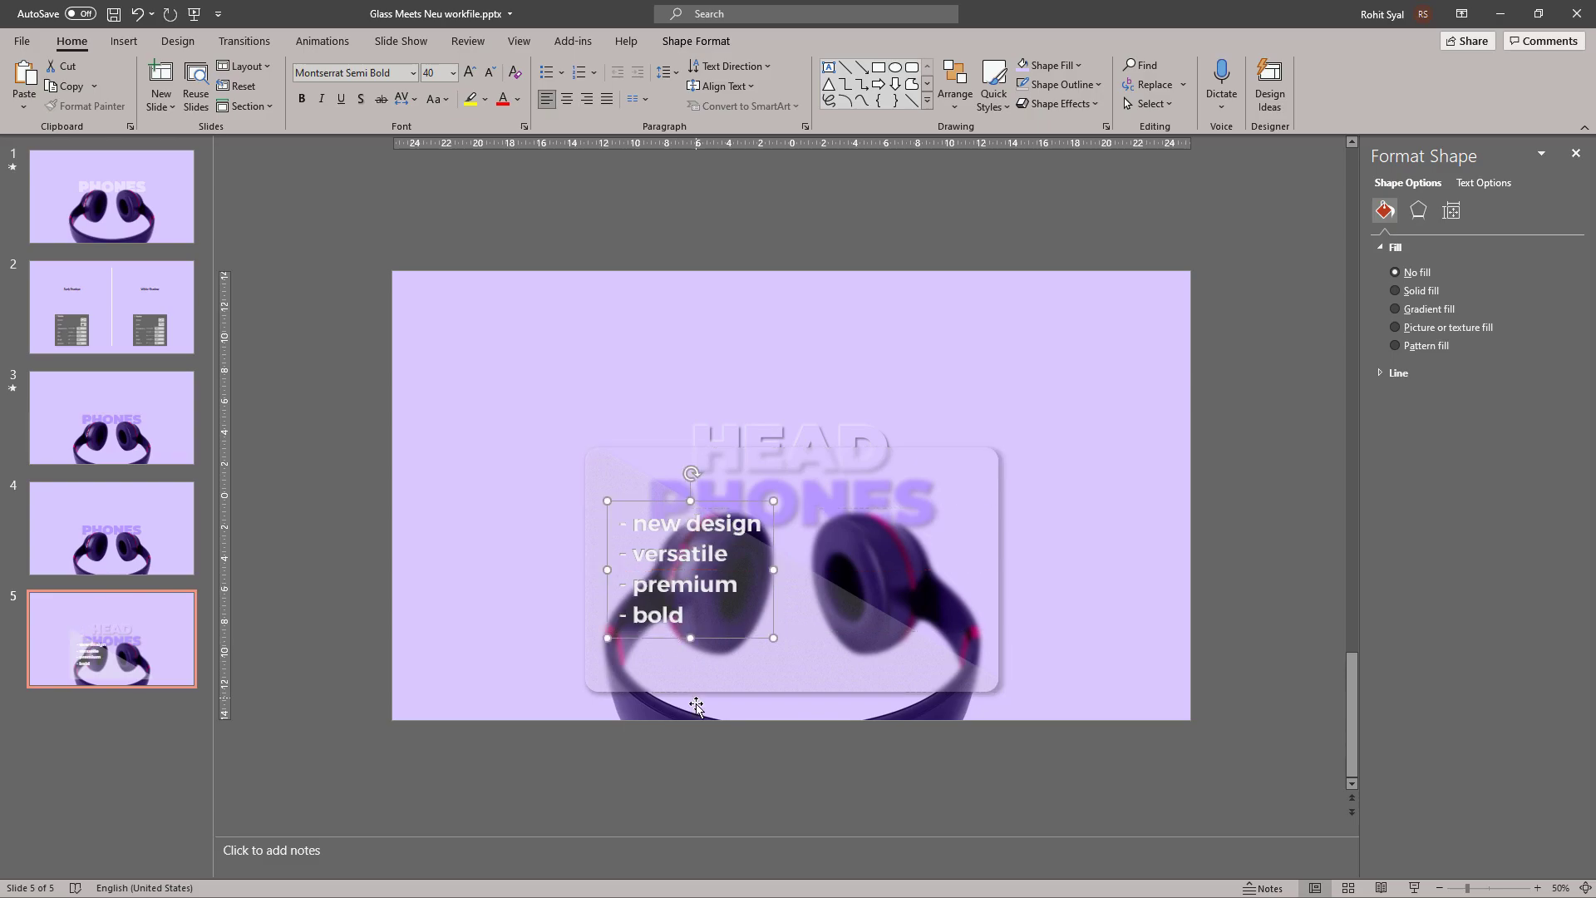
pyautogui.click(729, 787)
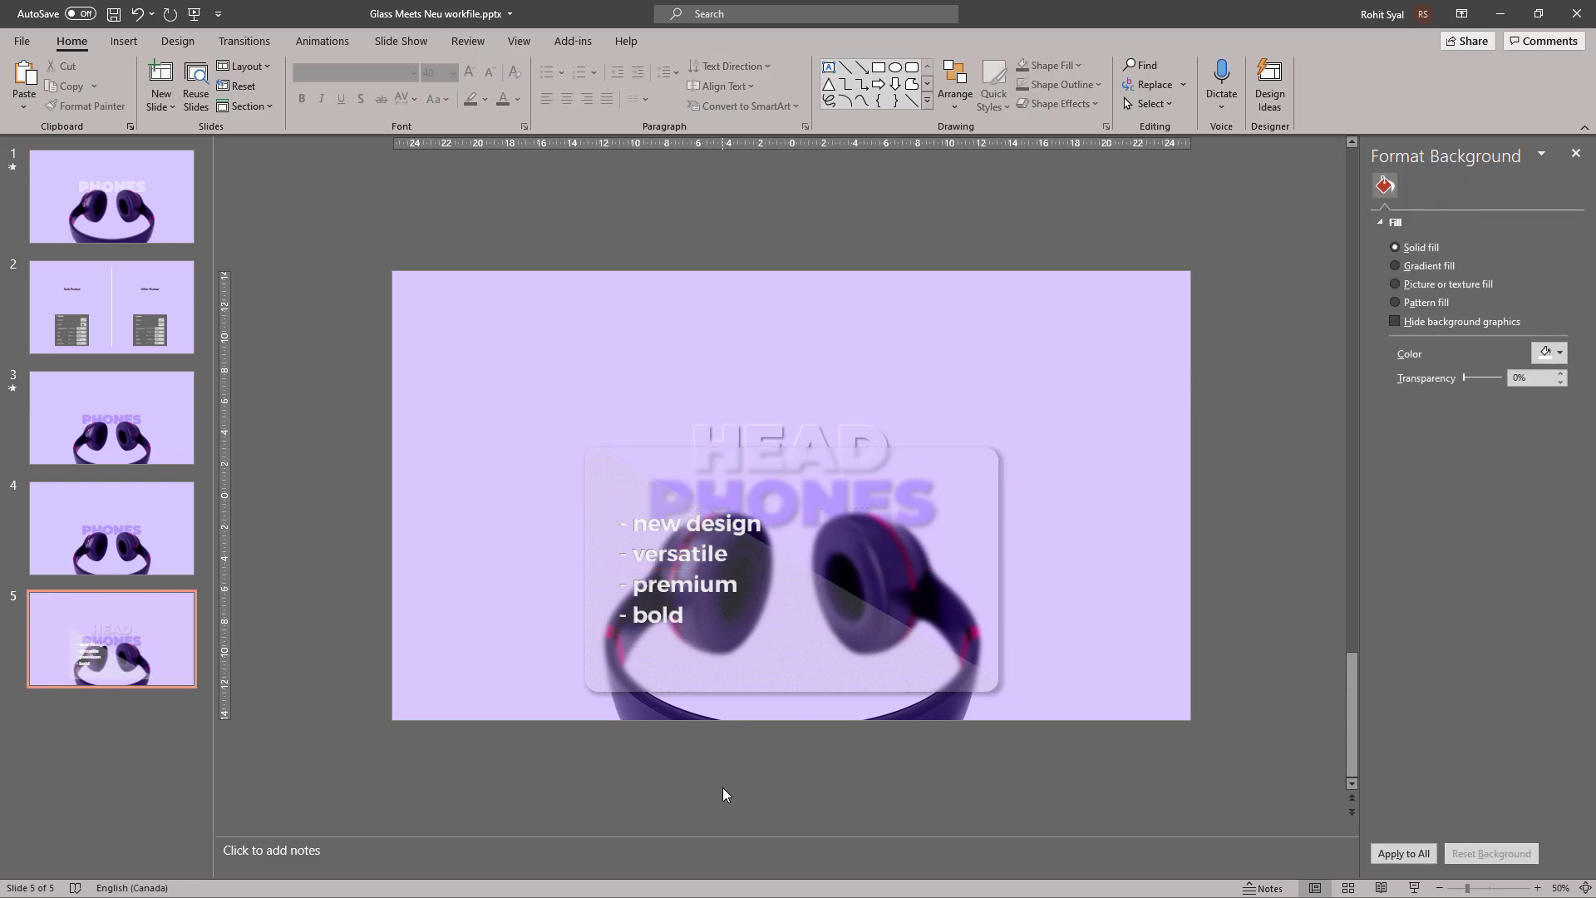
# Step: Copy 2.png from the images folder in File Explorer, paste it on the slide and fit it small onto the card's lower-right area
pyautogui.hotkey('alt', 'Tab')
pyautogui.press('Tab')
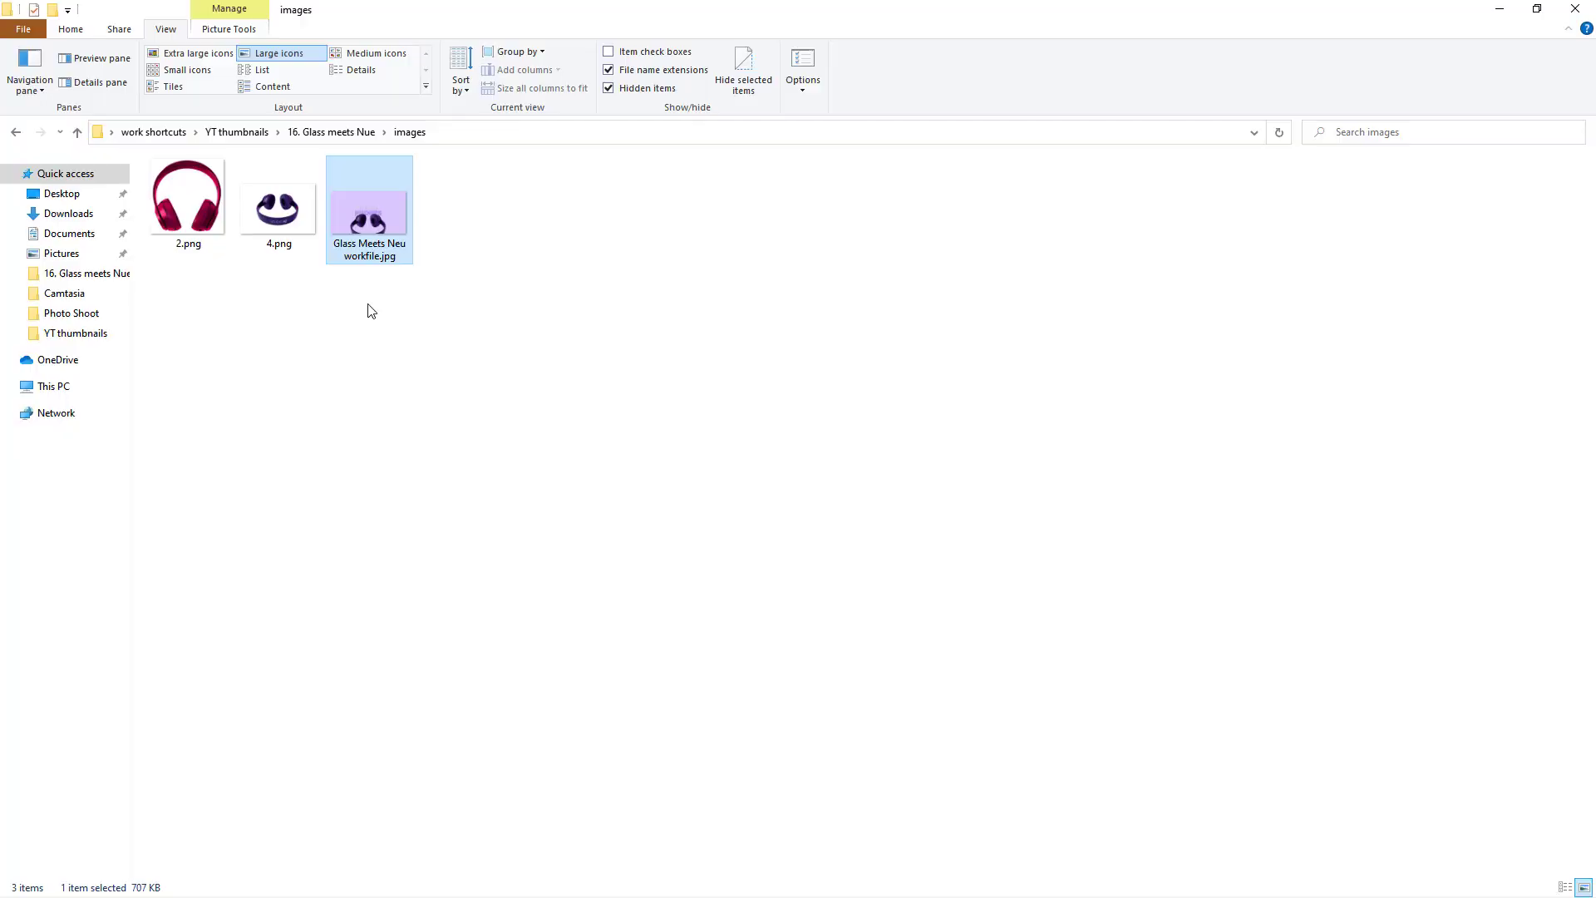
pyautogui.click(209, 227)
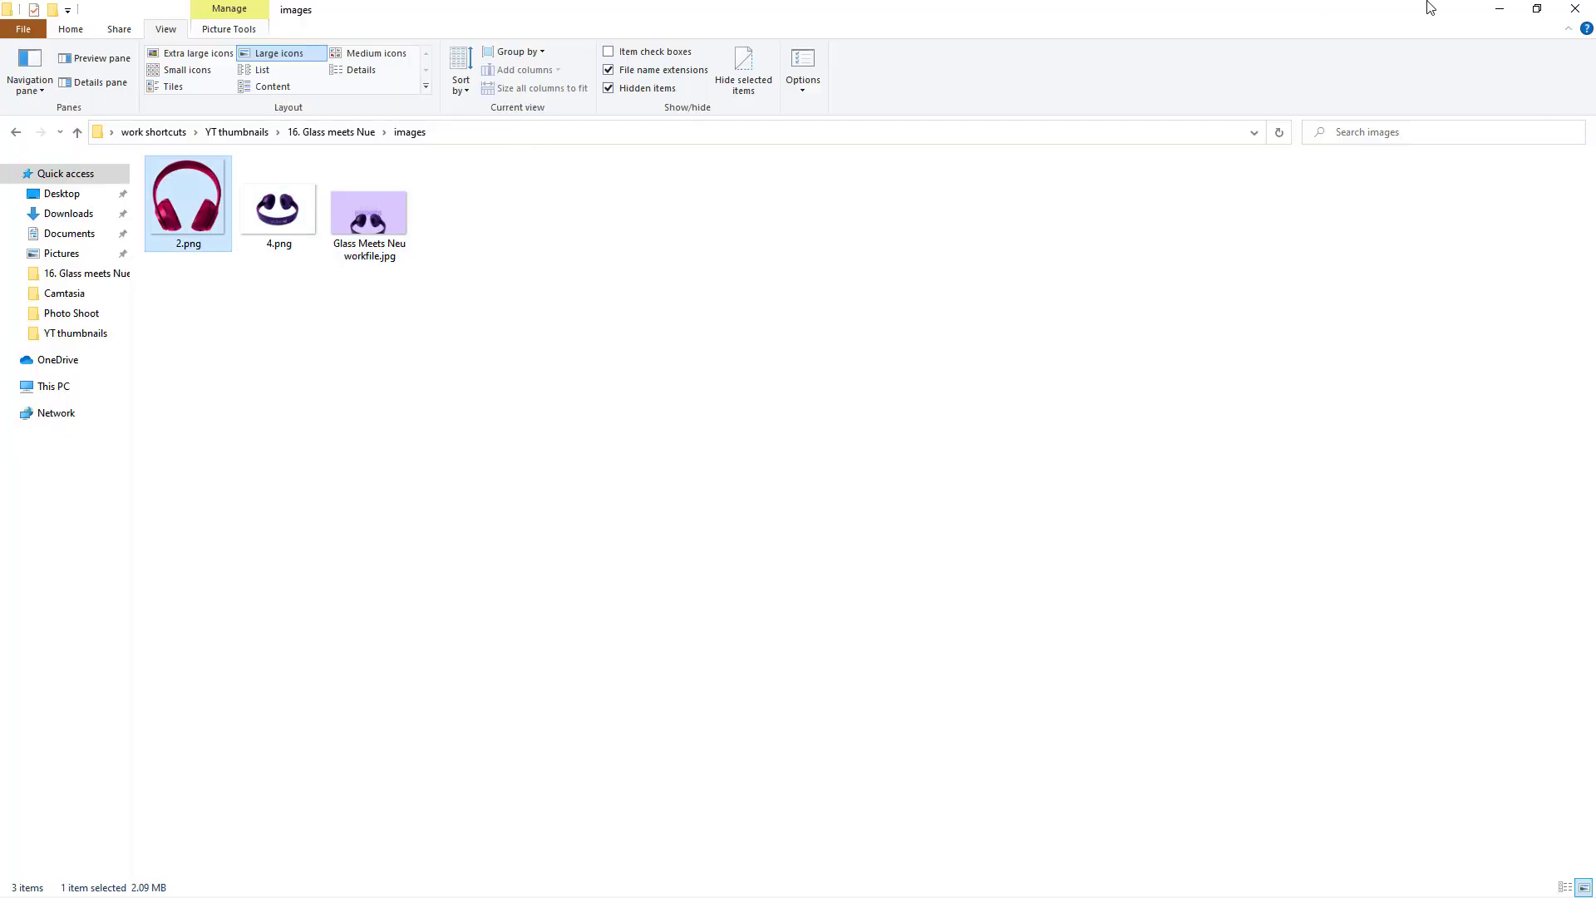
pyautogui.click(1502, 8)
pyautogui.hotkey('ctrl', 'v')
pyautogui.moveTo(570, 268); pyautogui.dragTo(887, 586)
pyautogui.moveTo(900, 678); pyautogui.dragTo(863, 627)
pyautogui.click(789, 727)
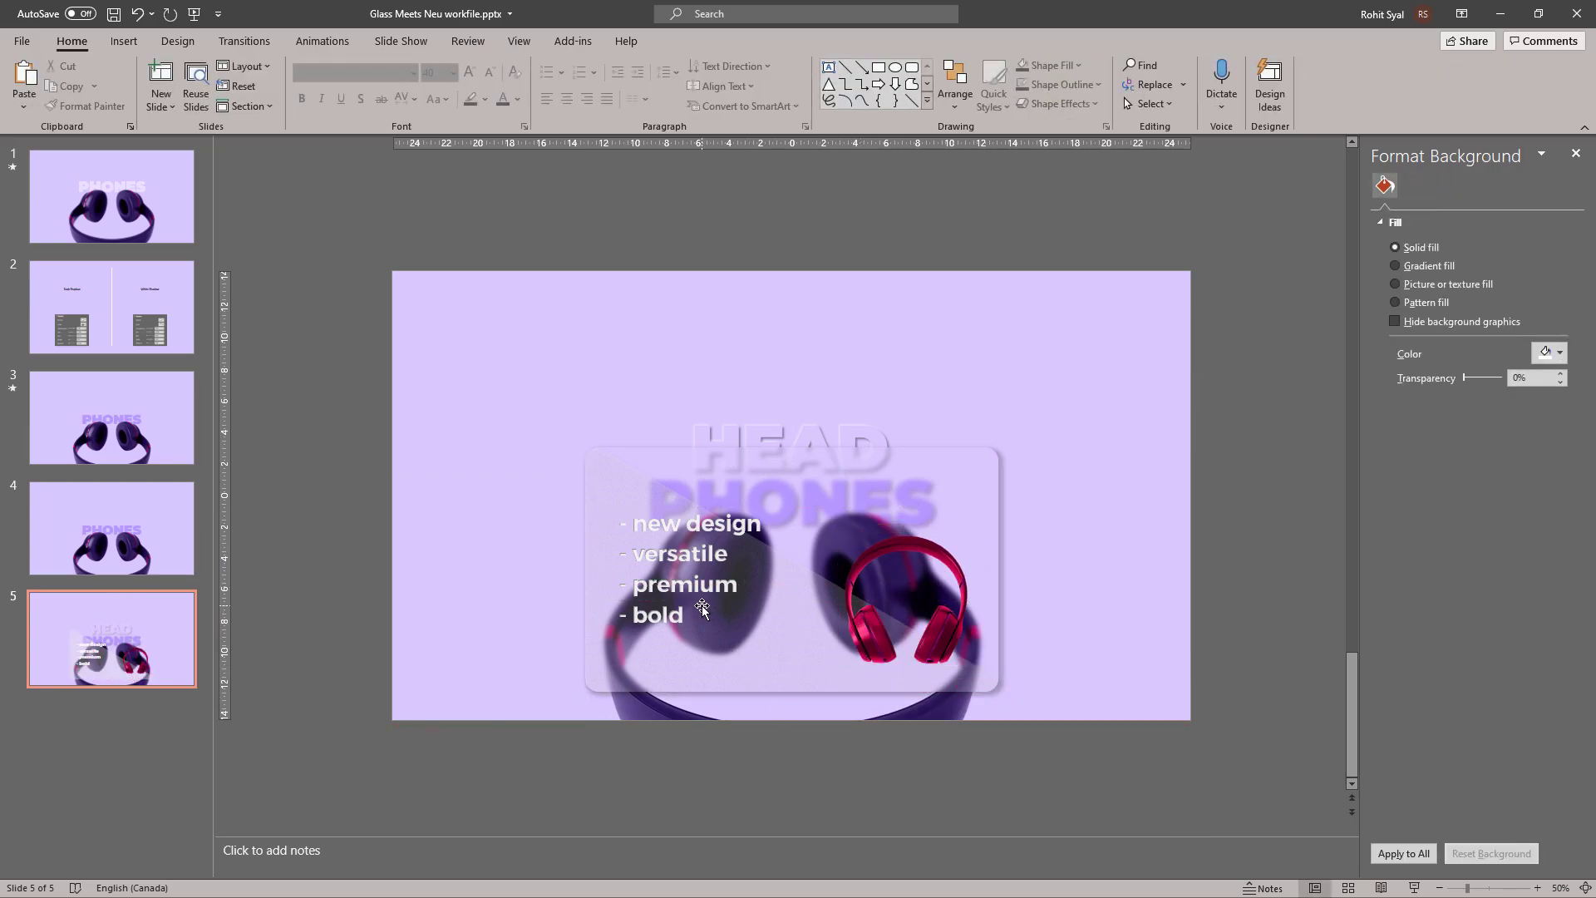
# Step: Increase the blur radius of the frosted card's picture layer to 20
pyautogui.click(865, 645)
pyautogui.click(1034, 549)
pyautogui.click(911, 500)
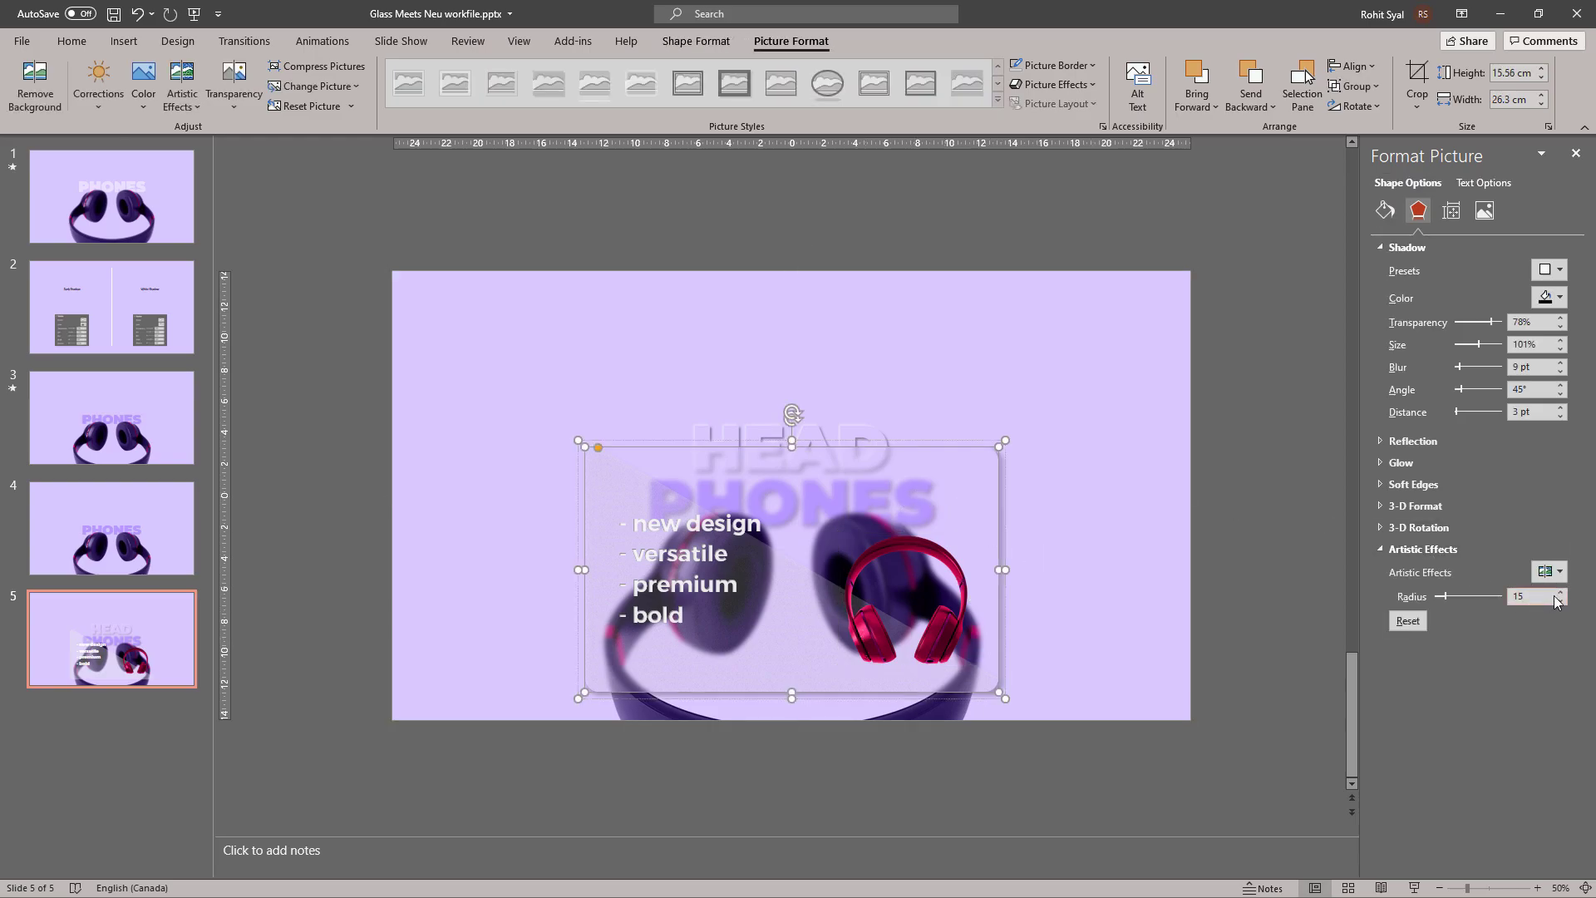
pyautogui.click(1561, 594)
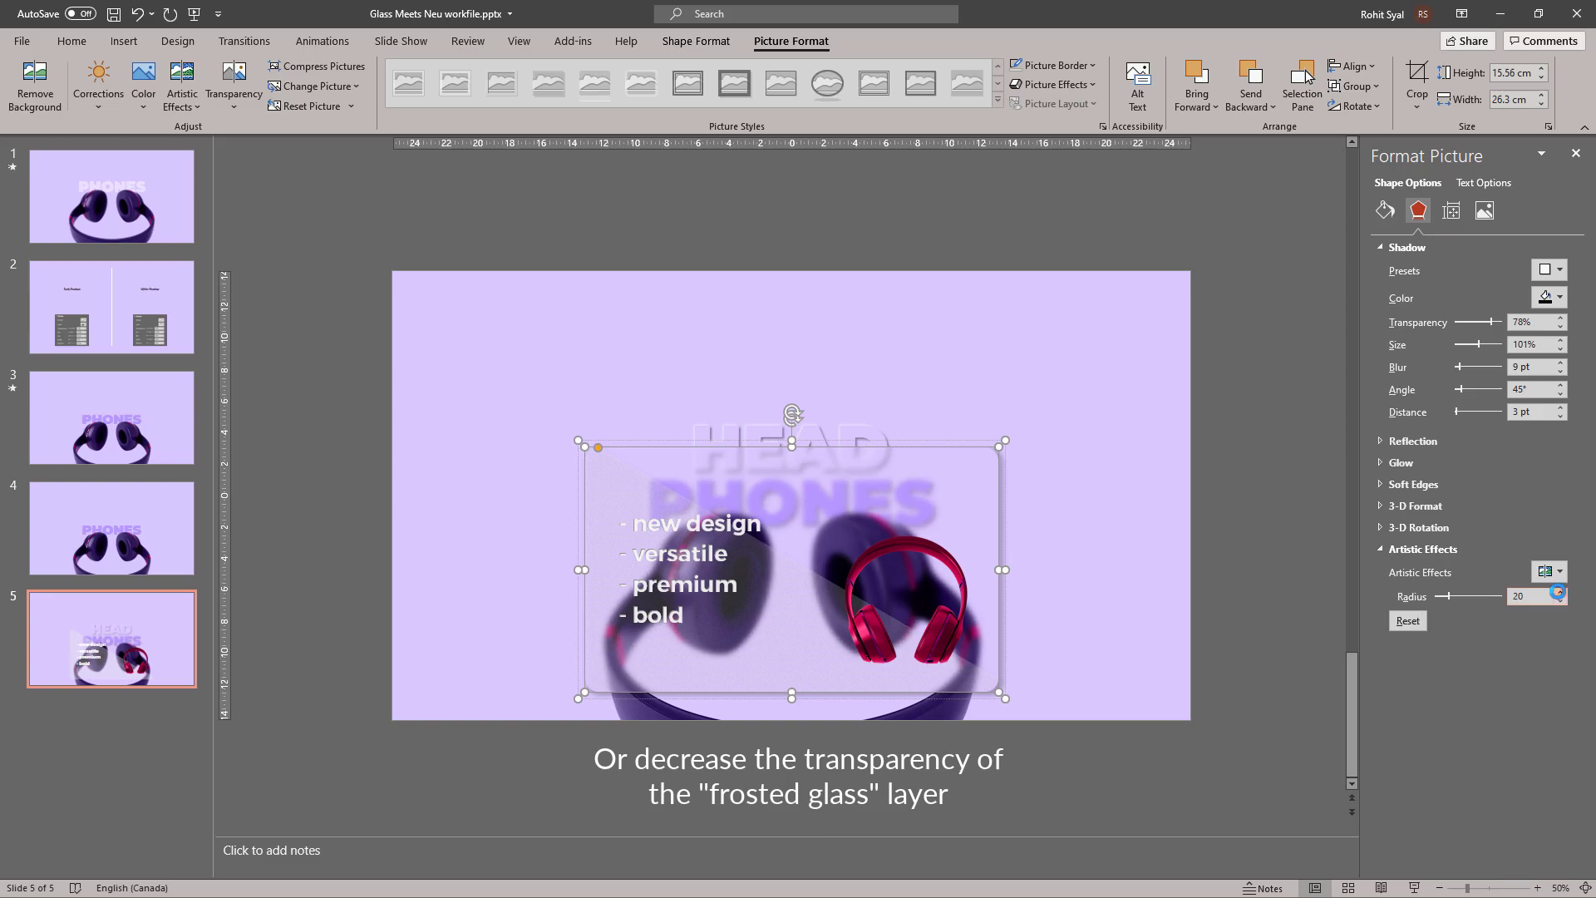
pyautogui.click(1137, 751)
# Step: Enlarge the four feature text lines on the card by four font-size increments
pyautogui.click(683, 615)
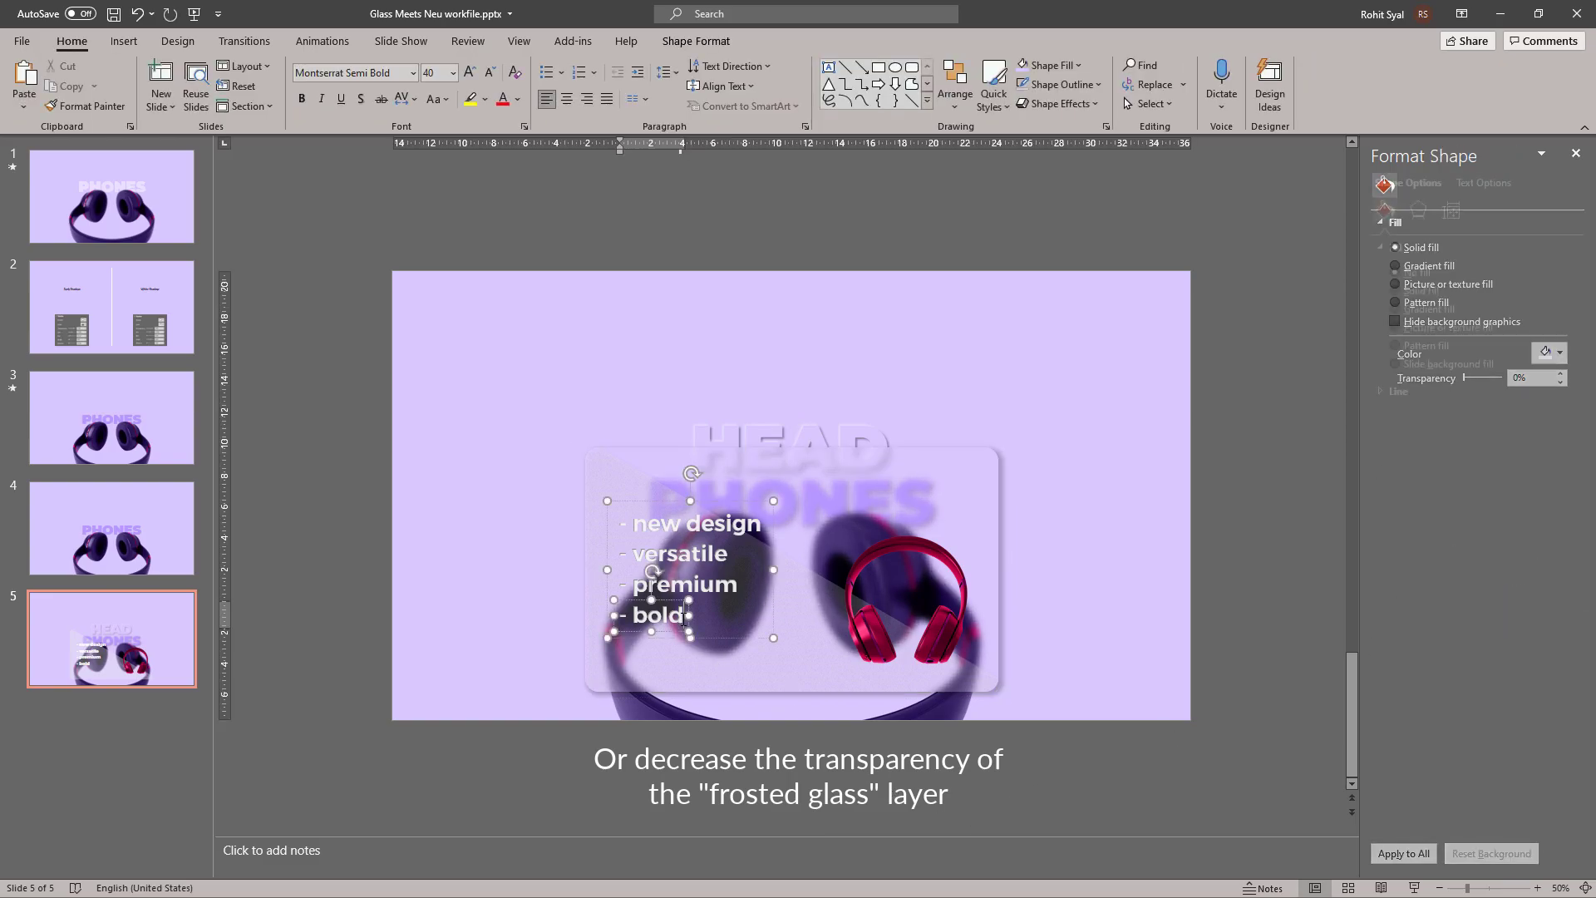
pyautogui.click(697, 634)
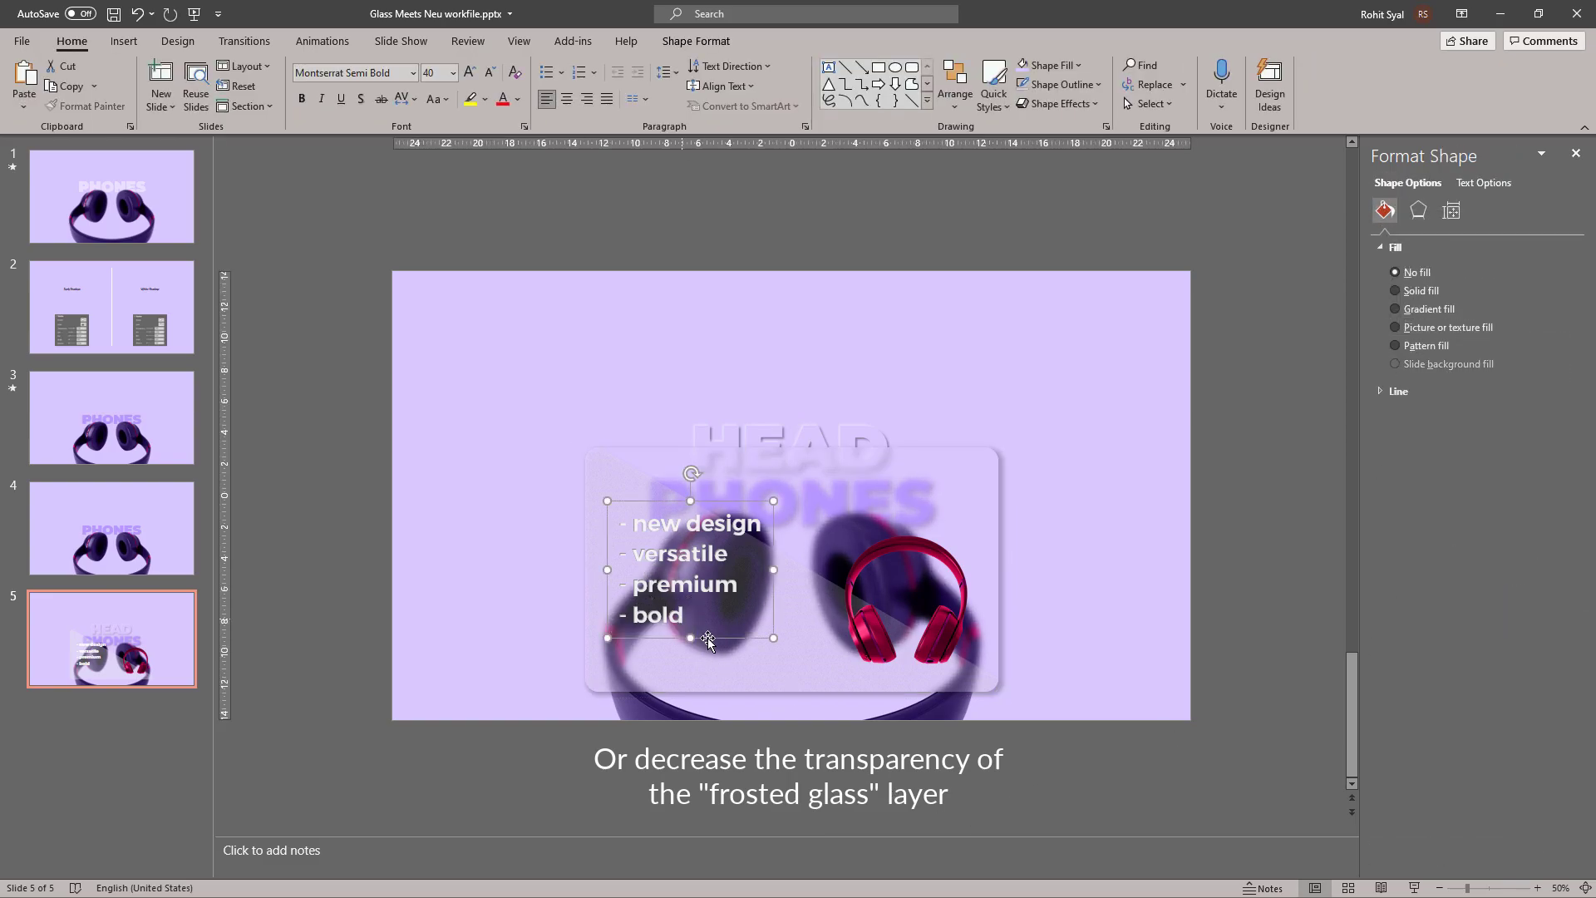
pyautogui.click(469, 72)
pyautogui.click(469, 72)
pyautogui.click(469, 73)
pyautogui.click(470, 72)
pyautogui.click(453, 226)
# Step: Spread the enlarged text lines vertically, moving "- new design" and "- versatile" up and "- bold" down
pyautogui.click(653, 519)
pyautogui.moveTo(654, 508); pyautogui.dragTo(653, 482)
pyautogui.moveTo(683, 538); pyautogui.dragTo(684, 528)
pyautogui.click(664, 628)
pyautogui.moveTo(665, 640); pyautogui.dragTo(666, 663)
pyautogui.click(683, 757)
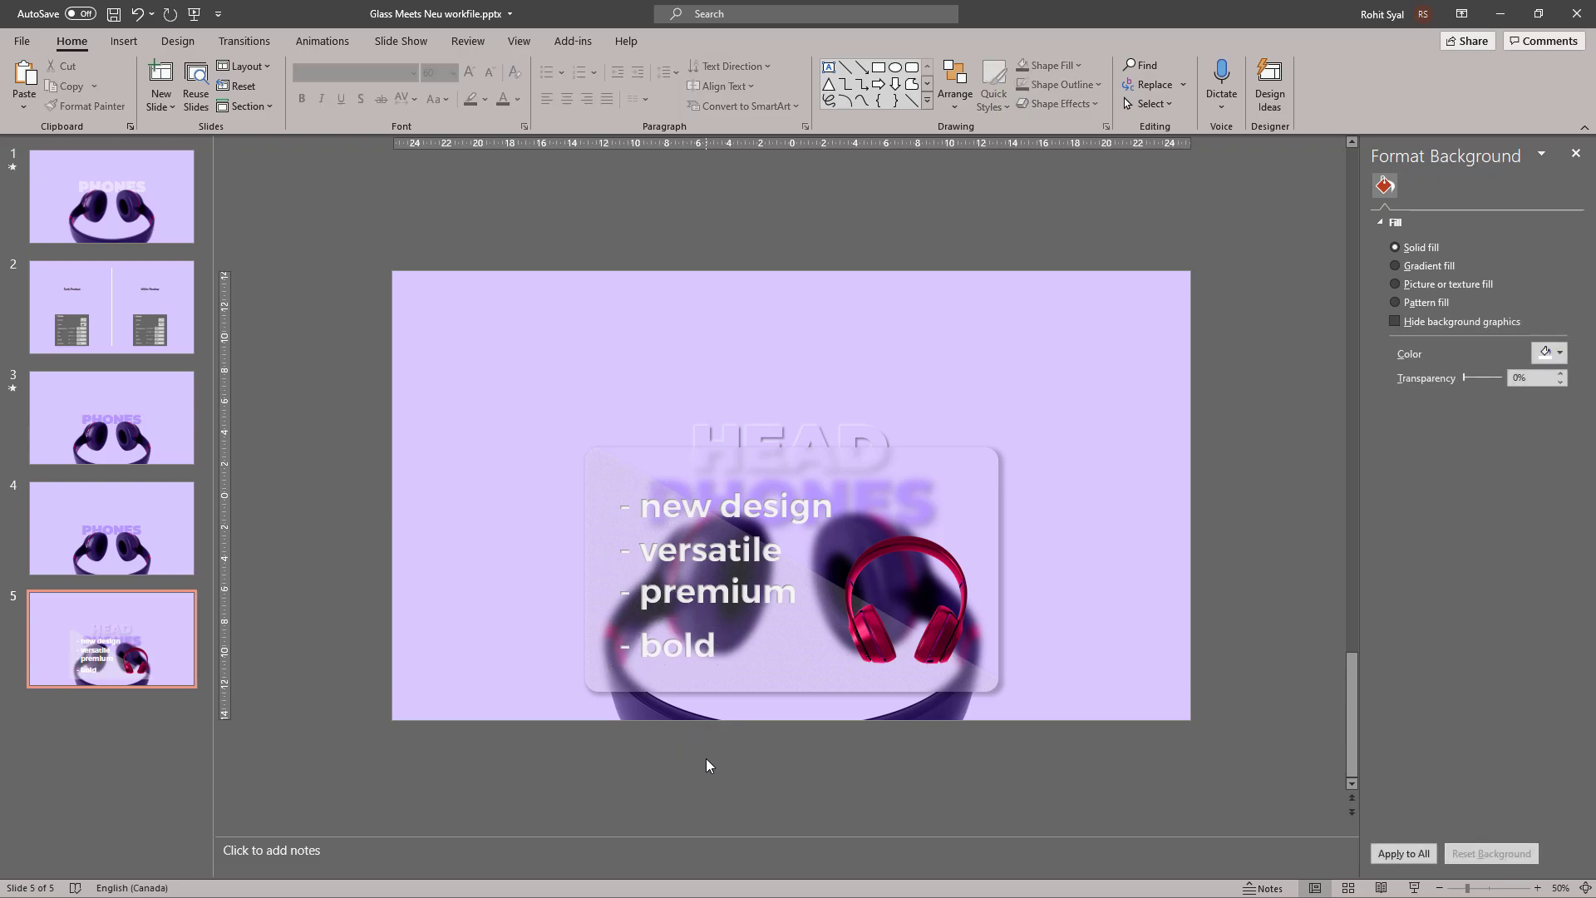
# Step: Group the frosted card with its text lines and small headphones picture, and paste a copy of the group onto slide 3
pyautogui.moveTo(339, 401); pyautogui.dragTo(1052, 714)
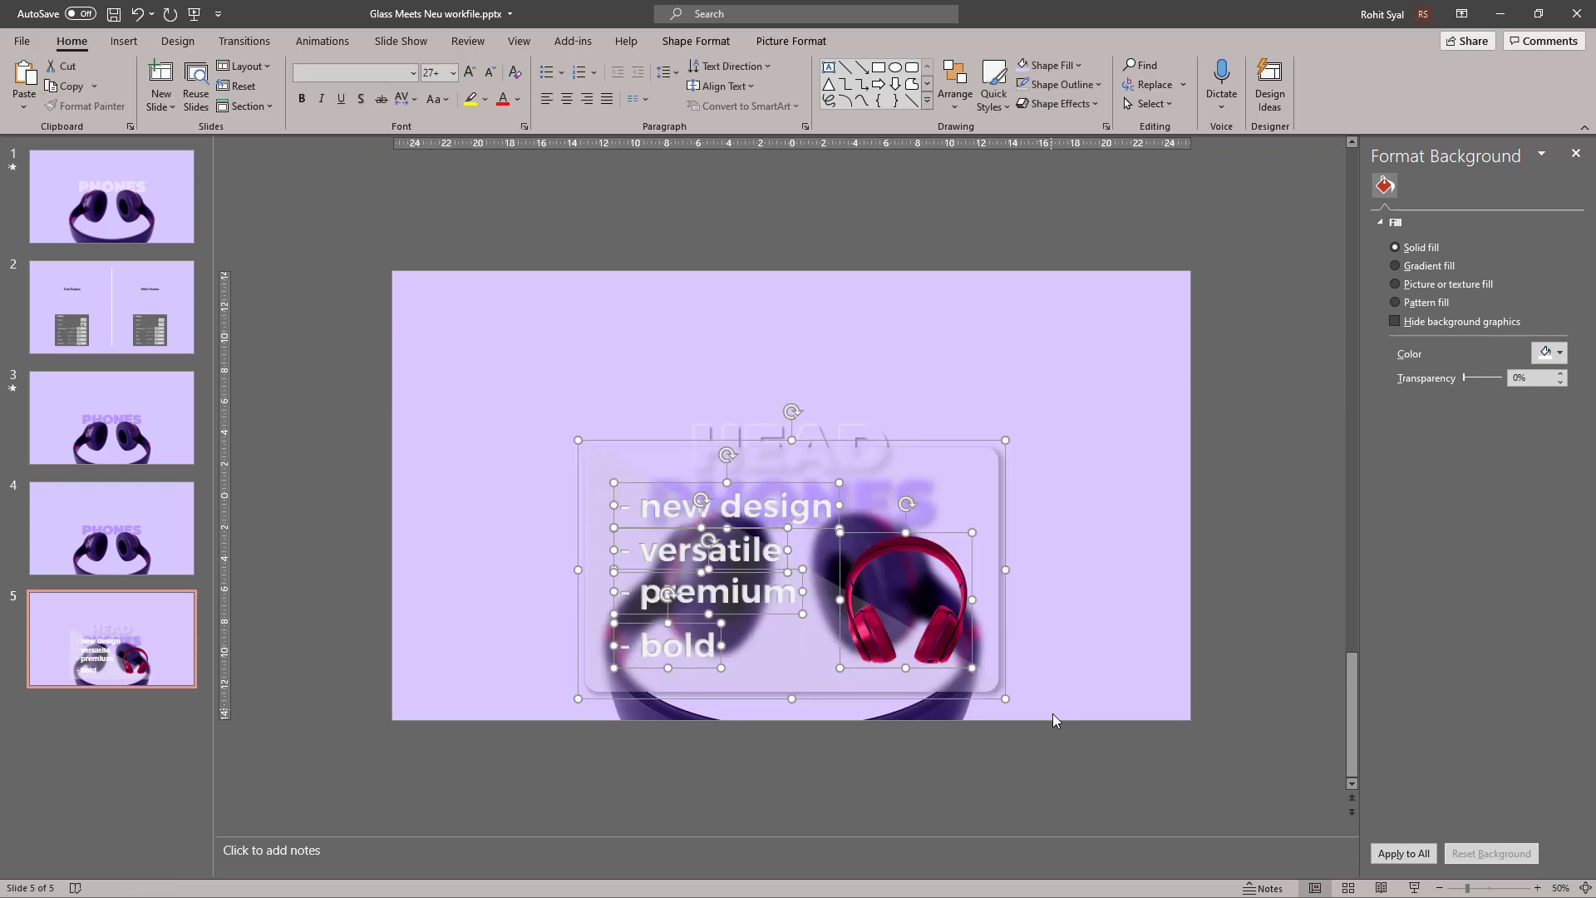
pyautogui.click(937, 788)
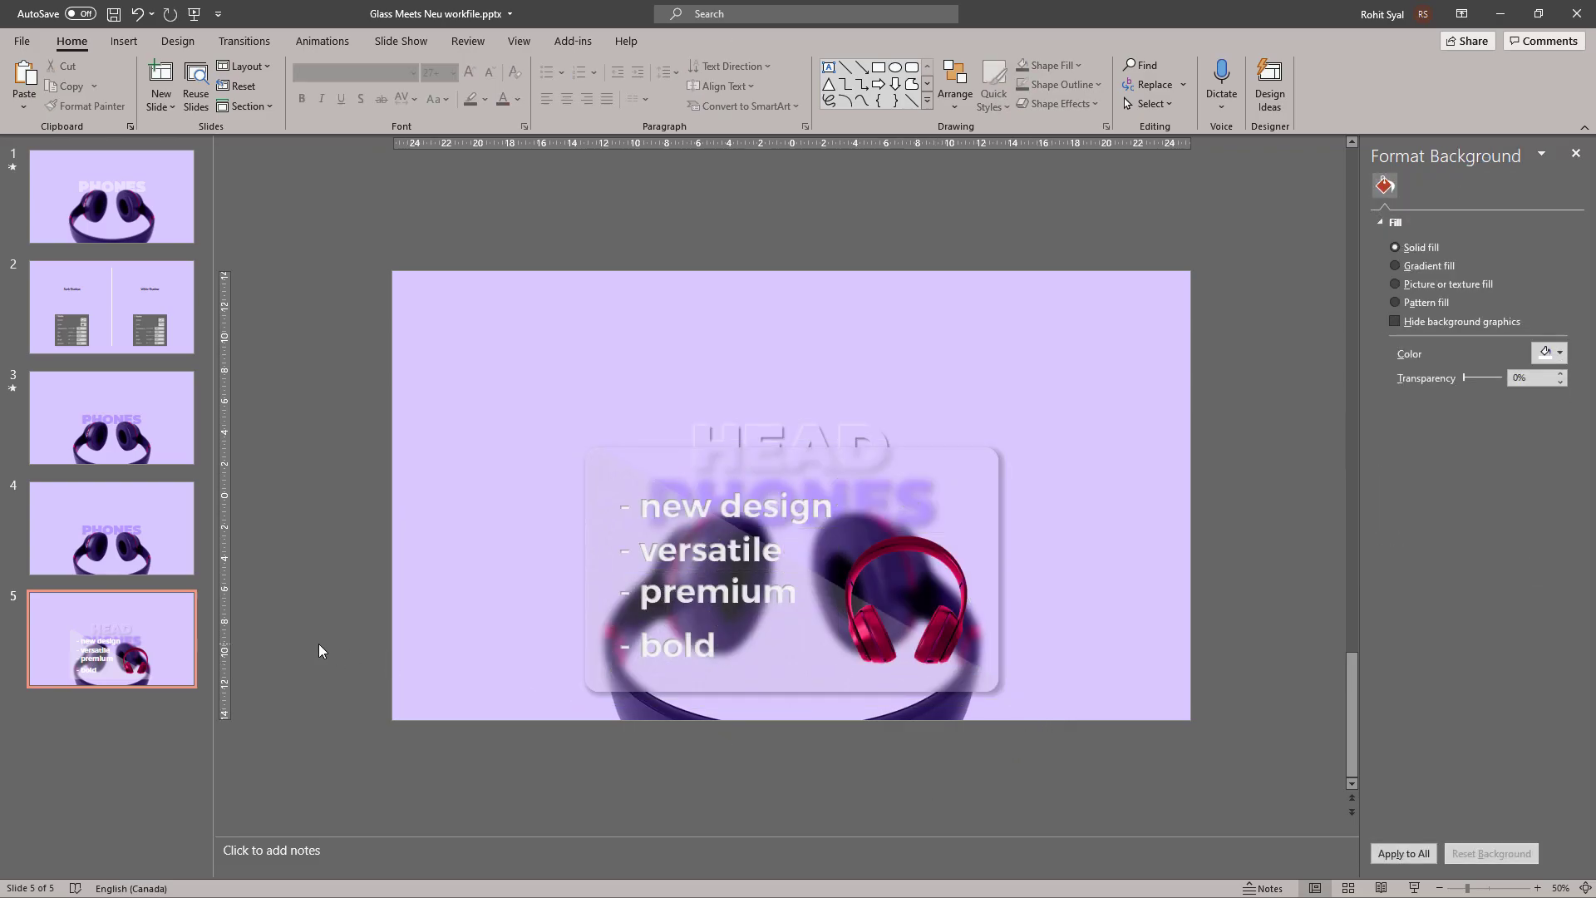
pyautogui.click(604, 478)
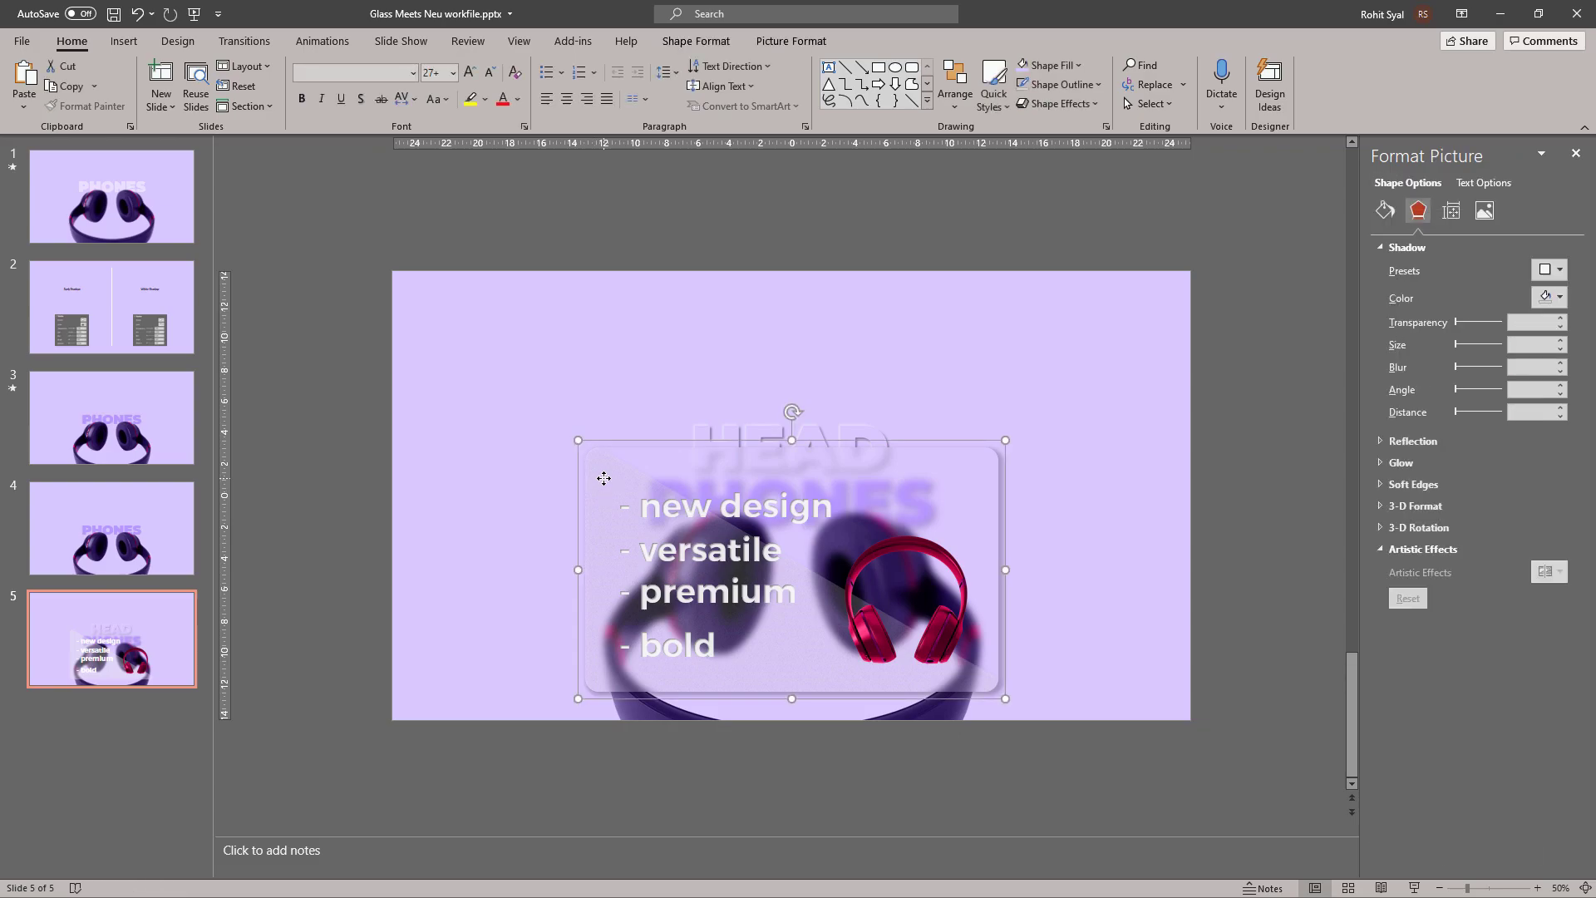
pyautogui.click(147, 439)
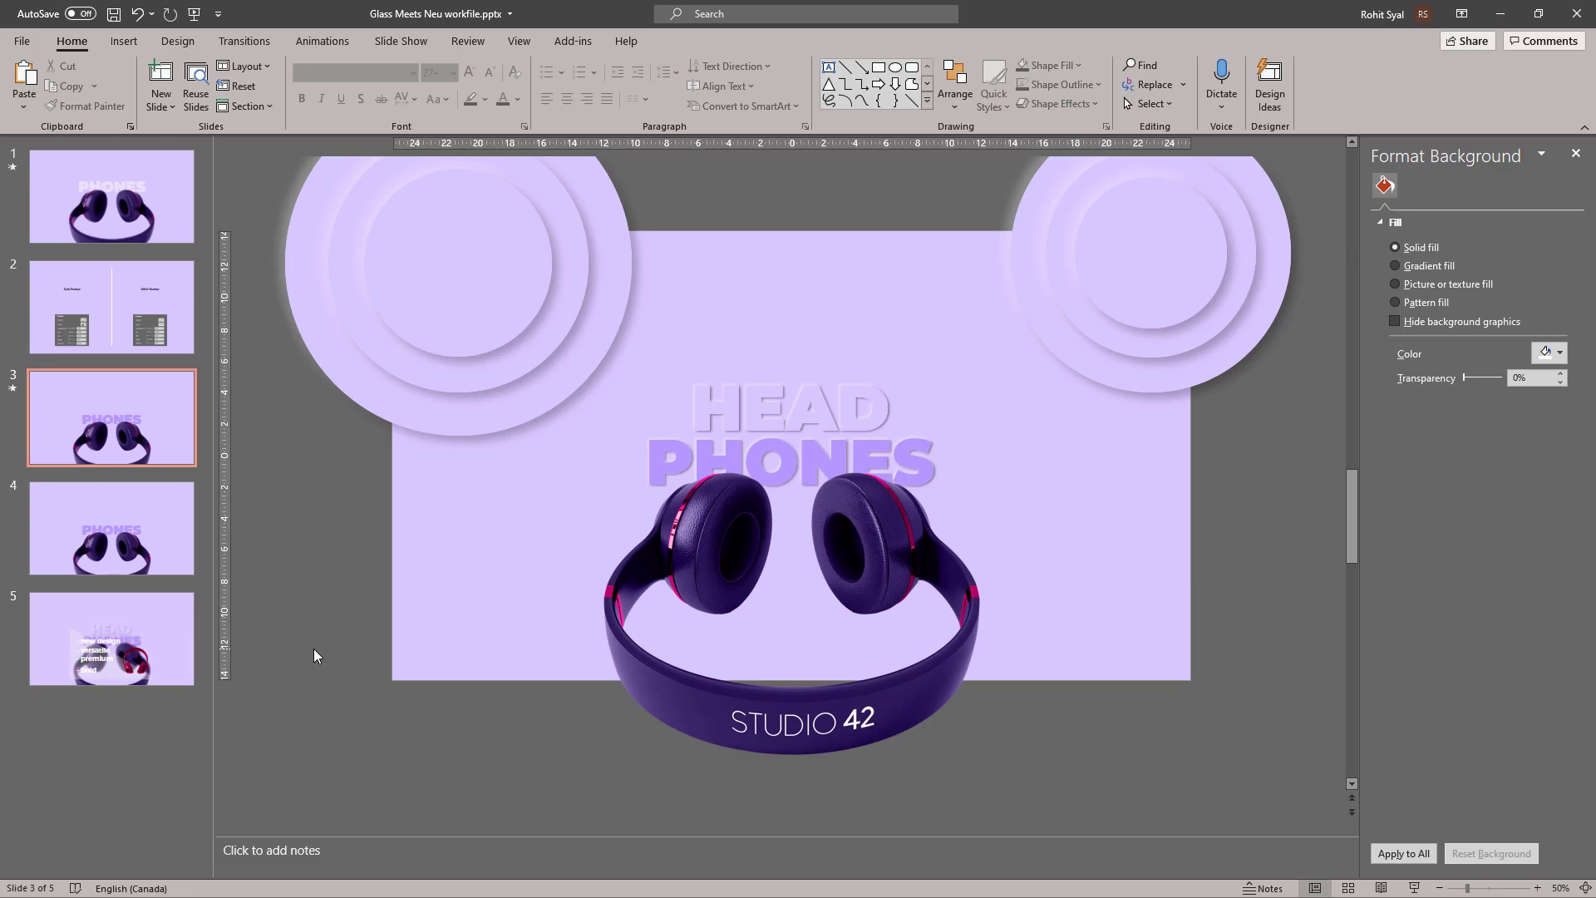
pyautogui.hotkey('ctrl', 'v')
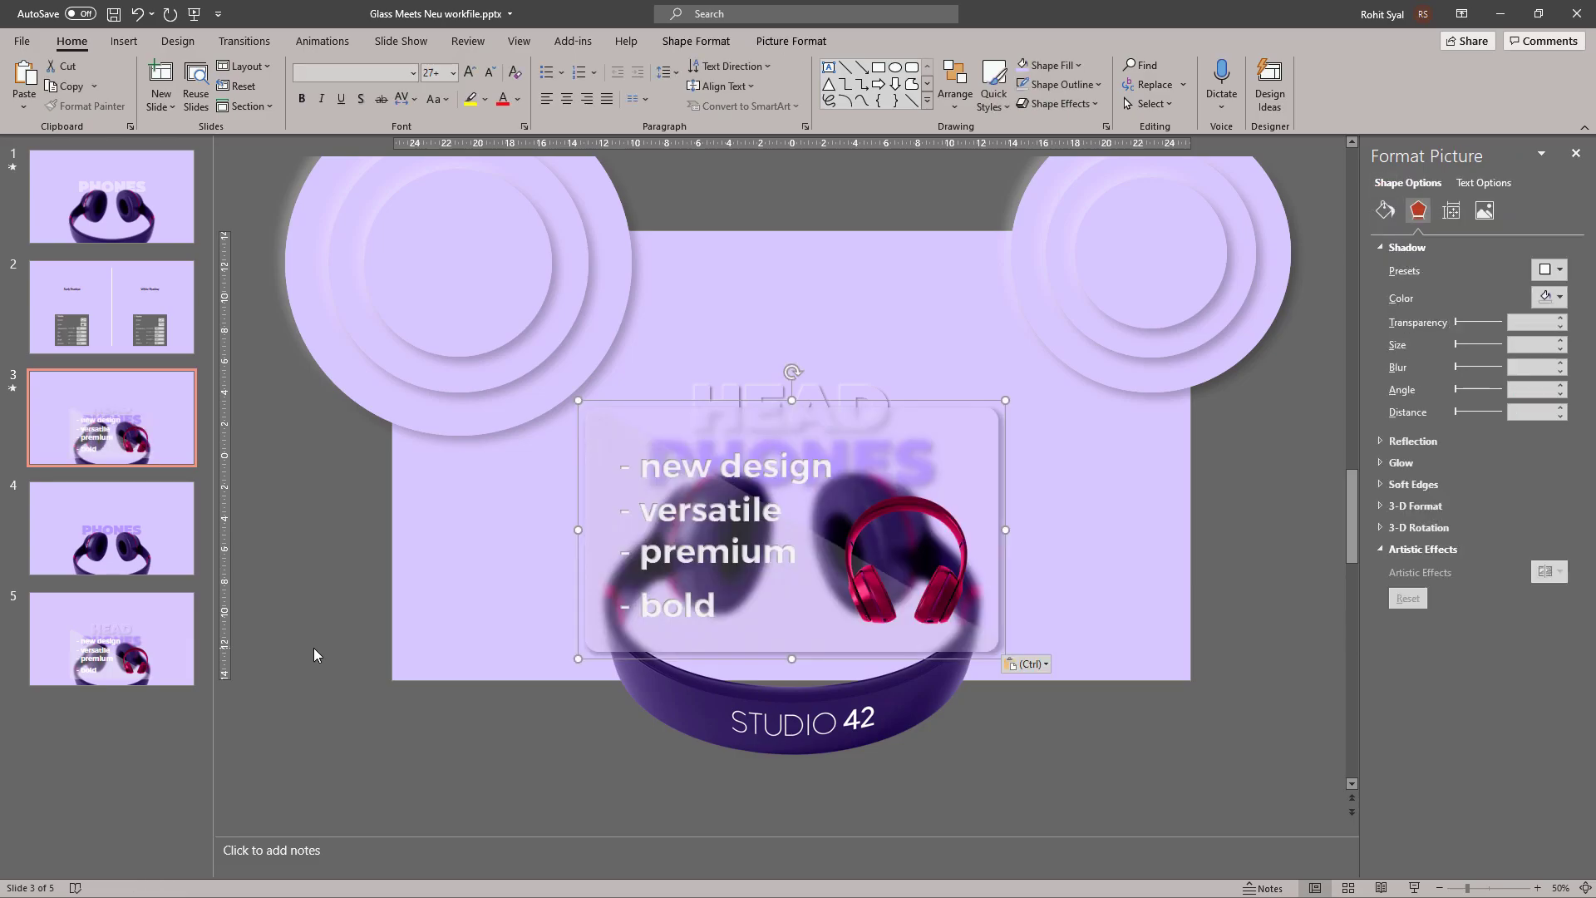
# Step: Apply an on-click Fade entrance lasting 1 second to the card group on slide 3 and show the animation list
pyautogui.click(316, 46)
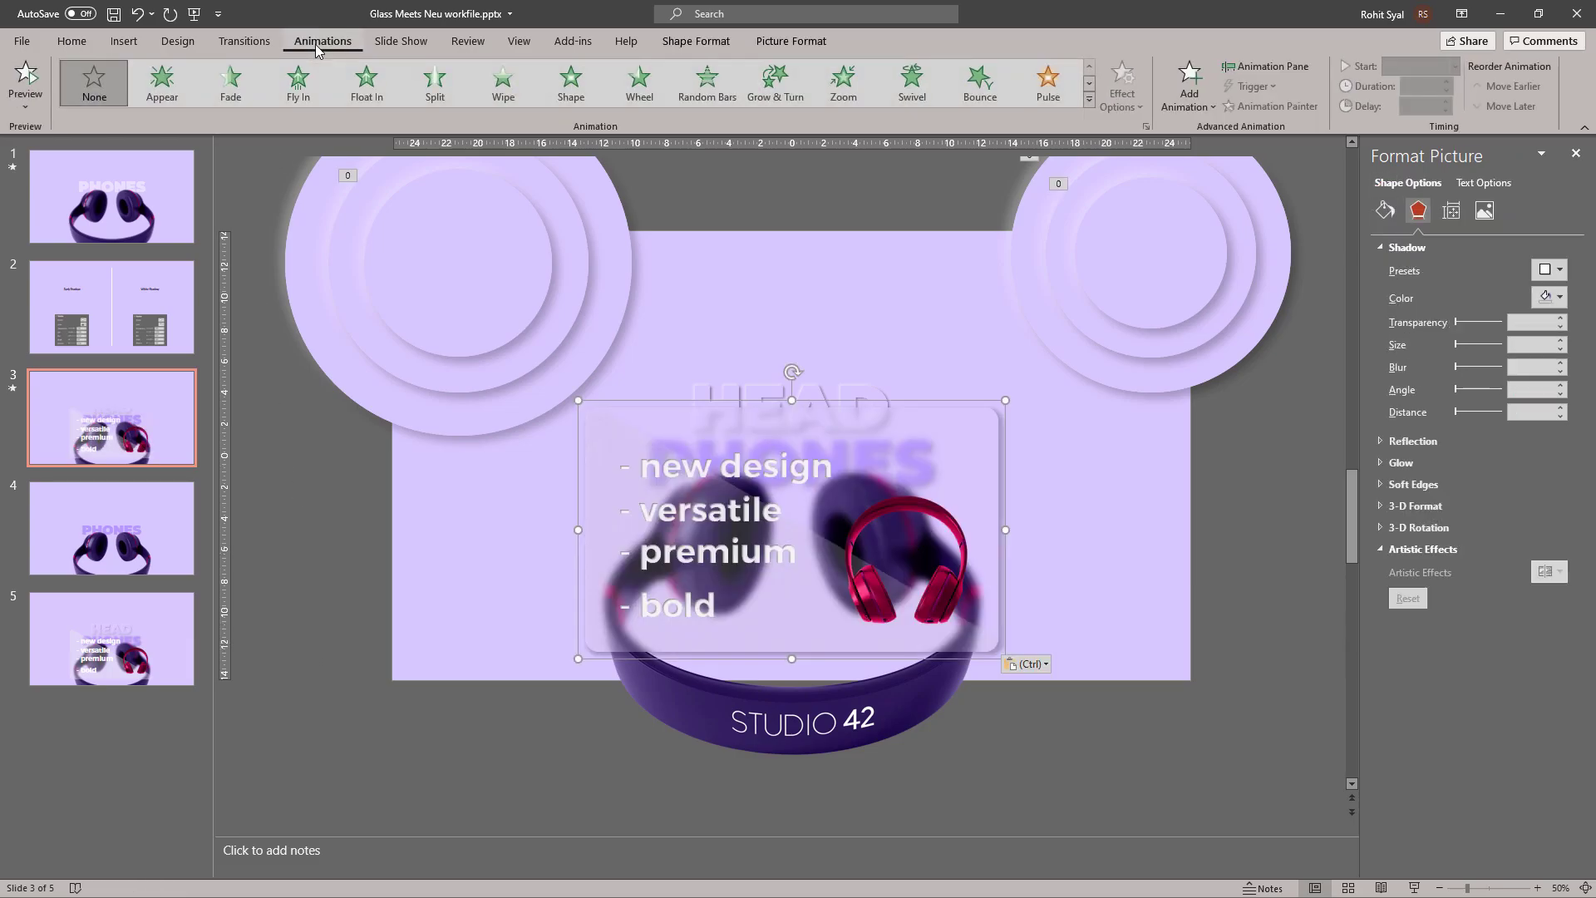
pyautogui.click(238, 89)
pyautogui.click(1272, 68)
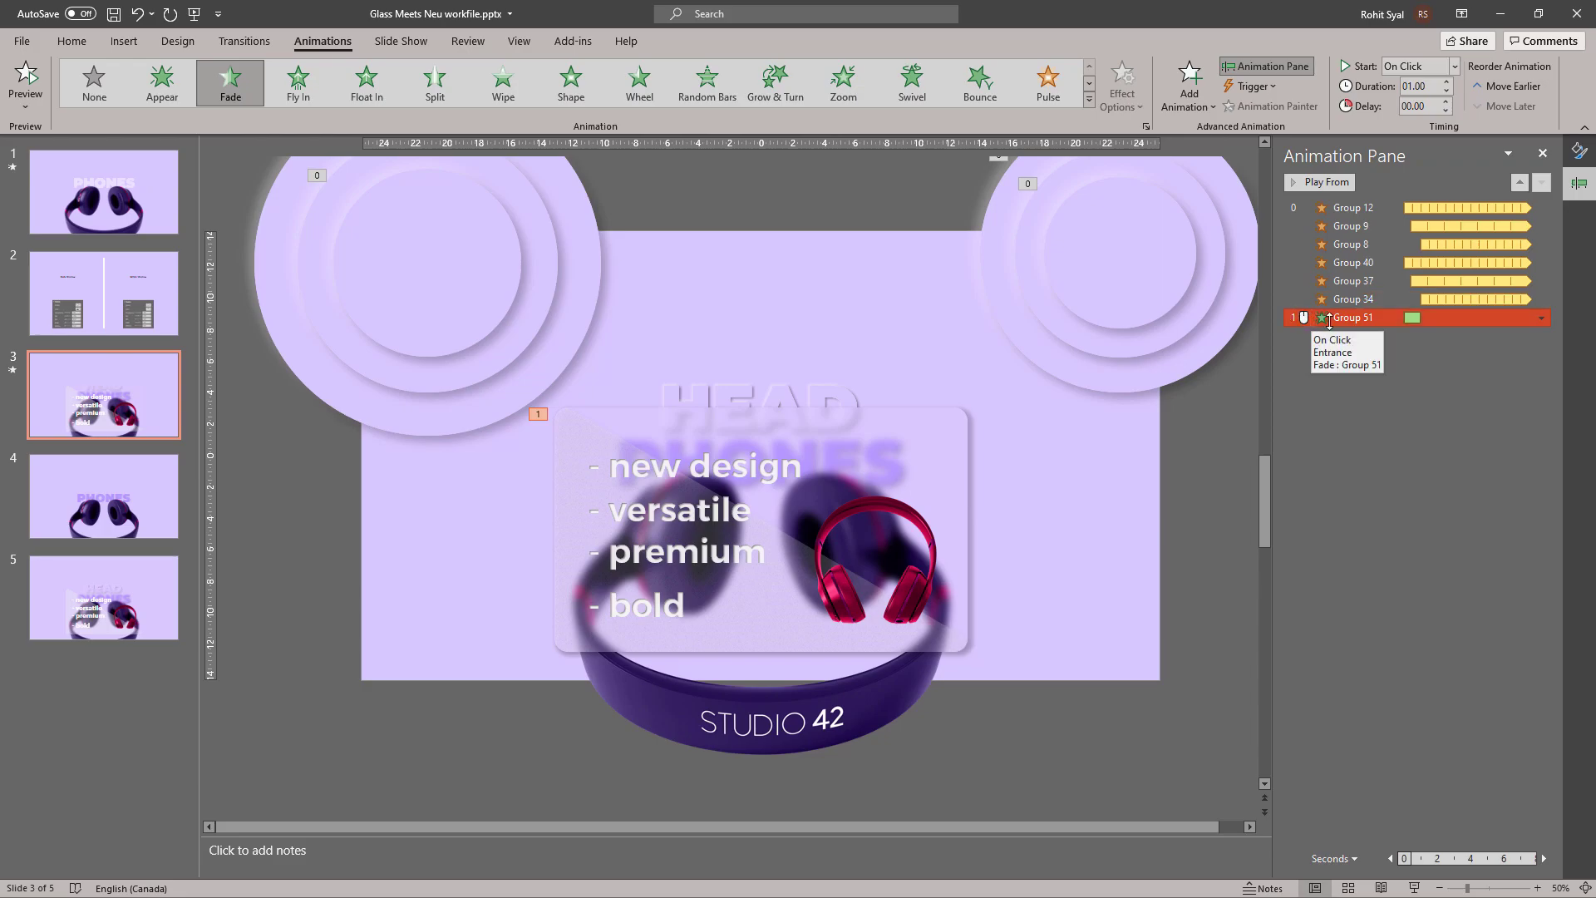
pyautogui.click(1210, 622)
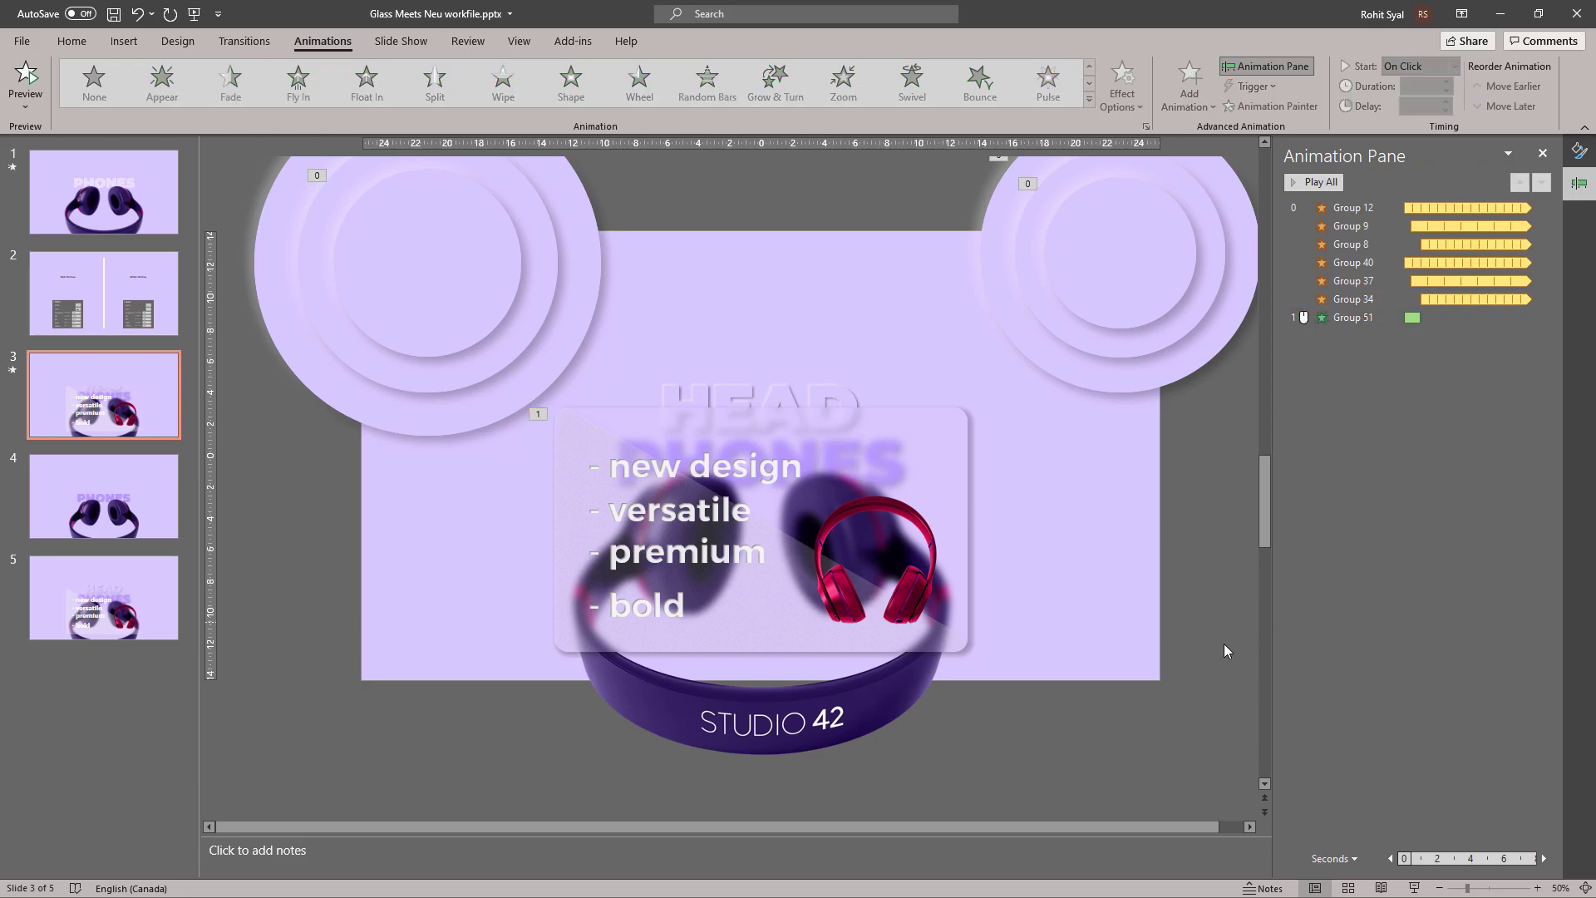
# Step: Run the slide show from slide 3 and trigger the frosted card's fade-in
pyautogui.click(1417, 889)
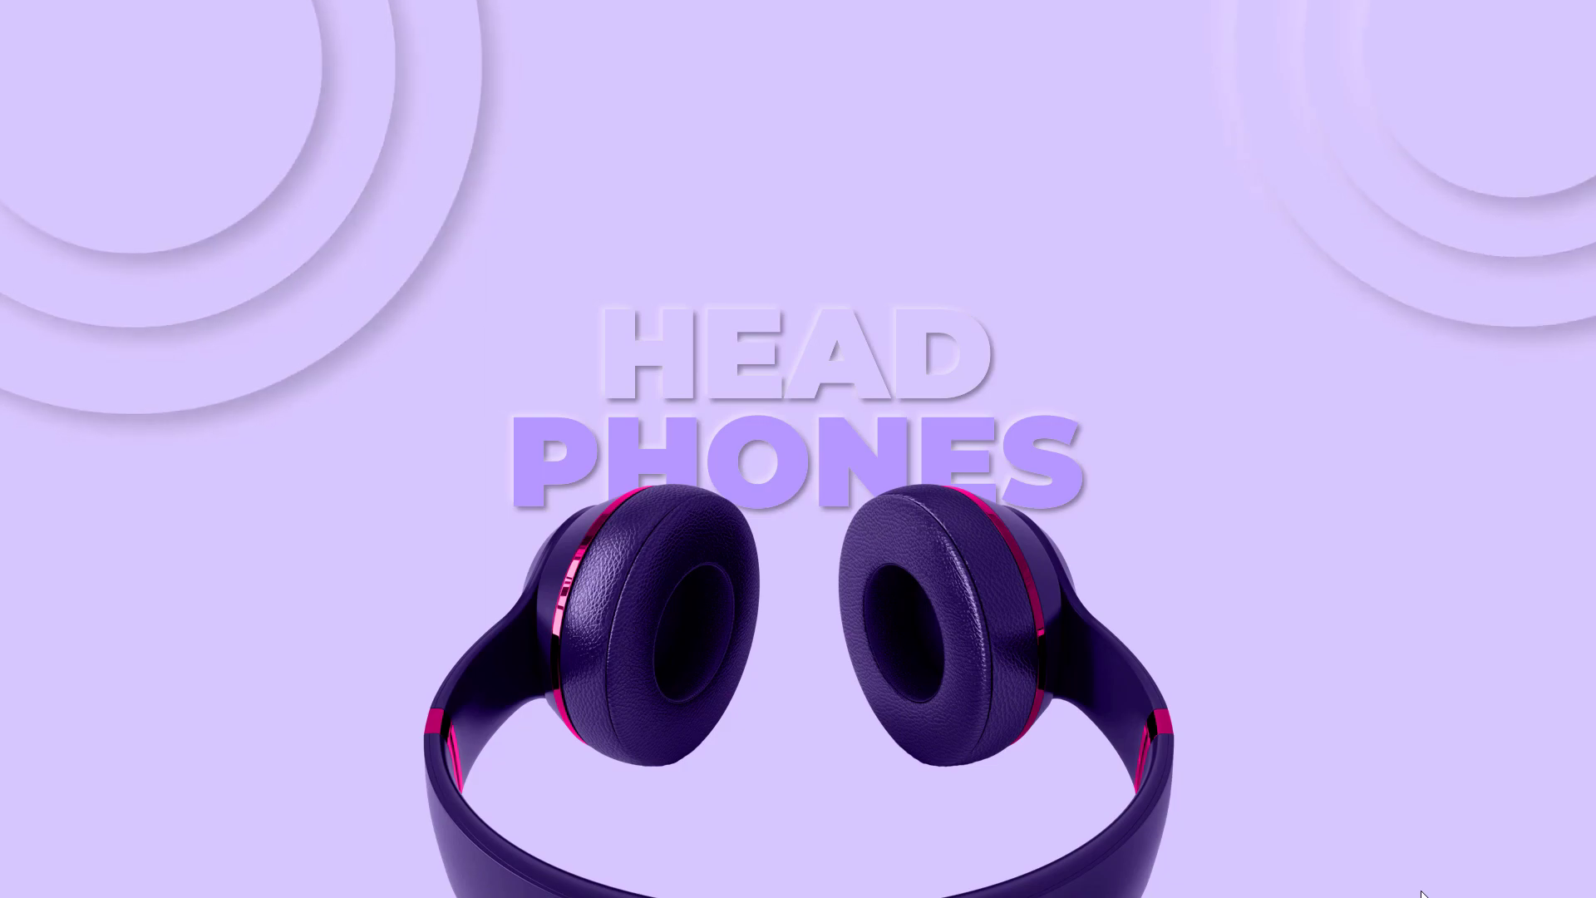
pyautogui.click(772, 442)
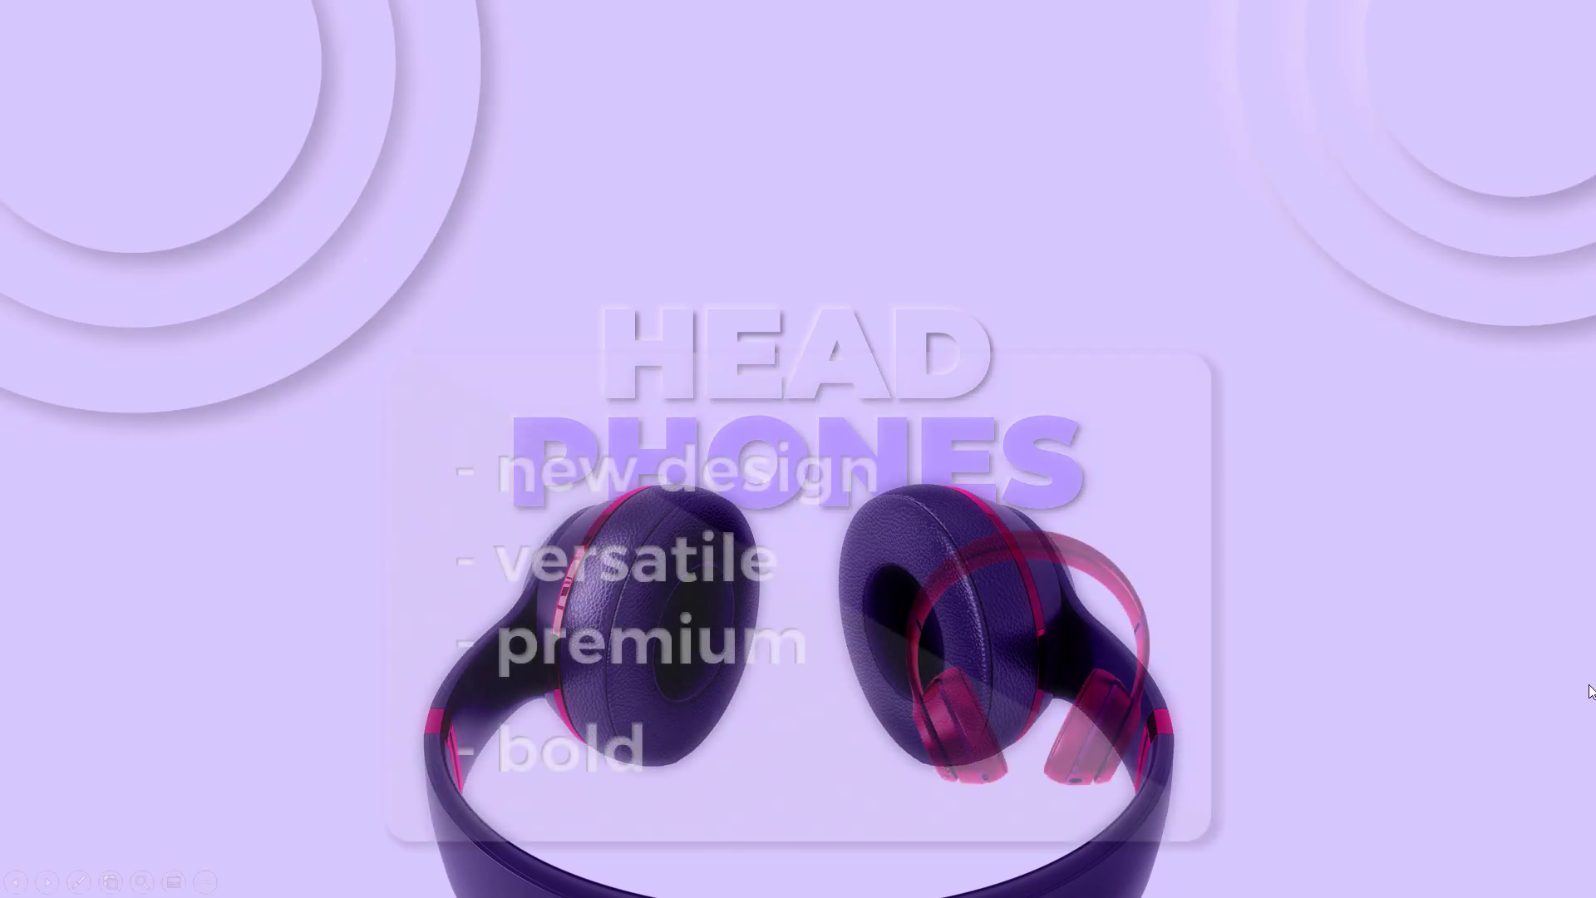